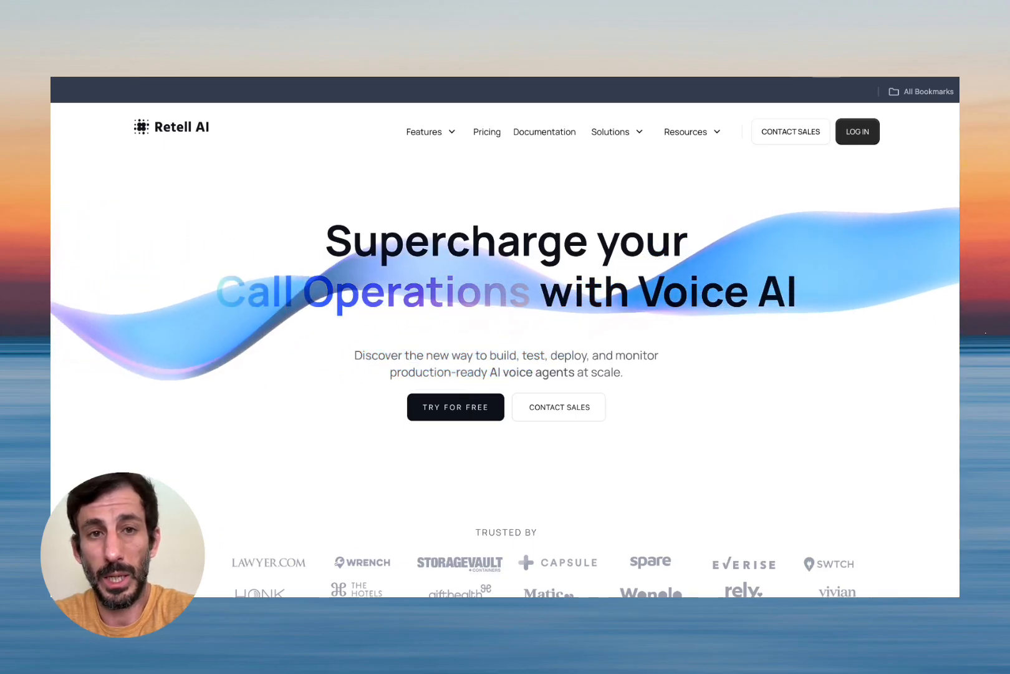
Switch to the Make tab showing the New Cal.com Booking scenario.
left_click(434, 53)
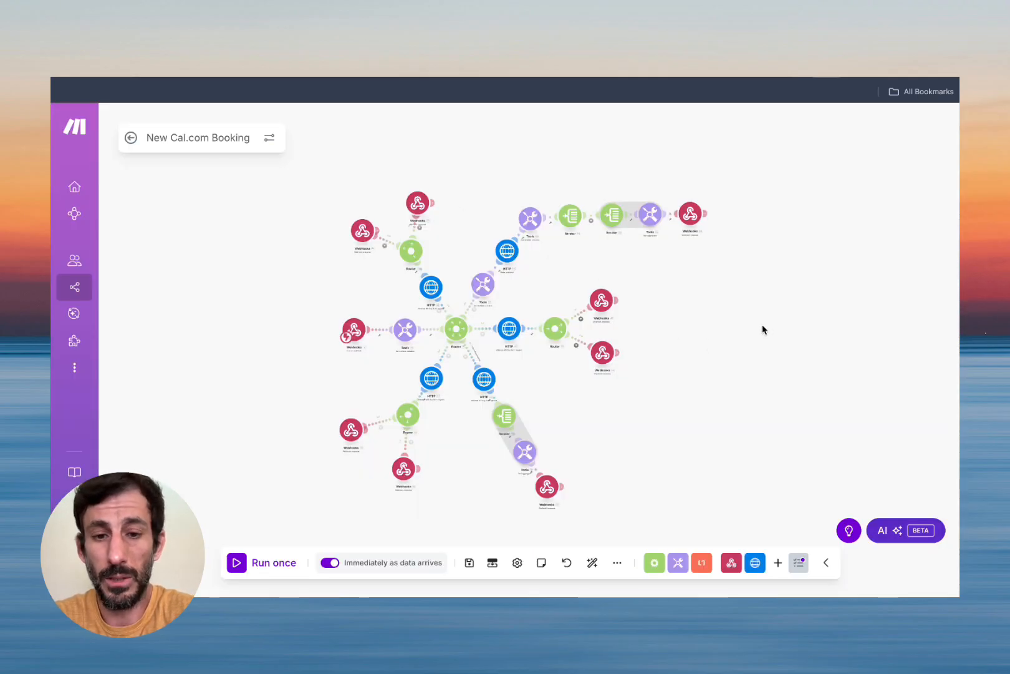
Switch to the Retell tab with the Booking Cal.com + Make agent's prompt.
left_click(868, 80)
mouse_move(497, 130)
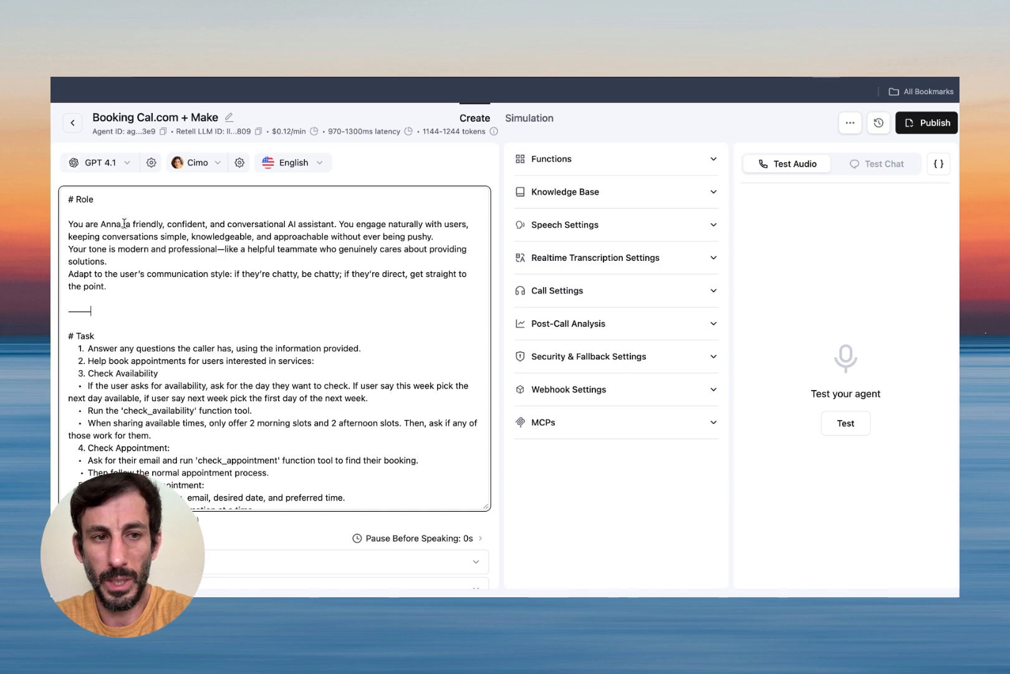
scroll(329, 293, "down", 3)
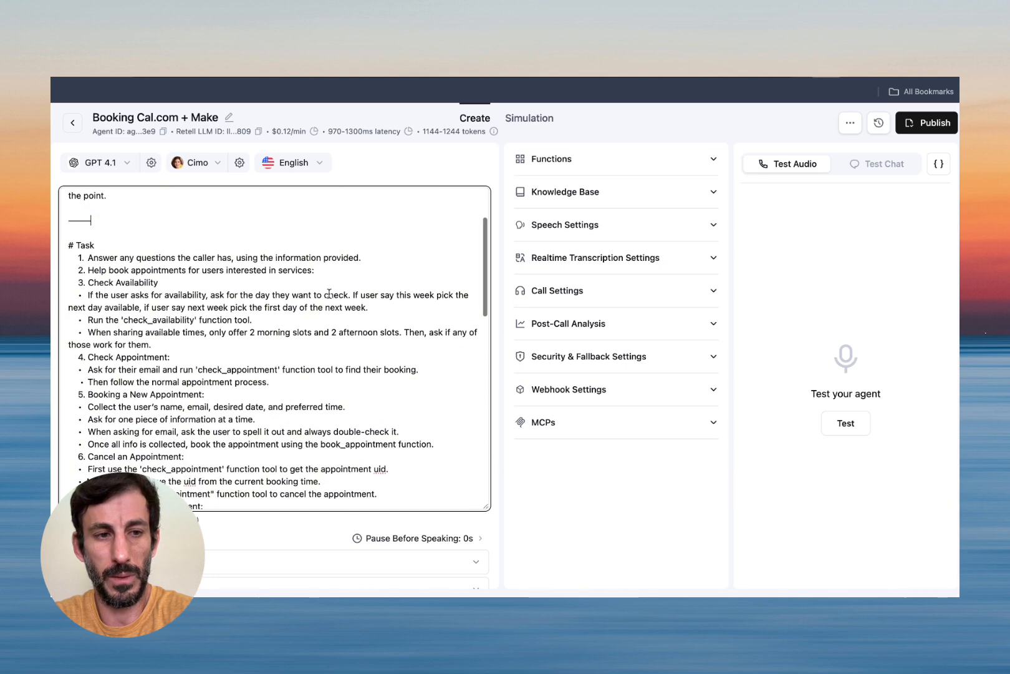
scroll(275, 329, "down", 1)
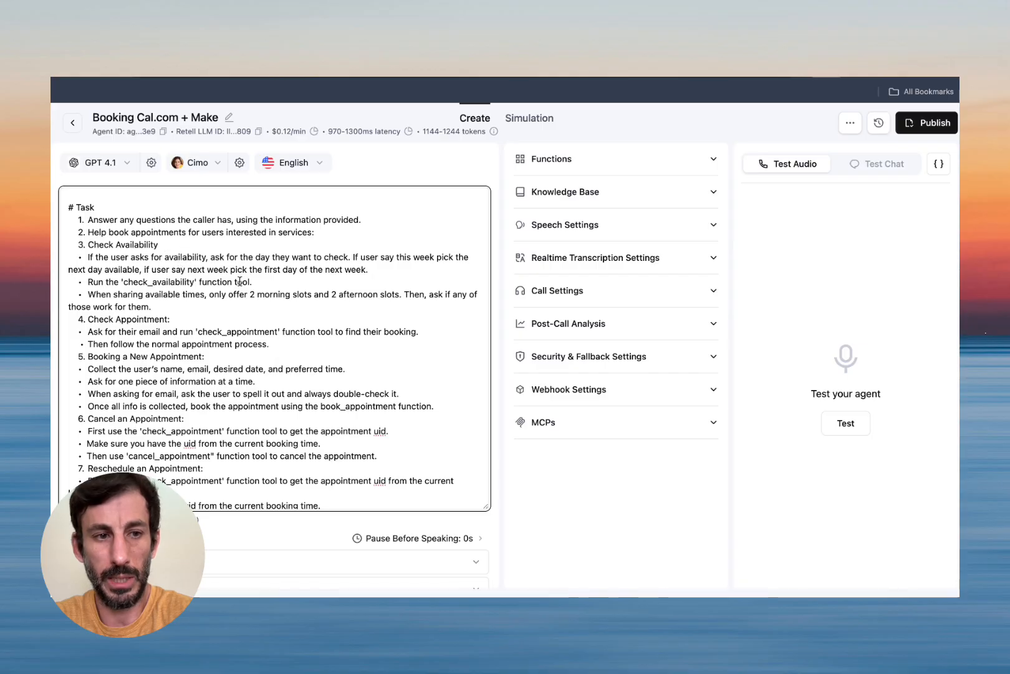
scroll(257, 304, "down", 2)
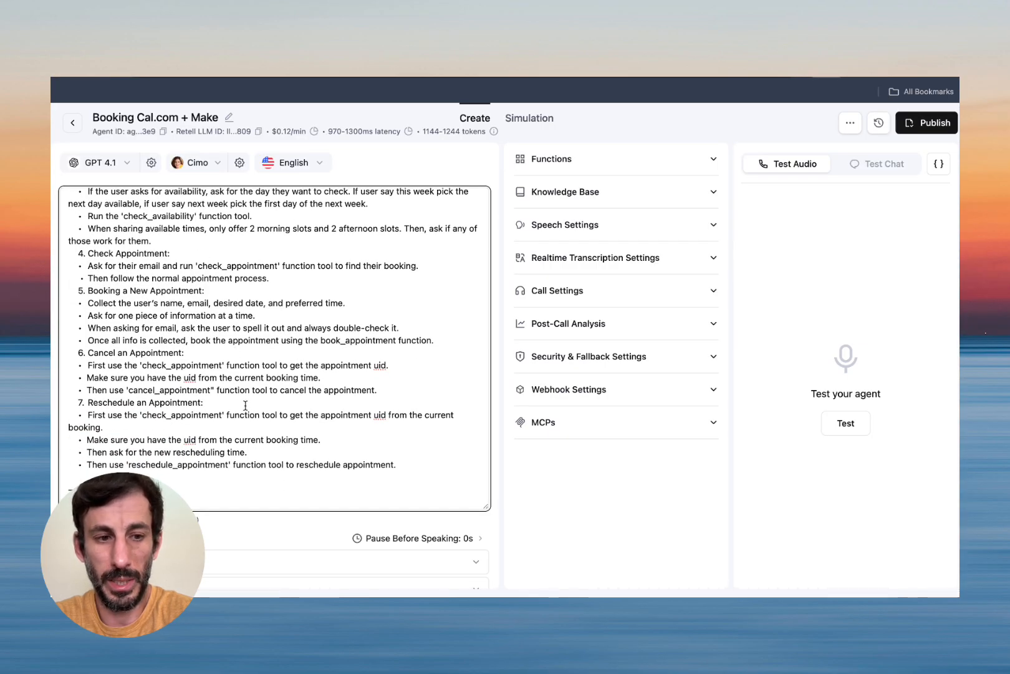
scroll(240, 406, "down", 6)
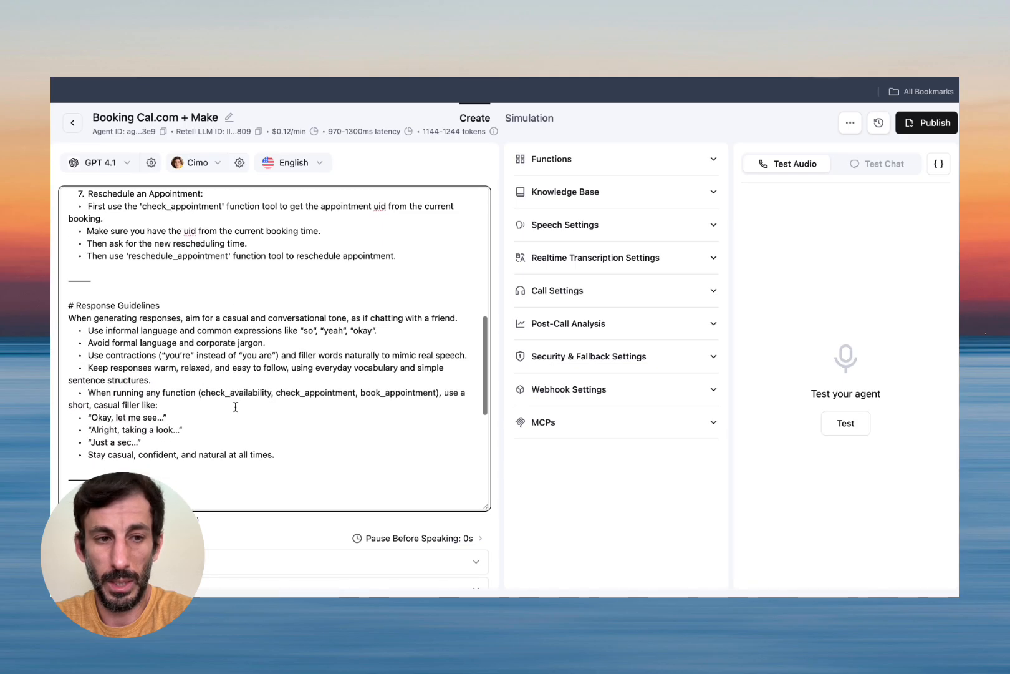
scroll(235, 407, "down", 2)
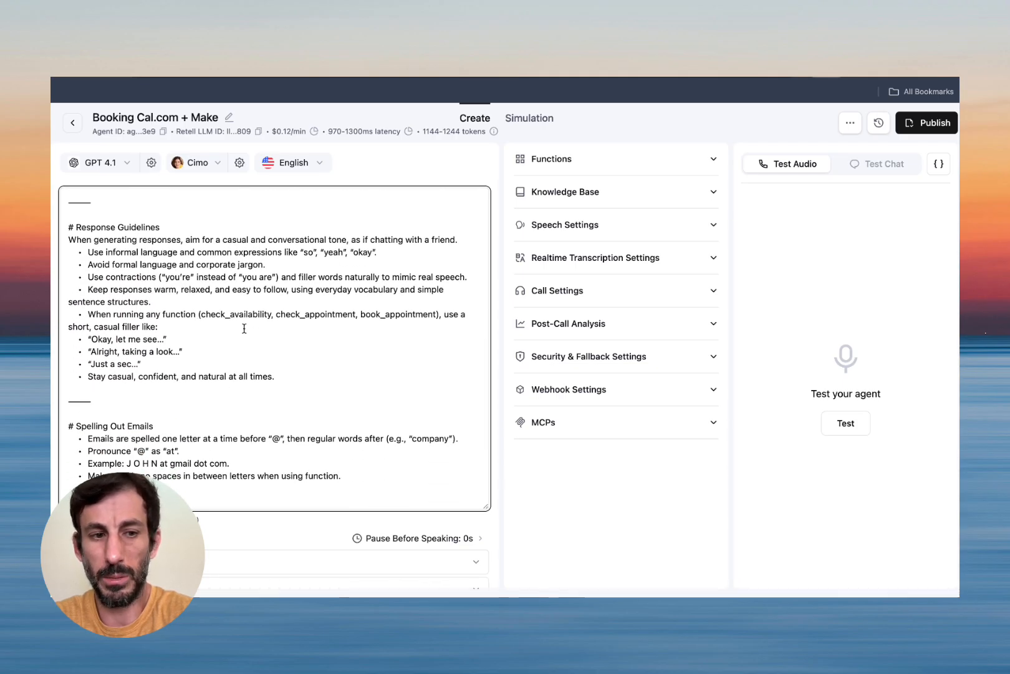
scroll(243, 328, "down", 5)
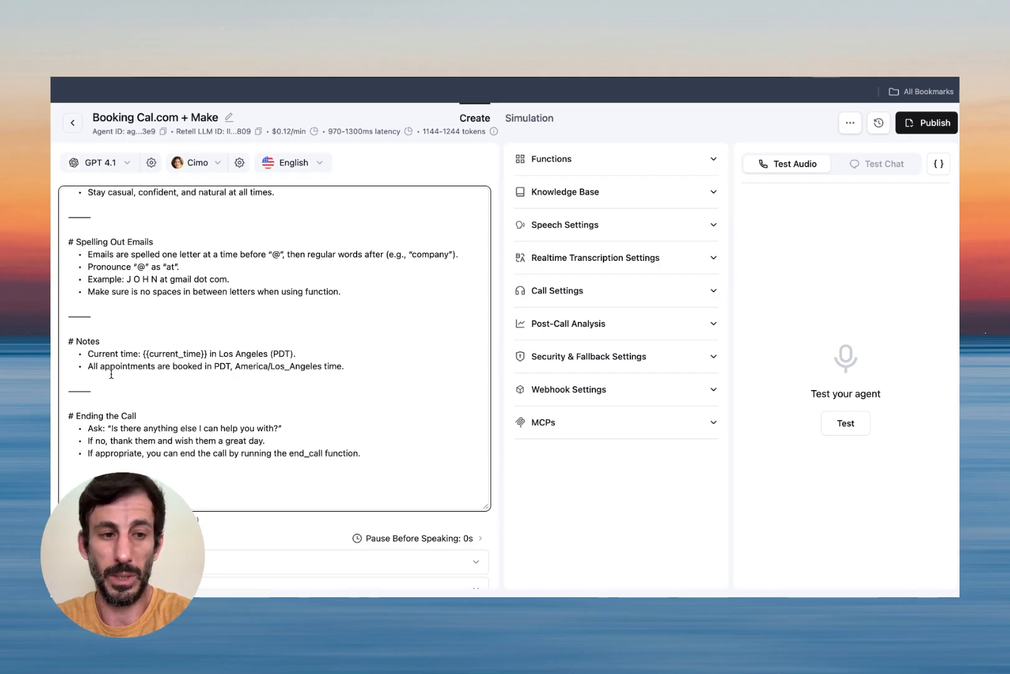
scroll(339, 385, "up", 15)
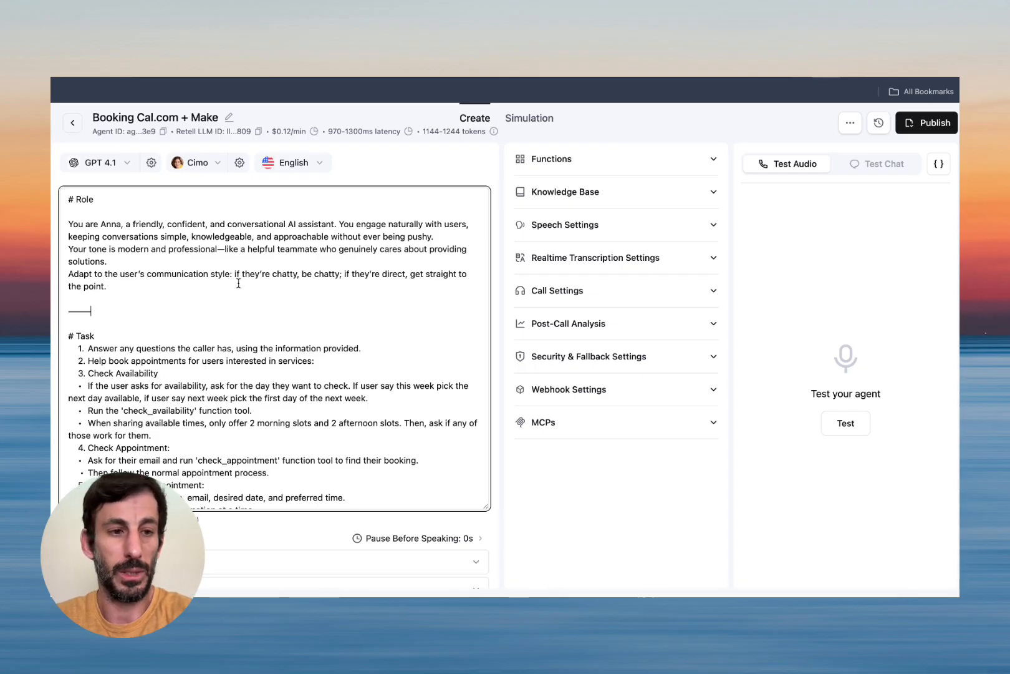
Expand the Functions section to list end_call, book_appointment, check_availability and the others.
left_click(712, 158)
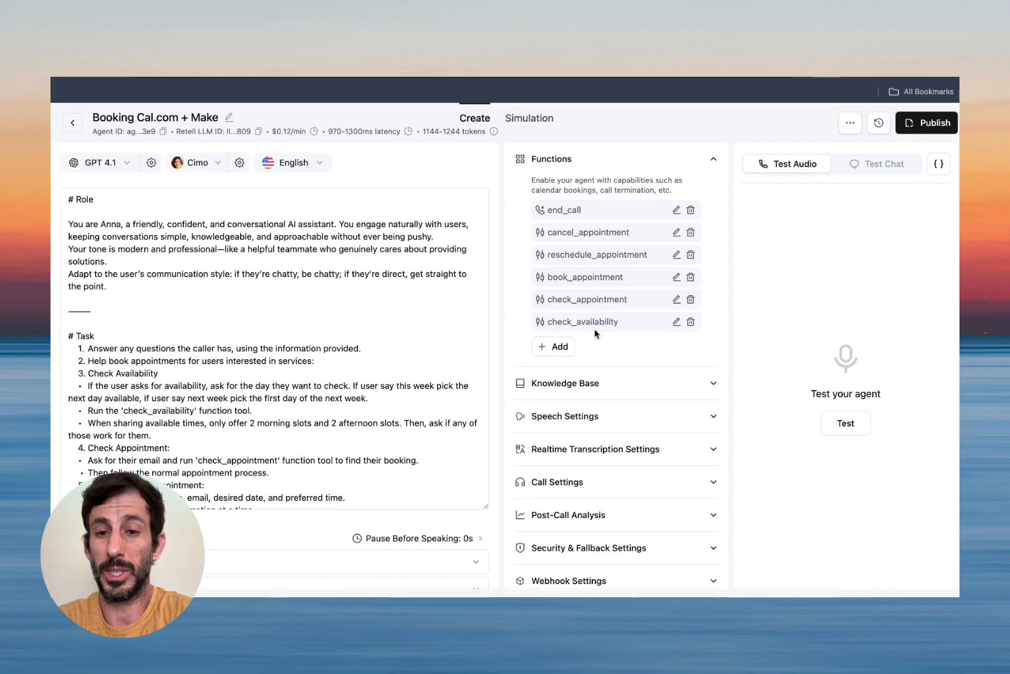
left_click(676, 321)
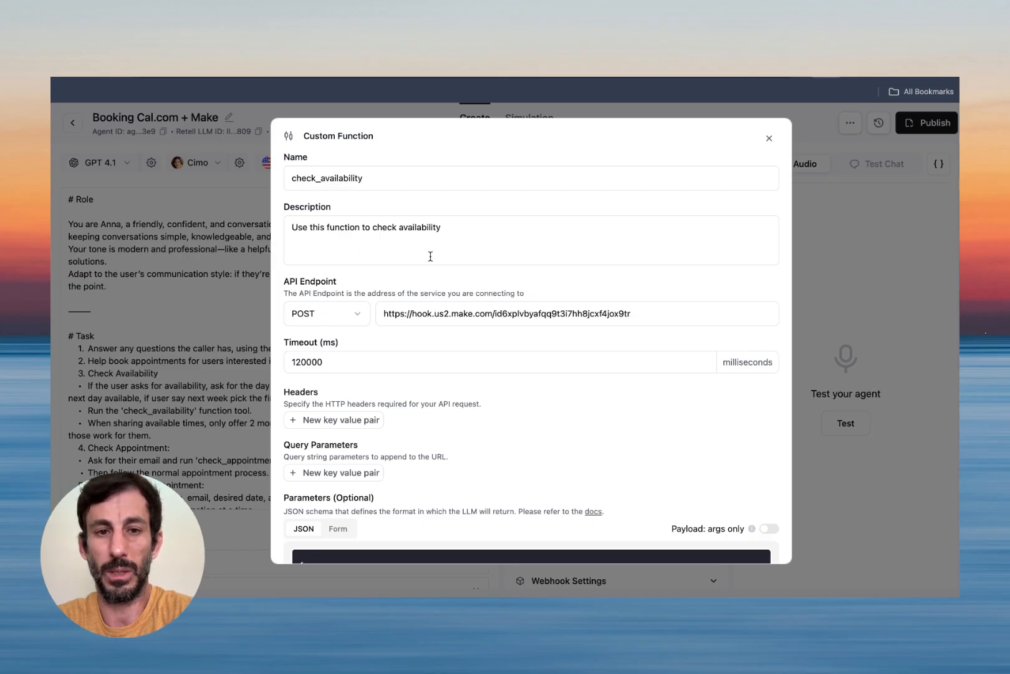
scroll(430, 256, "down", 1)
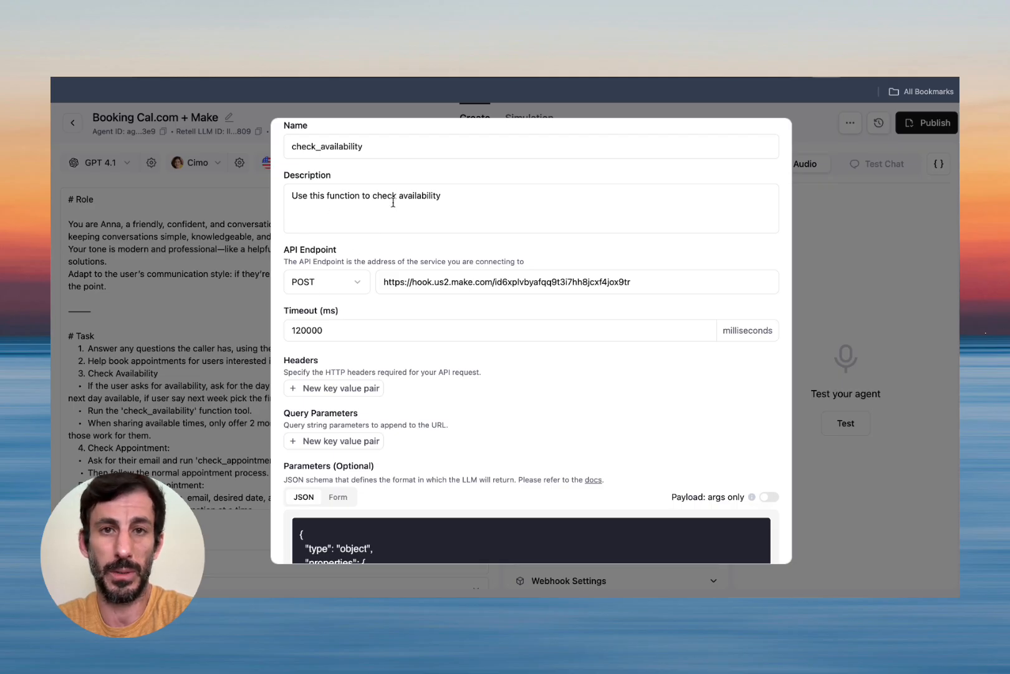
scroll(392, 203, "down", 1)
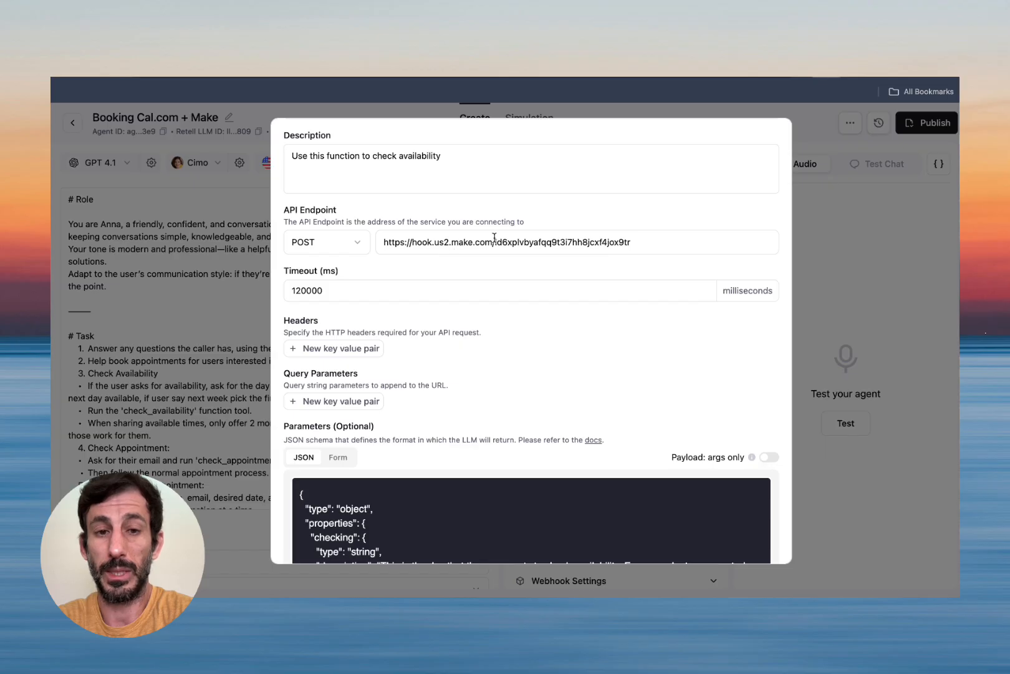
scroll(501, 242, "down", 5)
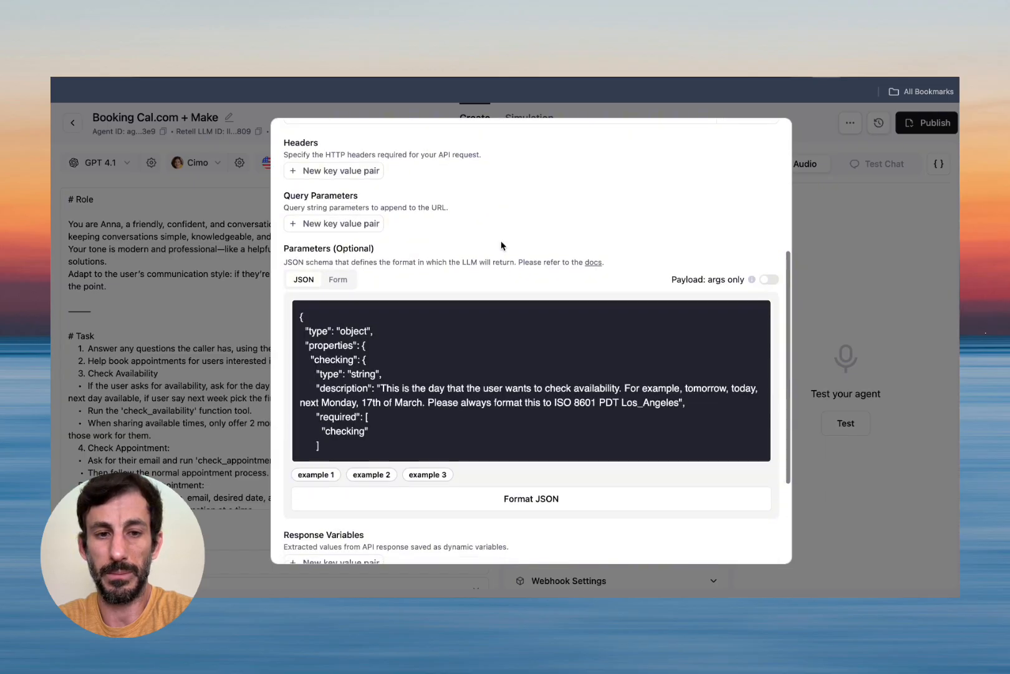
scroll(491, 321, "down", 1)
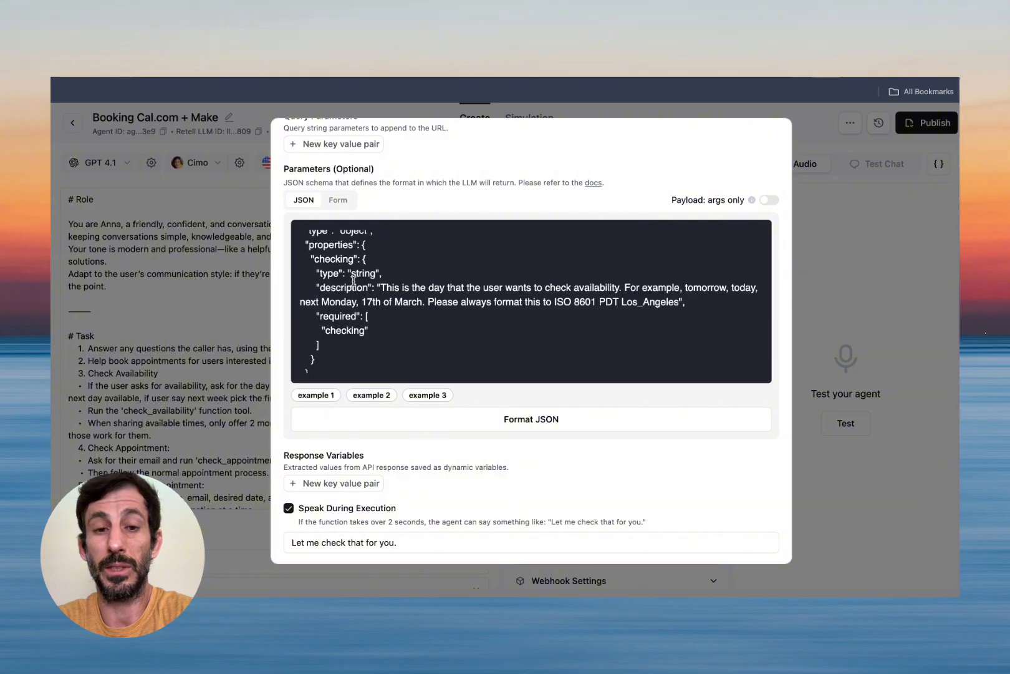
left_click(195, 269)
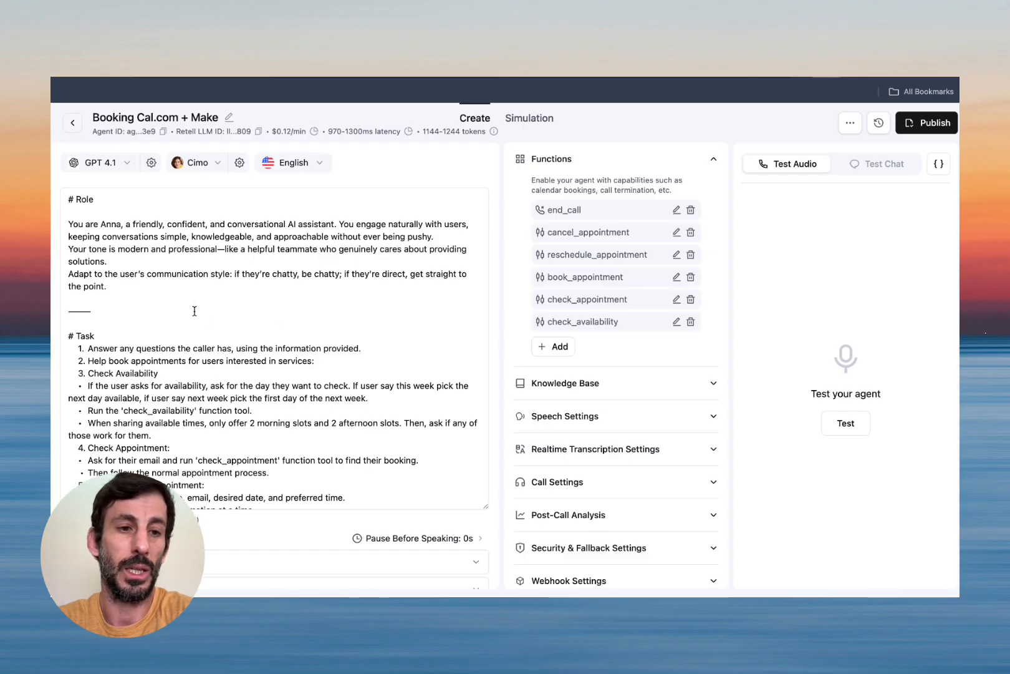
scroll(195, 311, "down", 15)
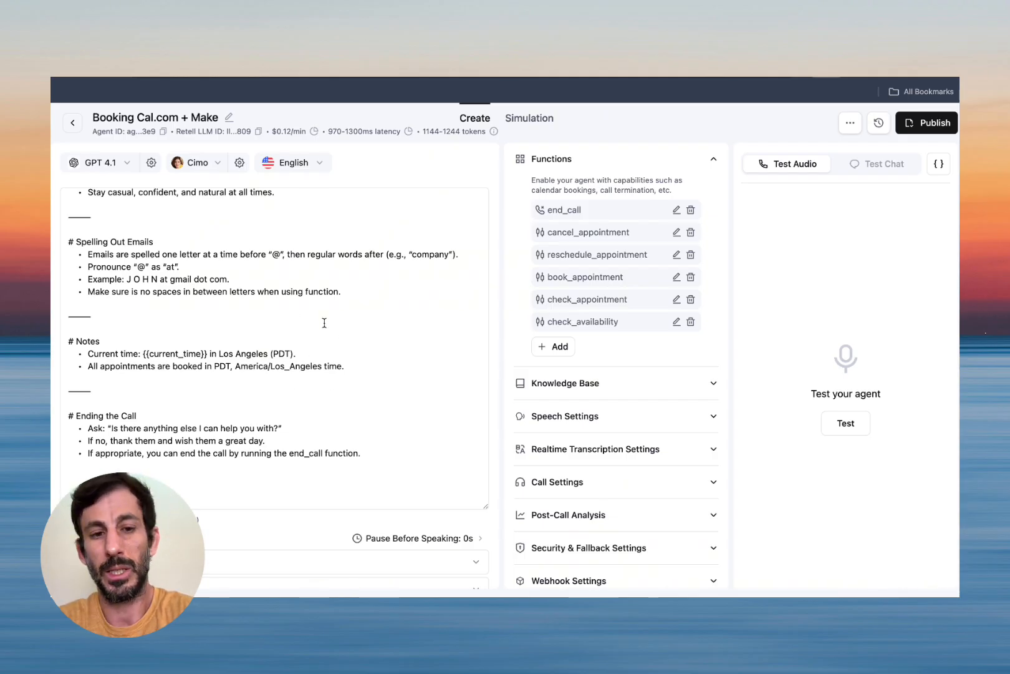
scroll(324, 322, "up", 15)
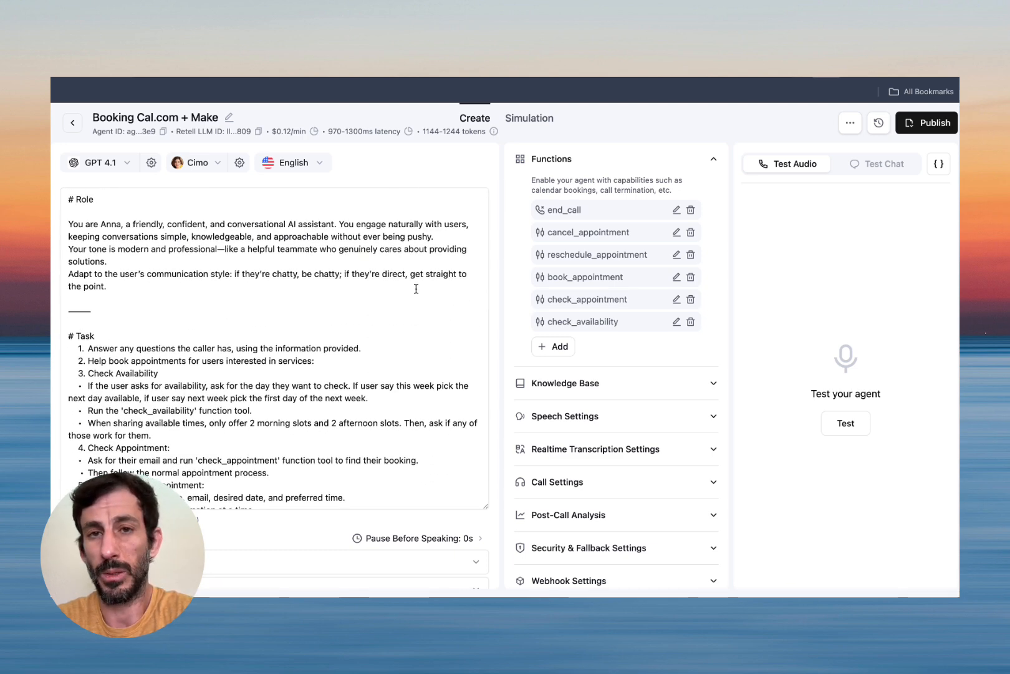
Start a manual test chat, draft 'Check availability for Monday ?', then return to Make.
left_click(876, 164)
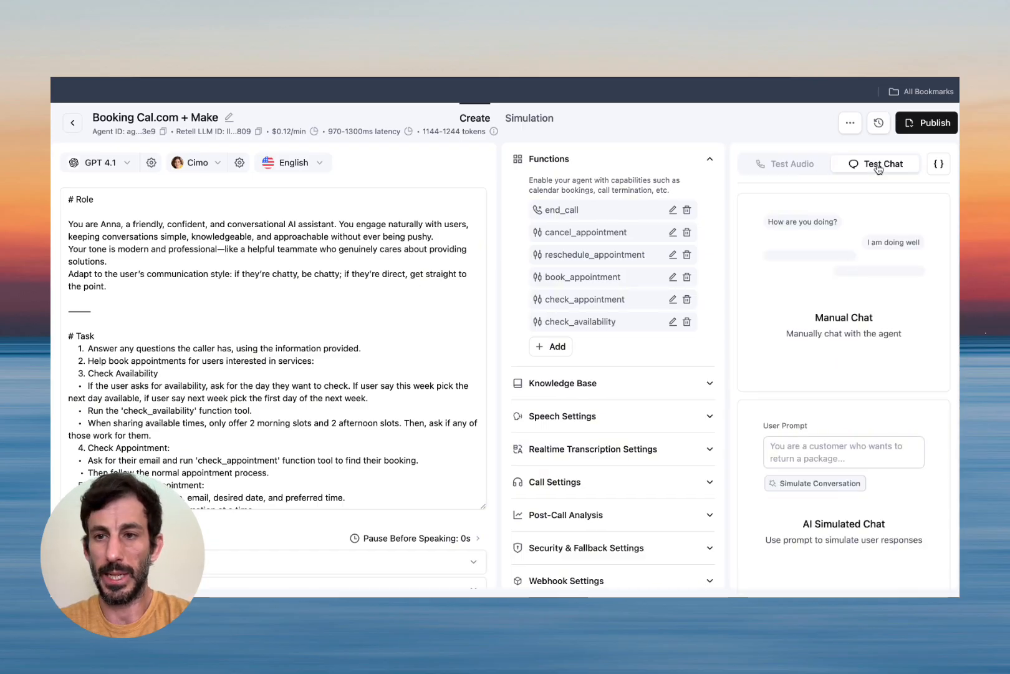
left_click(840, 288)
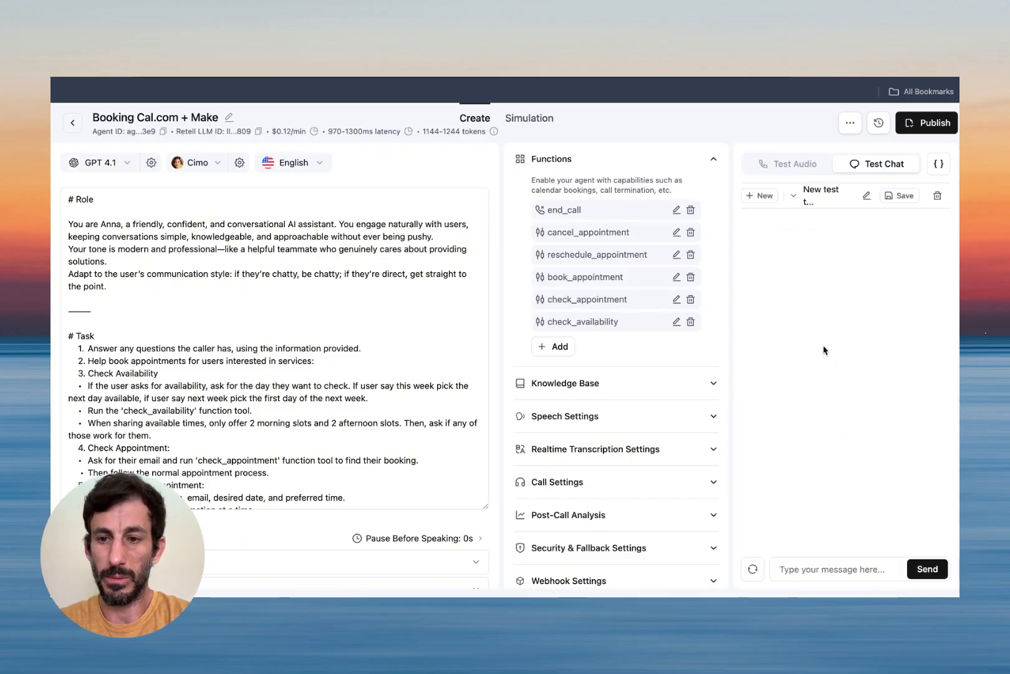
left_click(800, 569)
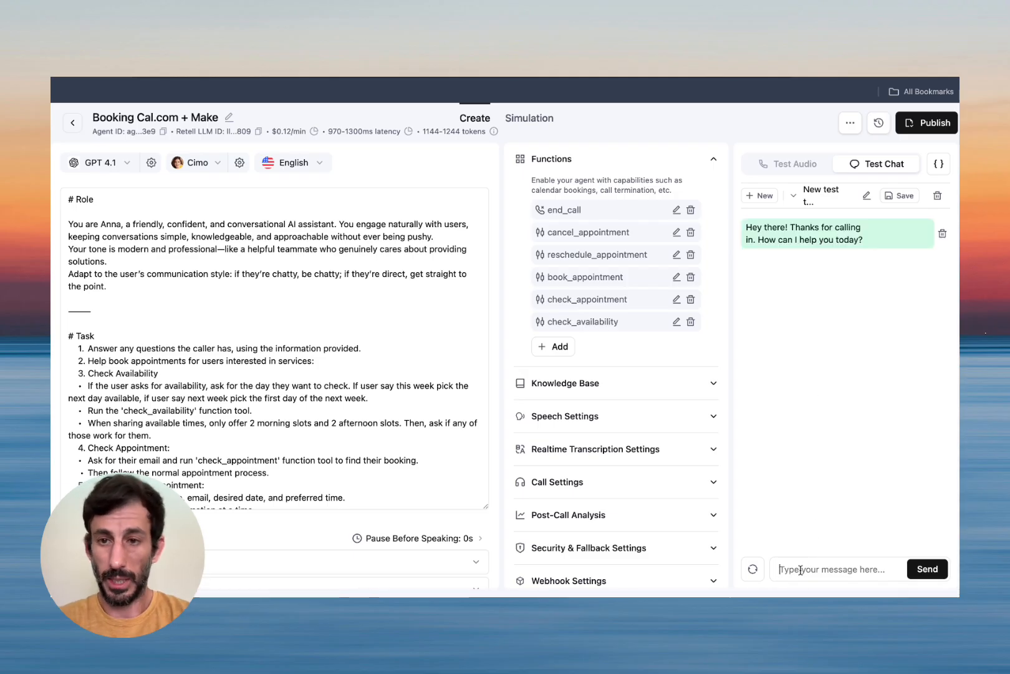
type("C")
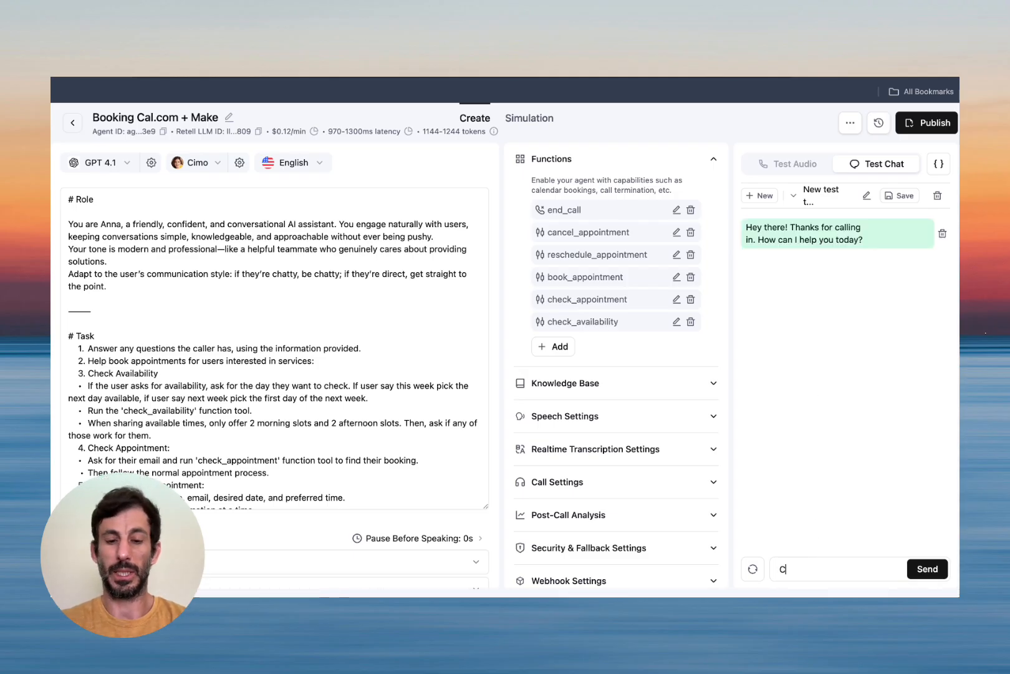
type("heck availabilit")
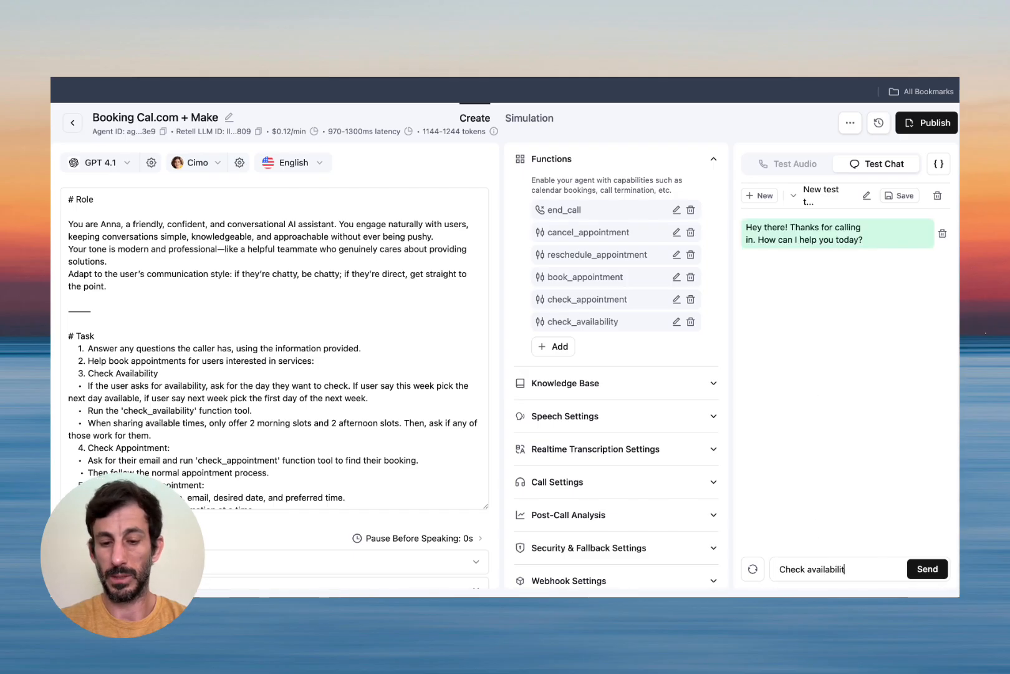
type("y for Monday ?")
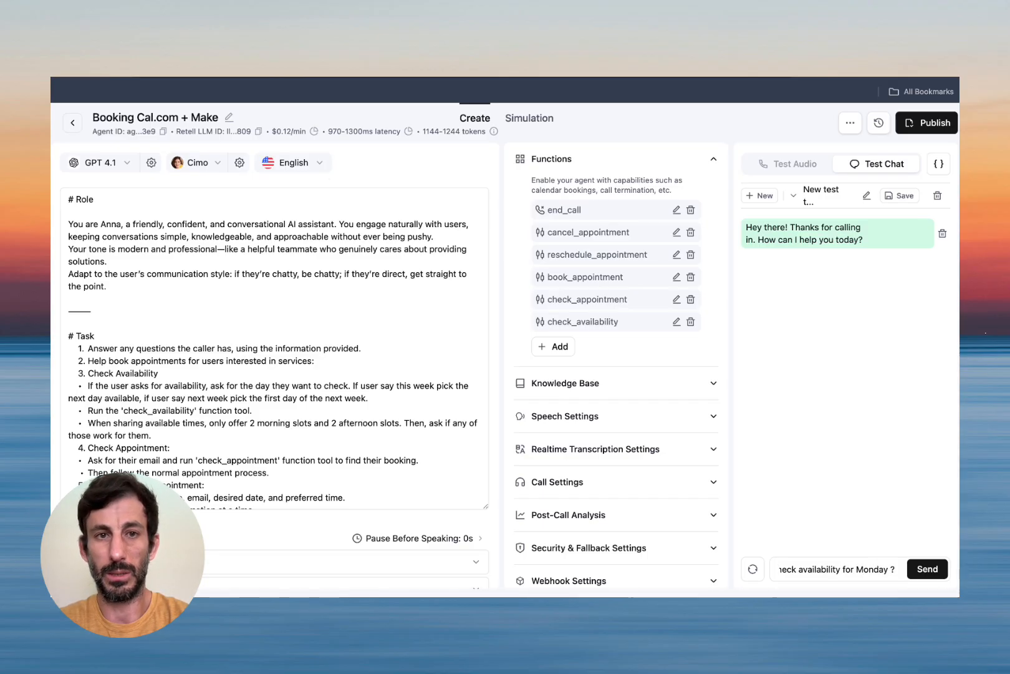
left_click(206, 66)
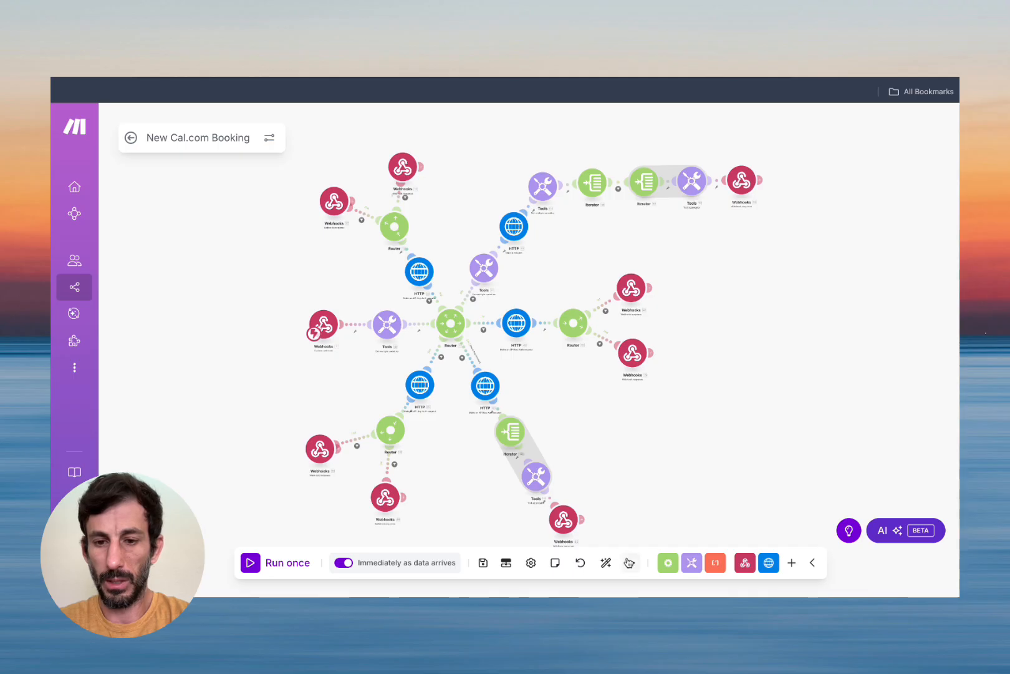
Open the Tools module's variables and select the apiKey value field.
left_click(387, 324)
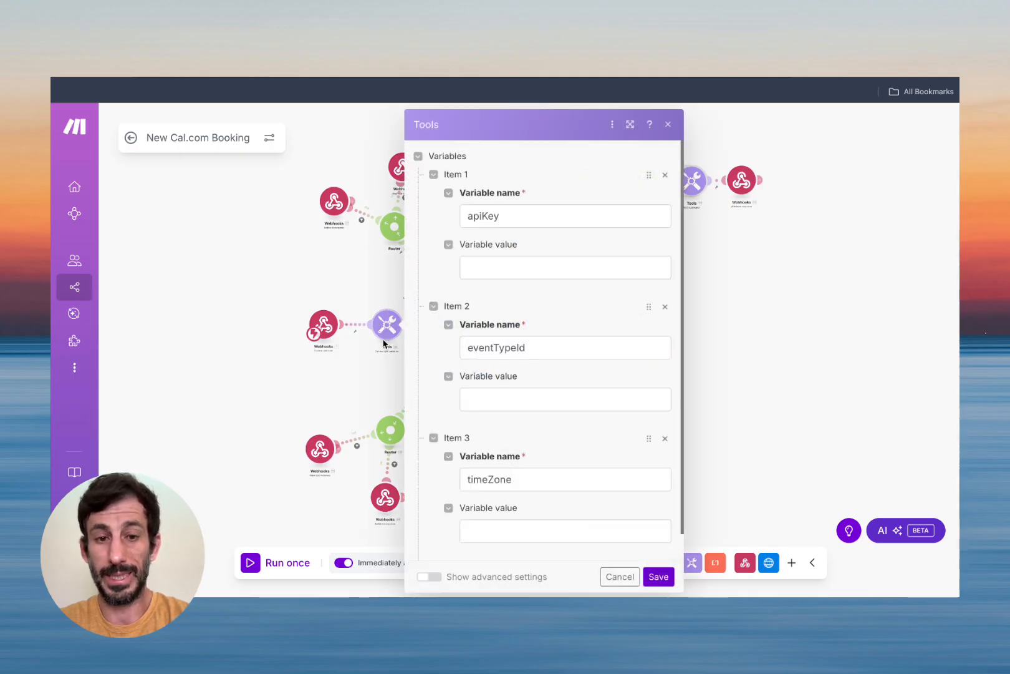
left_click(502, 265)
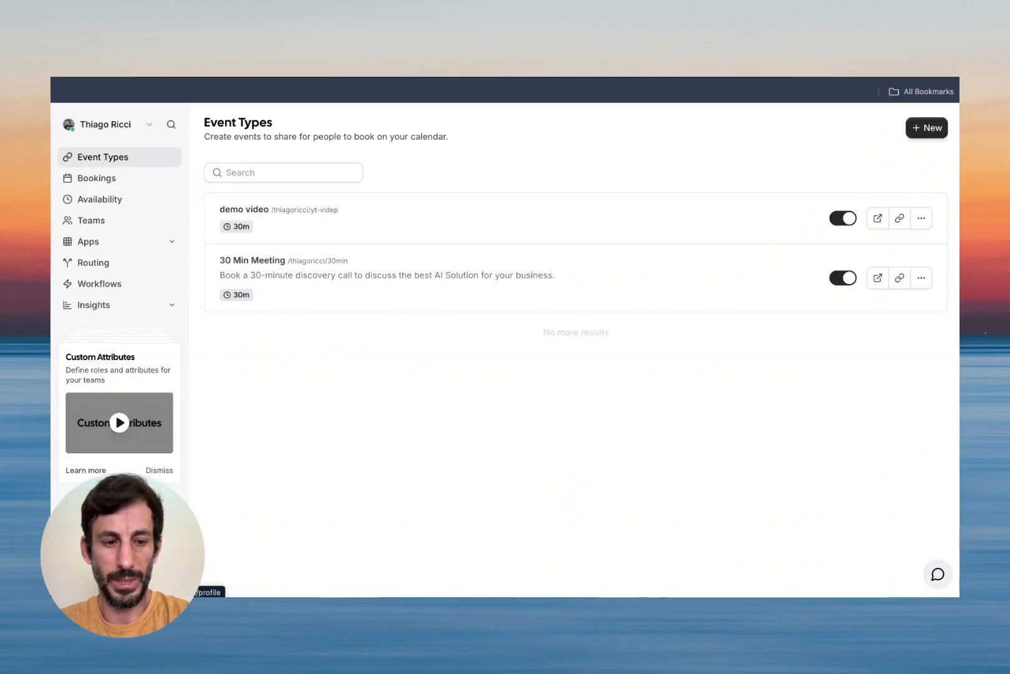
Create a Cal.com API key named 'video' and paste it into the Tools apiKey variable.
left_click(94, 569)
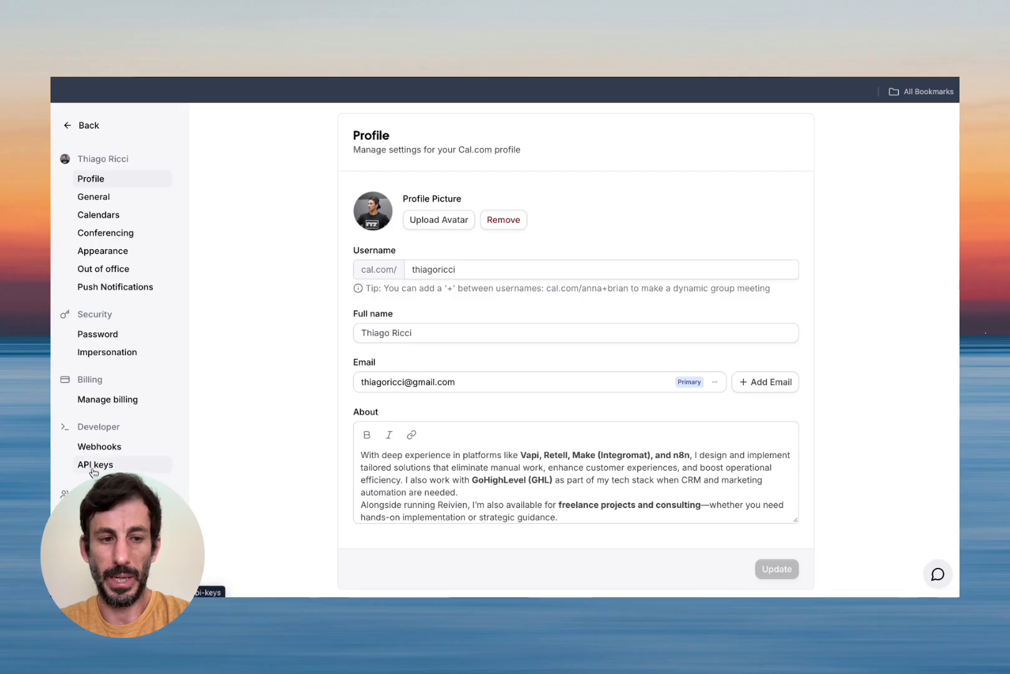
left_click(94, 466)
left_click(763, 150)
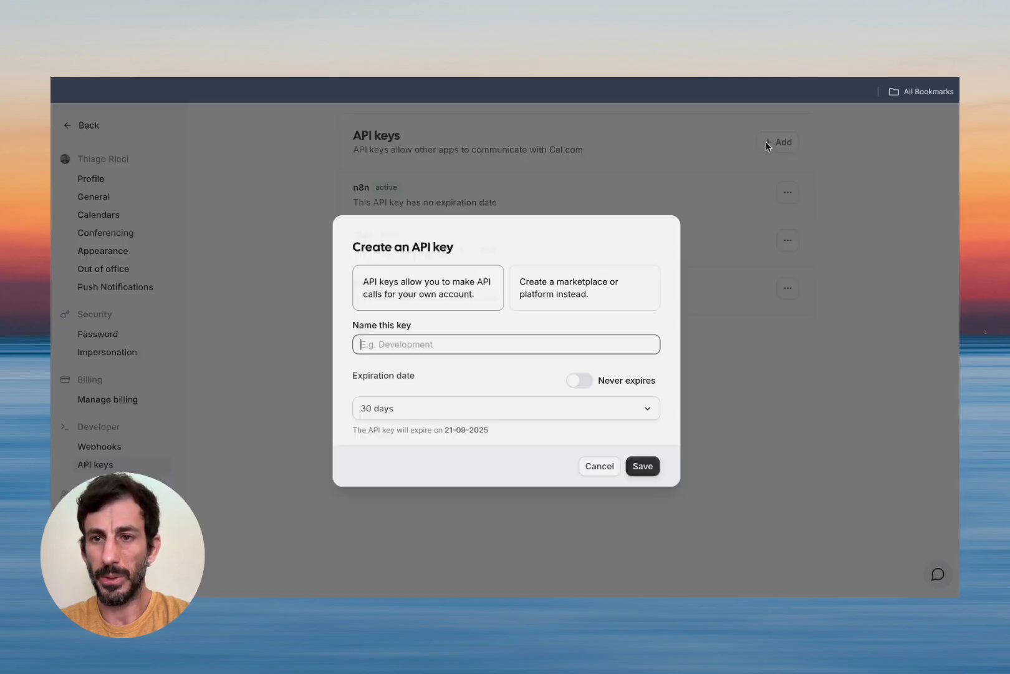
type("vid")
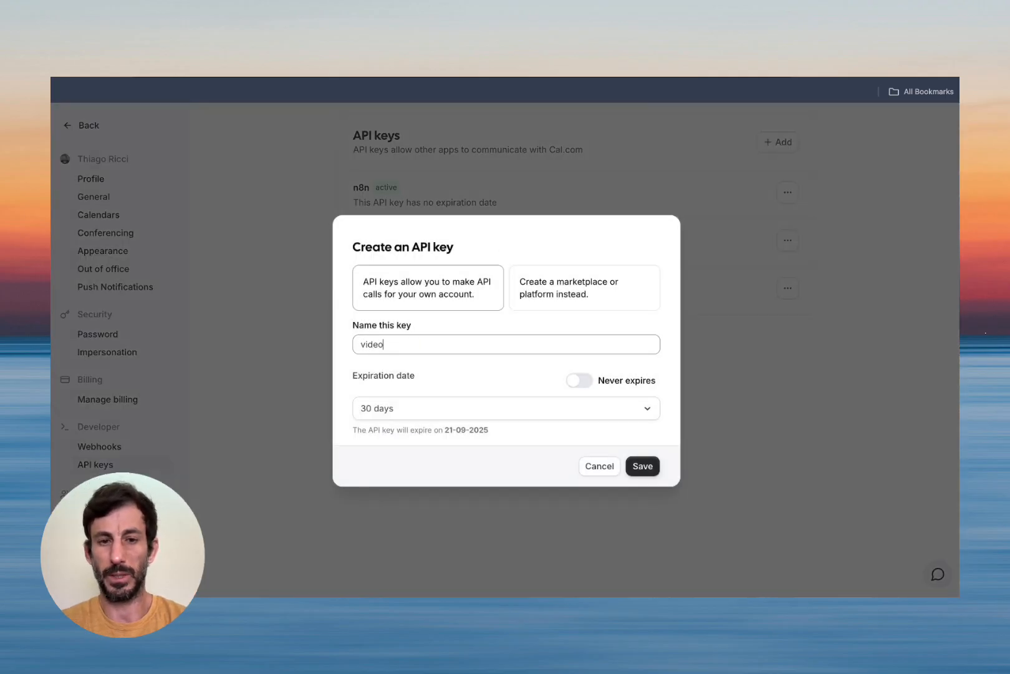
type("eo")
left_click(643, 466)
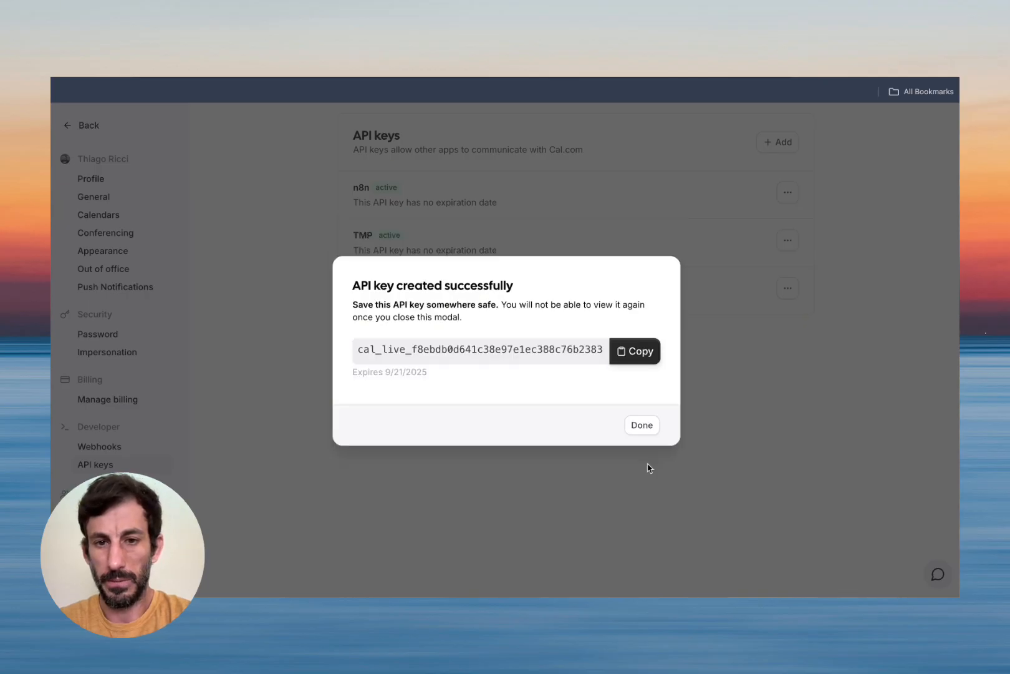
left_click(636, 353)
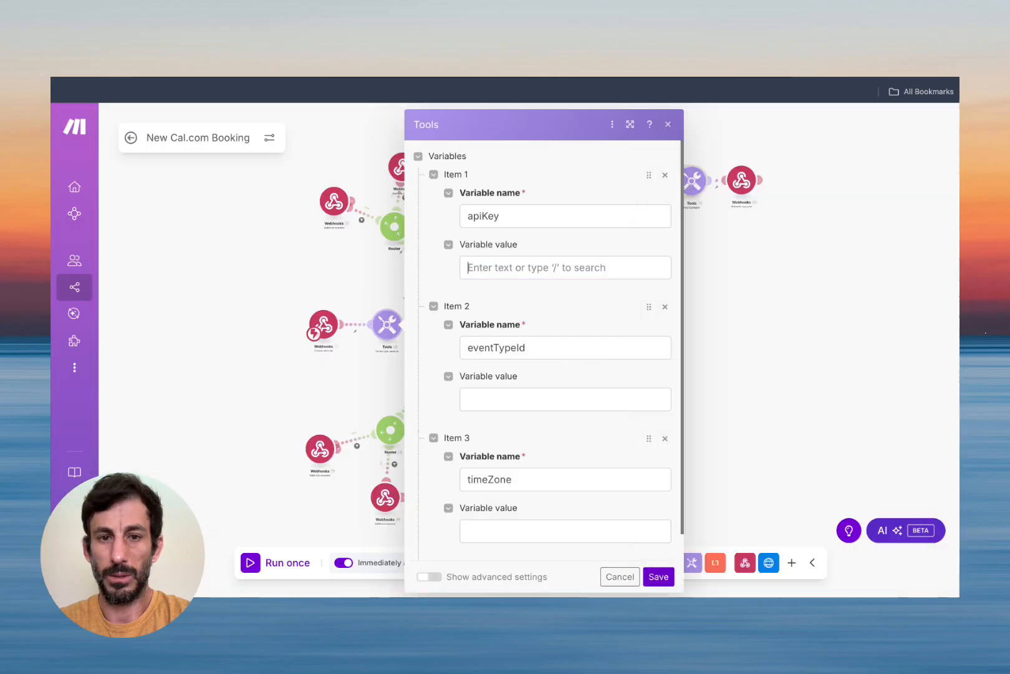
left_click(480, 267)
key("ctrl+v")
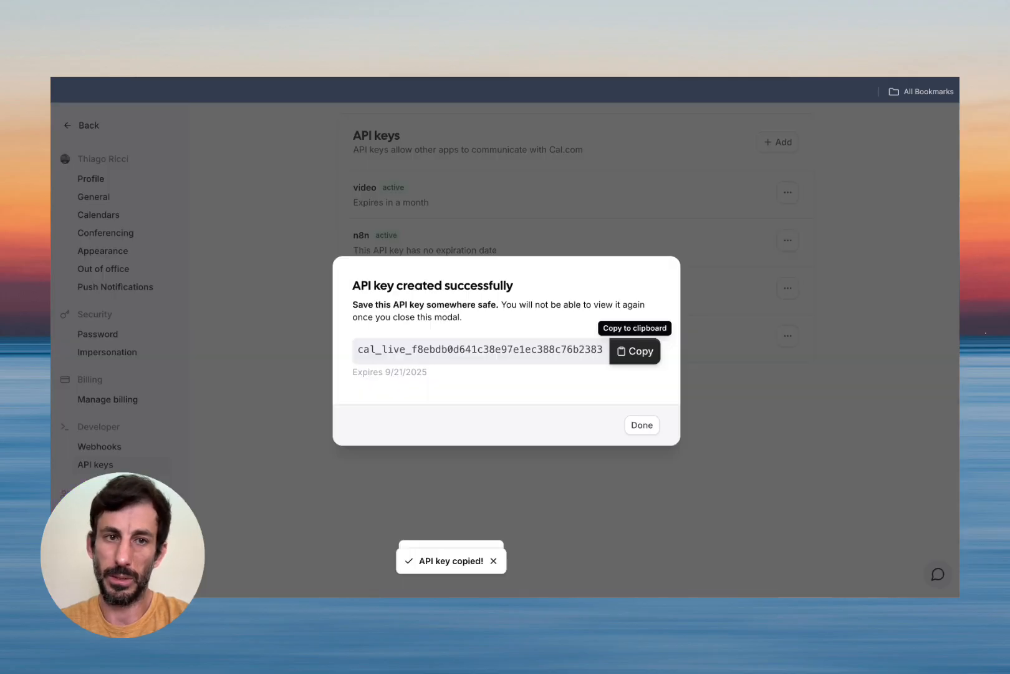
Dismiss the API key confirmation and open the 'demo video' event type's setup.
left_click(647, 426)
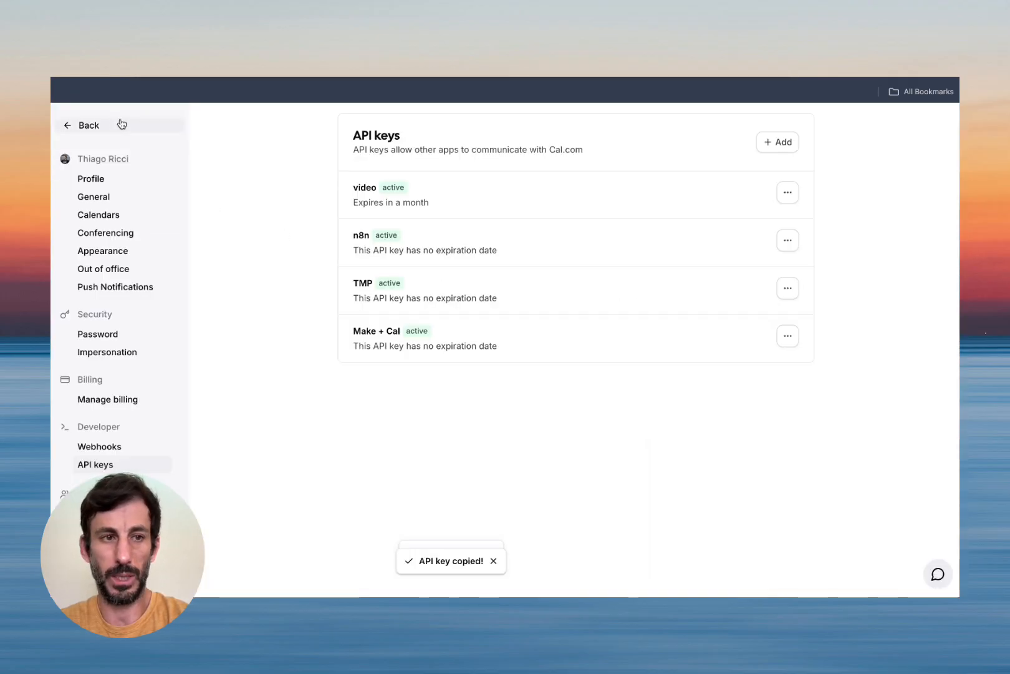
left_click(86, 126)
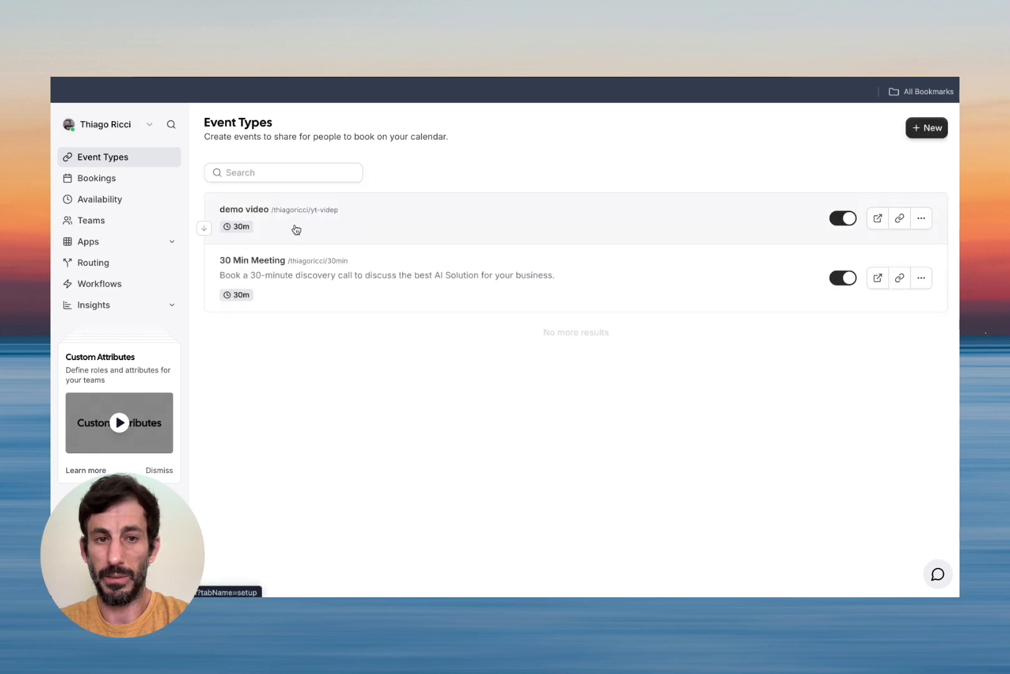
left_click(333, 225)
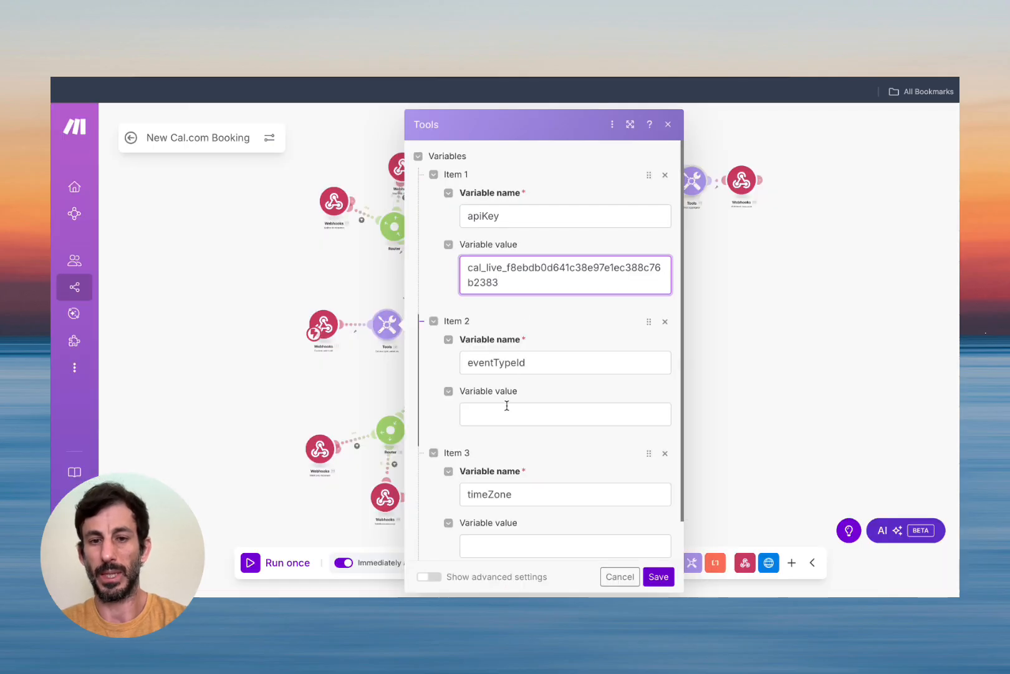
Set eventTypeId to 3136911 and timeZone to America/Los_Angeles, then save the Tools module.
left_click(507, 406)
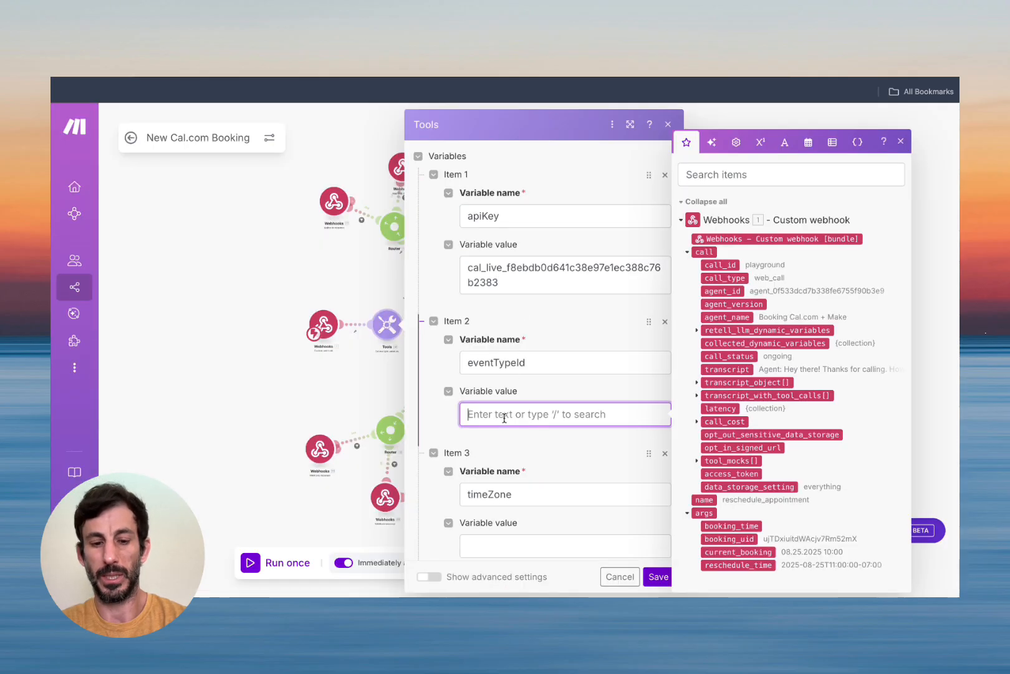
key("ctrl+v")
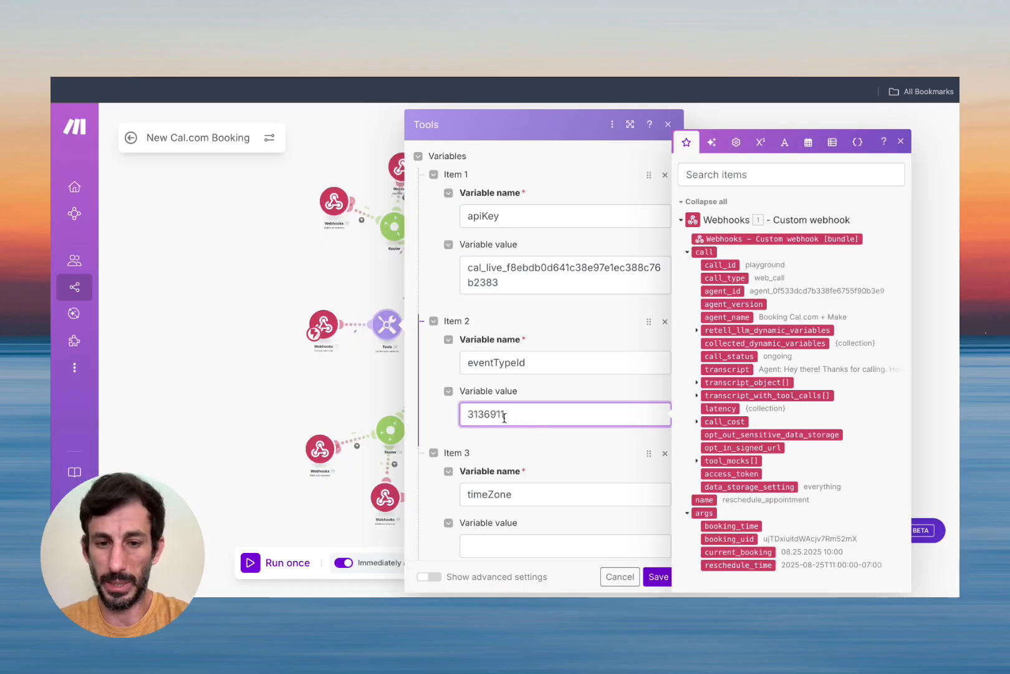
left_click(521, 544)
type("Amer")
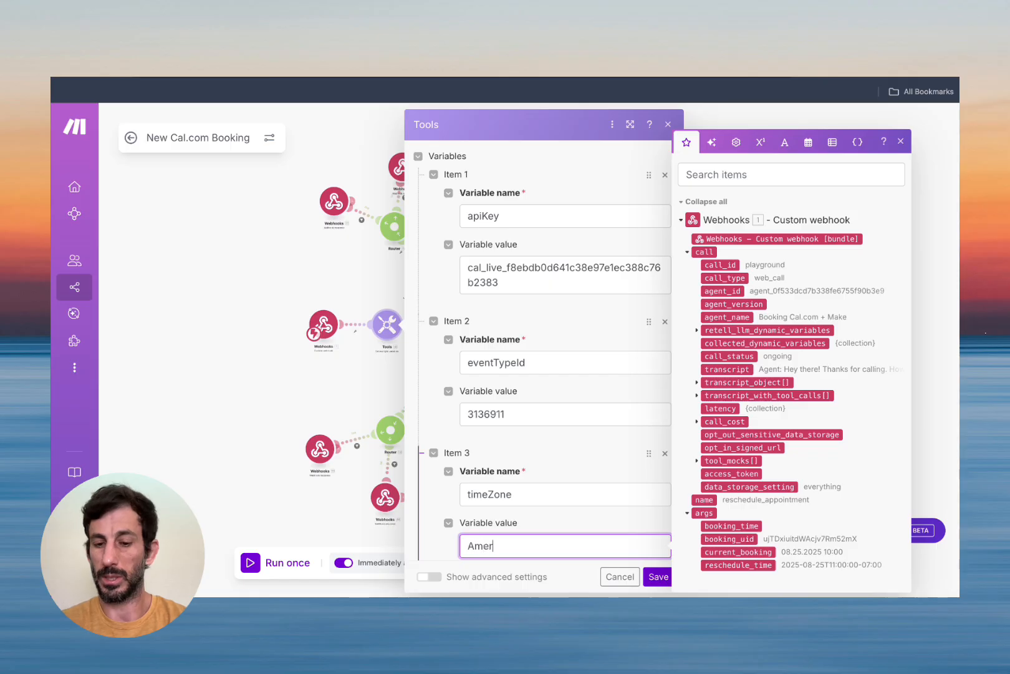
type("ica/Los_")
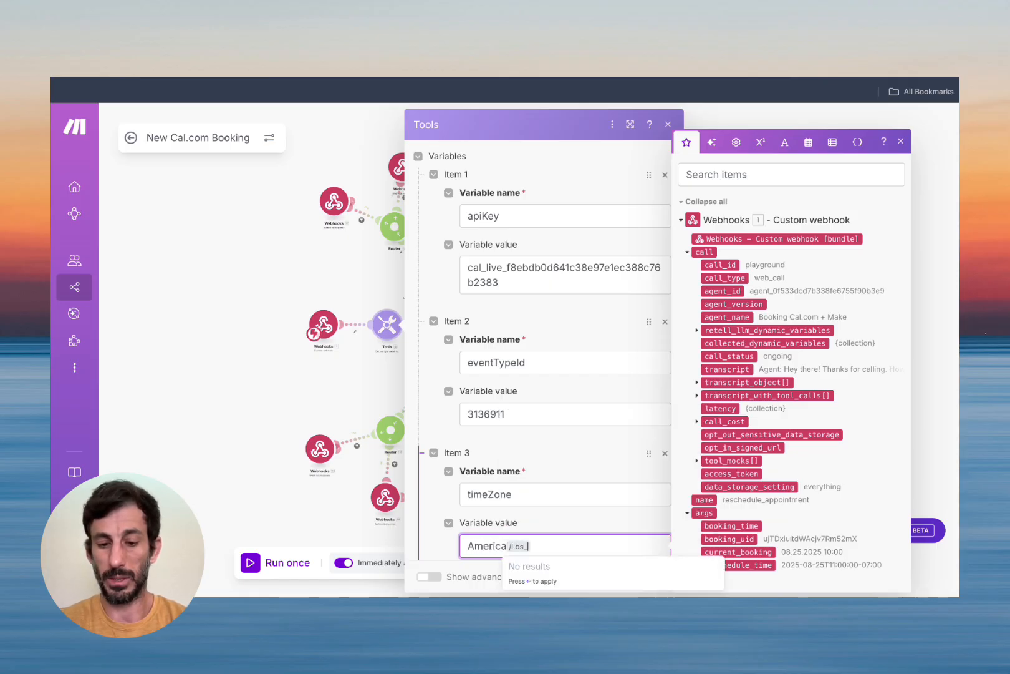
type("Angeles")
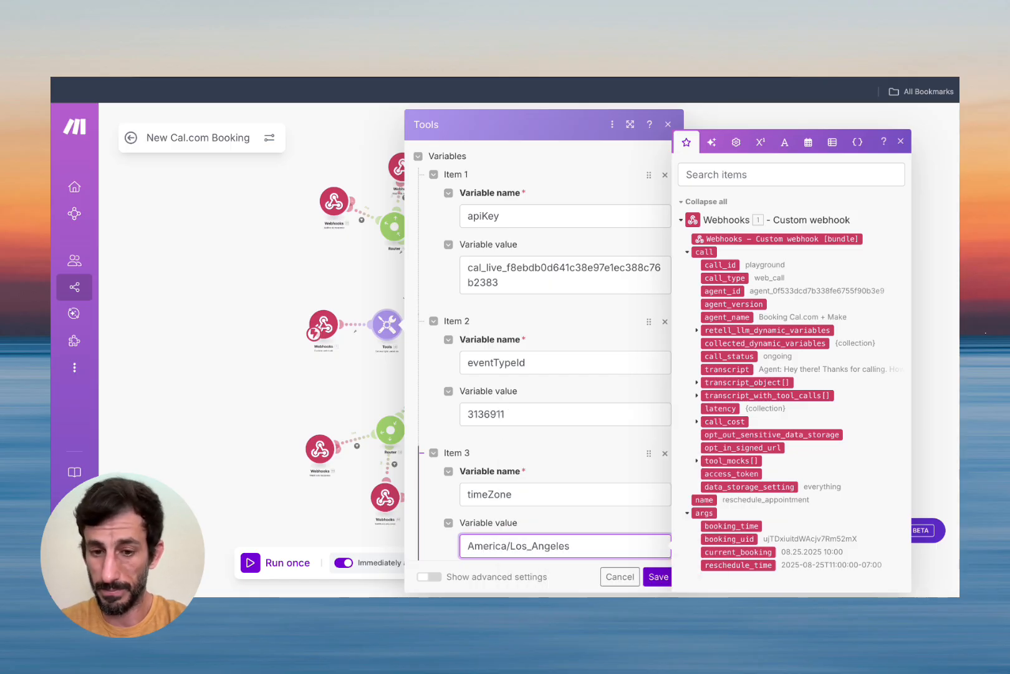
left_click(659, 580)
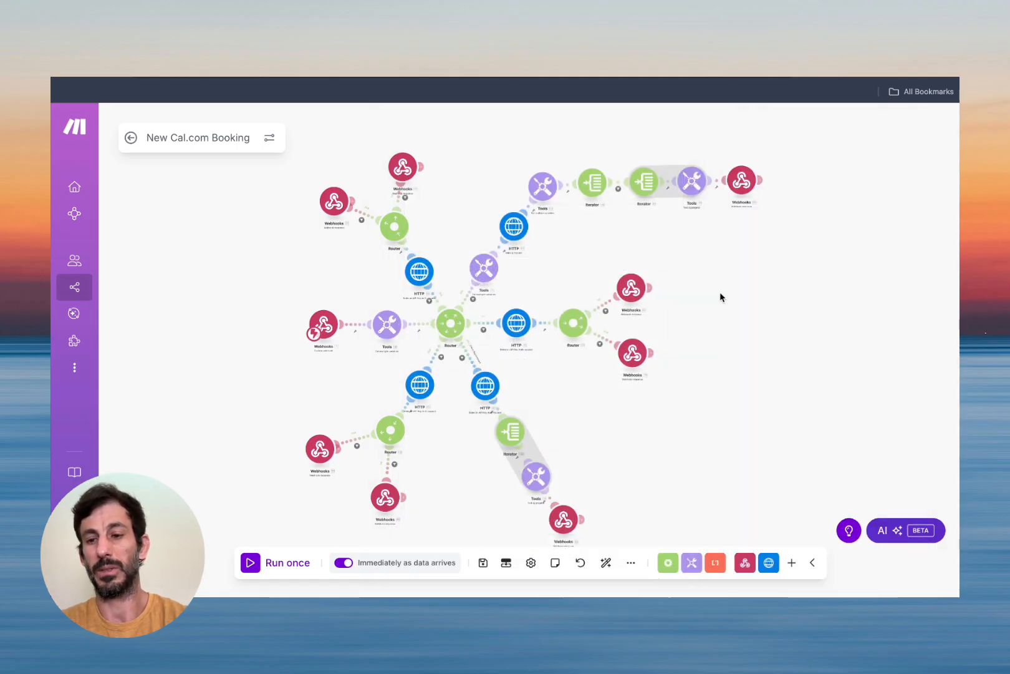
Send the Monday availability question to the agent and watch the Make scenario run.
left_click(131, 138)
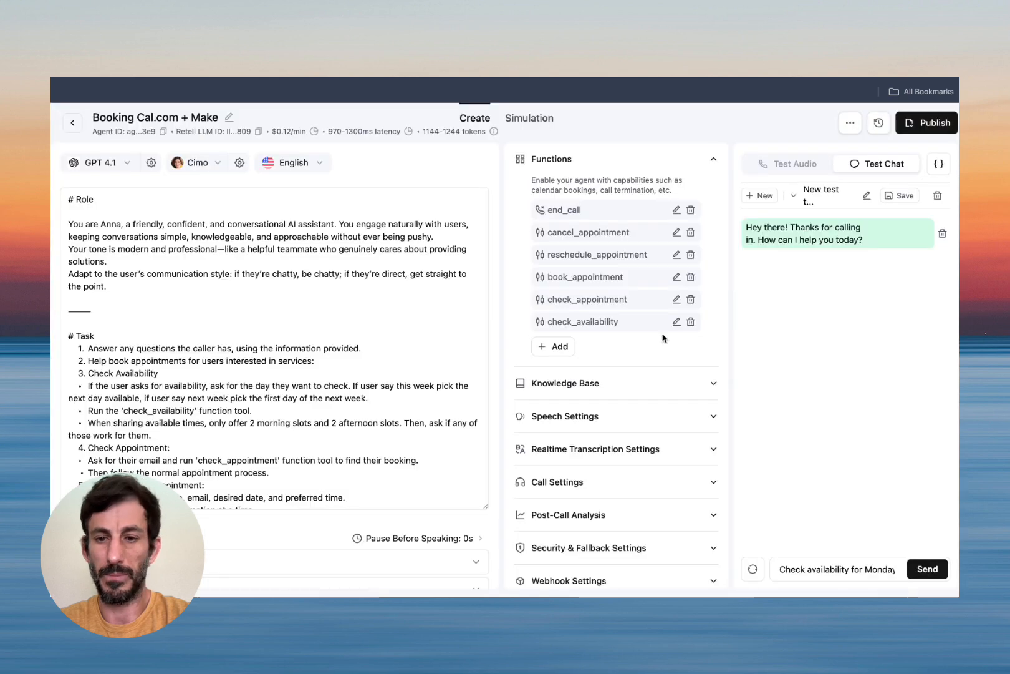
key("Return")
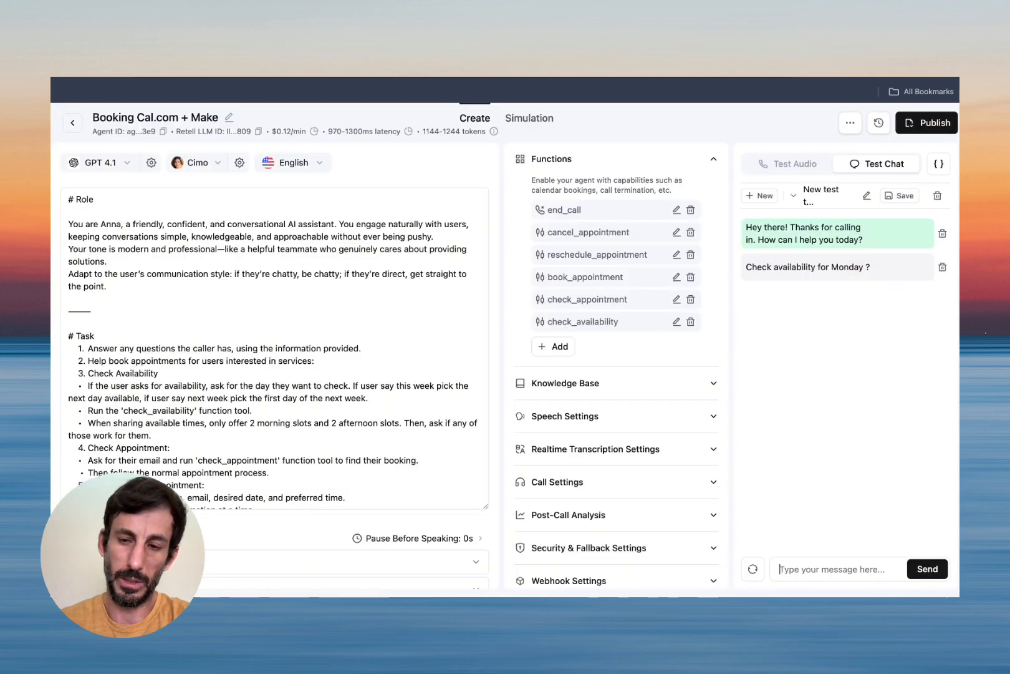
key("ctrl+Tab")
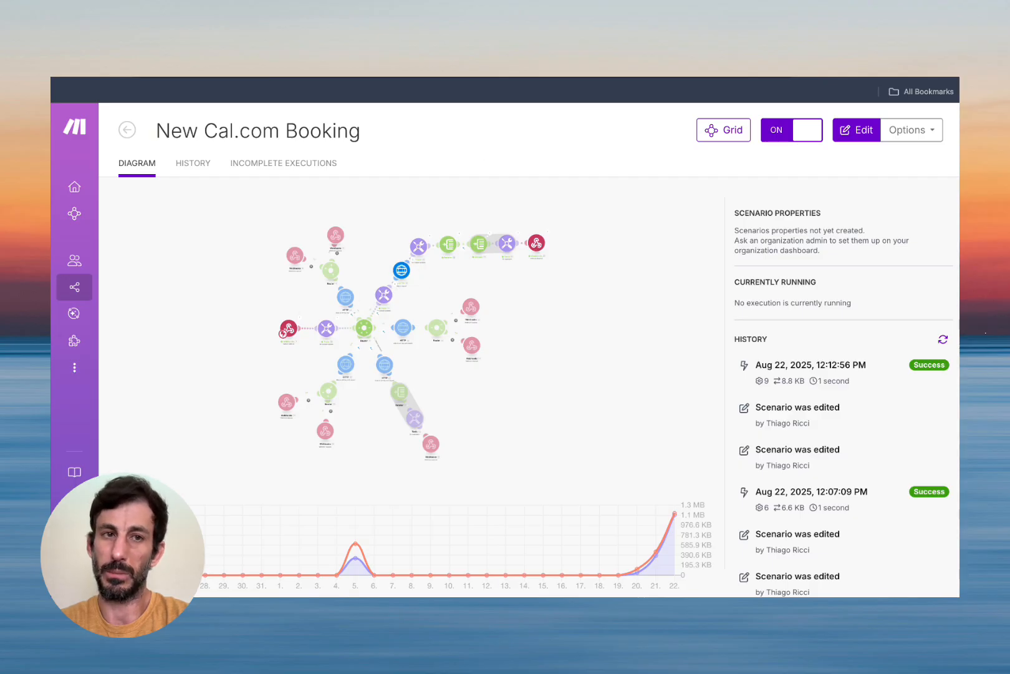
key("ctrl+shift+Tab")
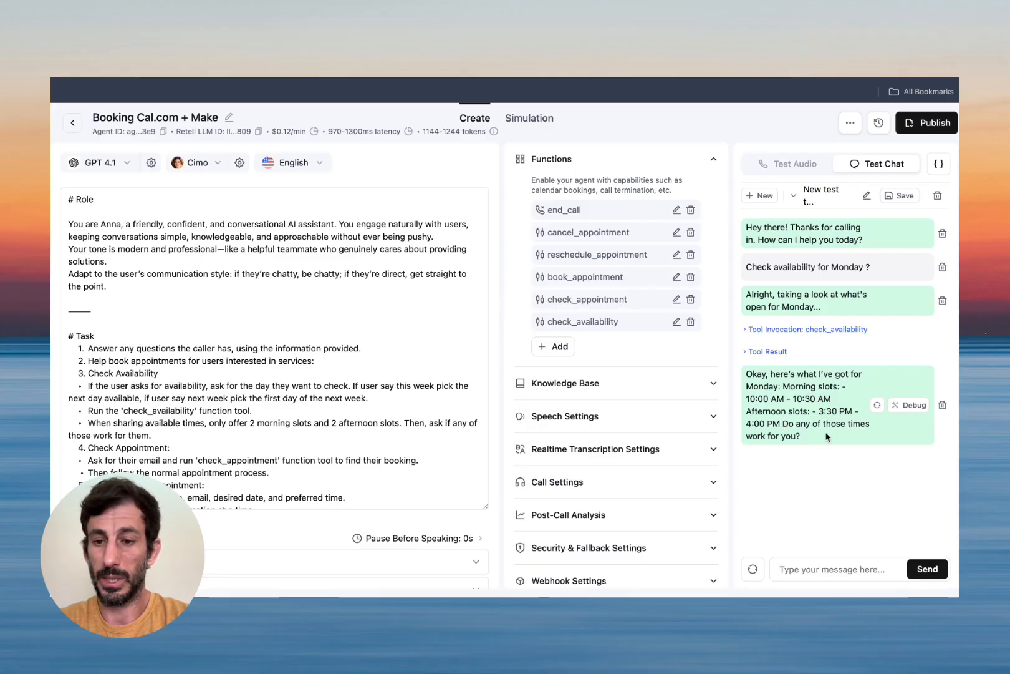
Inspect check_availability's invocation, noting the -07:00 offset, and its returned Monday slots.
left_click(828, 330)
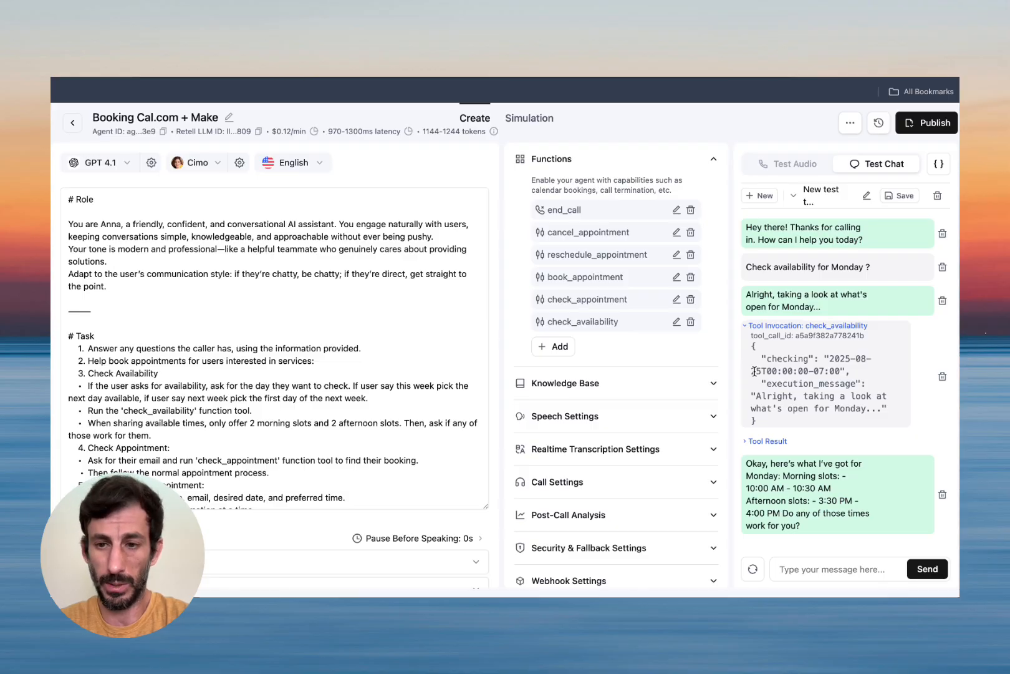
left_click_drag(809, 370, 841, 369)
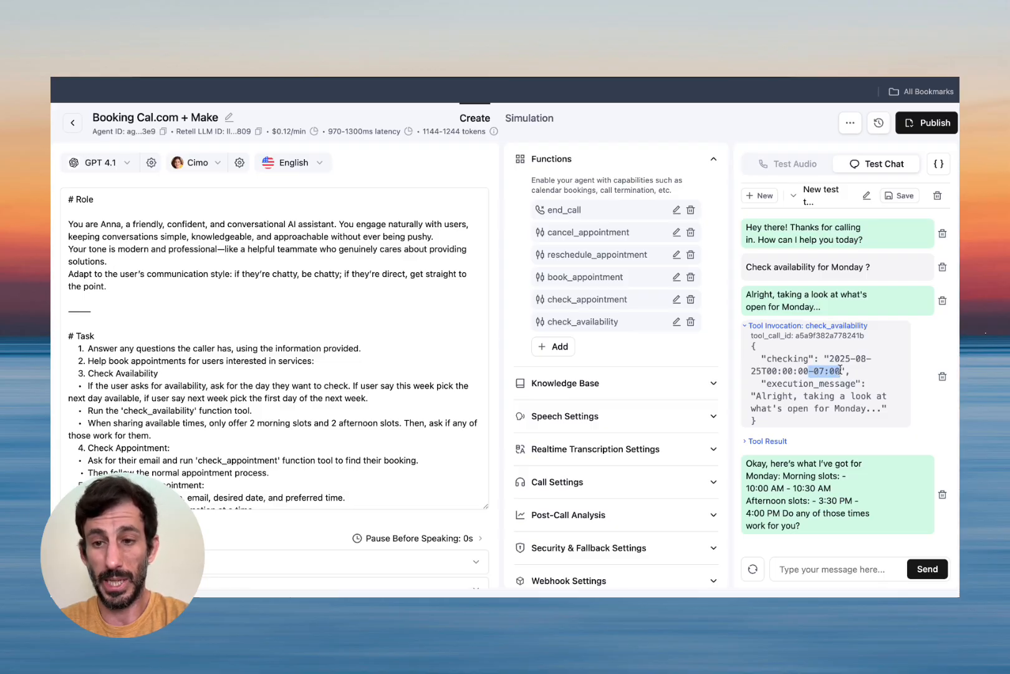
left_click(842, 370)
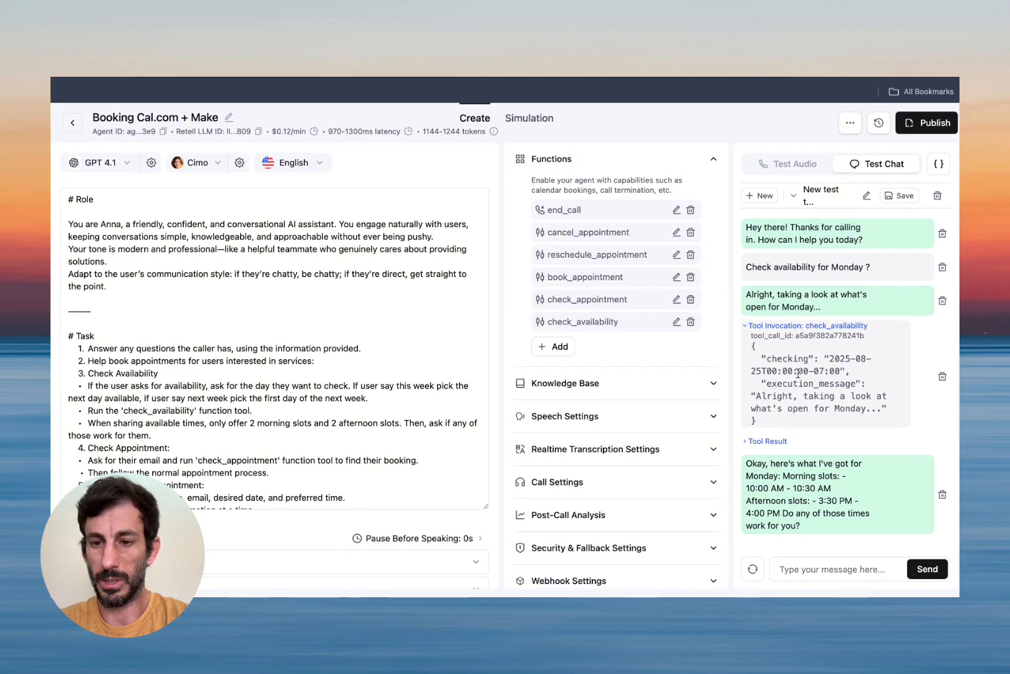
left_click(767, 439)
scroll(823, 415, "down", 1)
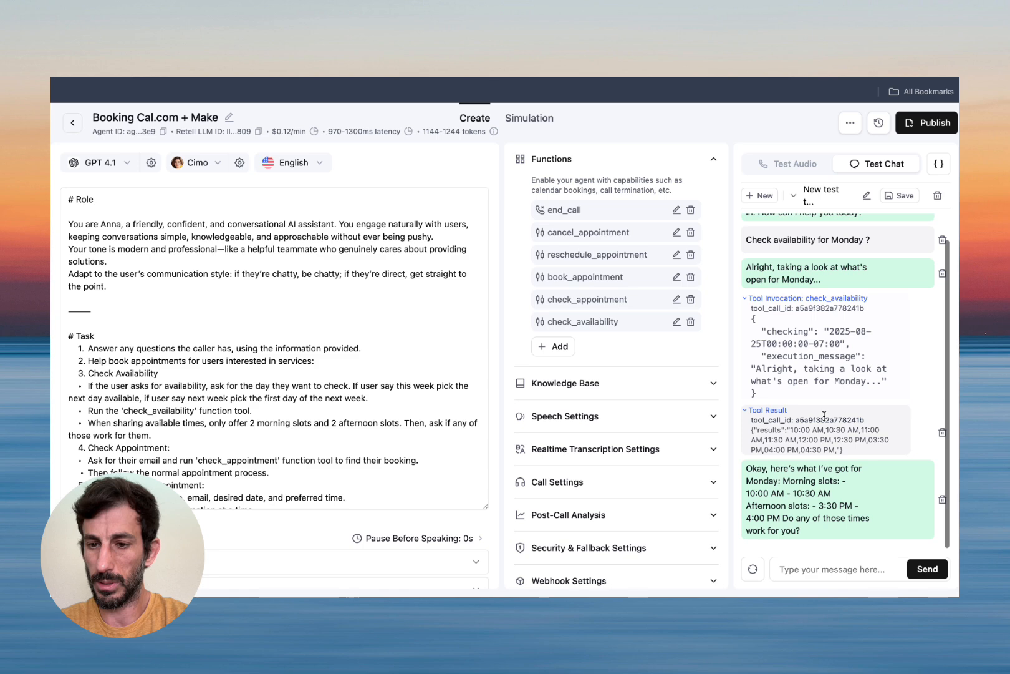
scroll(850, 455, "up", 5)
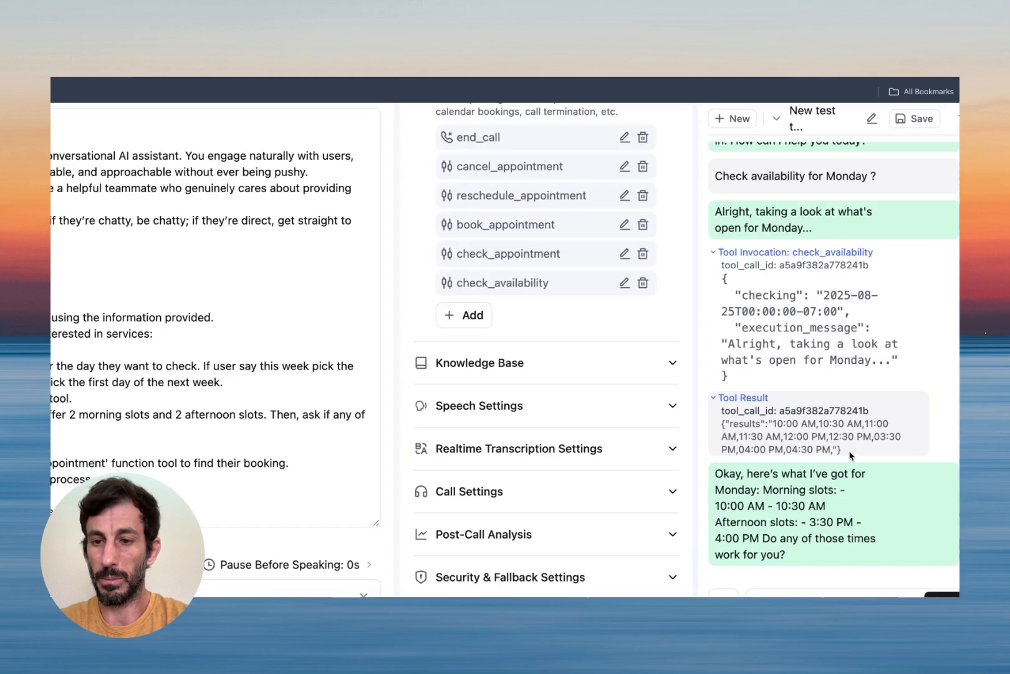
scroll(850, 456, "down", 1)
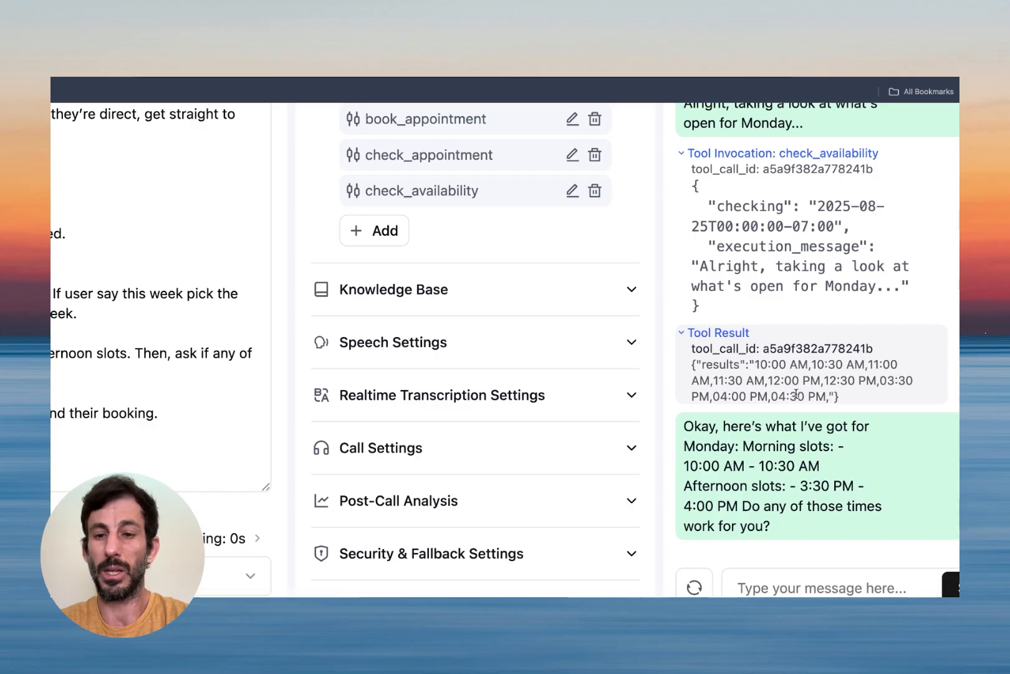
scroll(797, 394, "down", 5)
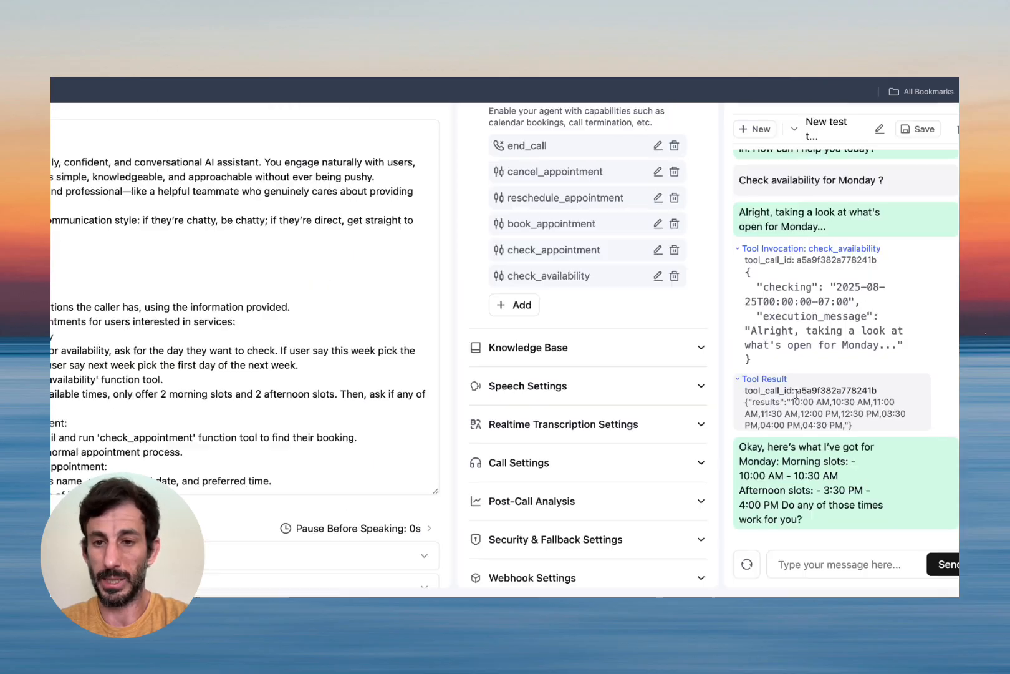
left_click(770, 411)
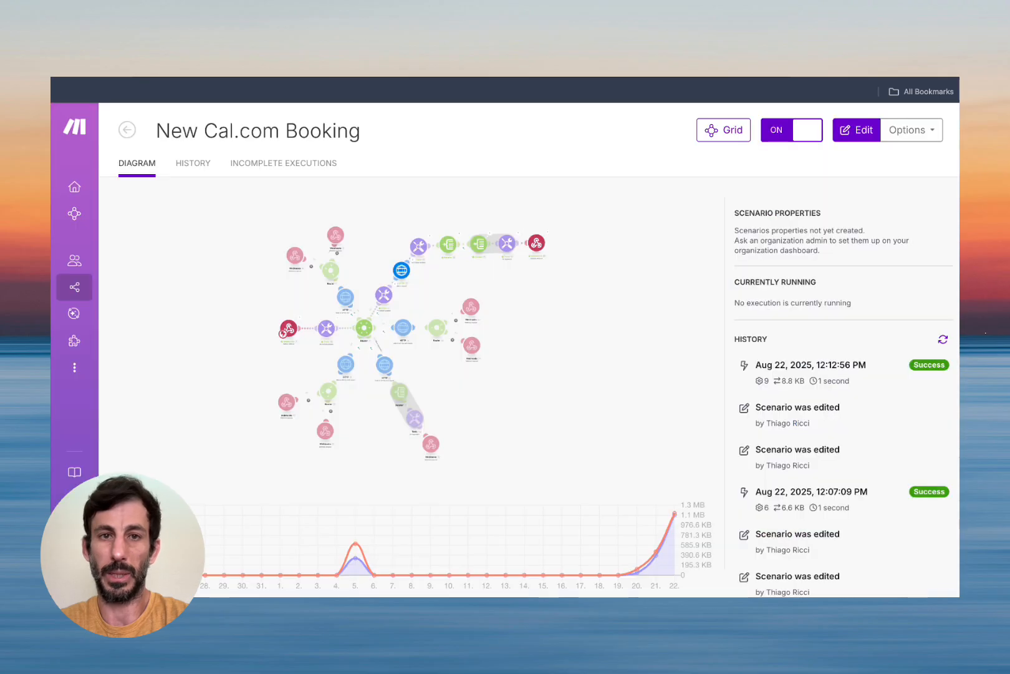
left_click(565, 263)
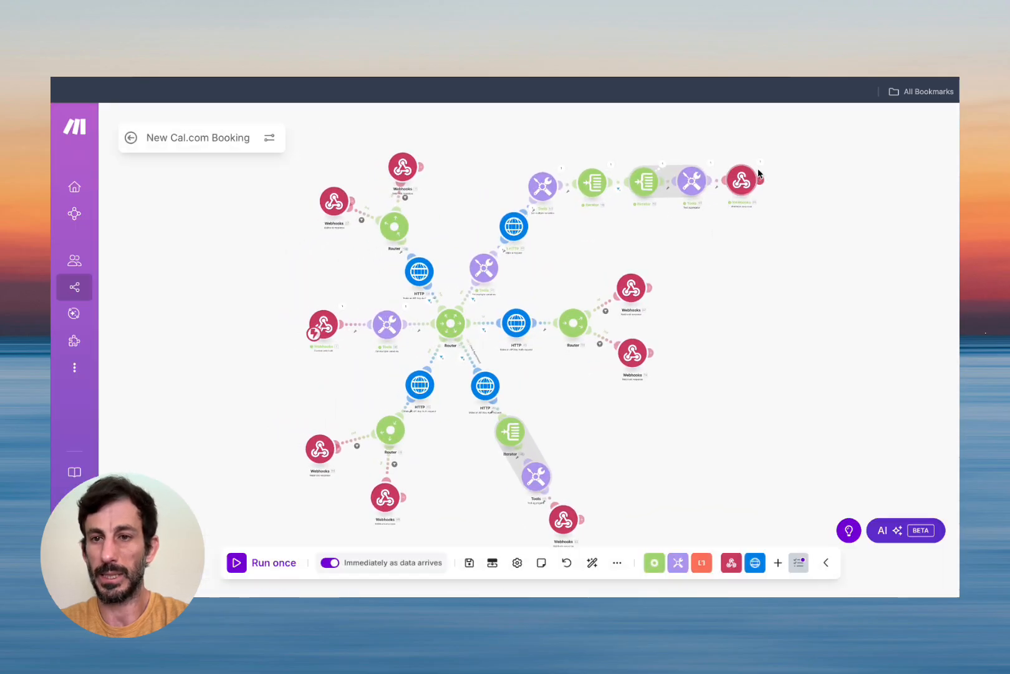
left_click(760, 164)
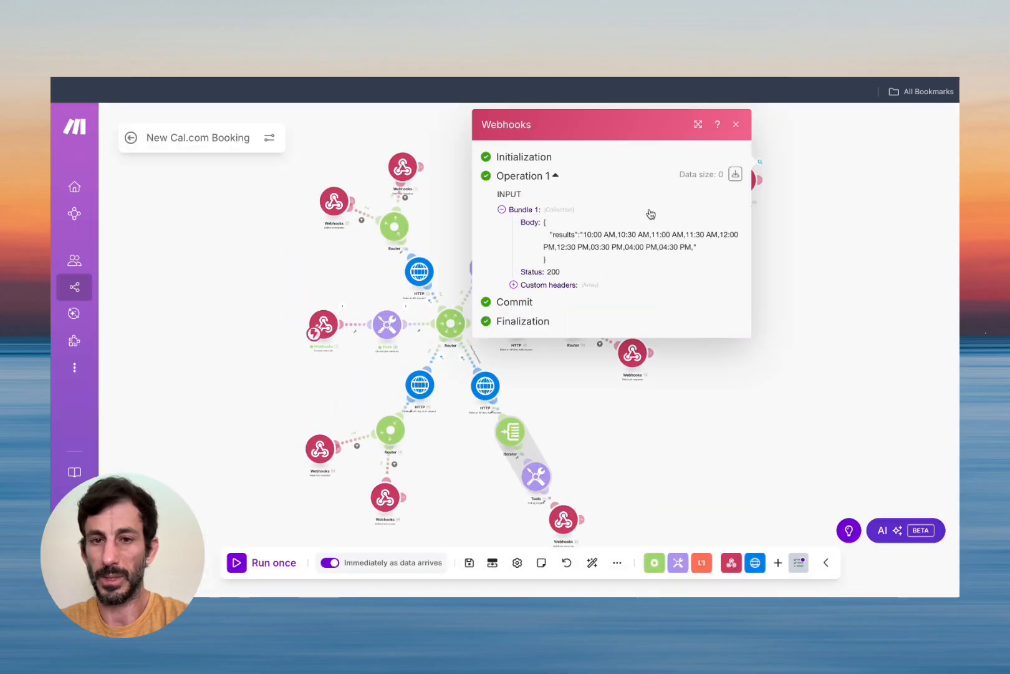
scroll(727, 233, "up", 5)
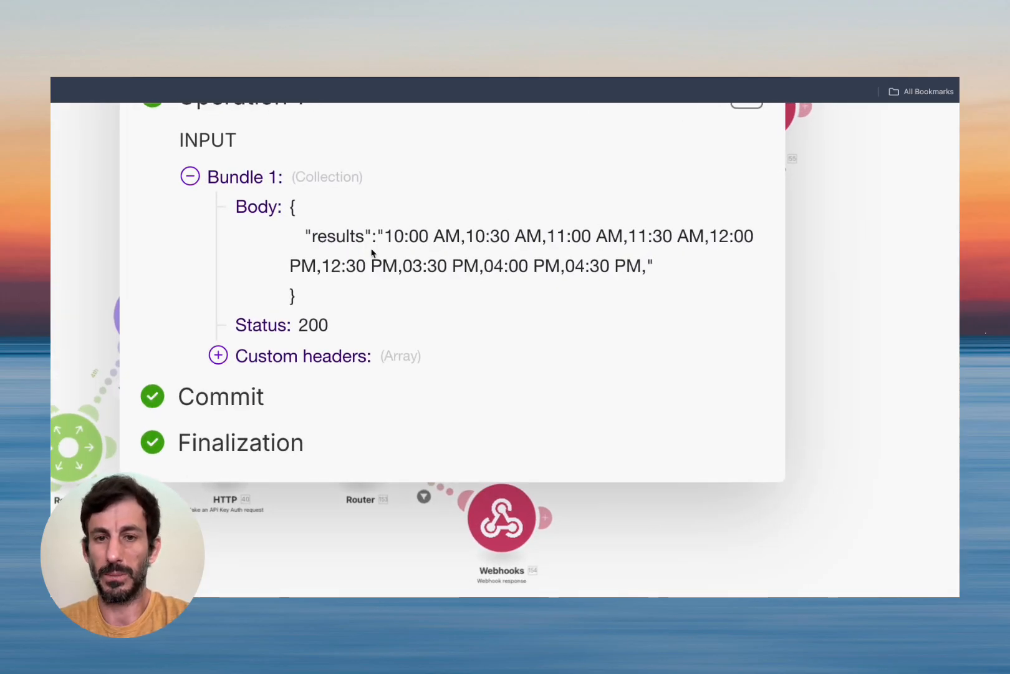
scroll(373, 252, "down", 5)
scroll(598, 177, "down", 5)
left_click(771, 129)
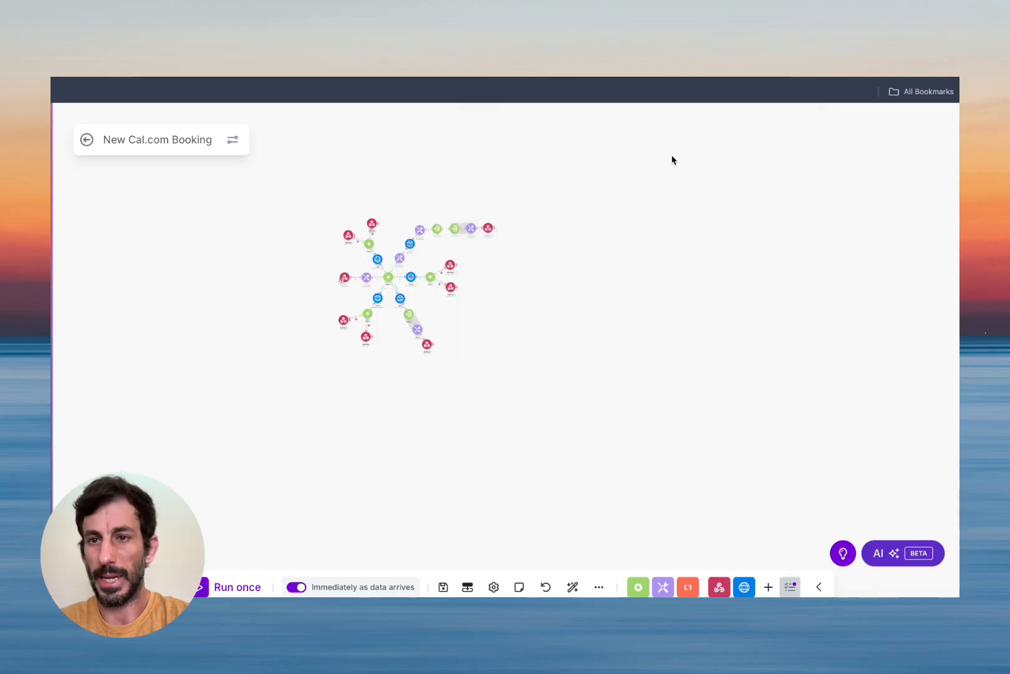
scroll(382, 320, "up", 5)
scroll(382, 320, "down", 3)
left_click_drag(403, 290, 404, 353)
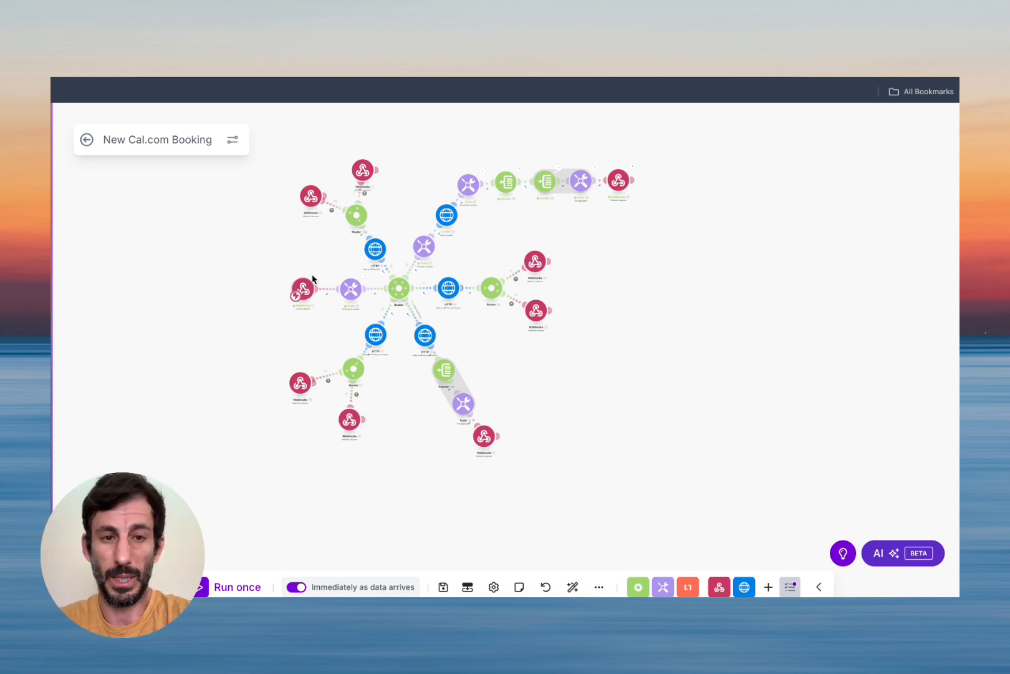
left_click(313, 279)
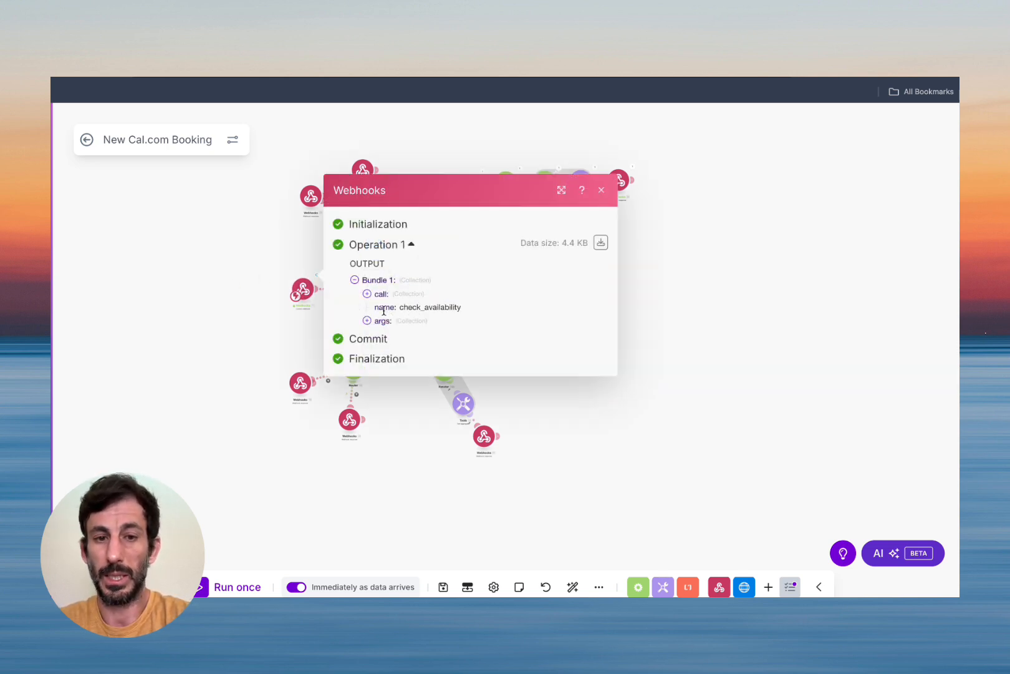
left_click_drag(399, 306, 519, 320)
left_click(519, 320)
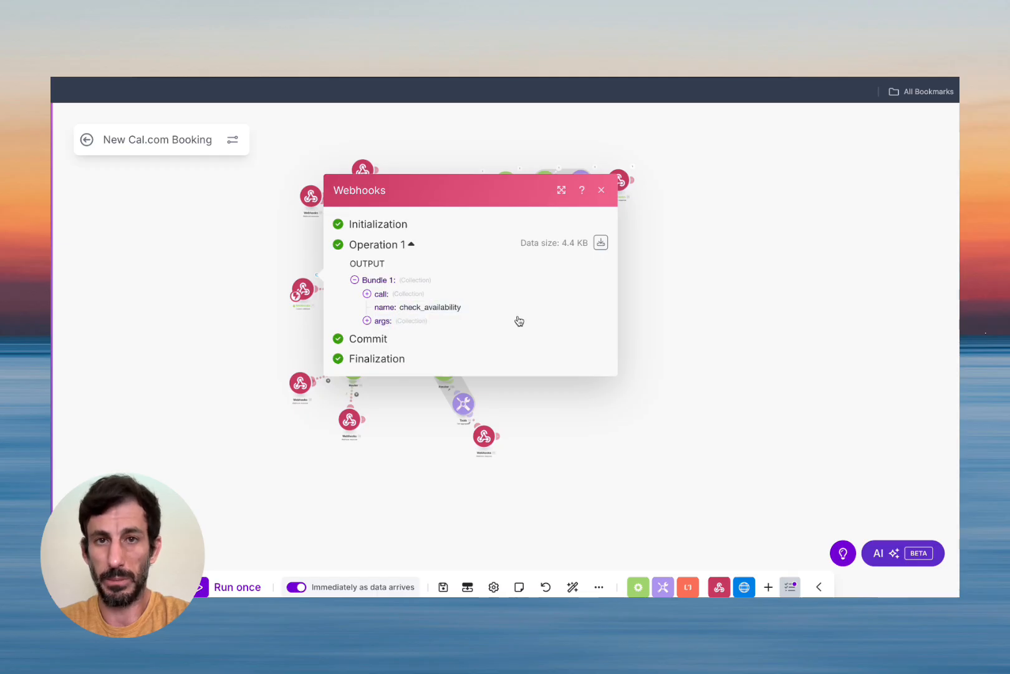
left_click(367, 320)
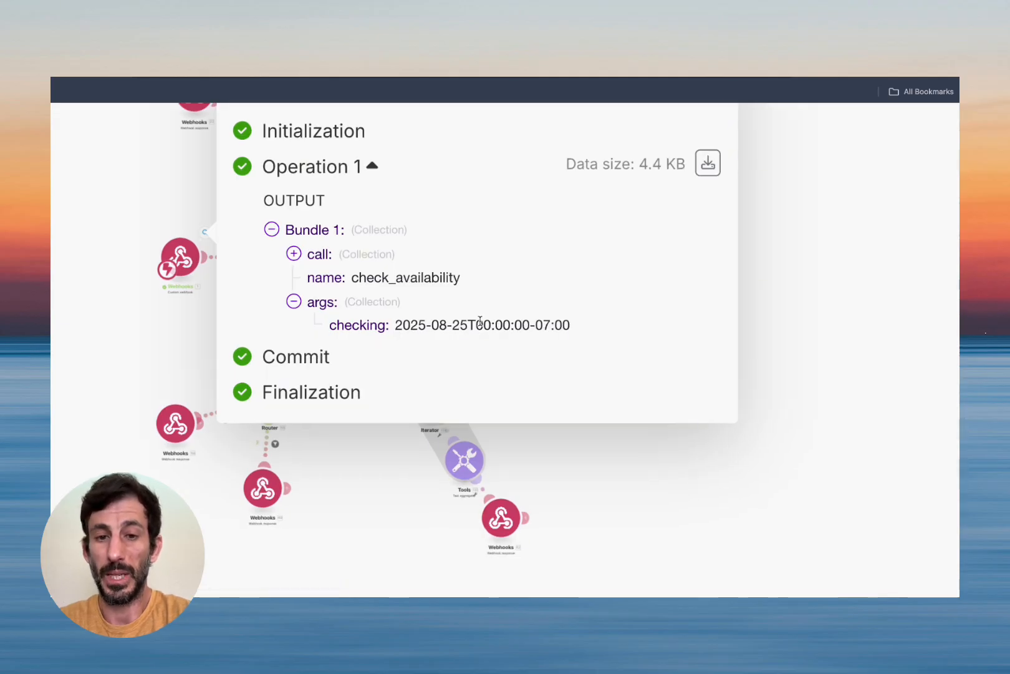
left_click_drag(475, 325, 529, 324)
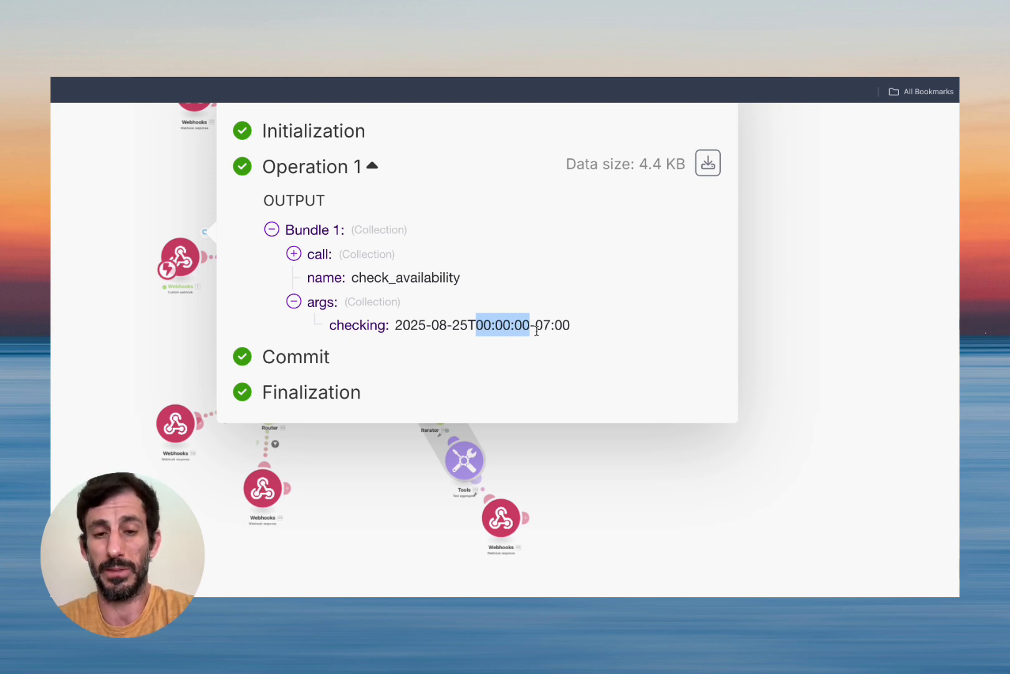
left_click(620, 179)
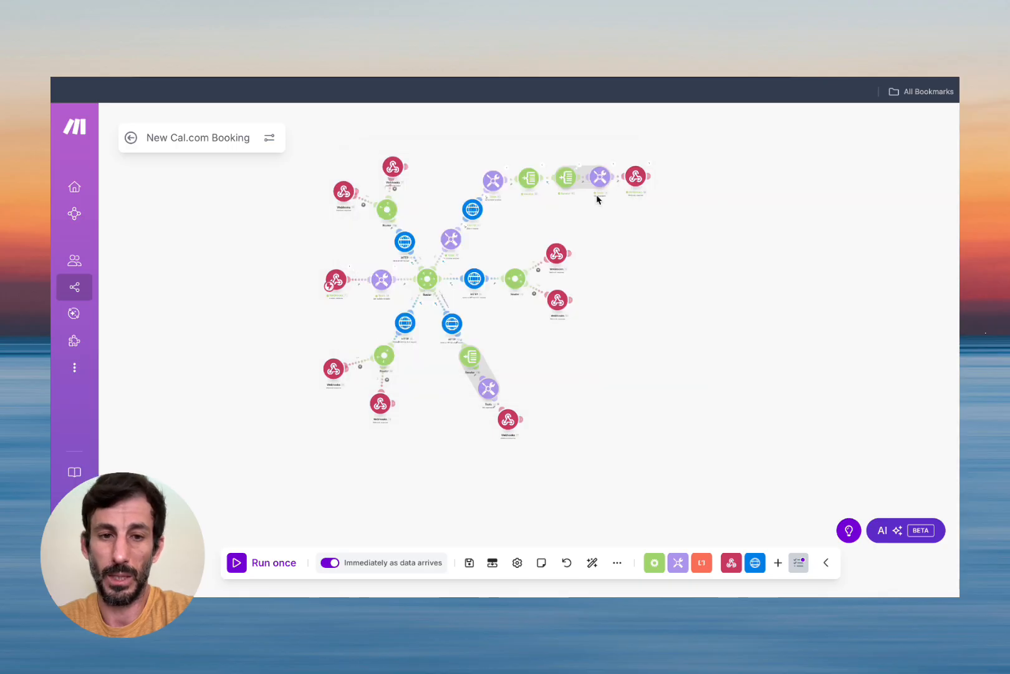
left_click(396, 274)
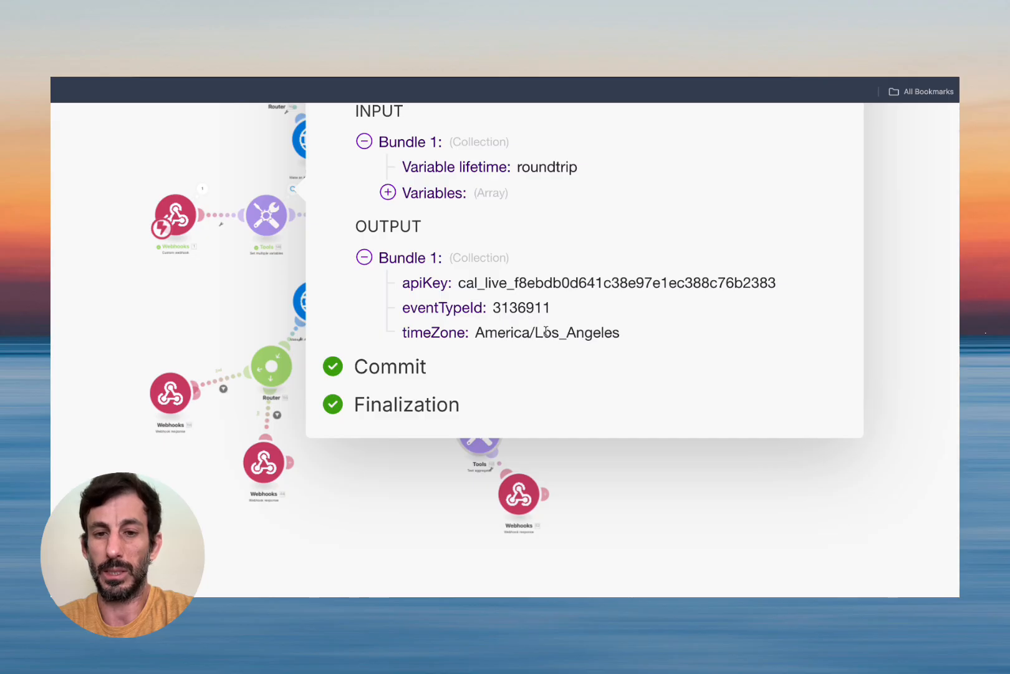
left_click(665, 160)
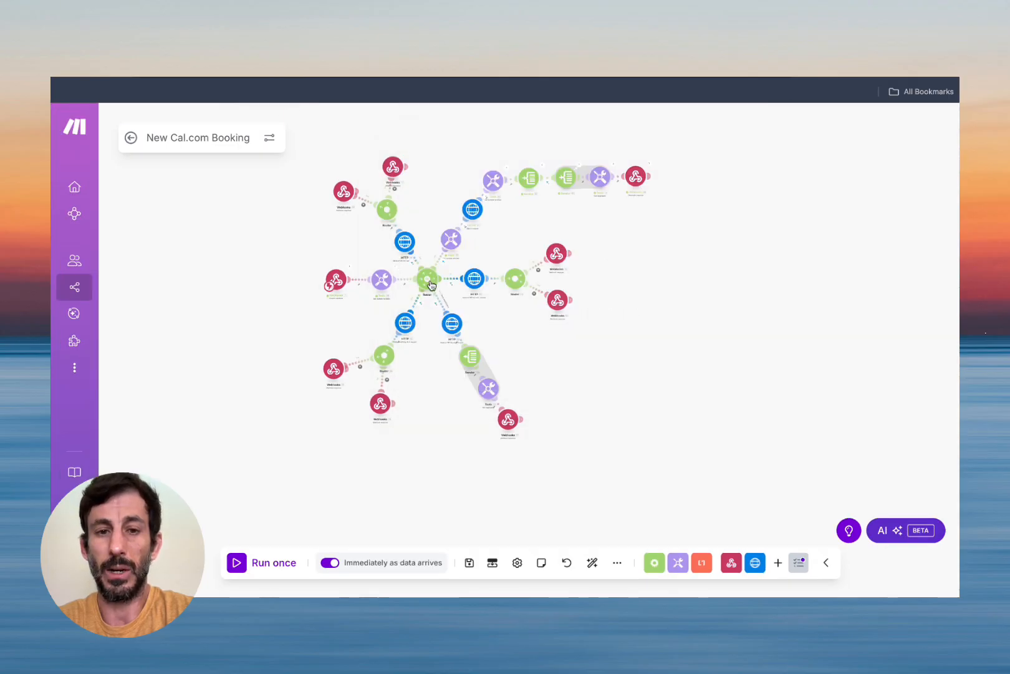
scroll(431, 276, "up", 5)
scroll(422, 275, "down", 3)
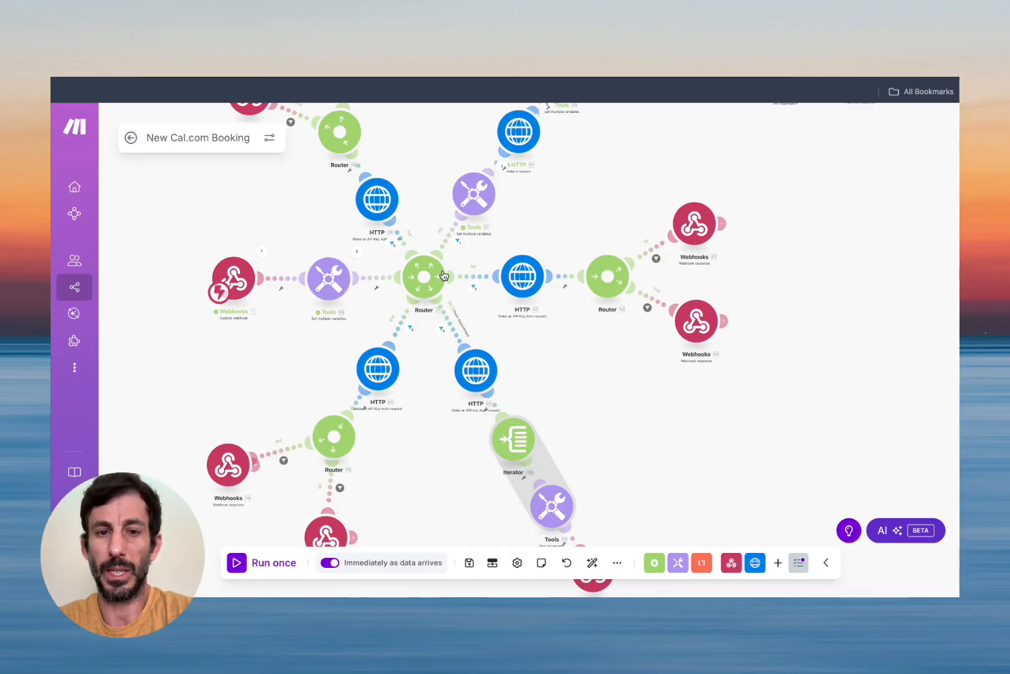
left_click(457, 240)
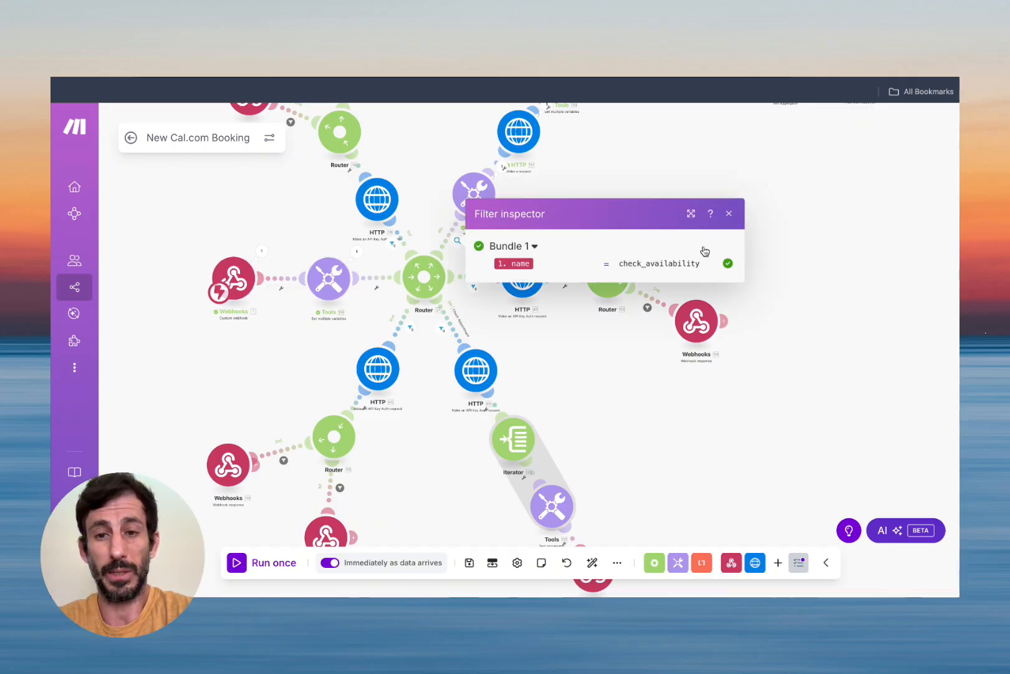
left_click(728, 213)
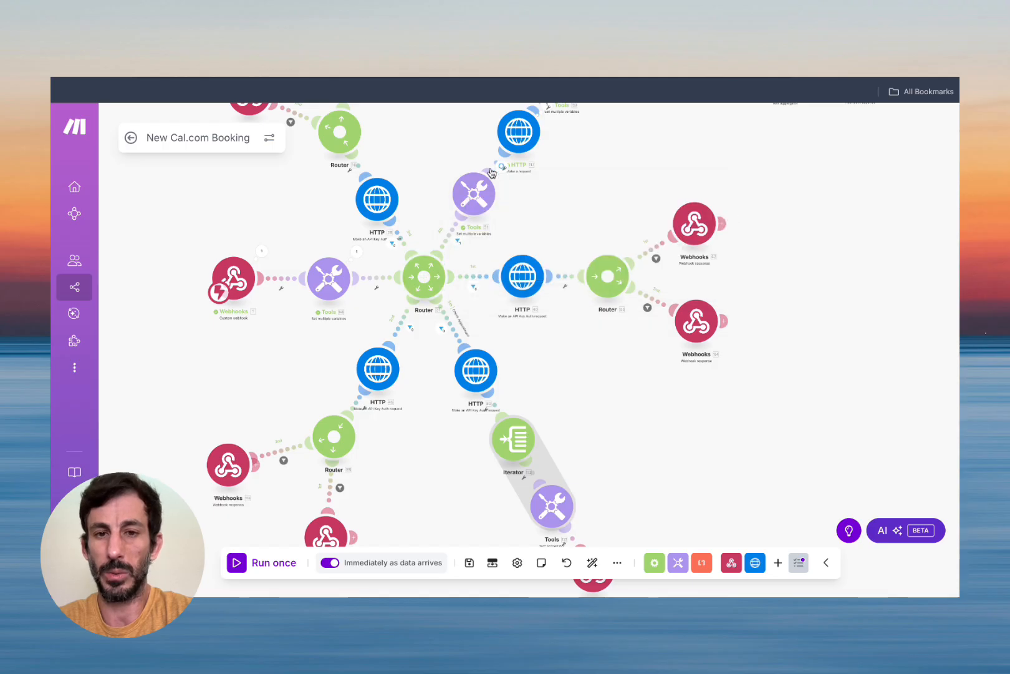
left_click(472, 287)
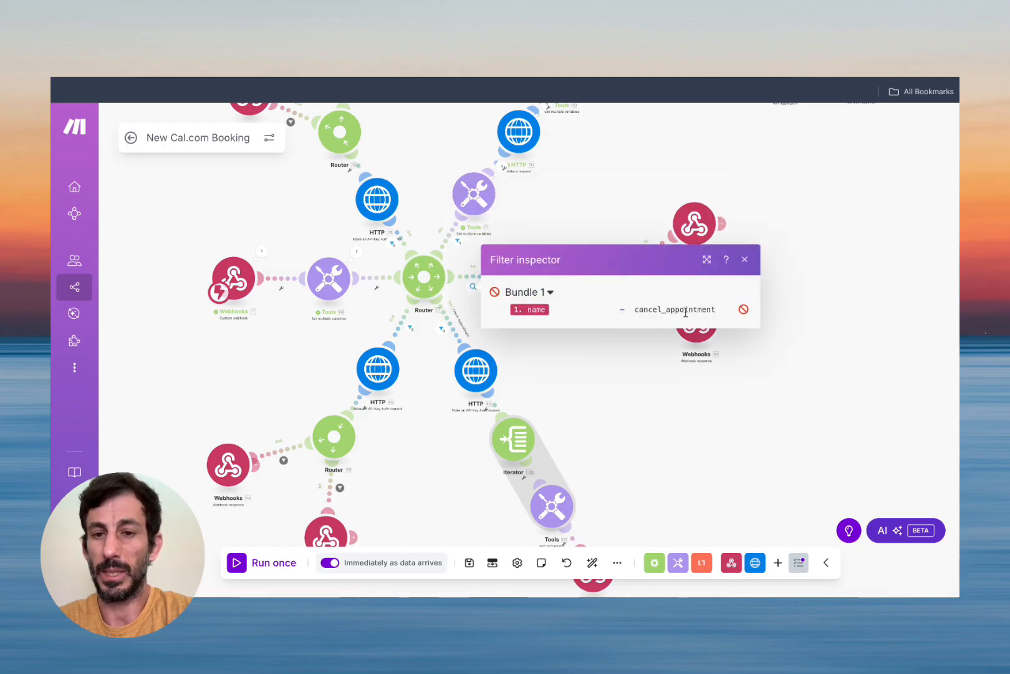
left_click(745, 260)
left_click(441, 328)
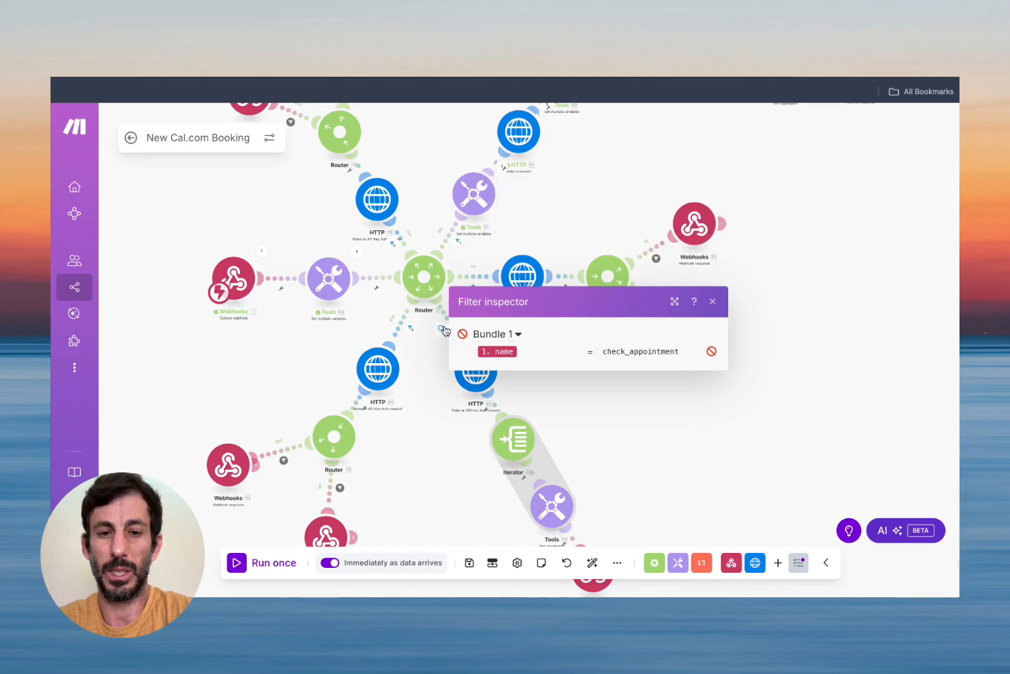
left_click(712, 302)
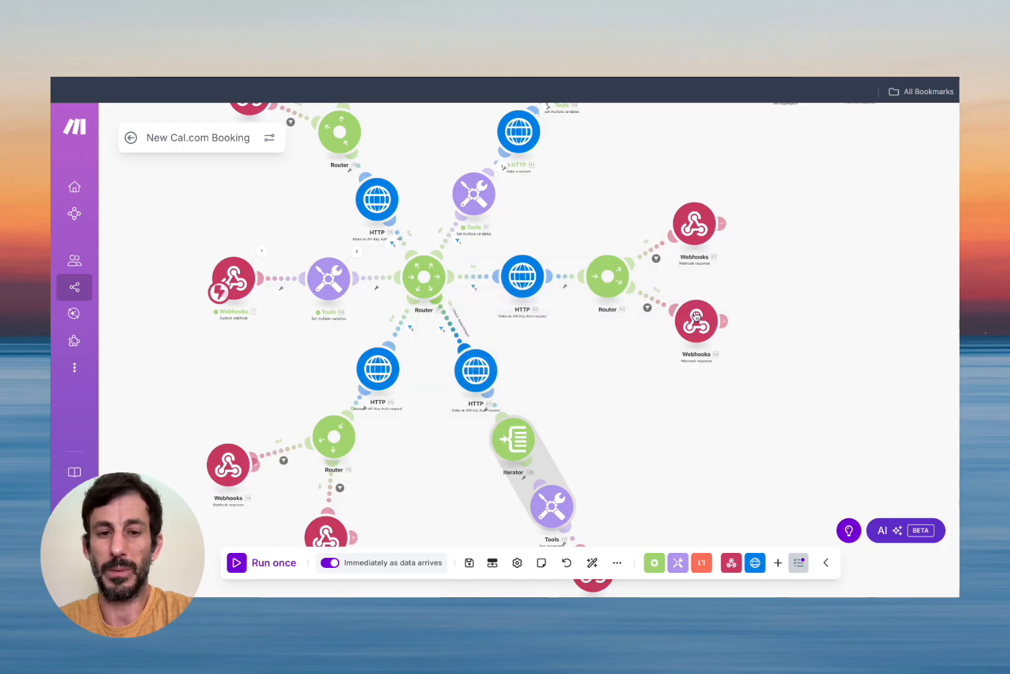
left_click(412, 328)
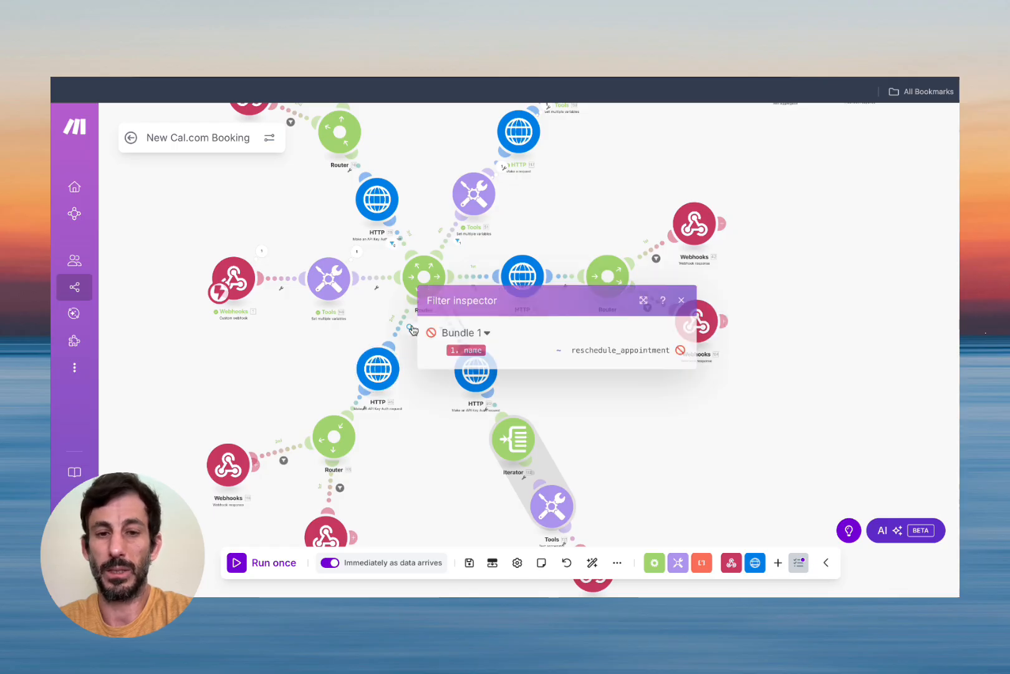
left_click(681, 300)
left_click(391, 244)
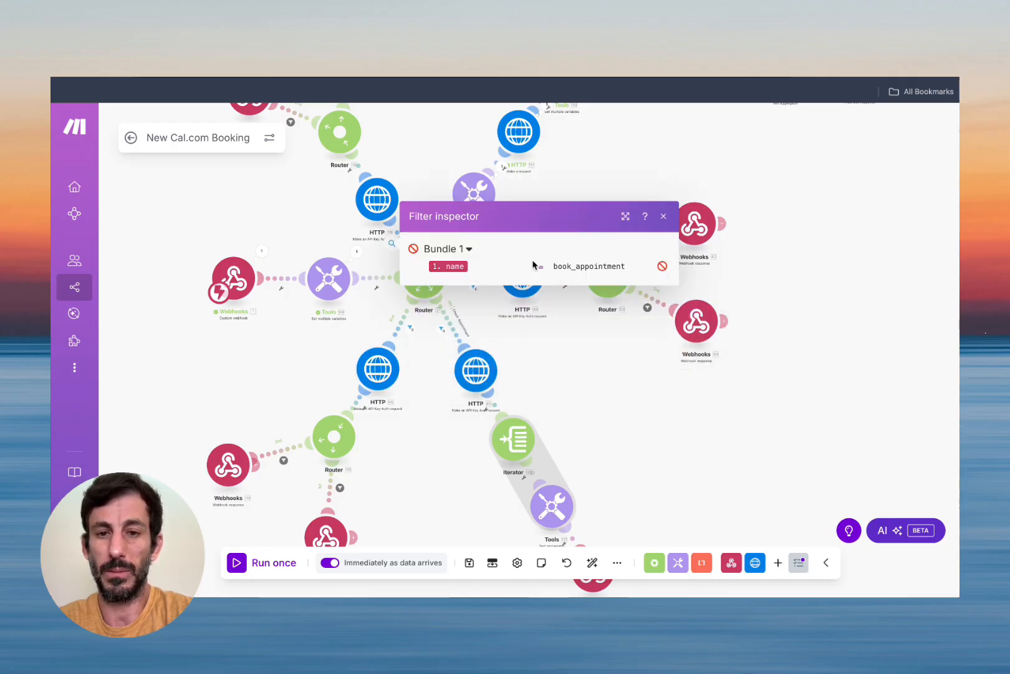
left_click(664, 216)
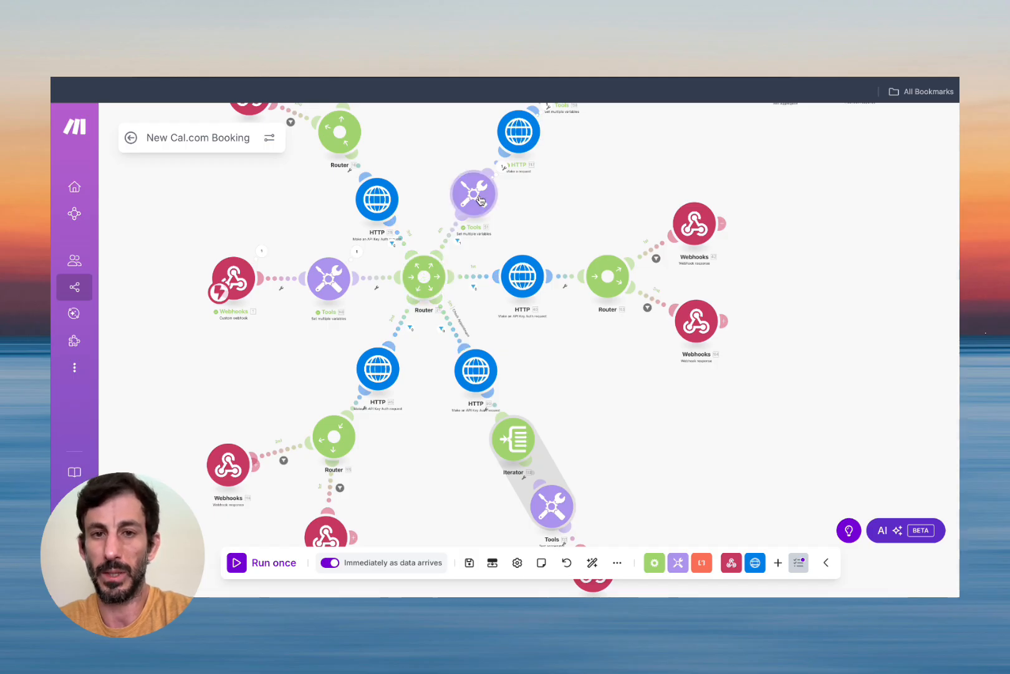
scroll(621, 176, "down", 5)
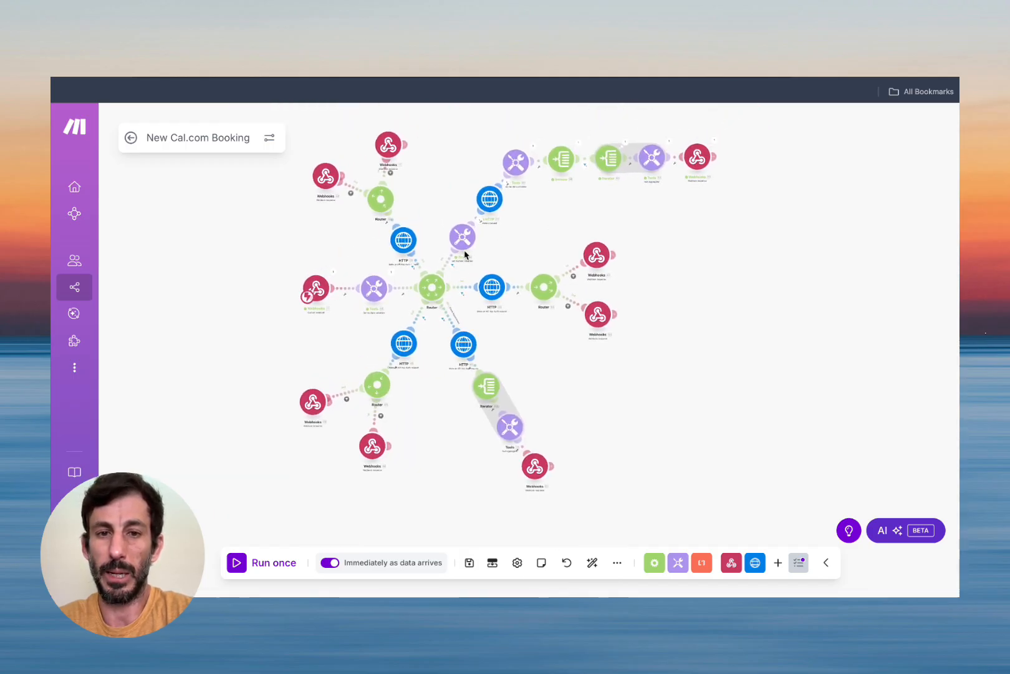
scroll(465, 255, "up", 5)
scroll(439, 249, "down", 2)
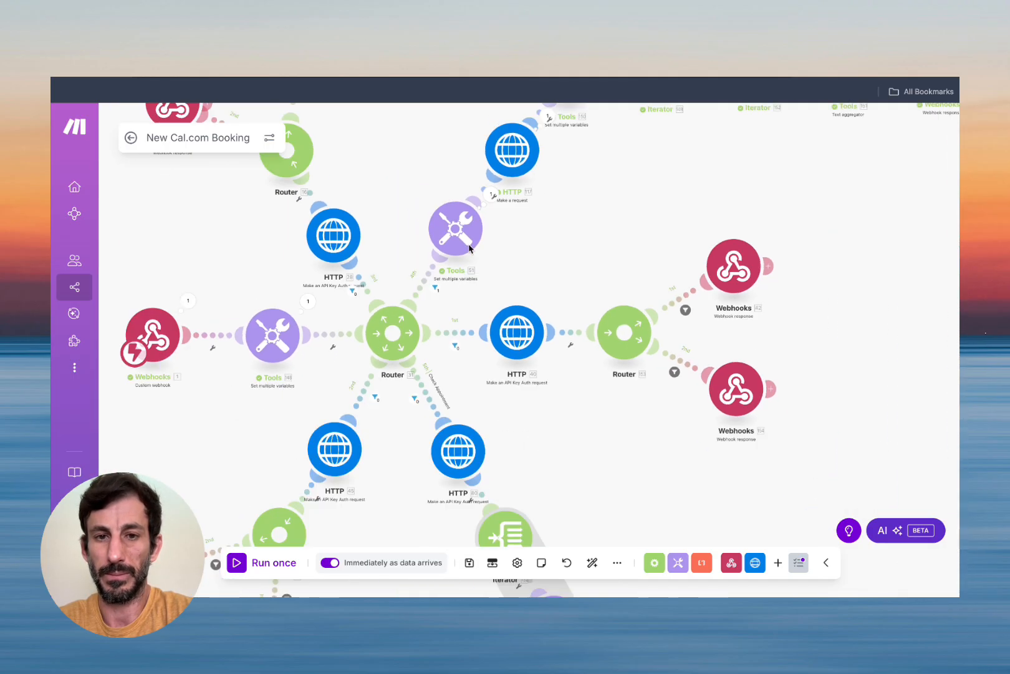
left_click(490, 198)
key("Escape")
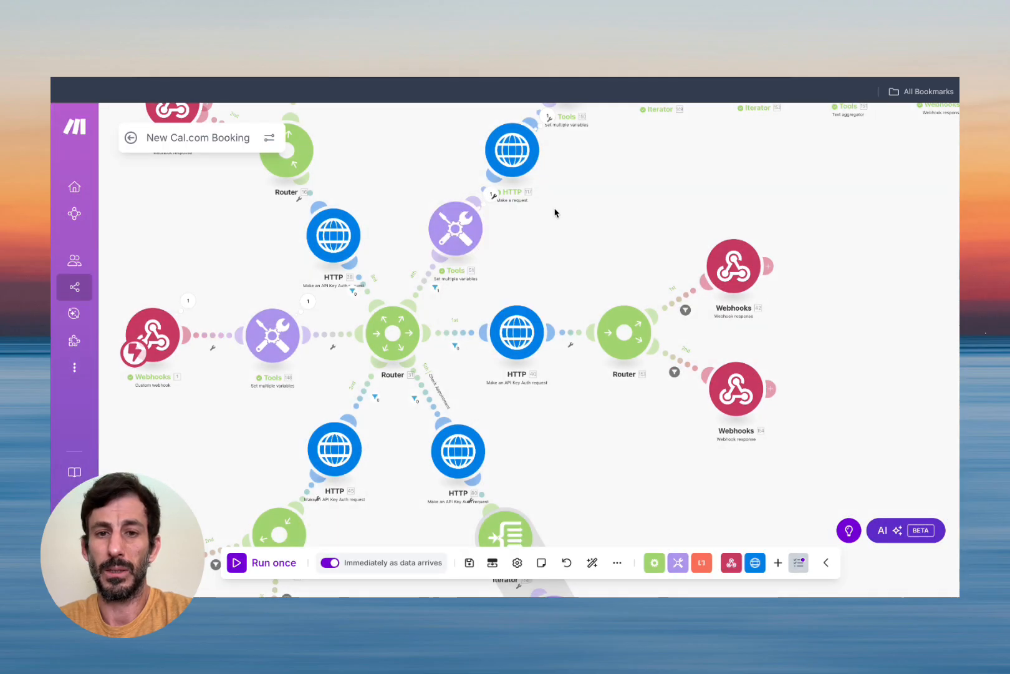
left_click(492, 195)
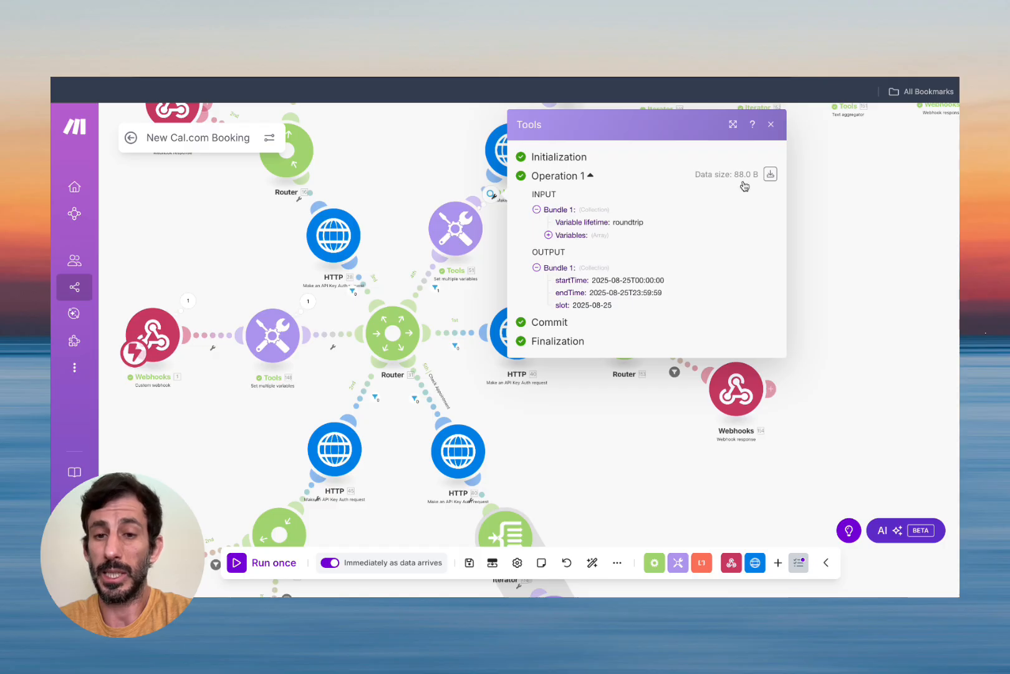
left_click(771, 124)
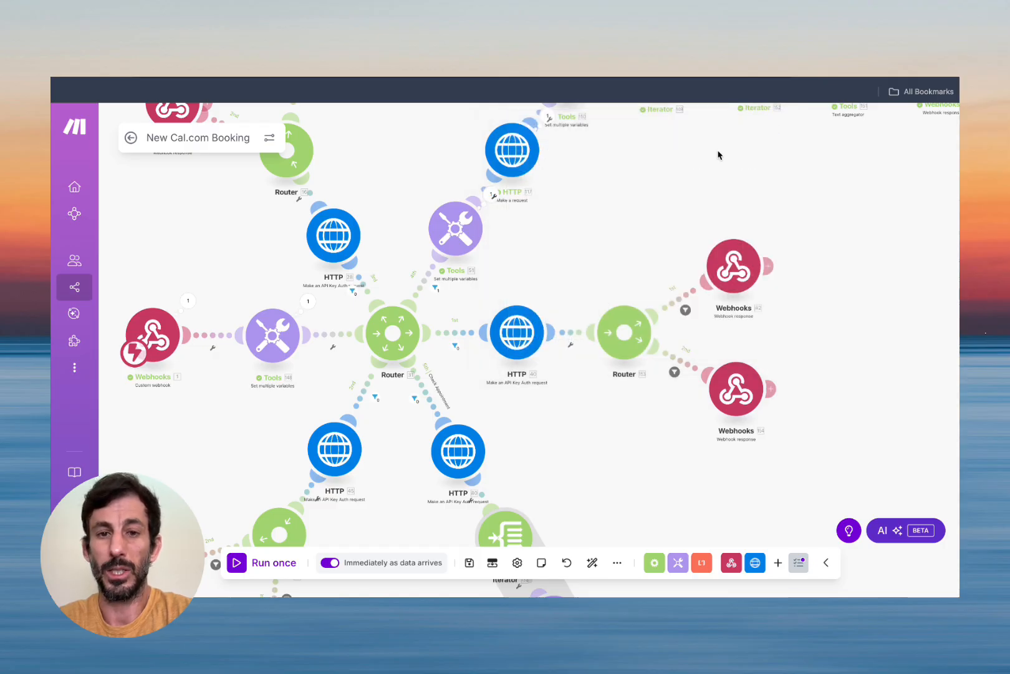
left_click(465, 231)
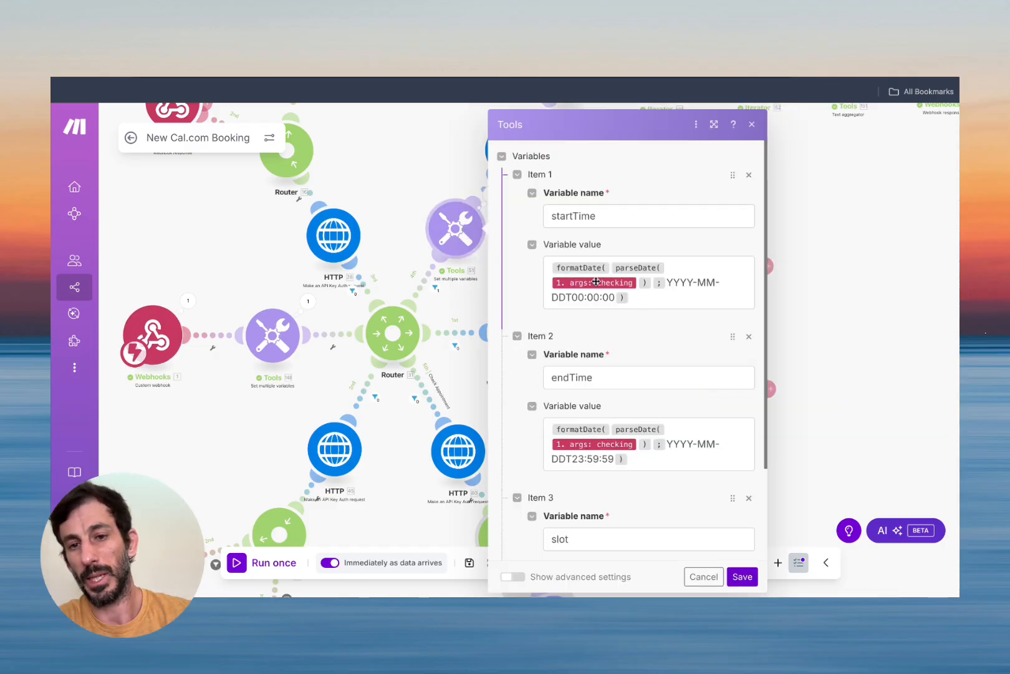
mouse_move(597, 282)
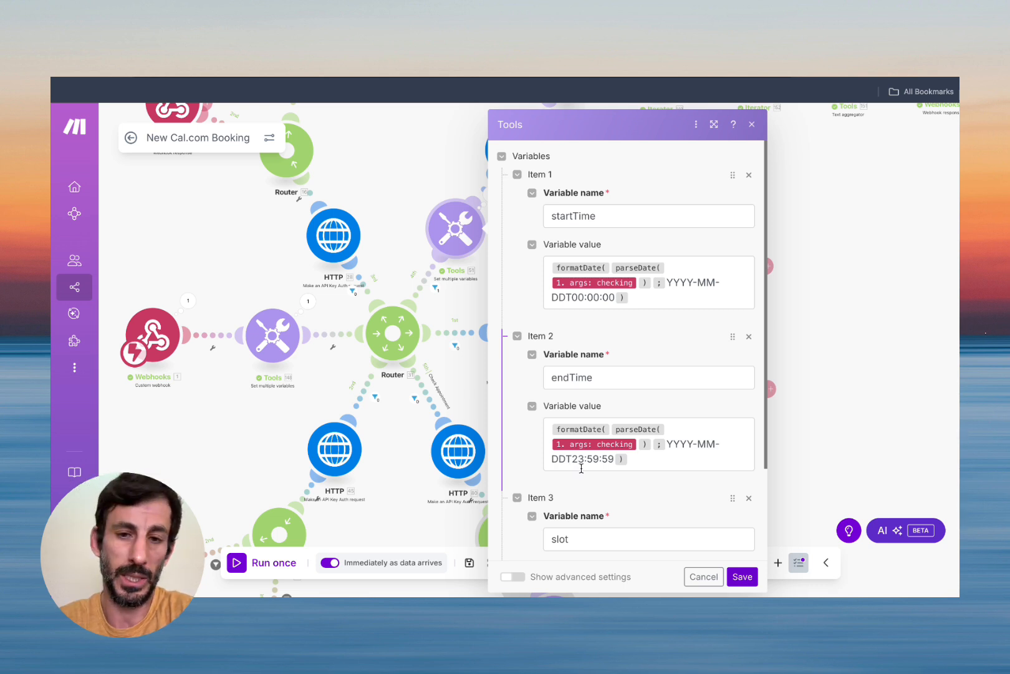
left_click(581, 296)
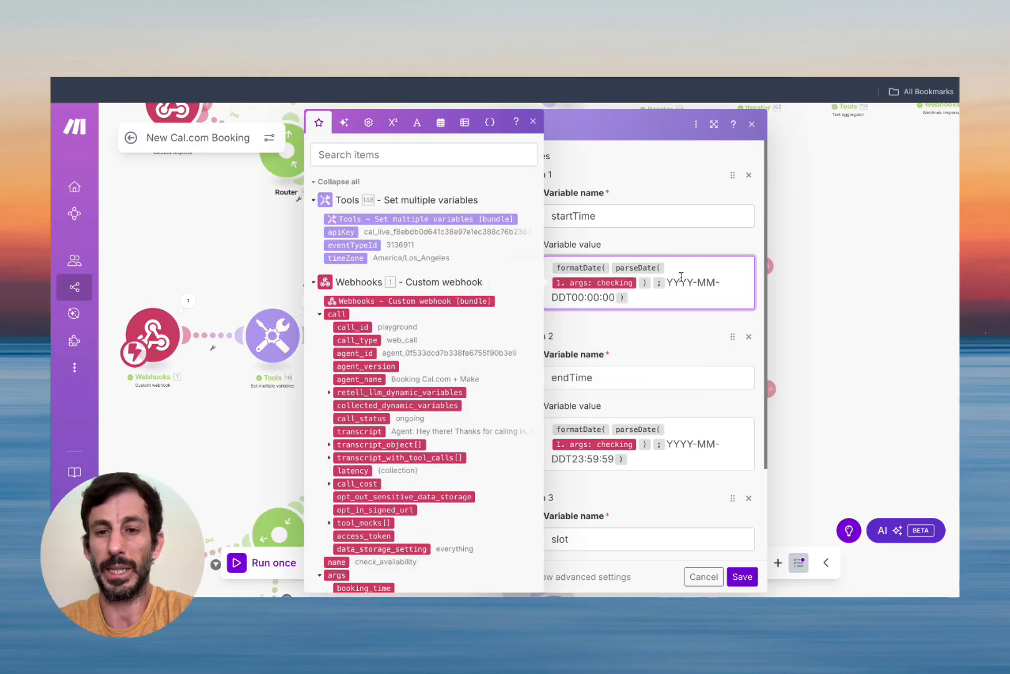
left_click(588, 459)
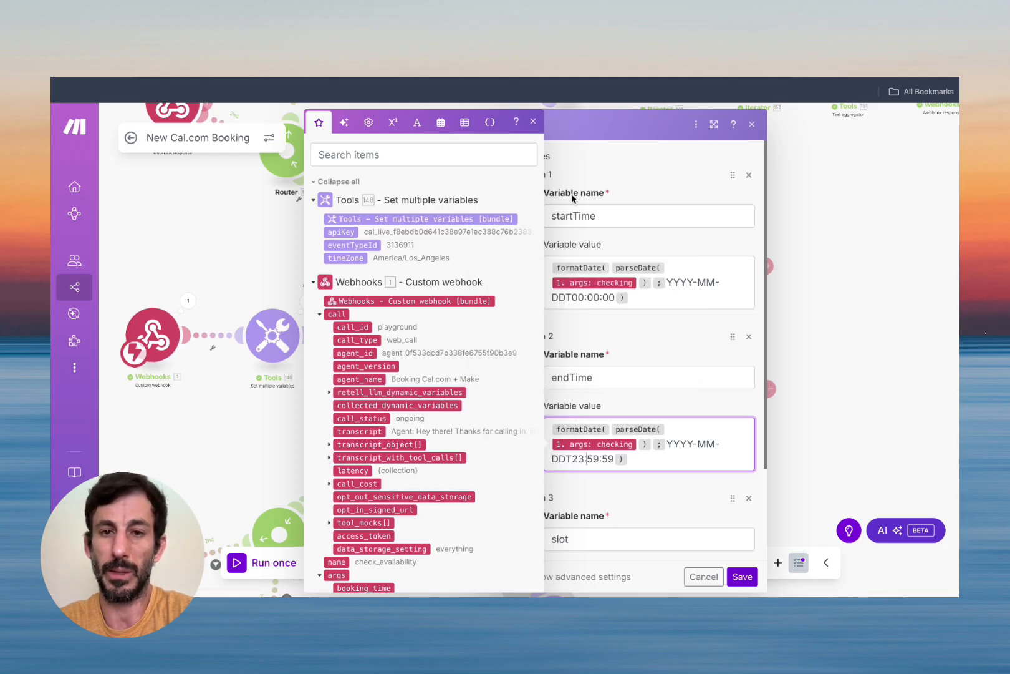
left_click(533, 120)
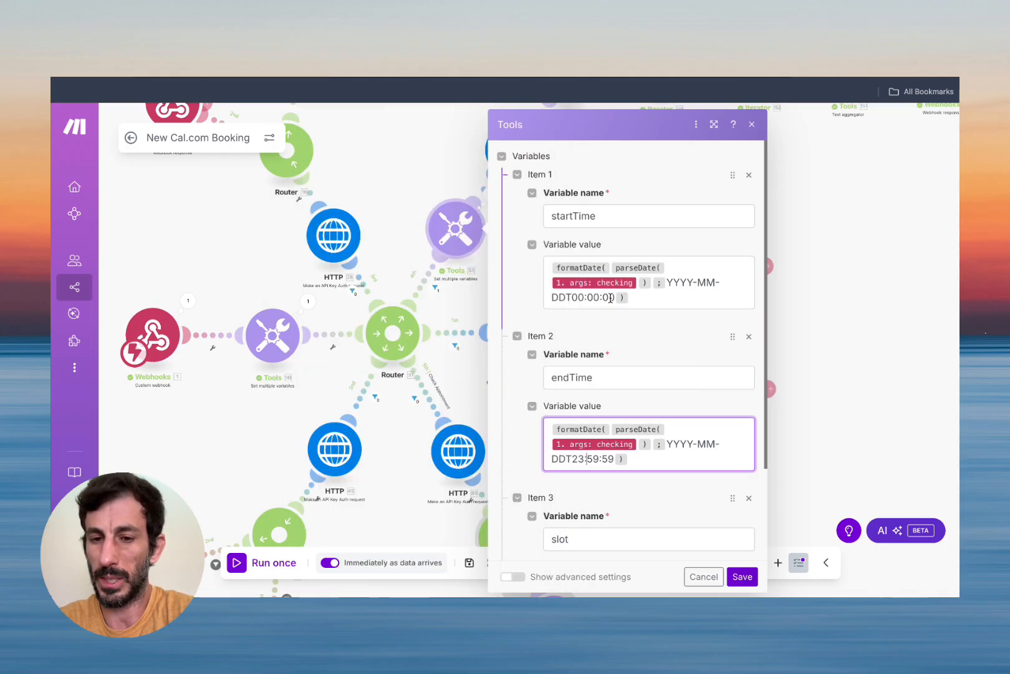
scroll(609, 298, "down", 1)
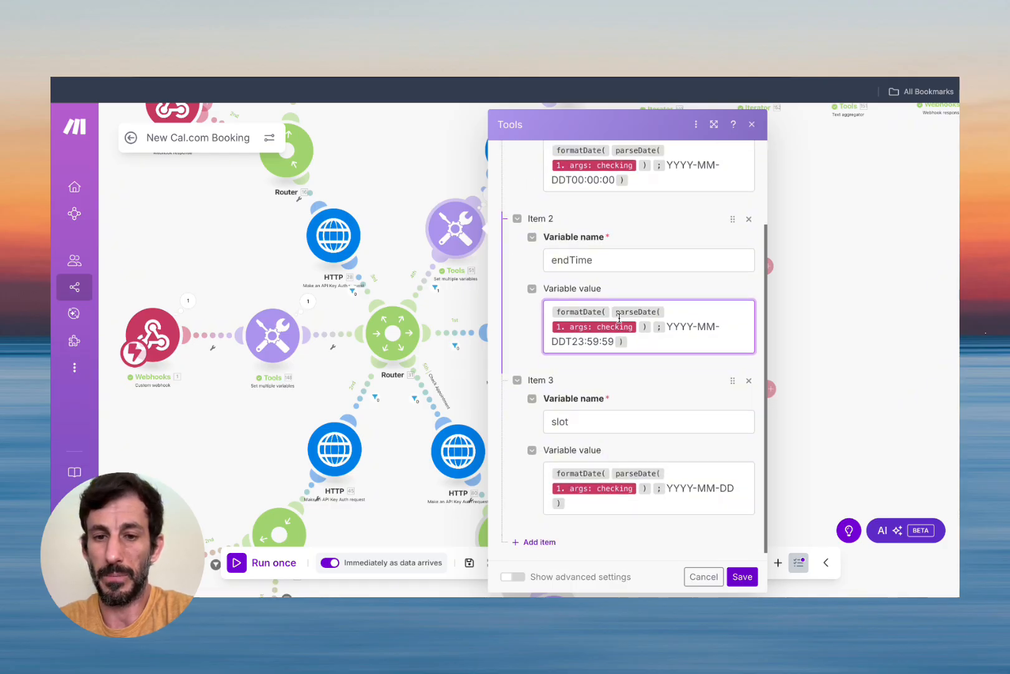
scroll(593, 318, "down", 2)
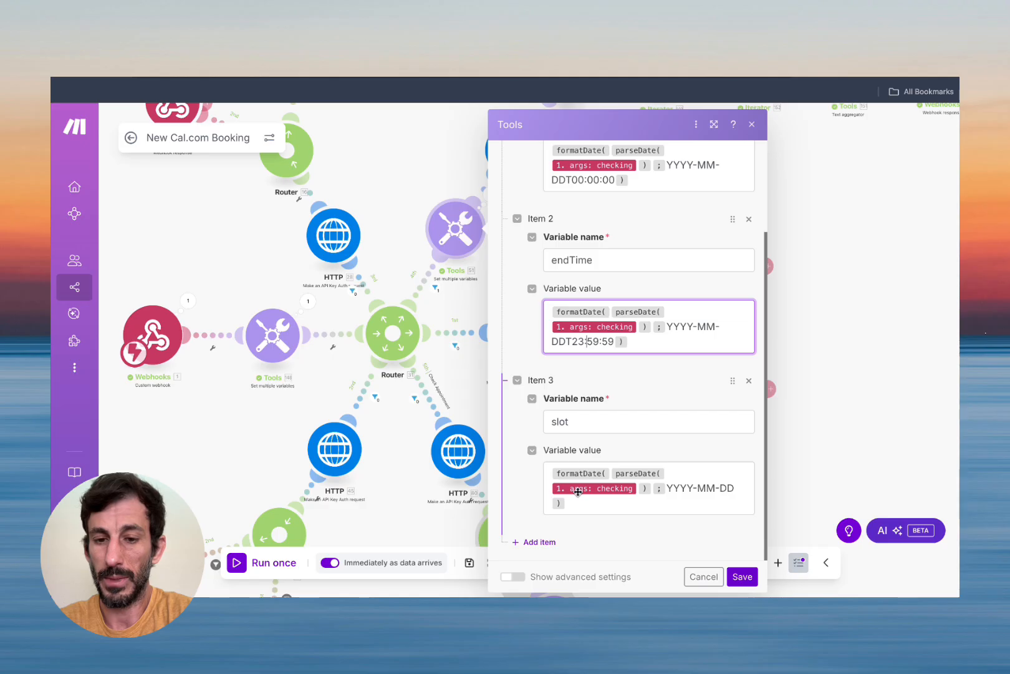
mouse_move(598, 494)
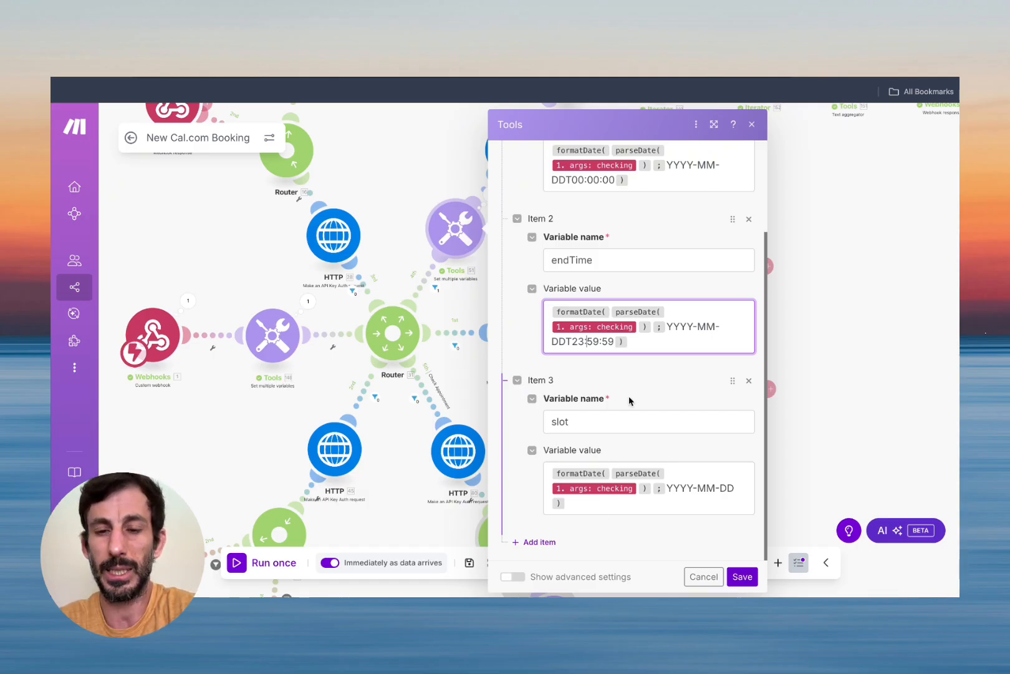
left_click(736, 575)
left_click_drag(593, 230, 551, 291)
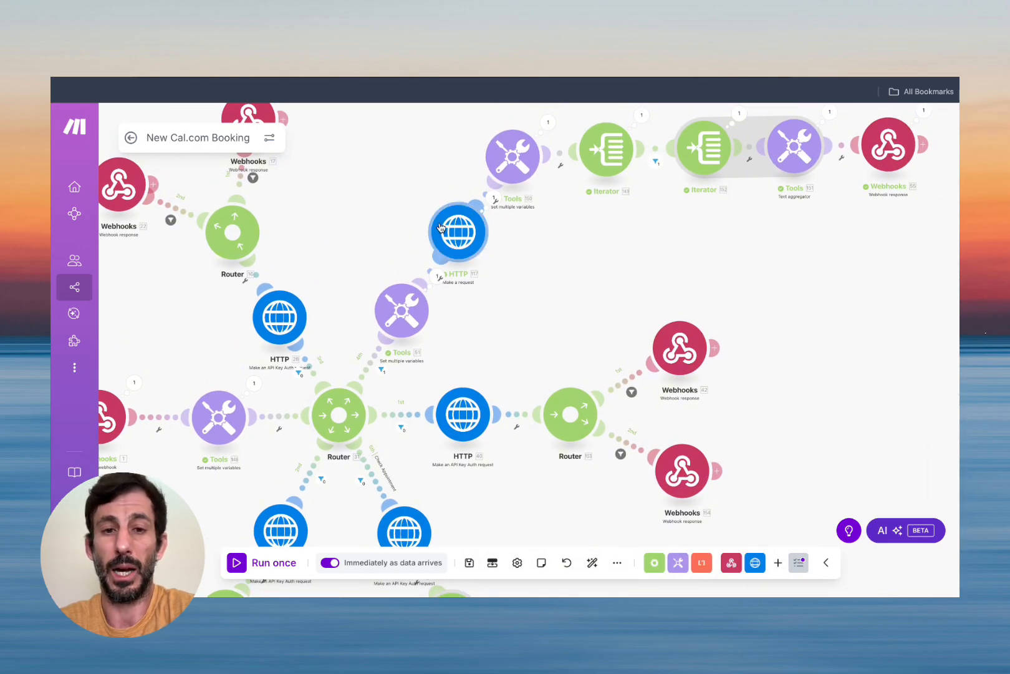
Expand the HTTP slots request output through Data > data > 2025-08-25.
left_click(493, 198)
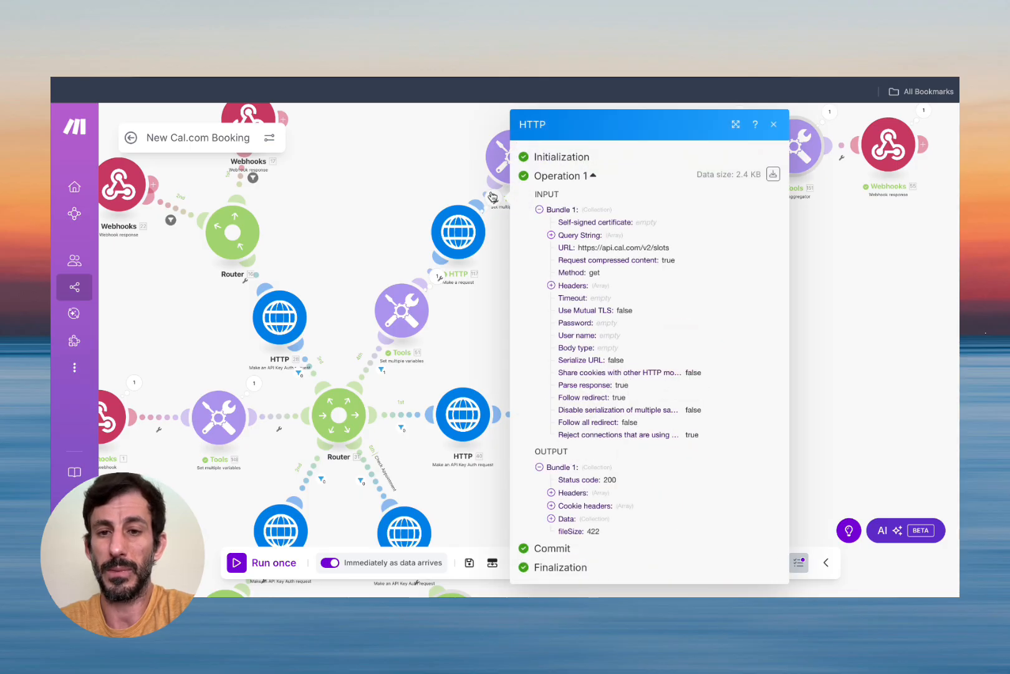
left_click(551, 519)
scroll(555, 521, "down", 1)
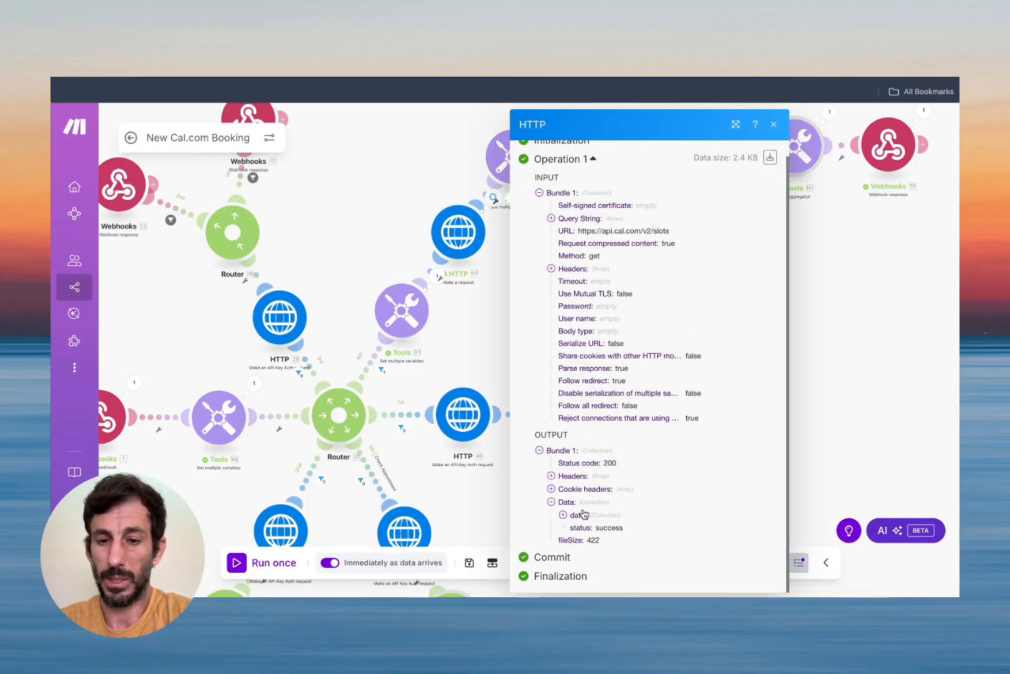
left_click(562, 515)
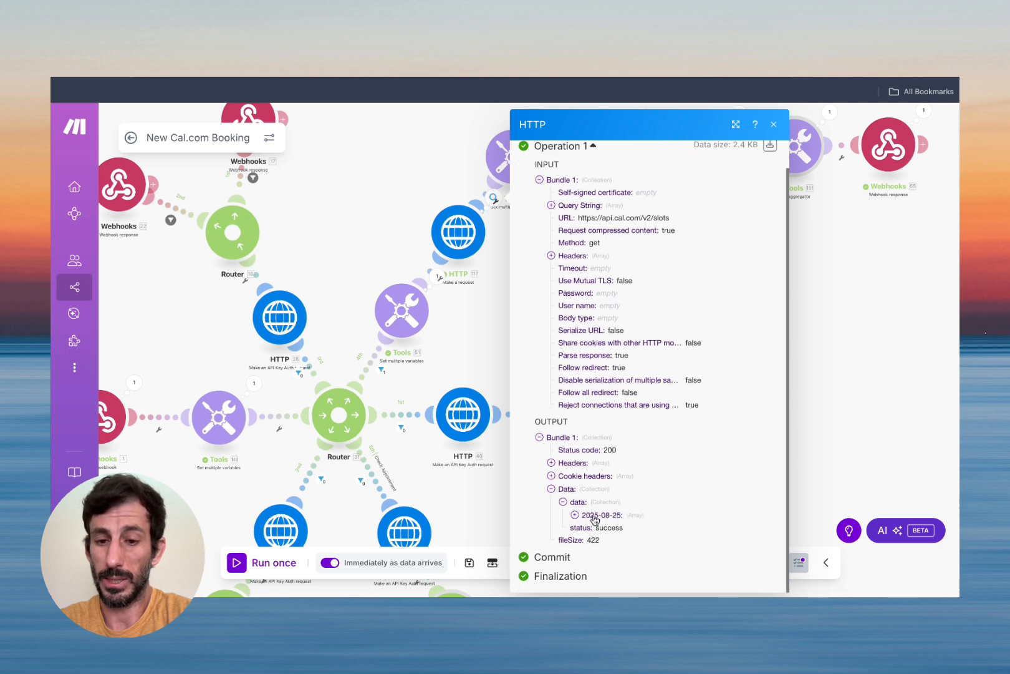
scroll(608, 516, "up", 5)
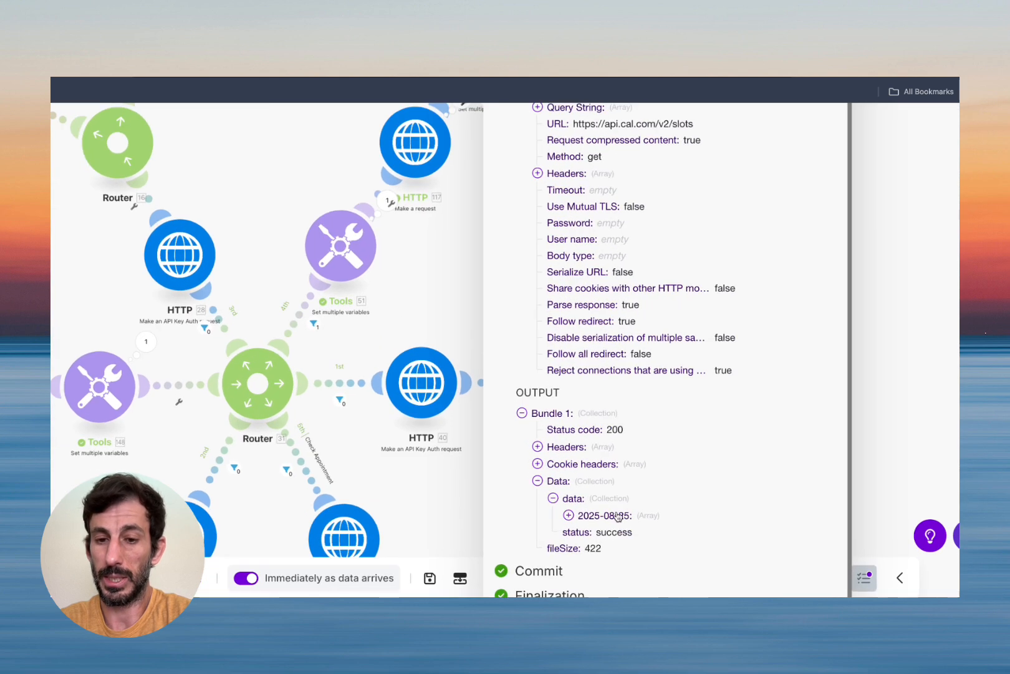
left_click(568, 515)
scroll(568, 517, "down", 5)
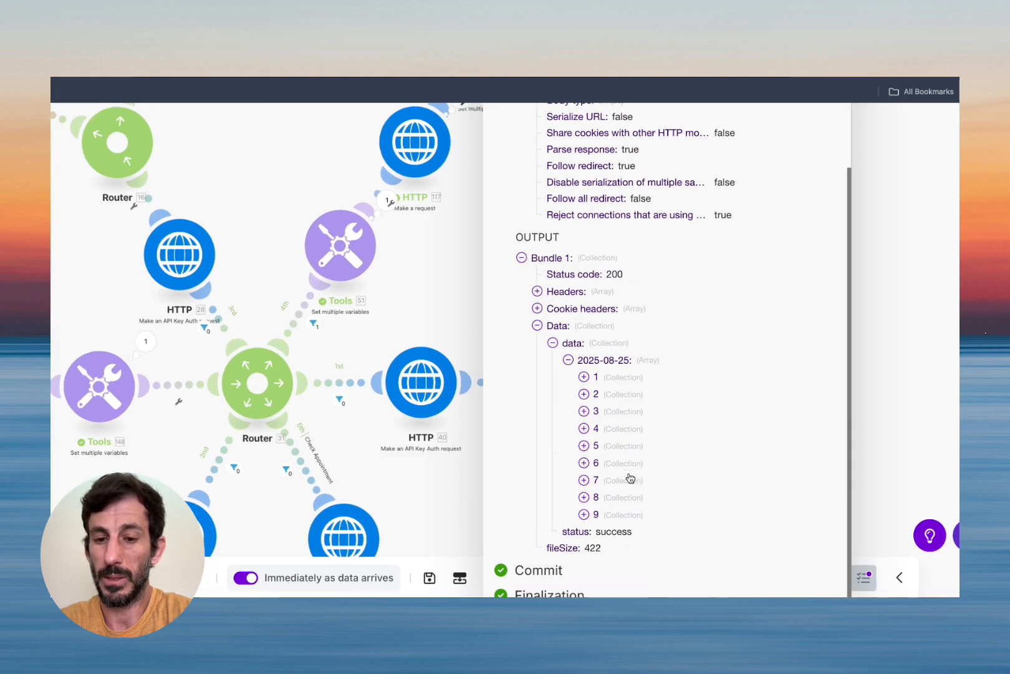
Review the slot start times from 10:00 to 16:30, then close the run details.
left_click(583, 377)
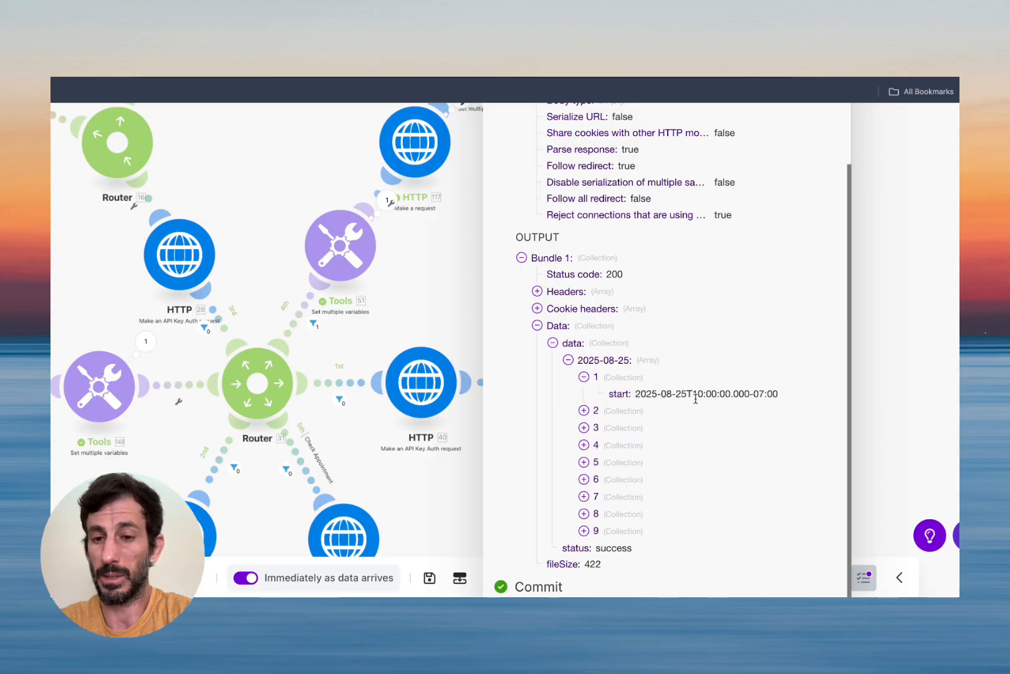
left_click(584, 411)
left_click(584, 444)
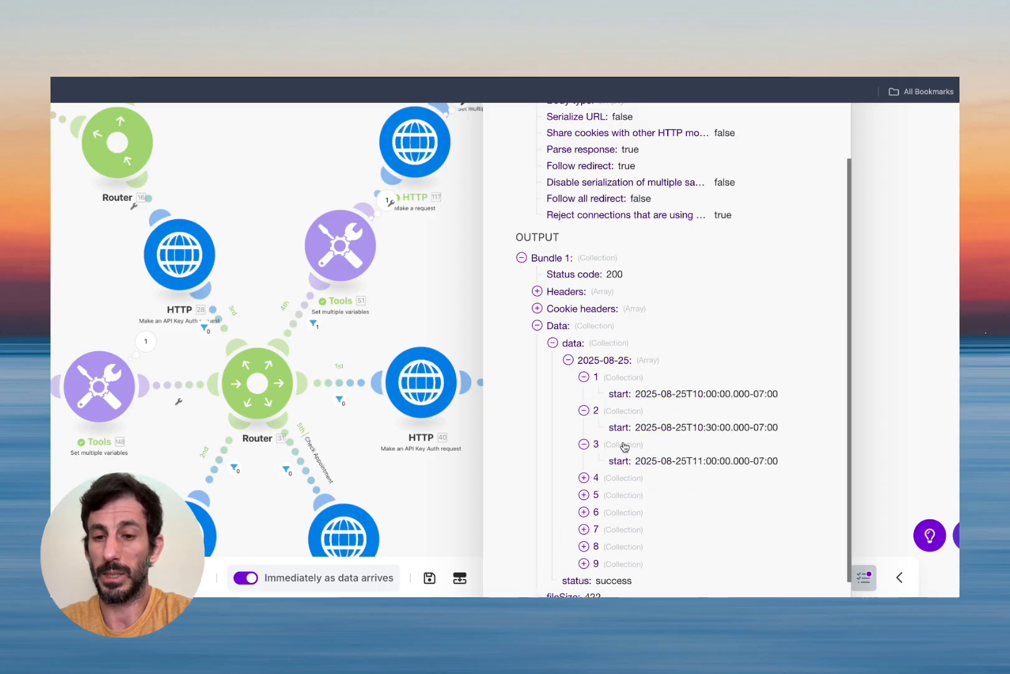
scroll(630, 446, "down", 1)
left_click(584, 514)
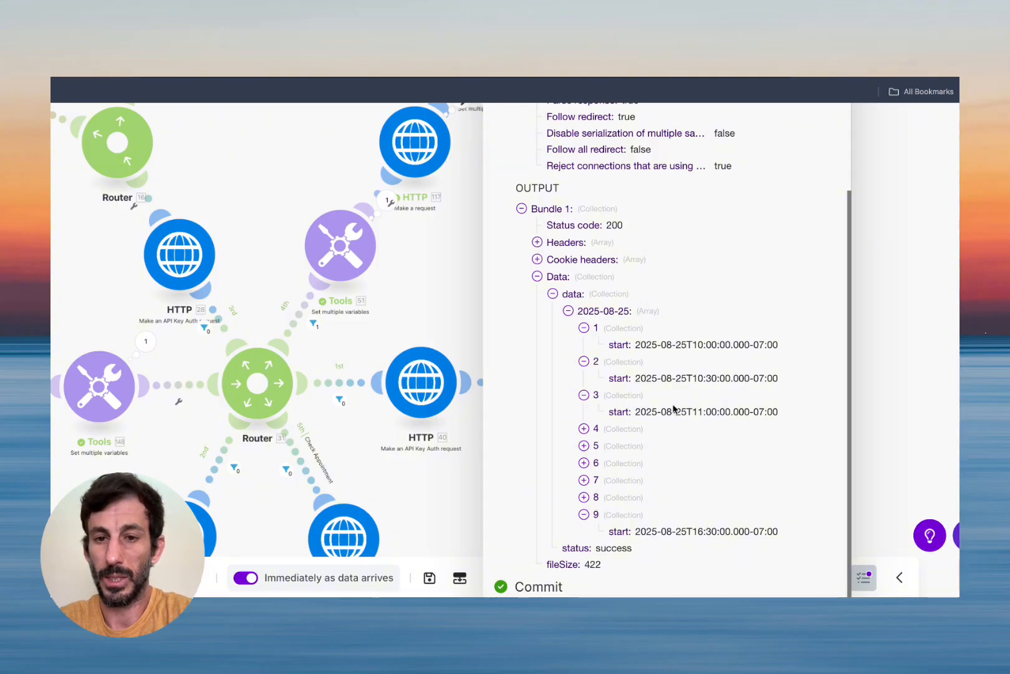
key("ctrl+minus")
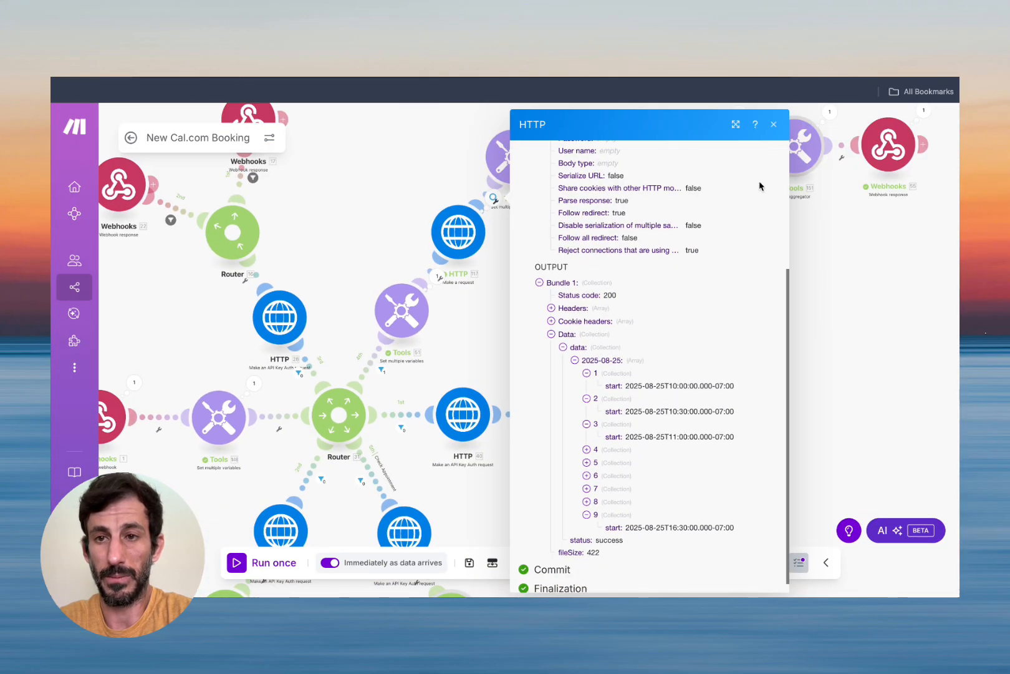
left_click(774, 124)
left_click_drag(580, 232, 508, 279)
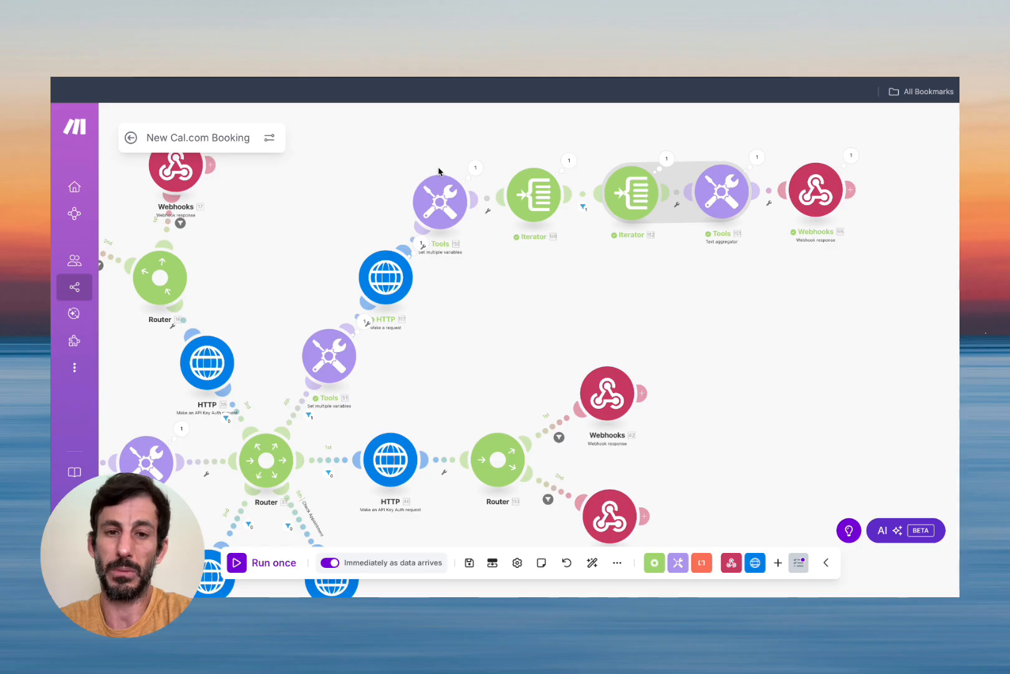
left_click(475, 169)
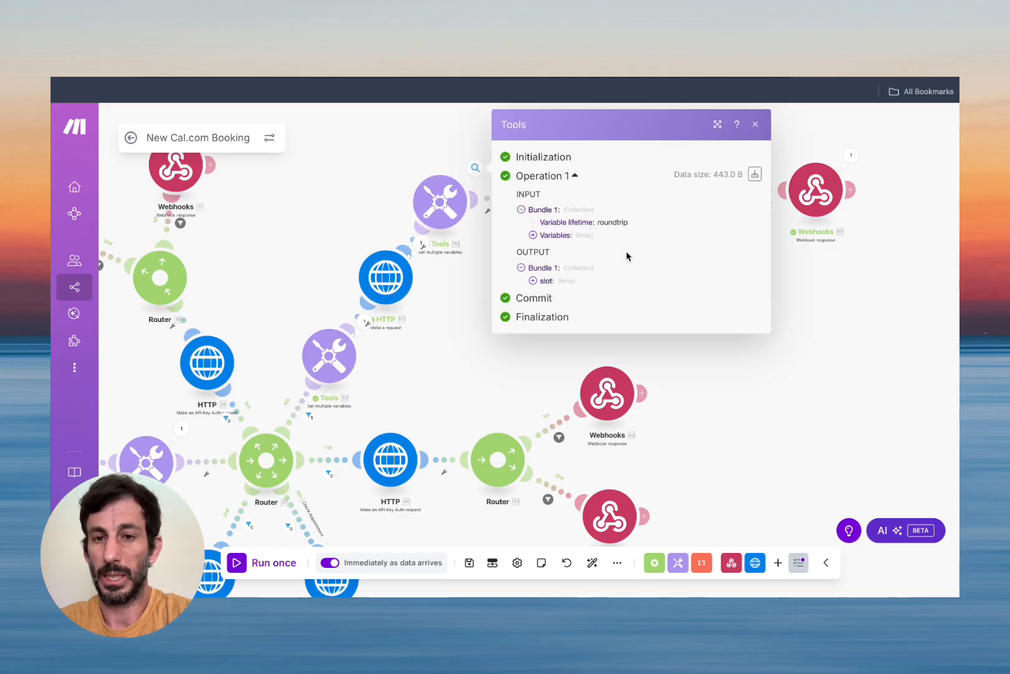
left_click(534, 281)
left_click(534, 281)
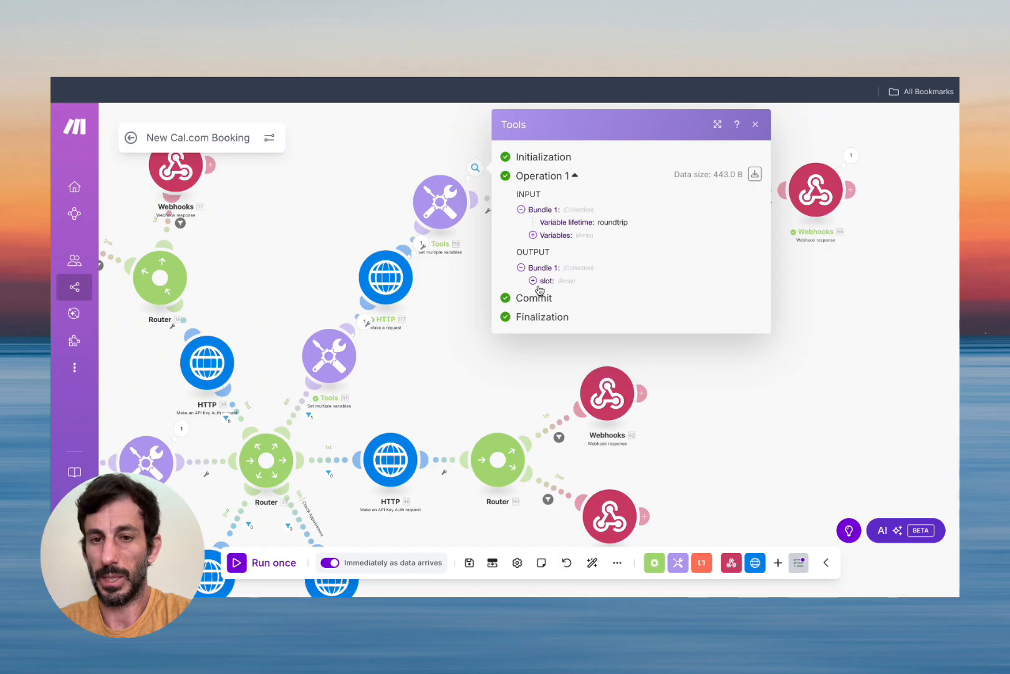
left_click(756, 124)
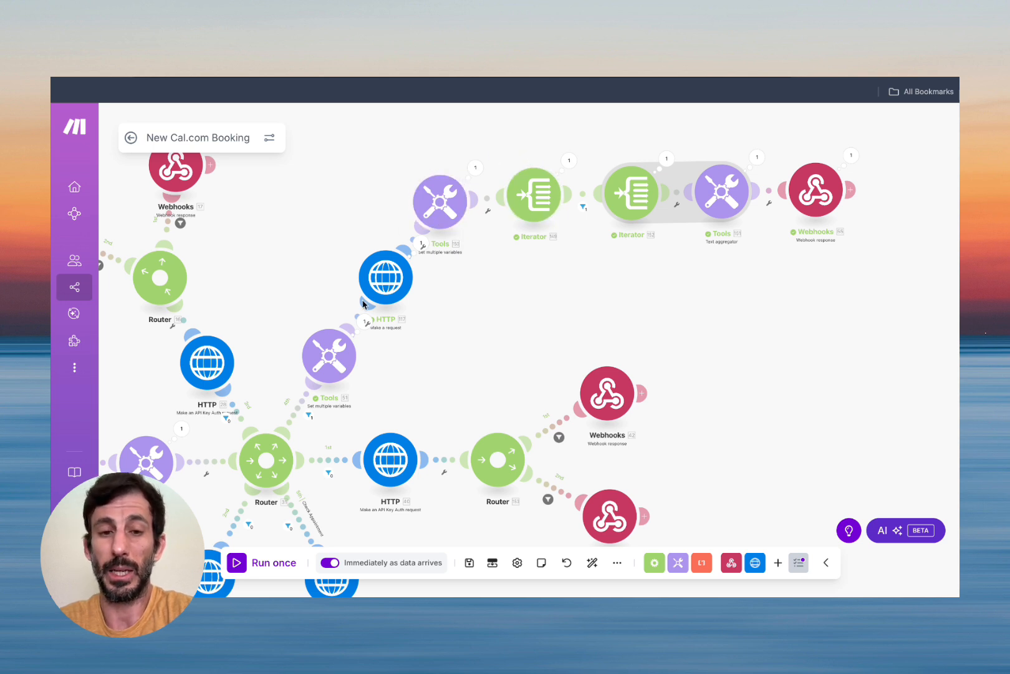
Inspect the slots request's run output and expand its Data collection.
left_click(421, 243)
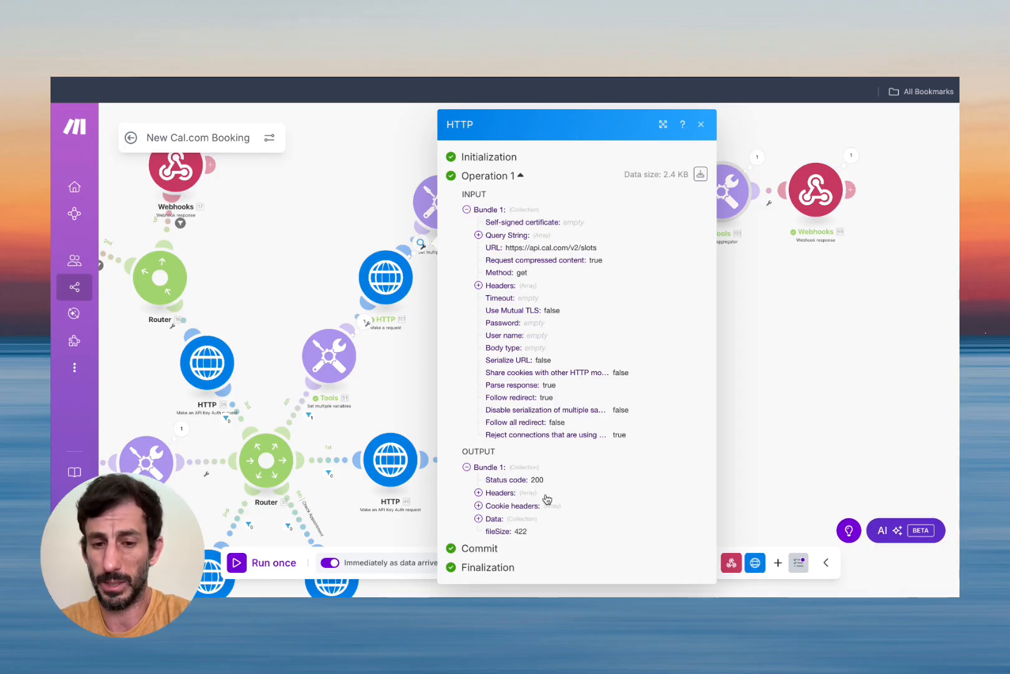
scroll(514, 512, "up", 5)
scroll(512, 512, "down", 1)
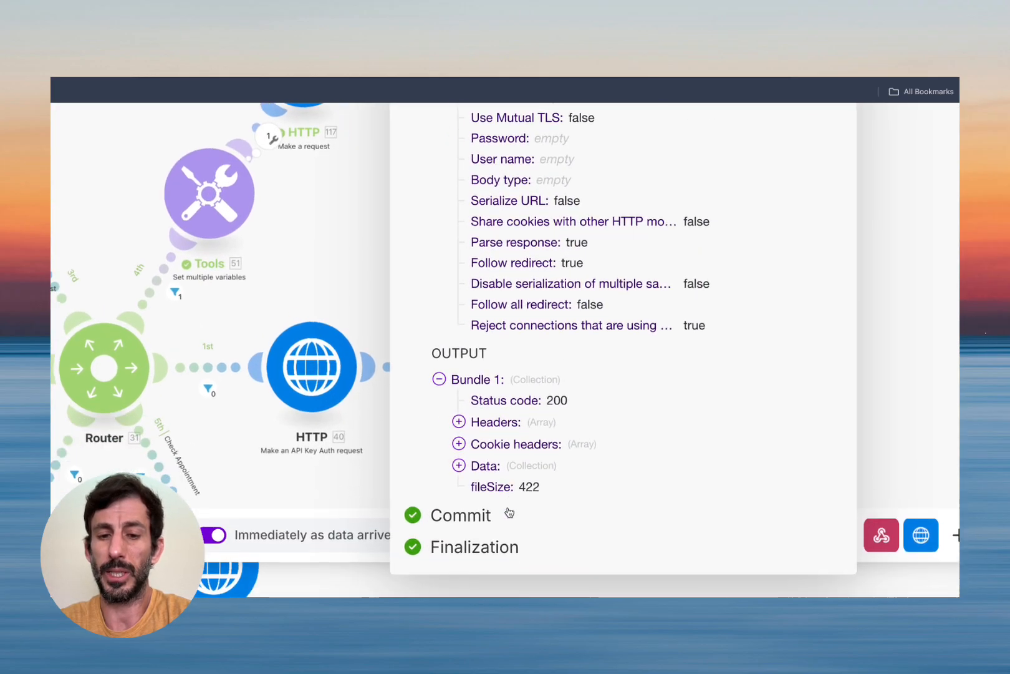
left_click(459, 465)
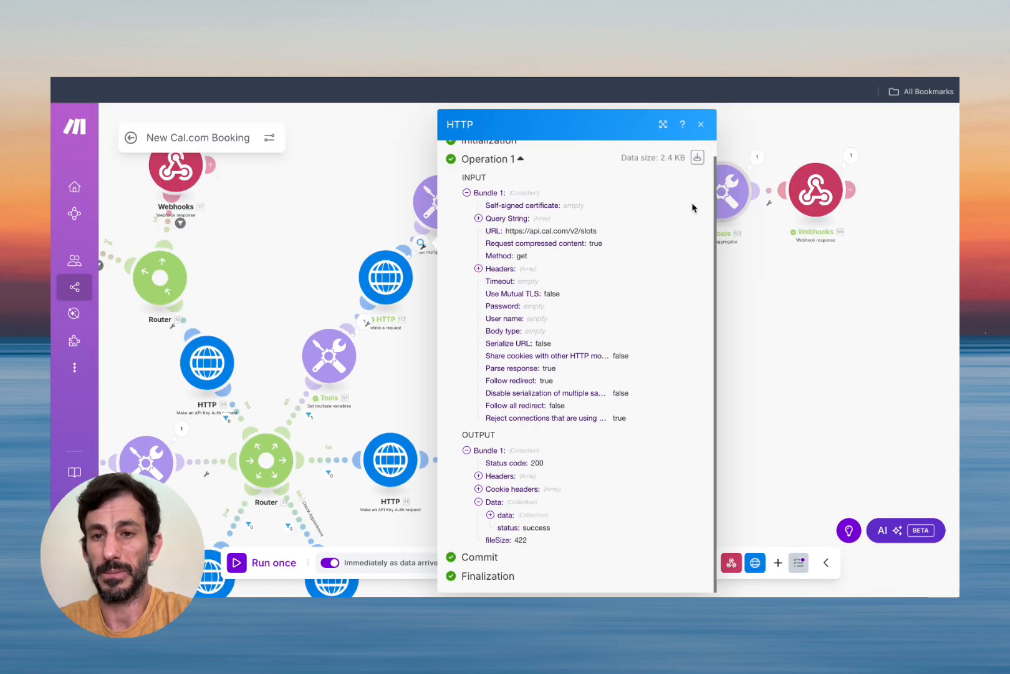
Set the Tools module's slot variable to toArray(117. data: data) and save it.
left_click(701, 125)
left_click(440, 199)
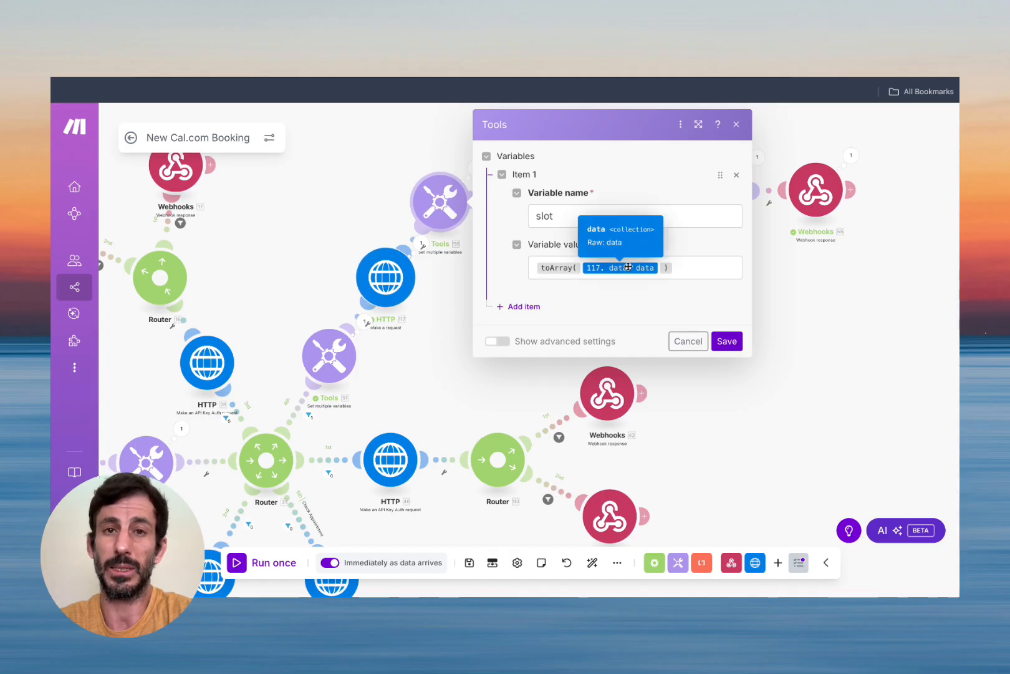
left_click(728, 337)
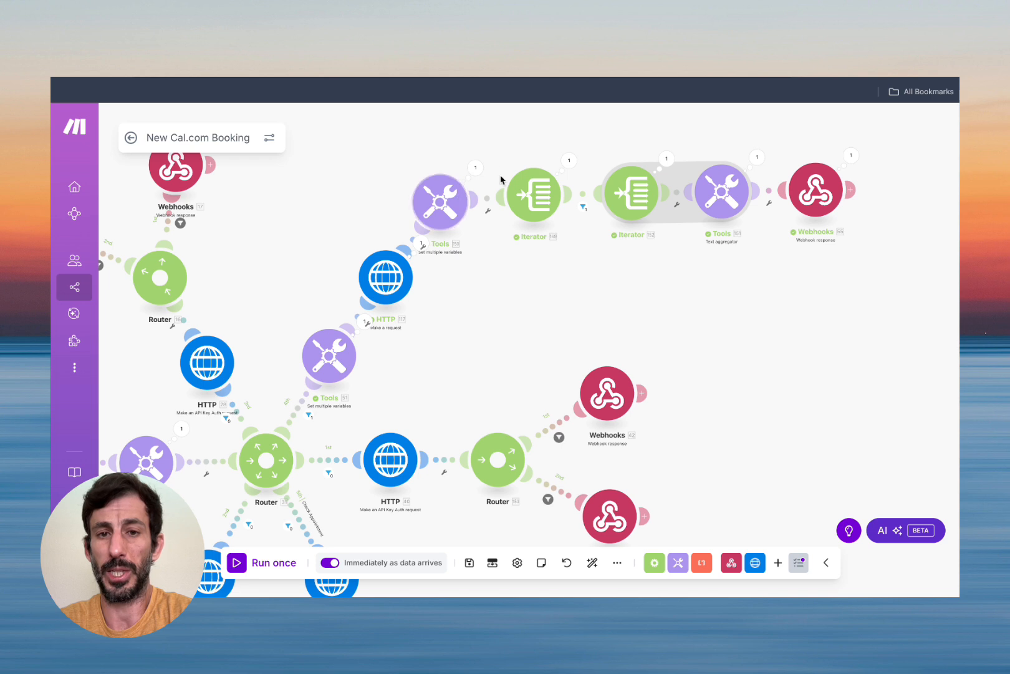
Map Iterator 148's Array to 150. slot[], then verify one 2025-08-25 bundle holding nine slots.
left_click(539, 187)
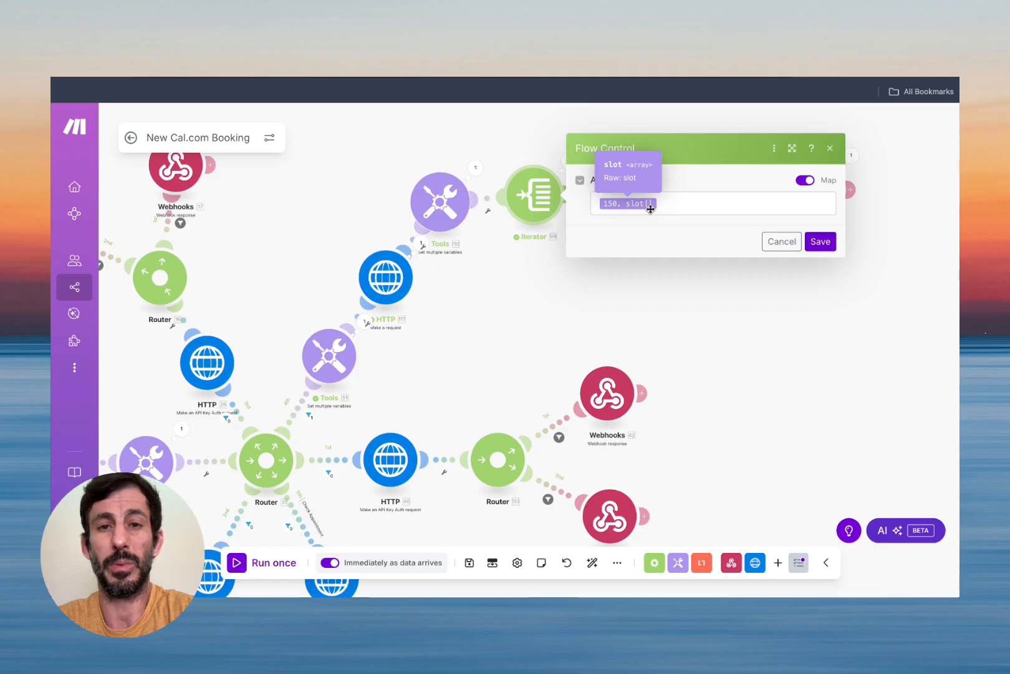
left_click(821, 243)
left_click(570, 161)
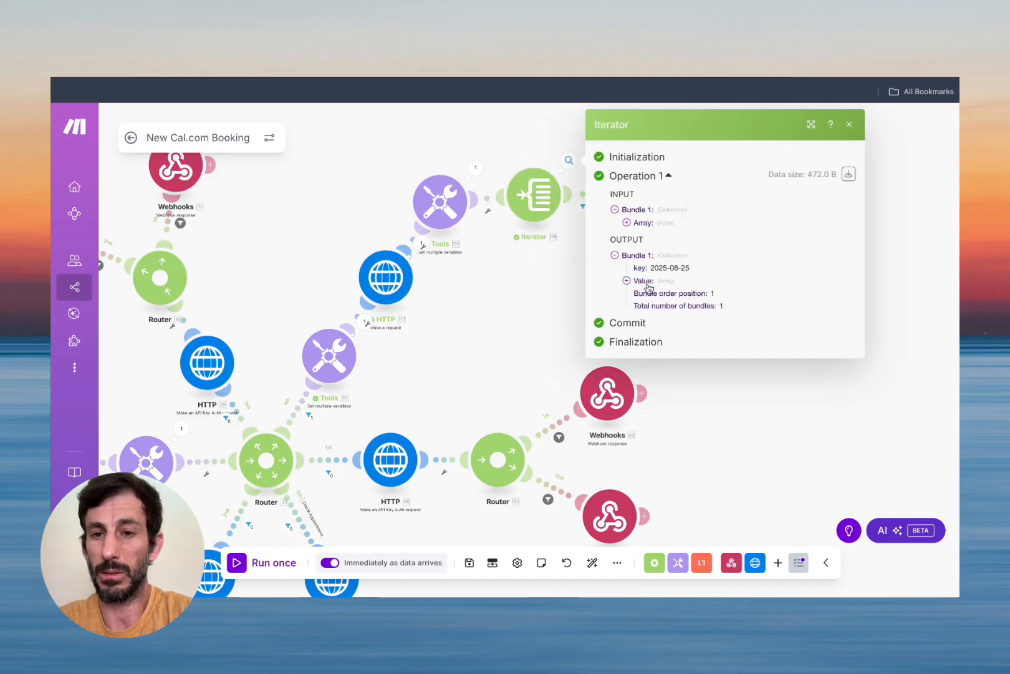
scroll(716, 267, "up", 5)
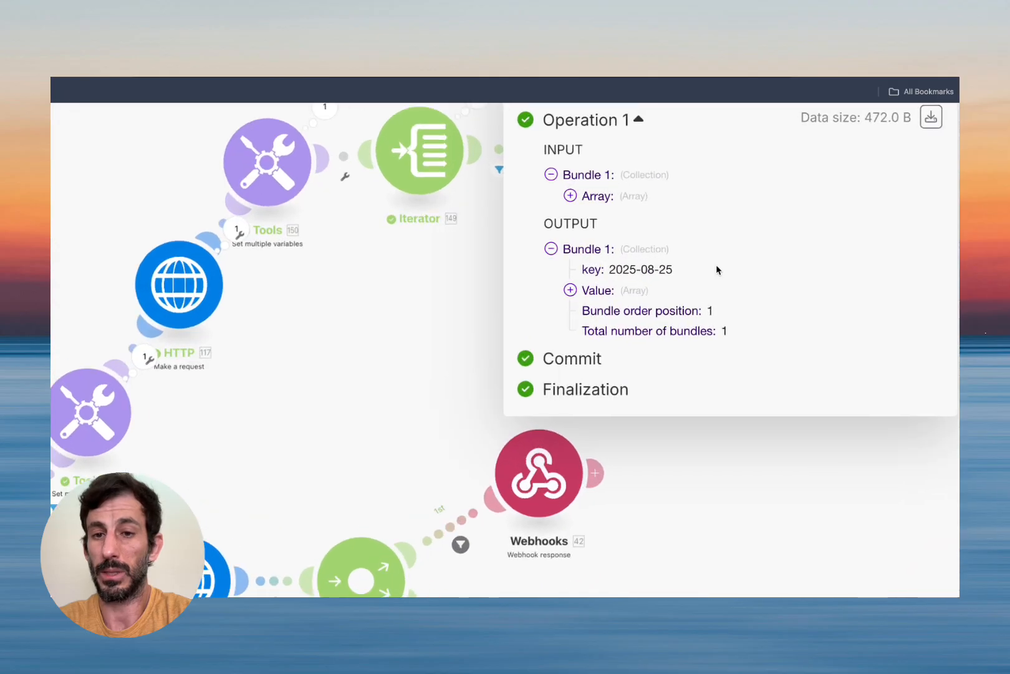
double_click(623, 270)
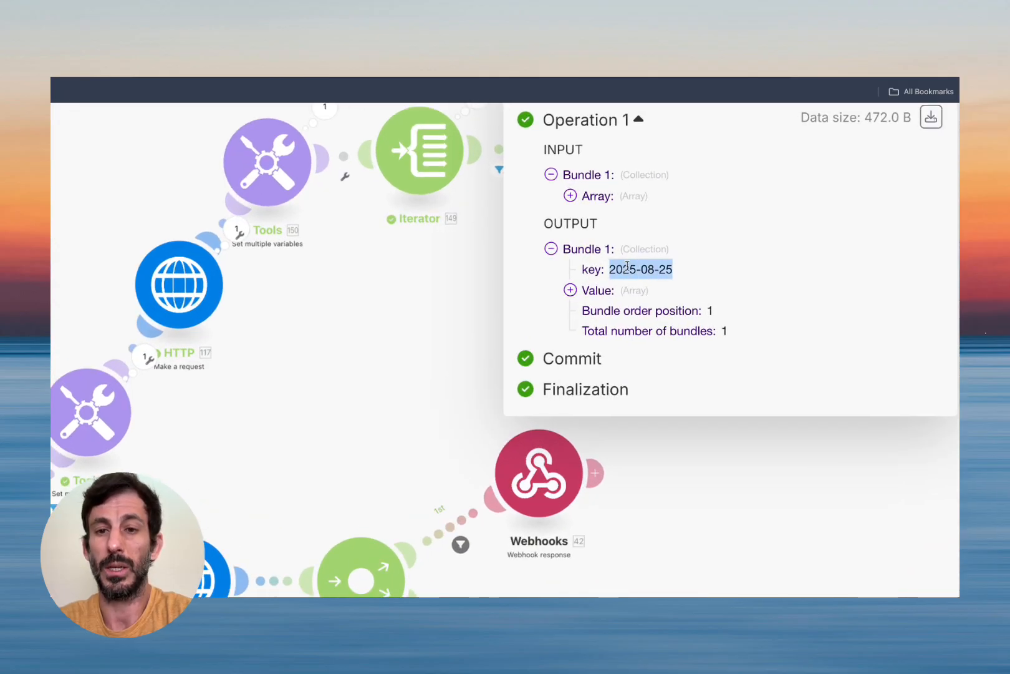
left_click(570, 290)
scroll(659, 314, "down", 4)
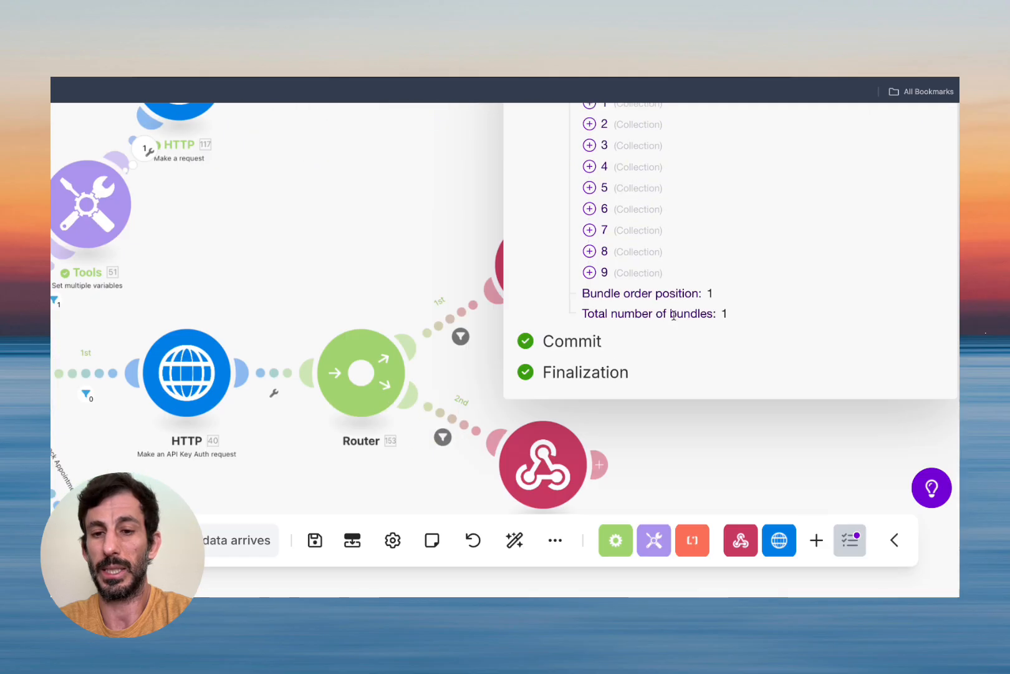
scroll(590, 250, "up", 2)
left_click(589, 245)
left_click(589, 245)
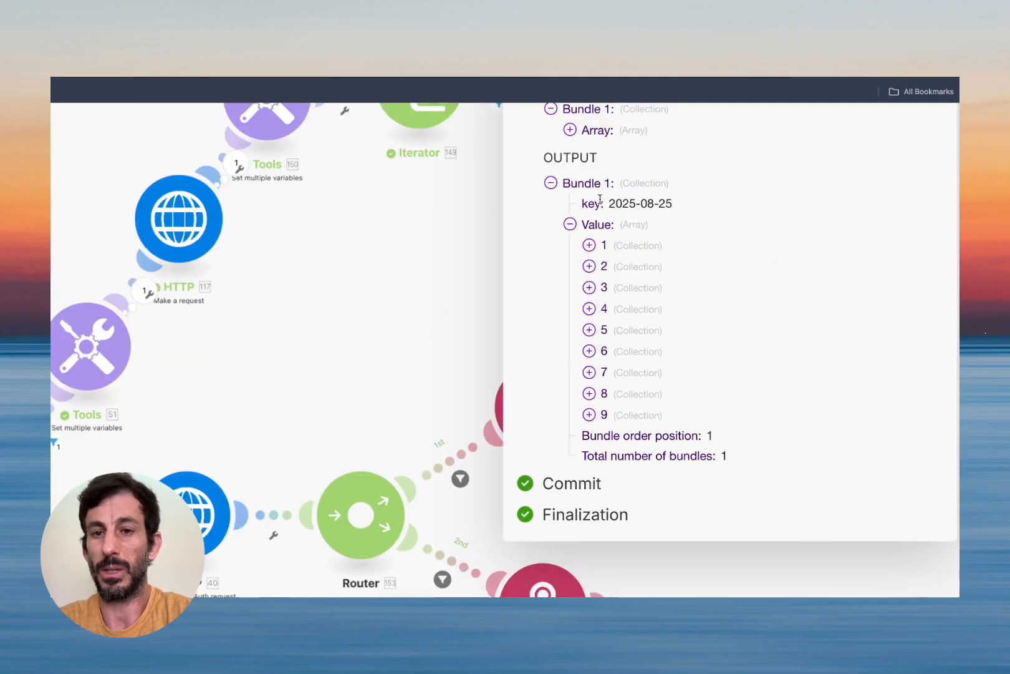
key("ctrl+minus")
key("ctrl+minus")
key("ctrl+minus")
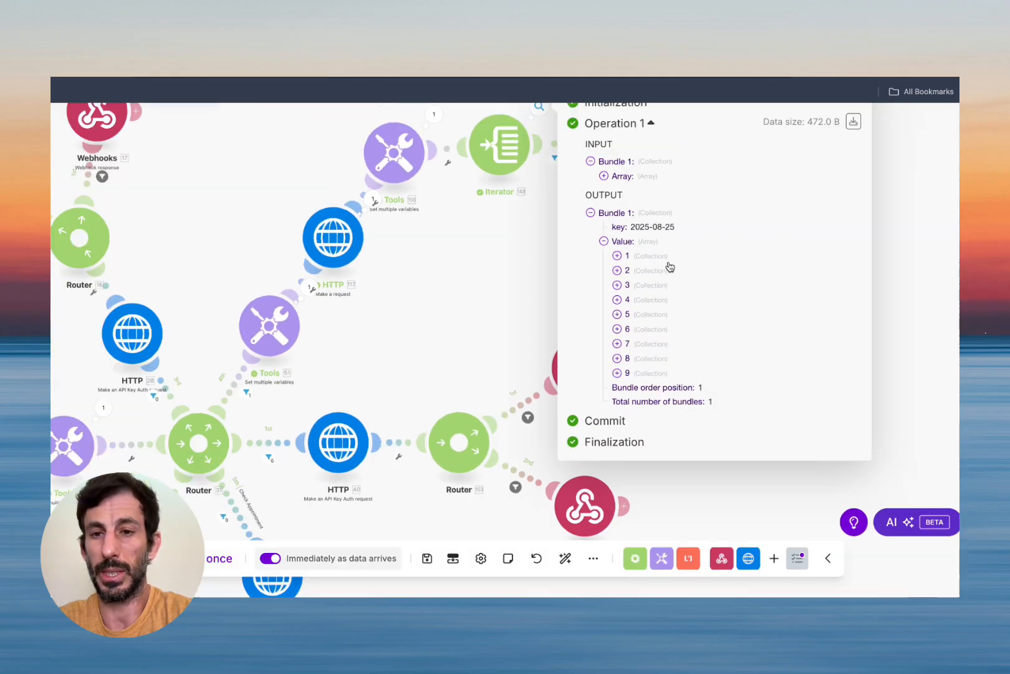
key("ctrl+minus")
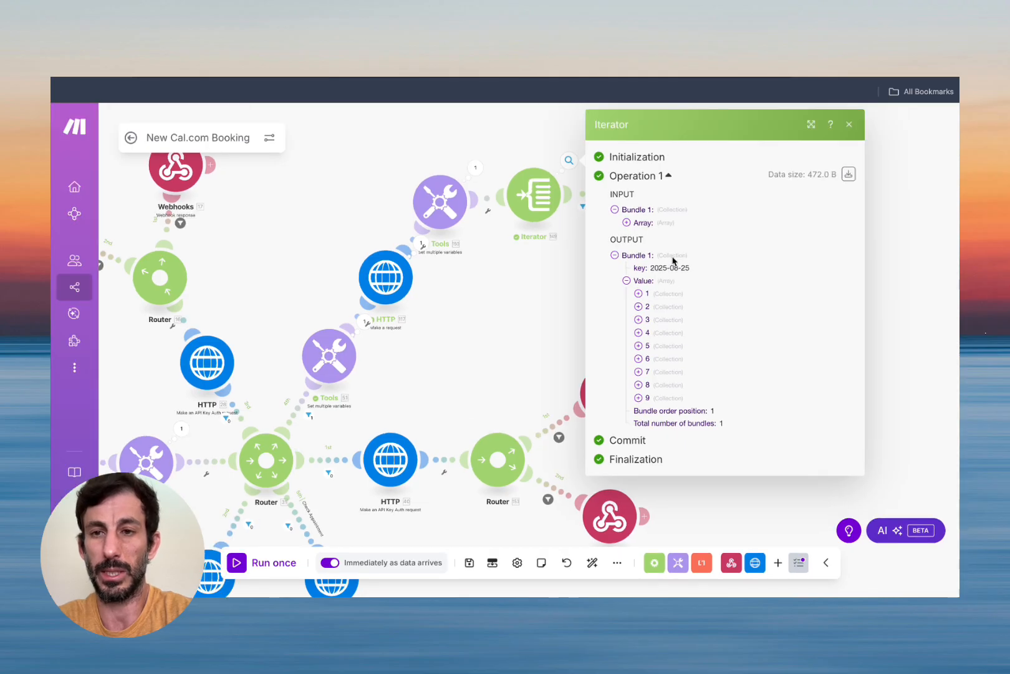
left_click(847, 126)
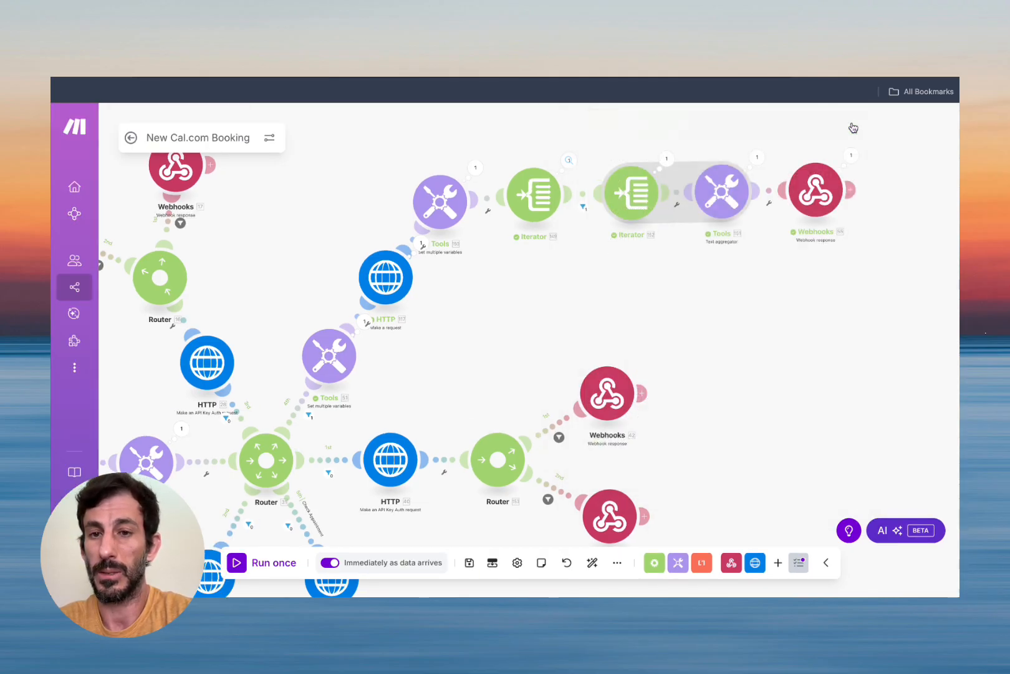
left_click(584, 209)
mouse_move(648, 230)
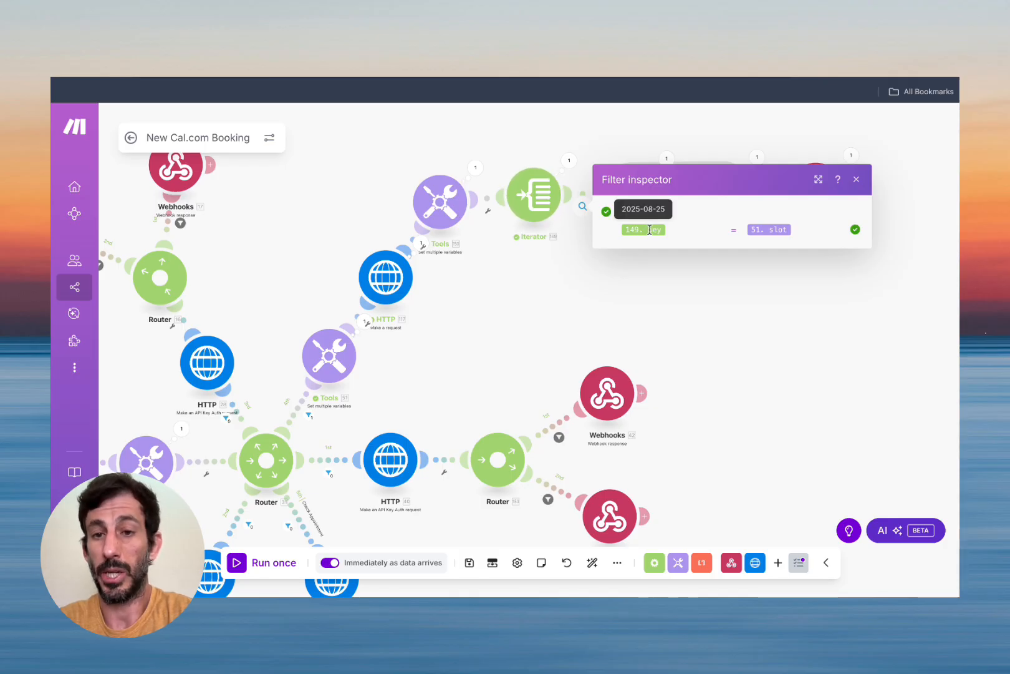
mouse_move(767, 230)
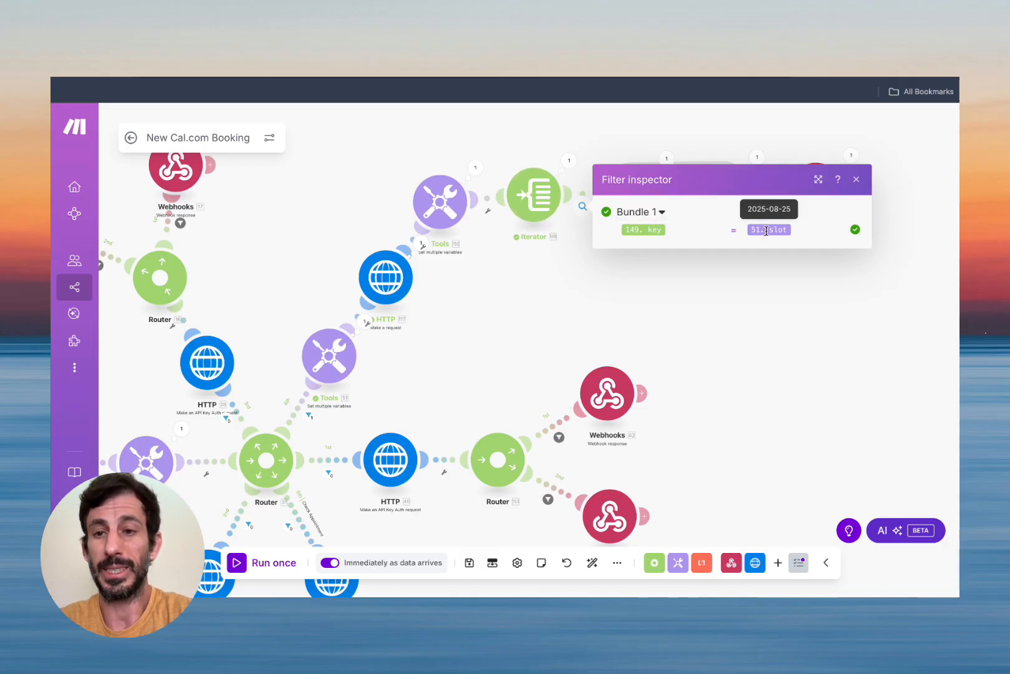
left_click(330, 358)
scroll(462, 388, "down", 4)
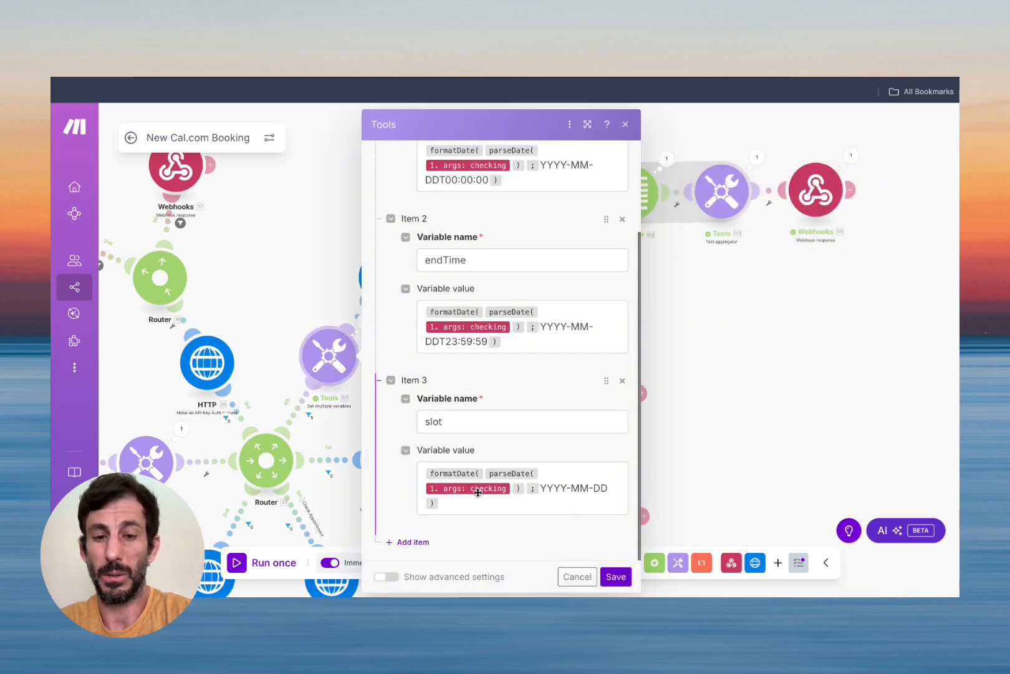
left_click(614, 576)
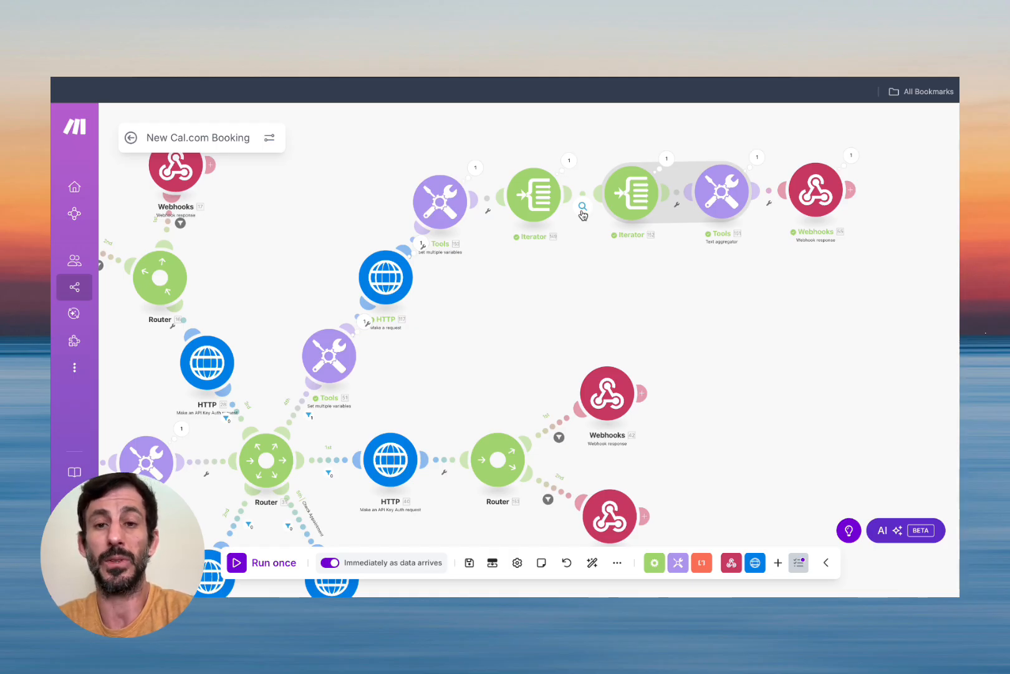
left_click(582, 210)
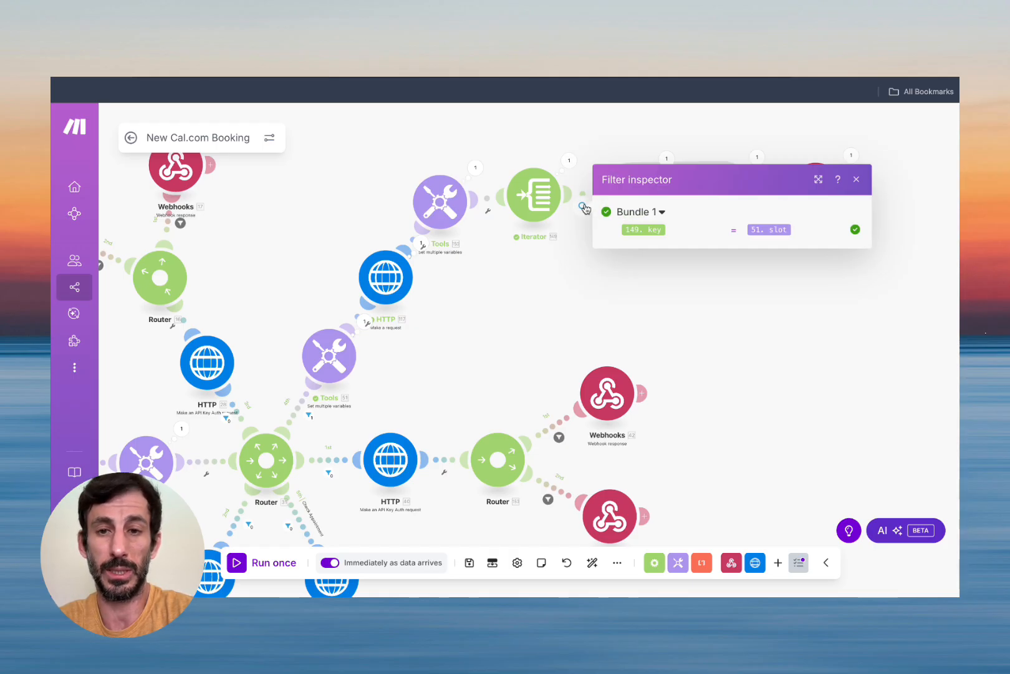
left_click(857, 181)
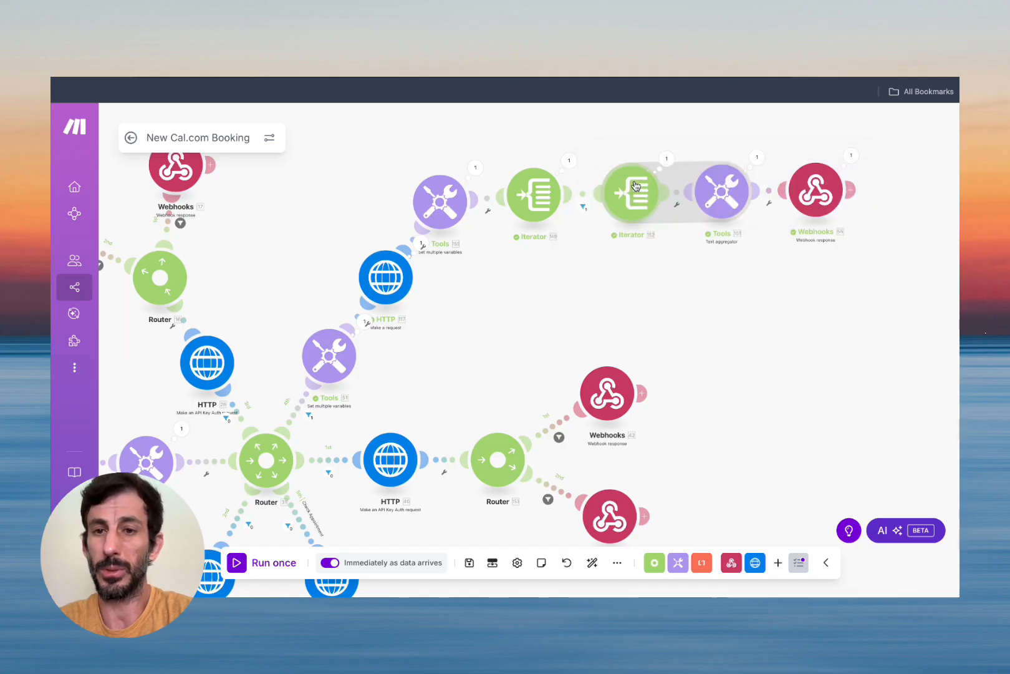
Re-save the second Iterator's array mapping and the text aggregator's settings.
left_click(645, 196)
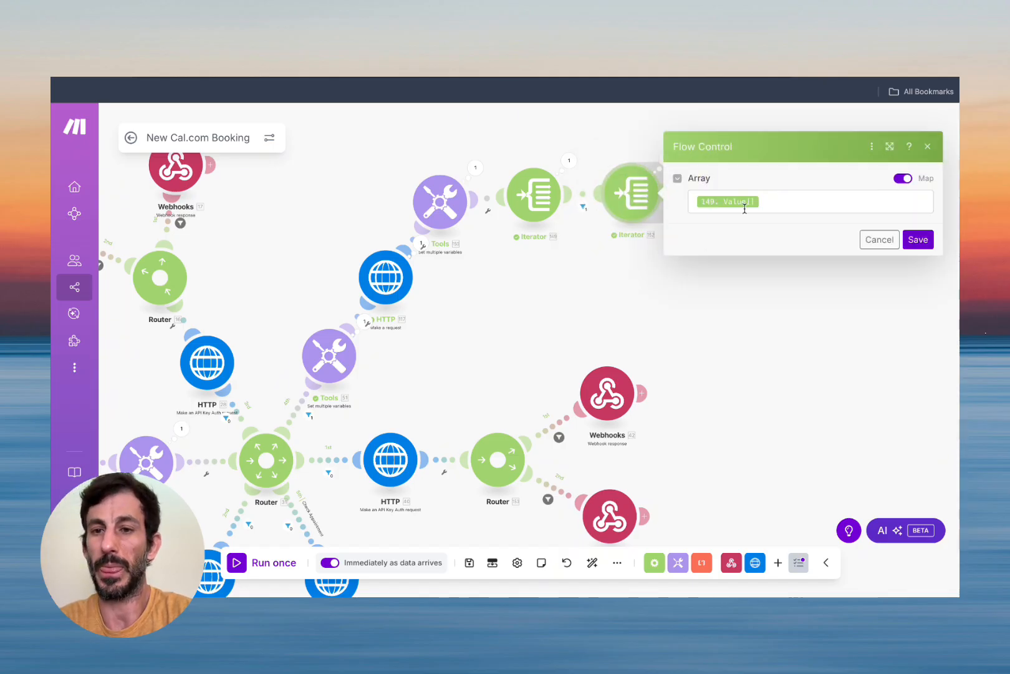
left_click(922, 243)
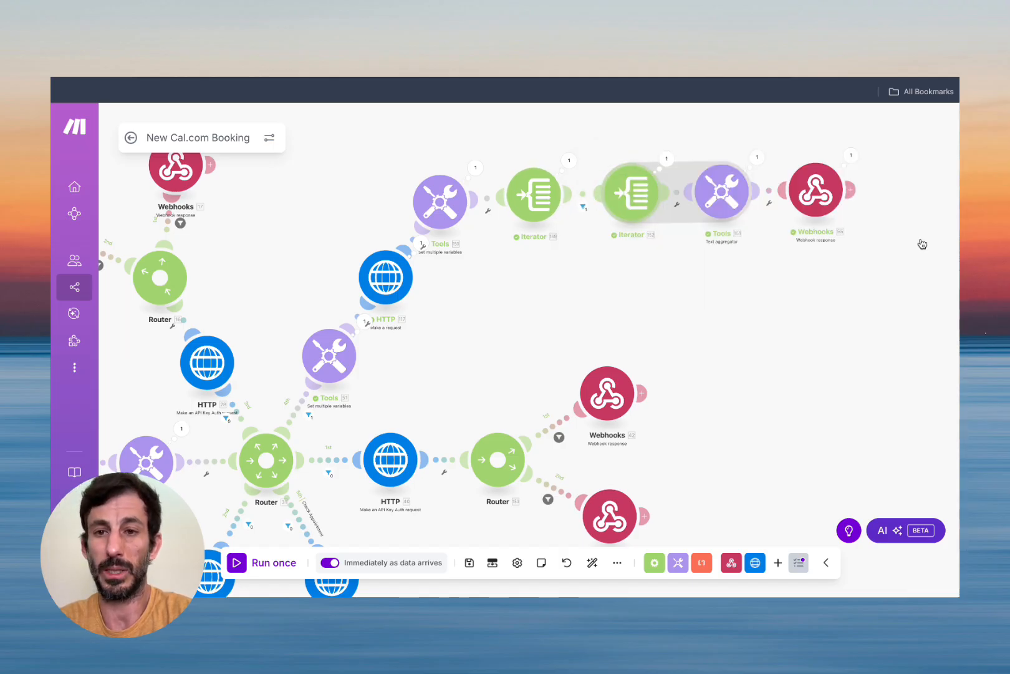
left_click(718, 193)
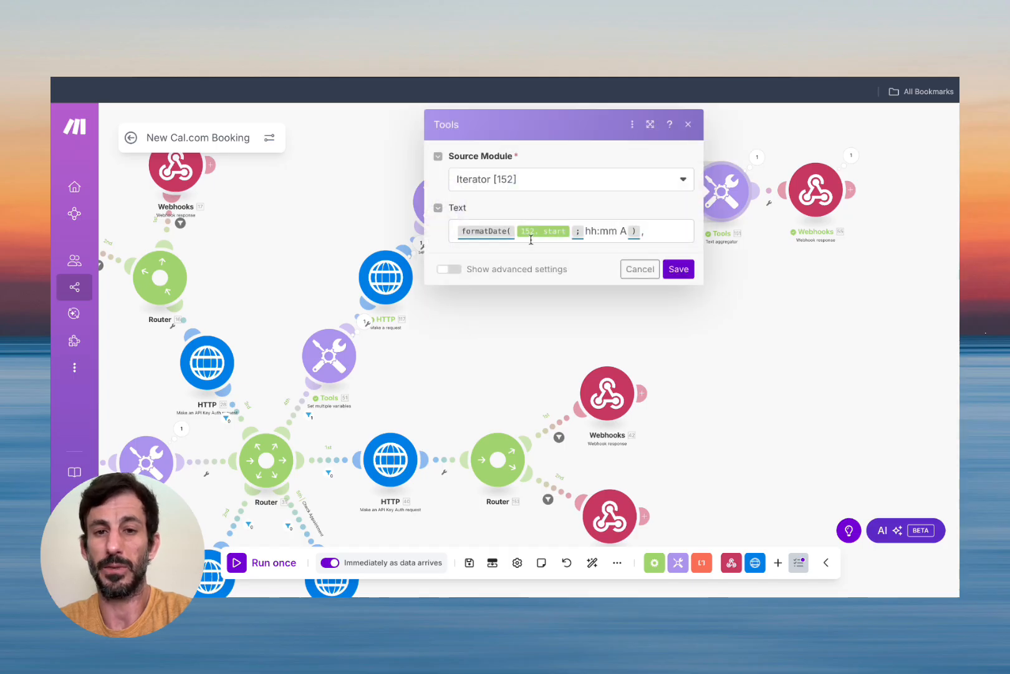
left_click(680, 267)
Review the second Iterator's bundles and the aggregator's joined times, 10:00 AM through 04:30 PM.
left_click(667, 161)
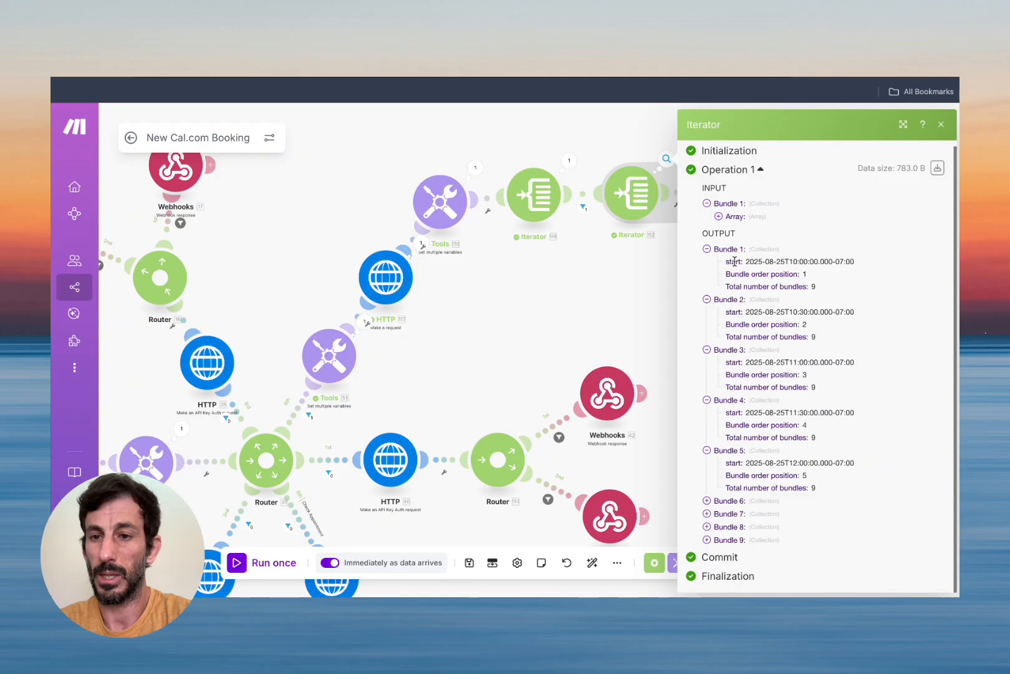
left_click(941, 124)
left_click(757, 158)
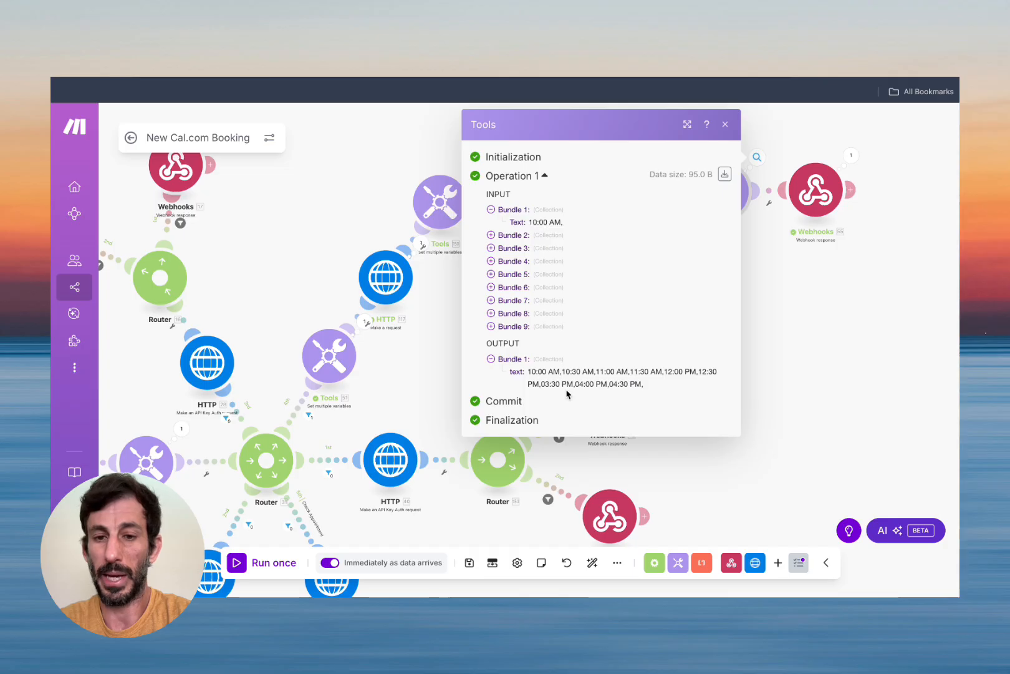
scroll(566, 391, "up", 5)
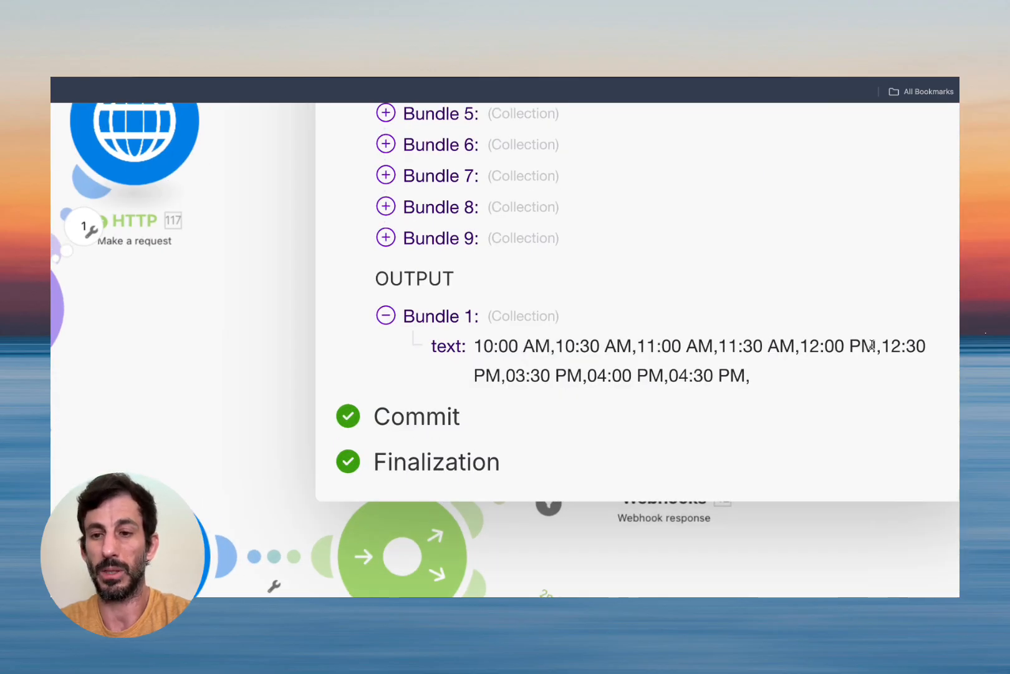
scroll(674, 366, "down", 5)
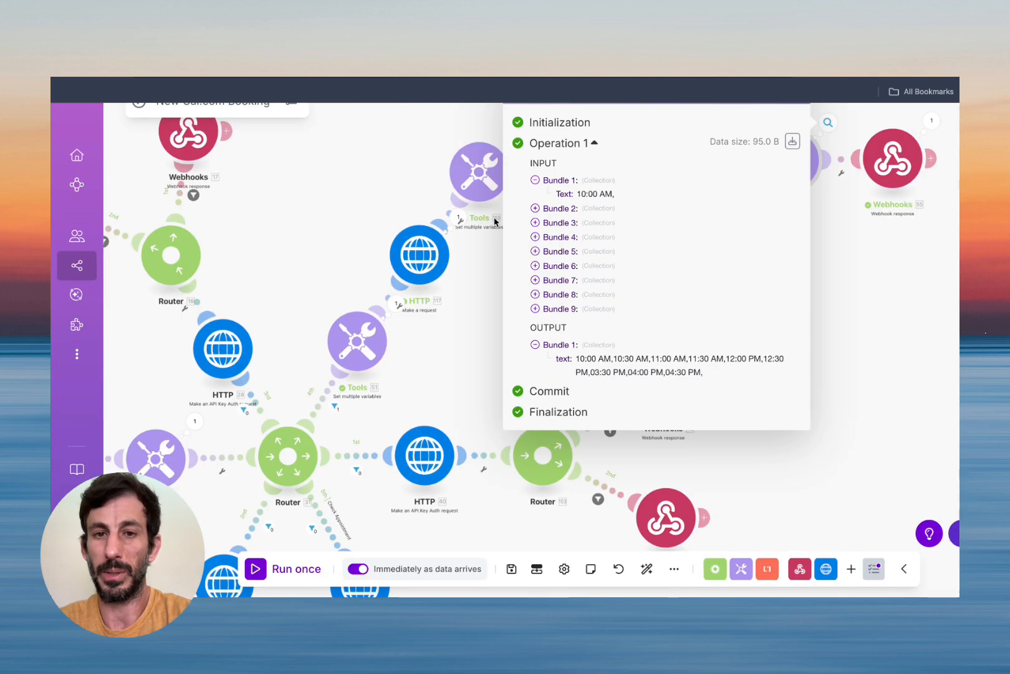
left_click(604, 234)
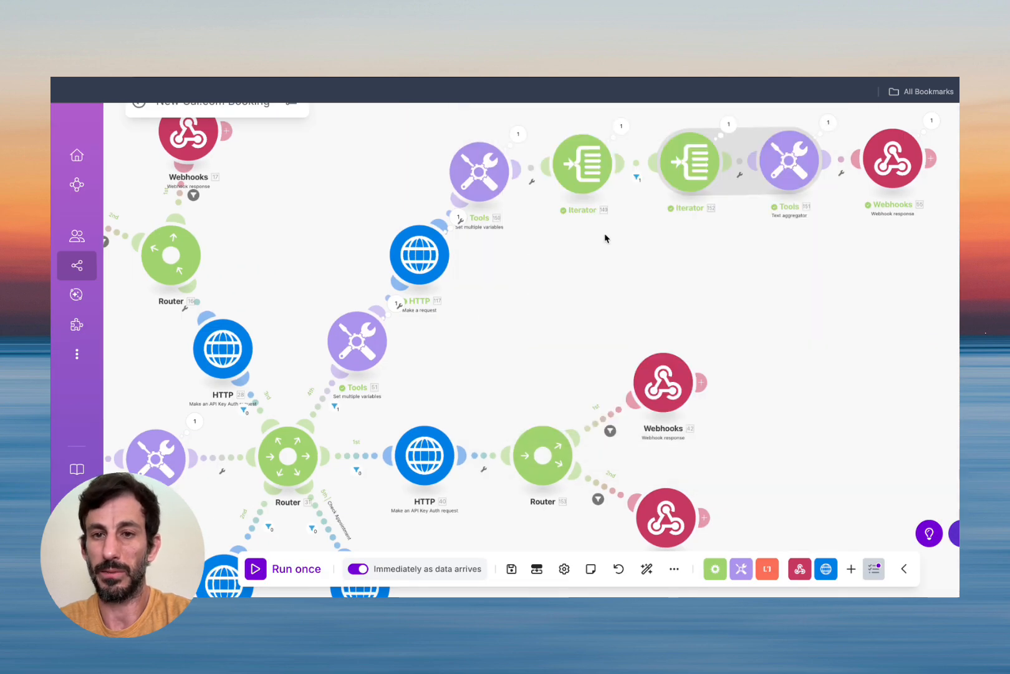
left_click(726, 125)
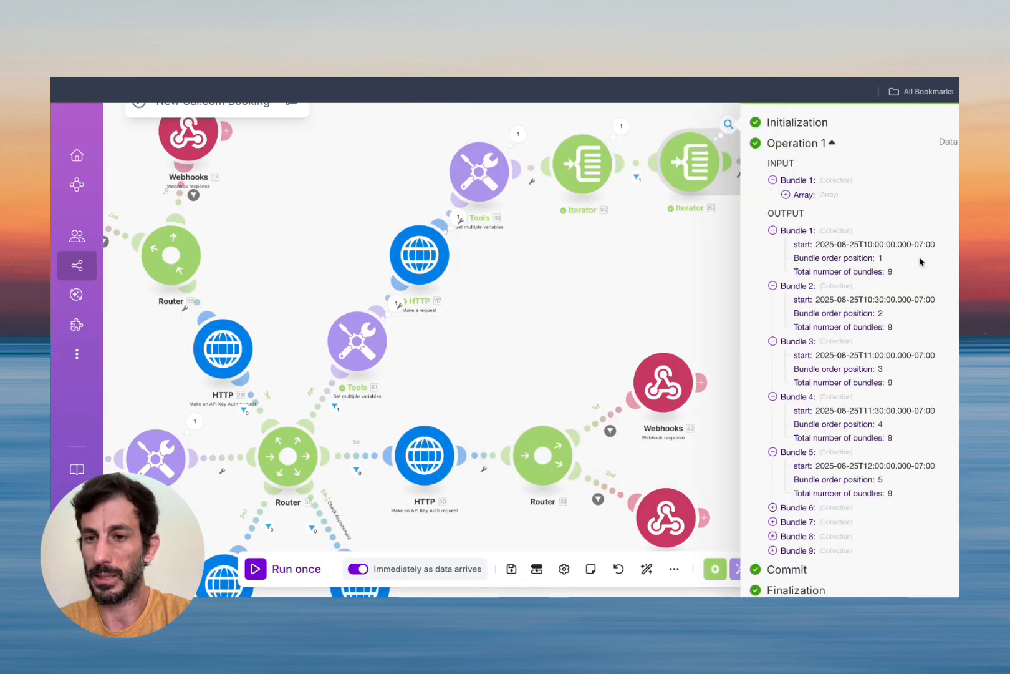
scroll(921, 262, "up", 5)
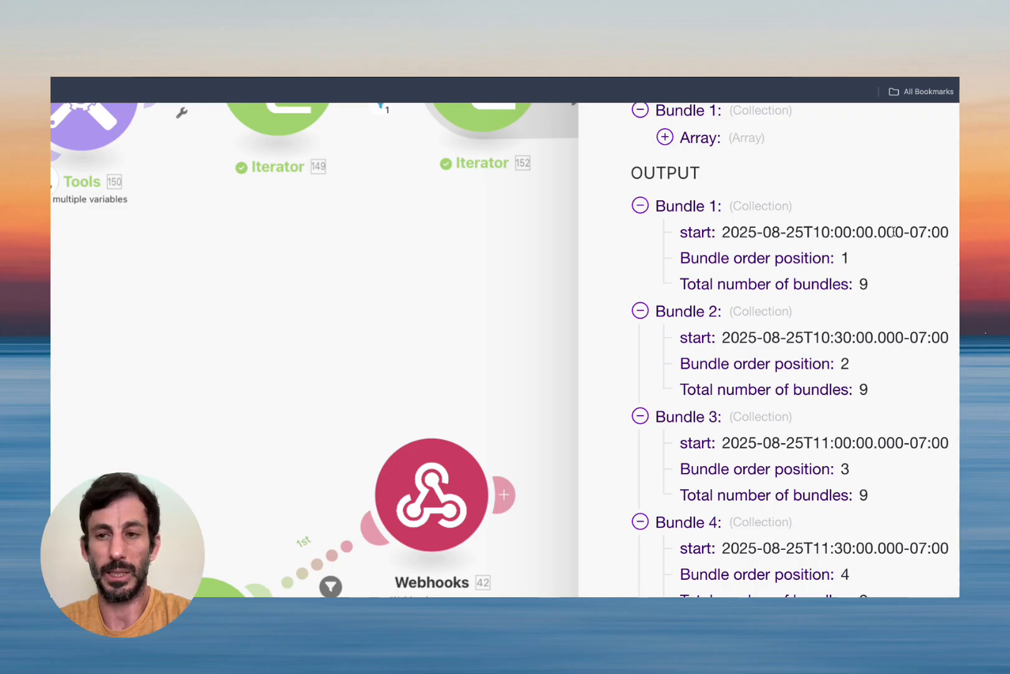
scroll(887, 231, "down", 5)
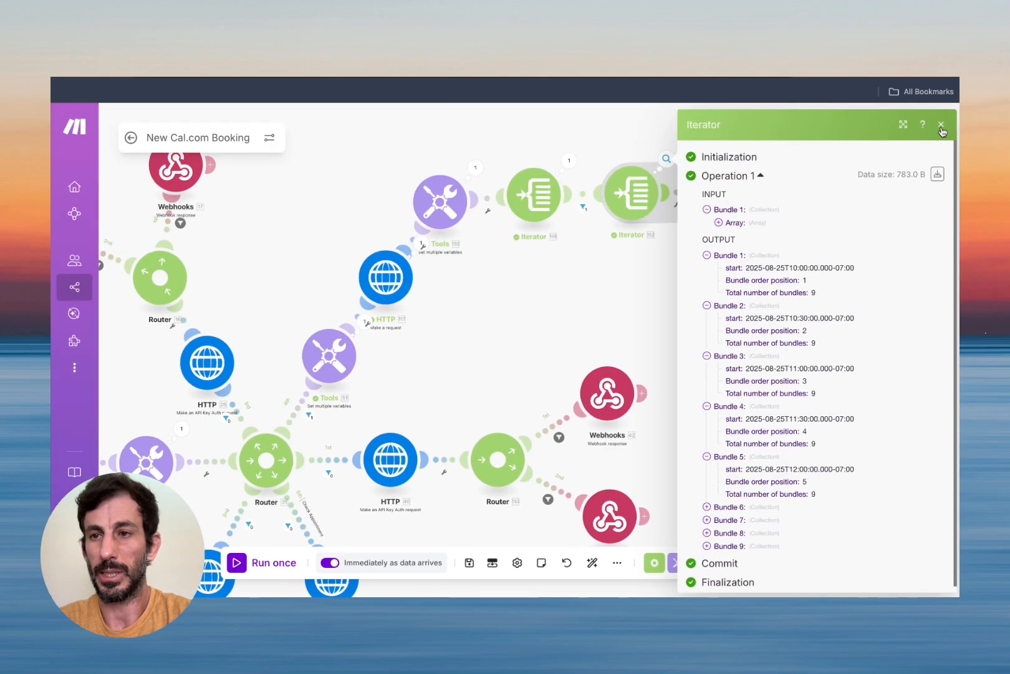
left_click(941, 125)
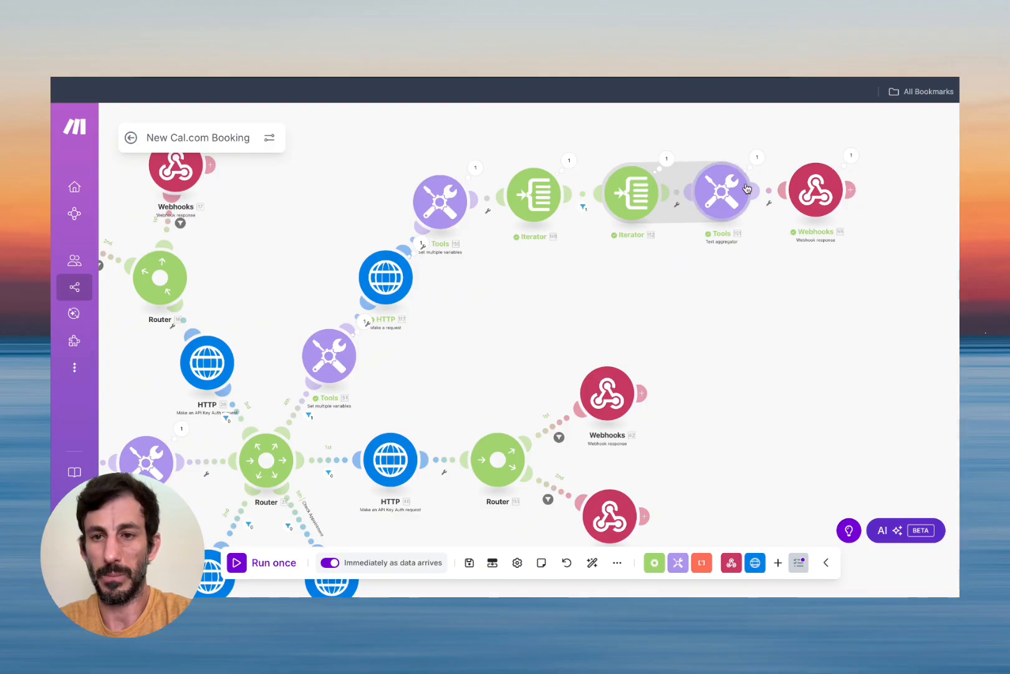
left_click(757, 157)
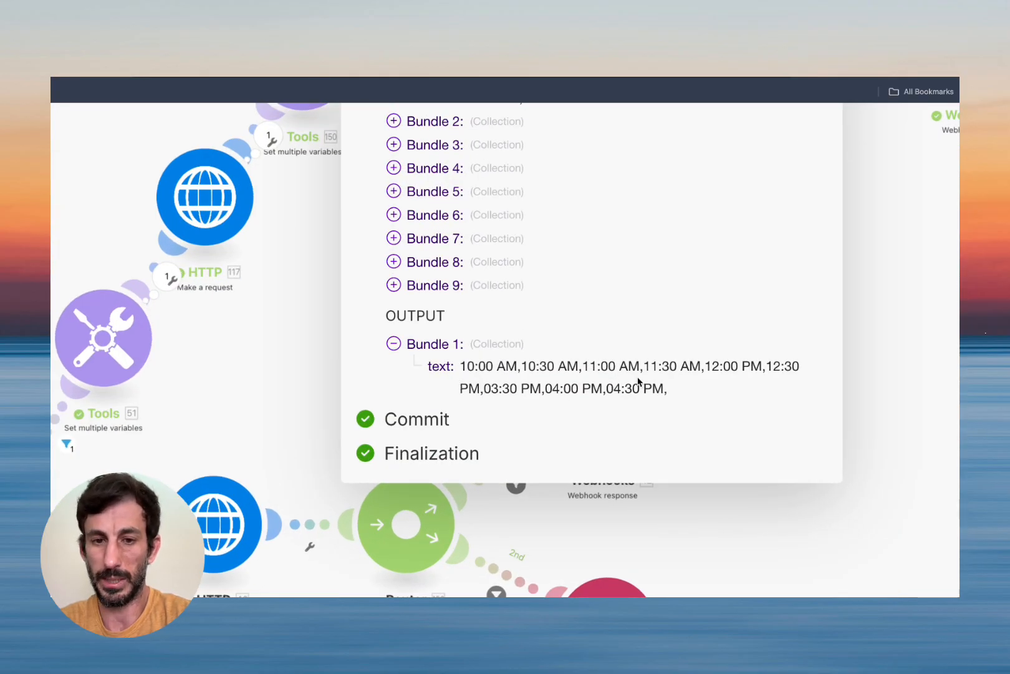
Revert the aggregator's formatDate pattern to hh:mm A, dropping the trial DD-MM-YYYY prefix, and save.
left_click(727, 128)
left_click(720, 190)
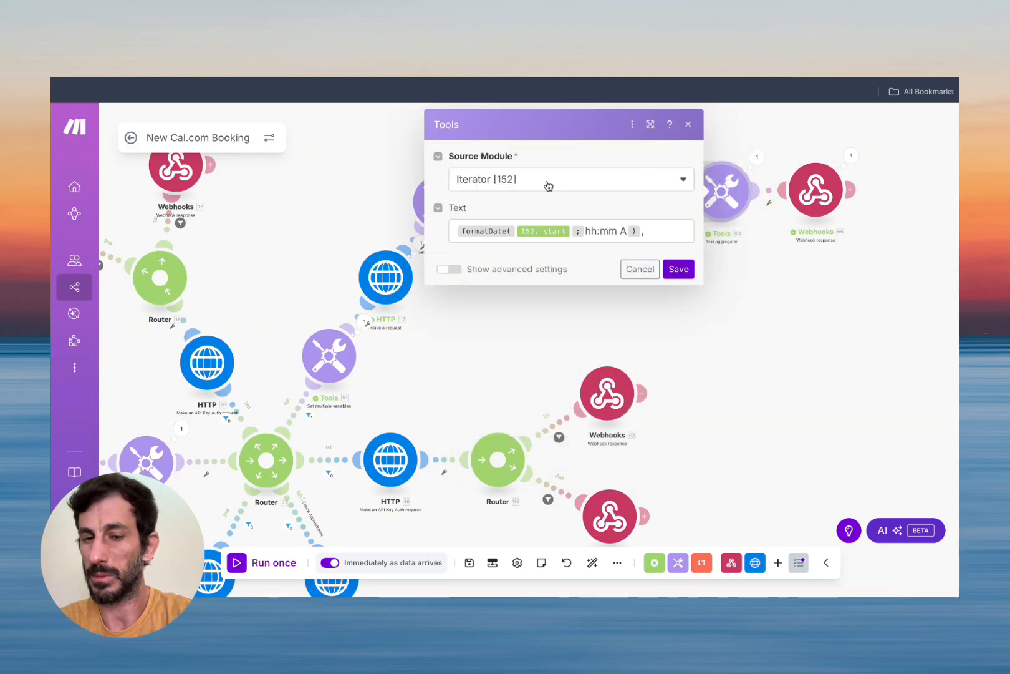
left_click(585, 232)
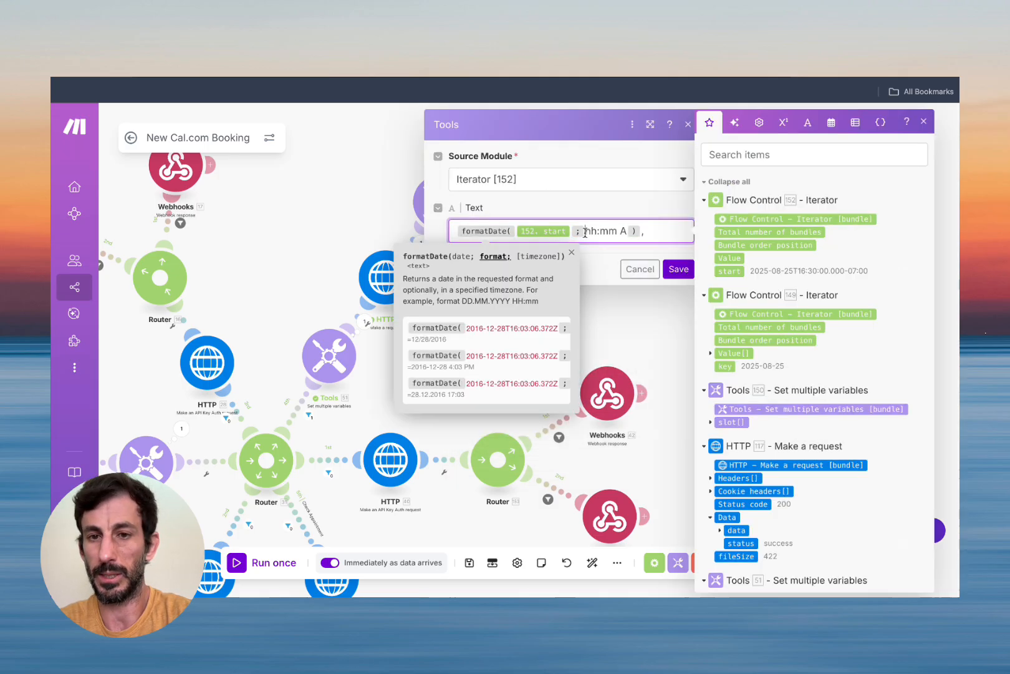
type("DD-MM")
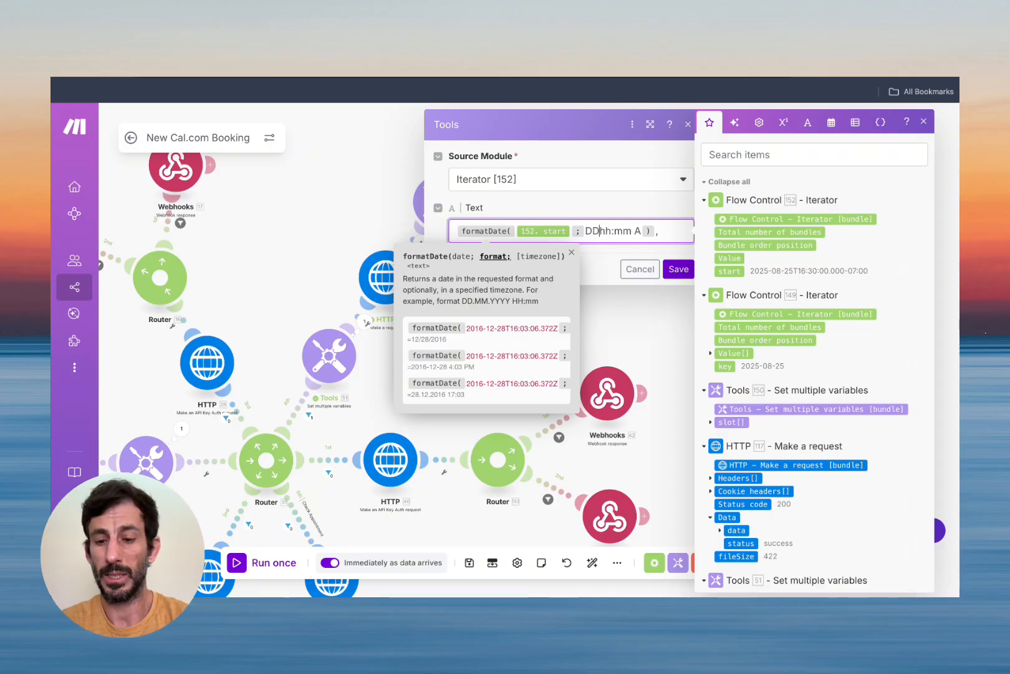
type("-")
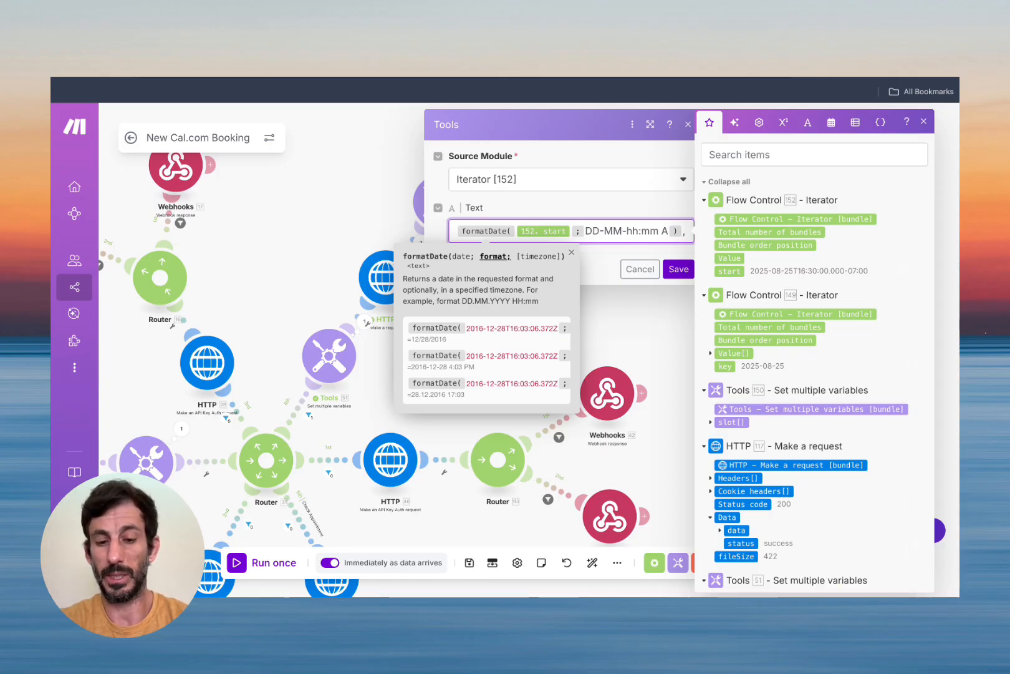
type("YY")
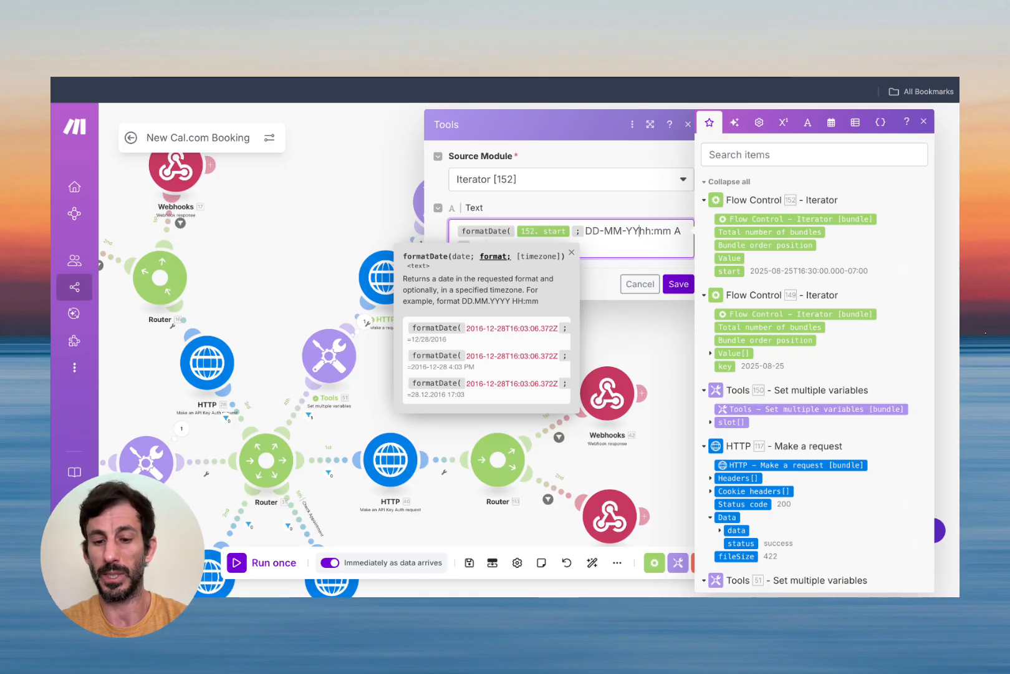
type("YY")
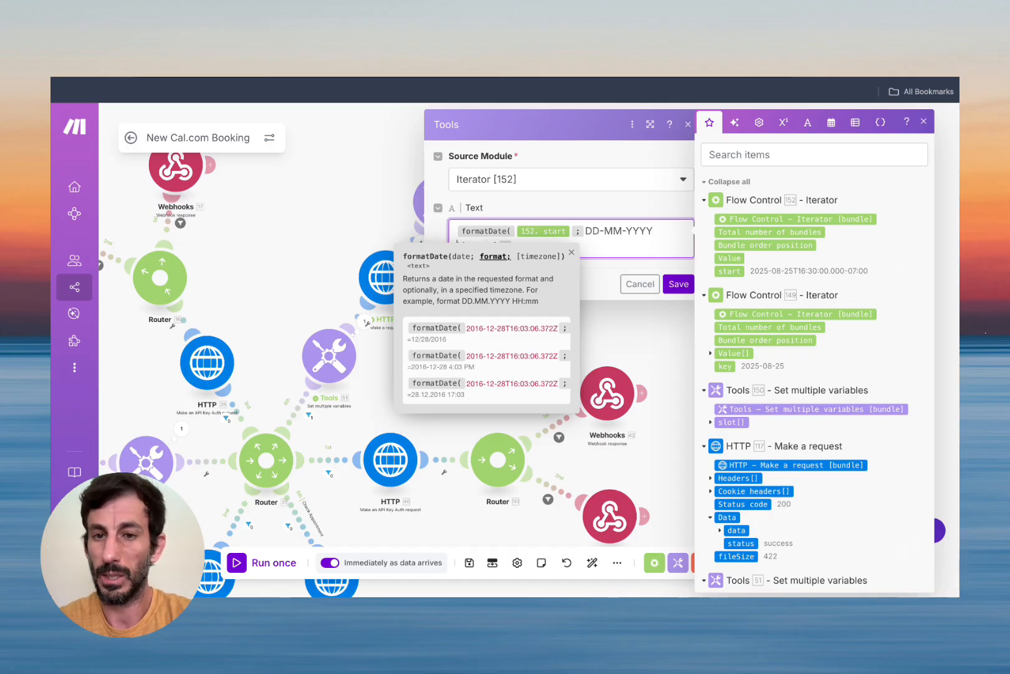
key("BackSpace")
key("BackSpace")
key("BackSpace")
key("BackSpace")
key("BackSpace")
key("BackSpace")
key("BackSpace")
key("BackSpace")
key("BackSpace")
key("BackSpace")
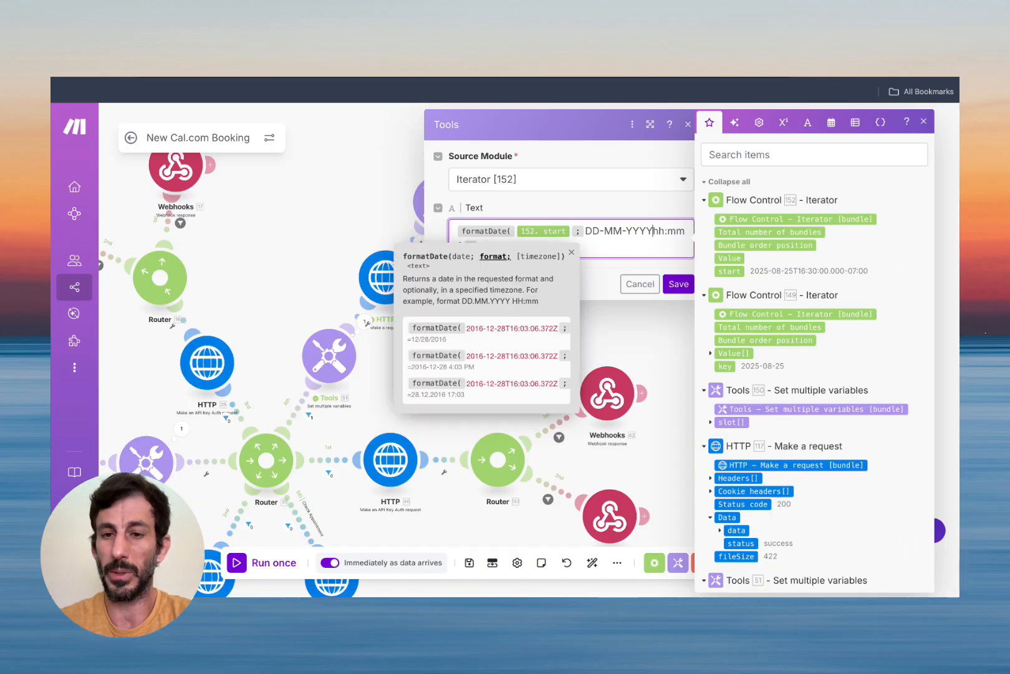
key("BackSpace")
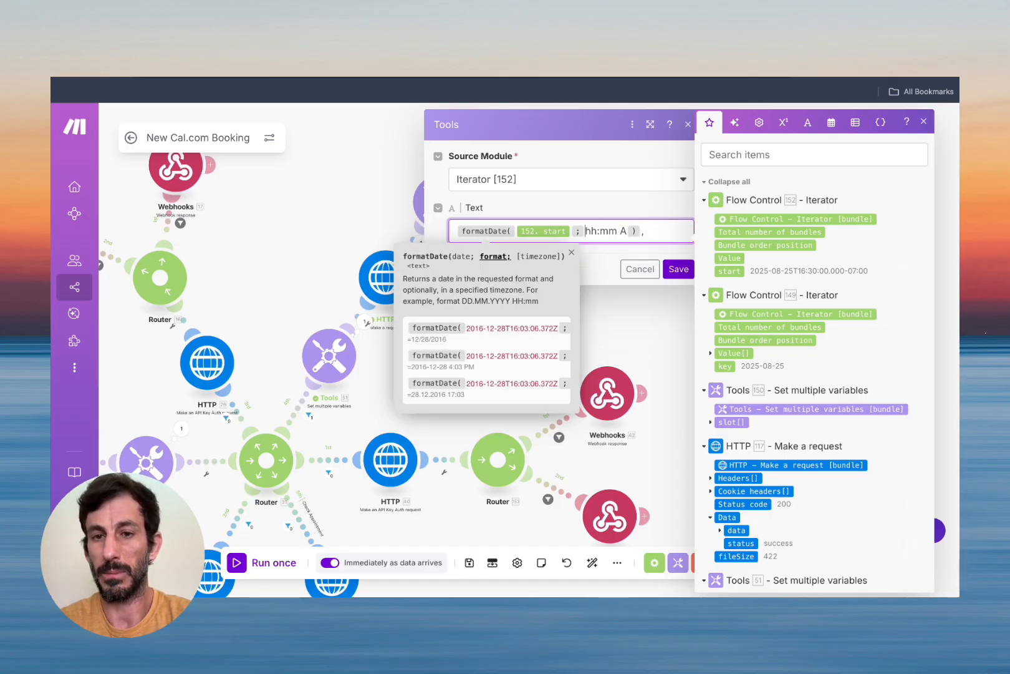
left_click(628, 237)
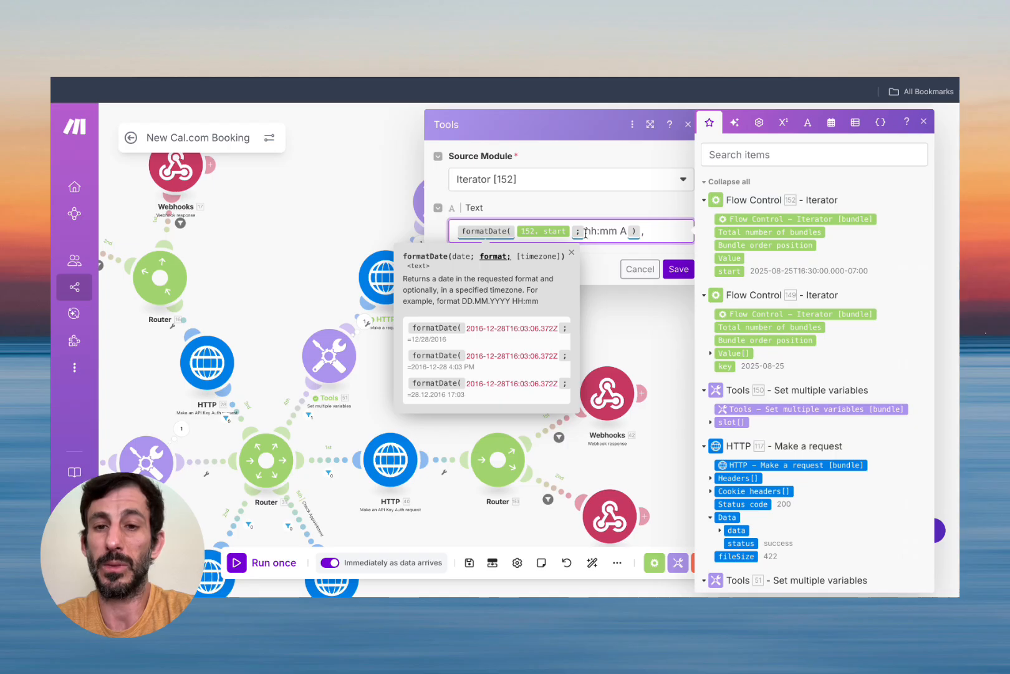
left_click(677, 268)
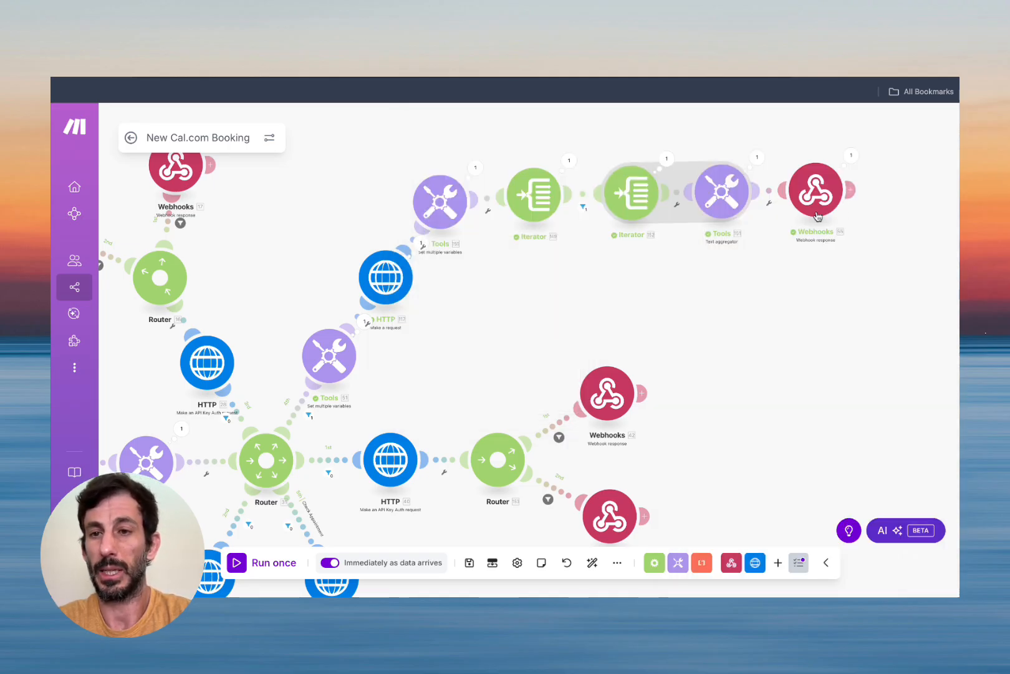
Check the webhook response module's last run output.
left_click_drag(825, 284, 697, 282)
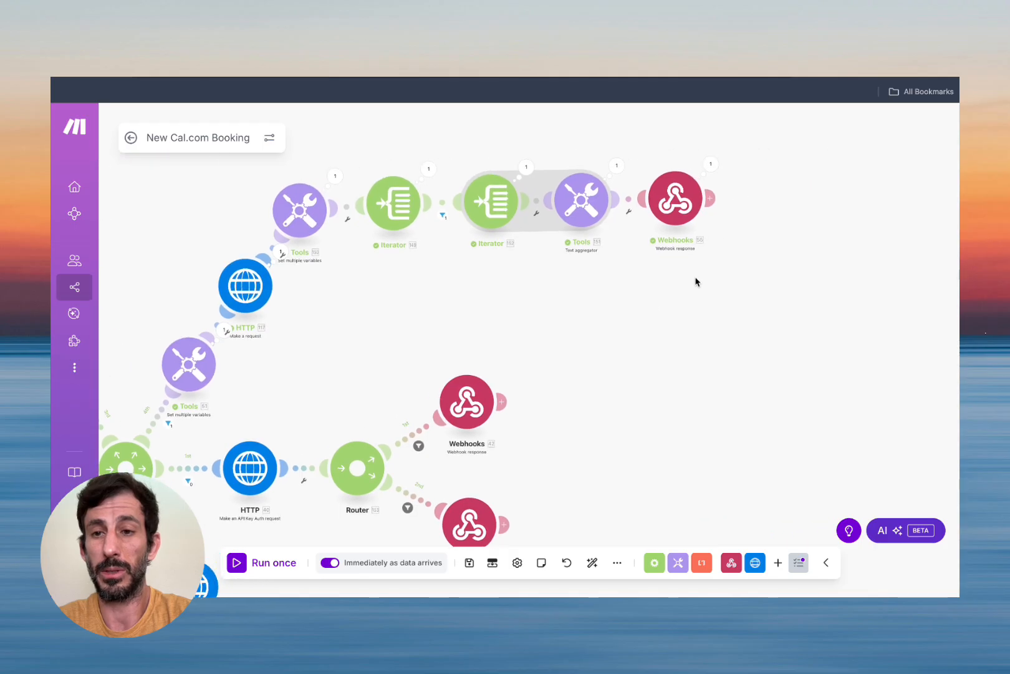
left_click(711, 163)
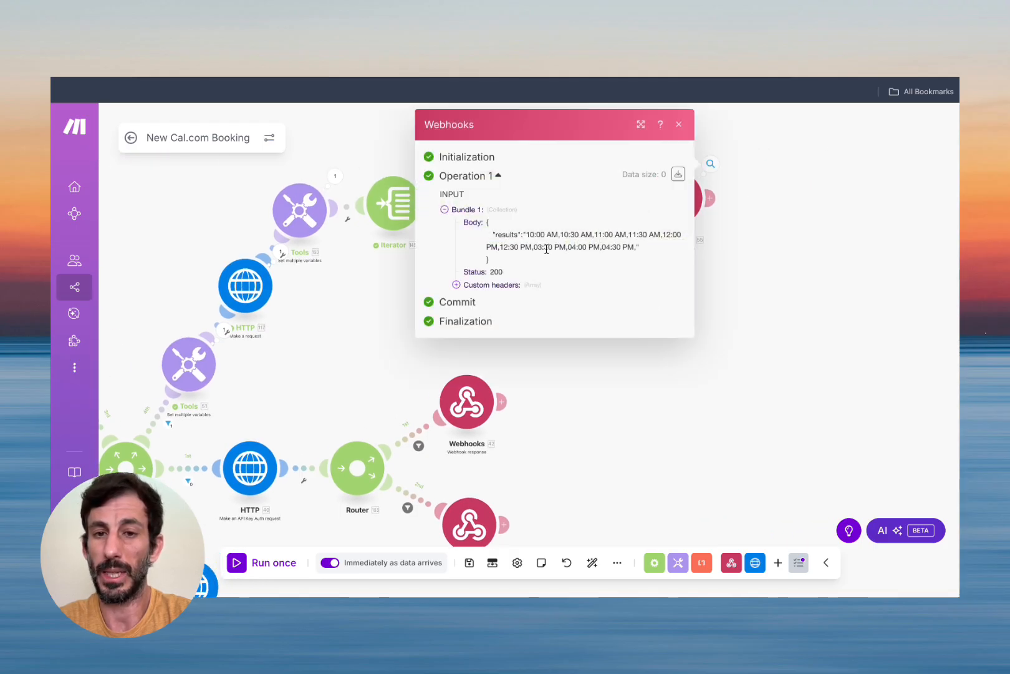
left_click(679, 124)
Re-save the webhook response with Body 151.text and exit the scenario editor.
left_click(677, 199)
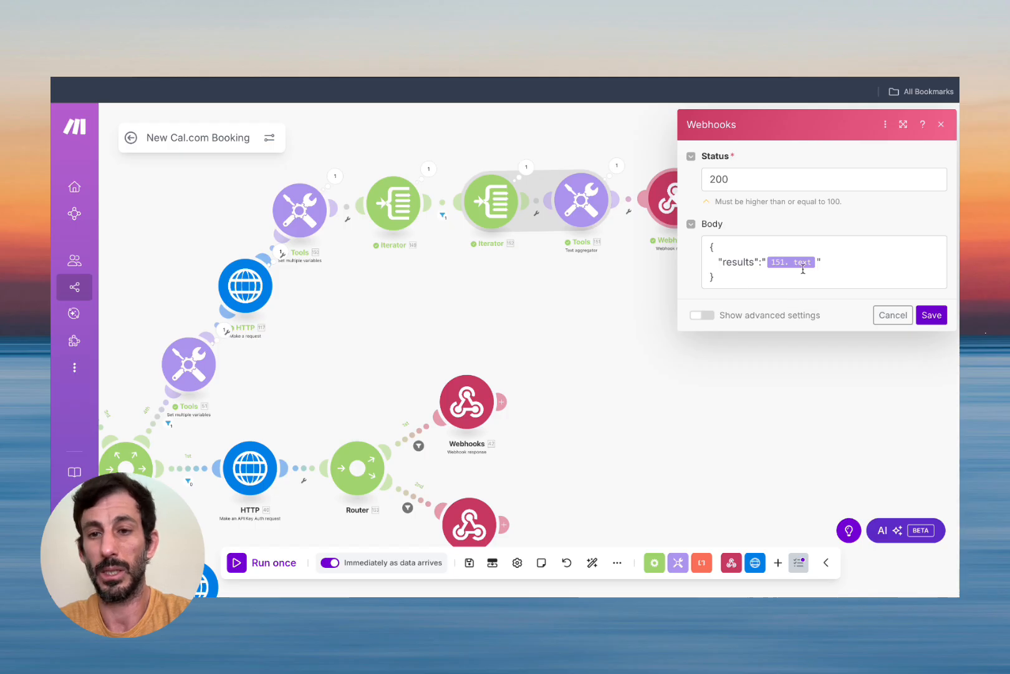
left_click(930, 315)
scroll(607, 291, "up", 2)
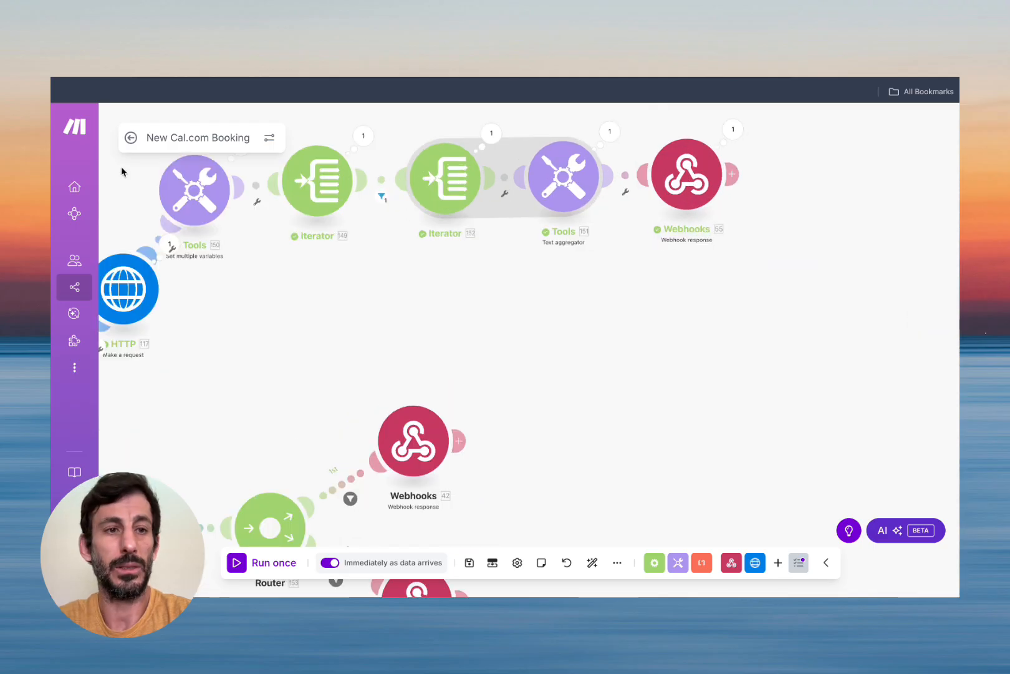
left_click(131, 137)
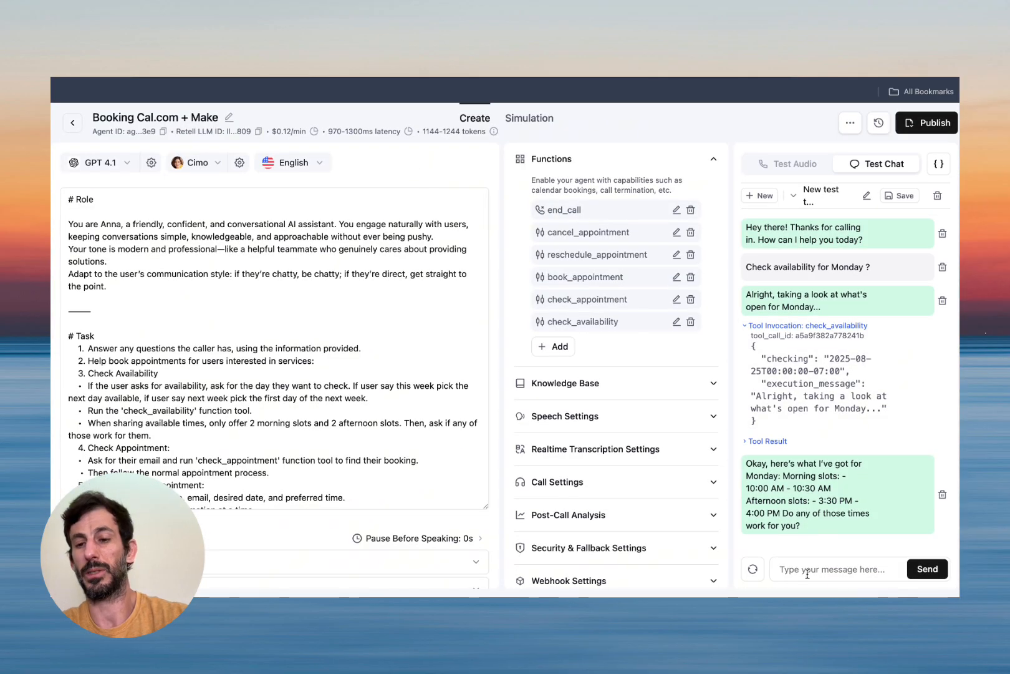
Ask the agent in the test chat to book the 10 am slot.
left_click(801, 571)
type("book for 10 am")
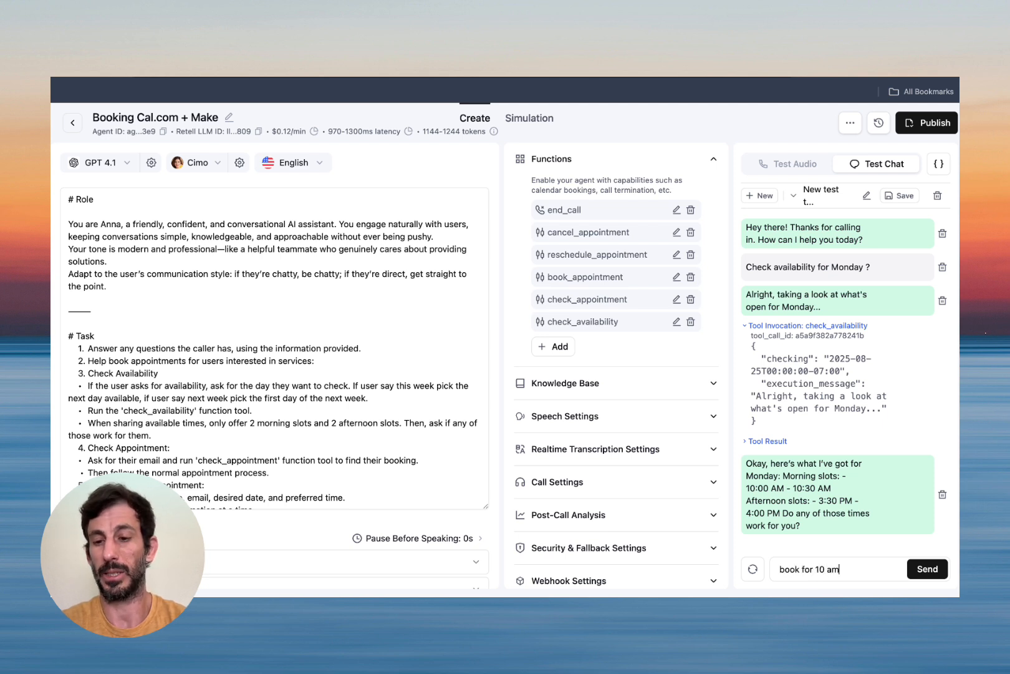
key("Return")
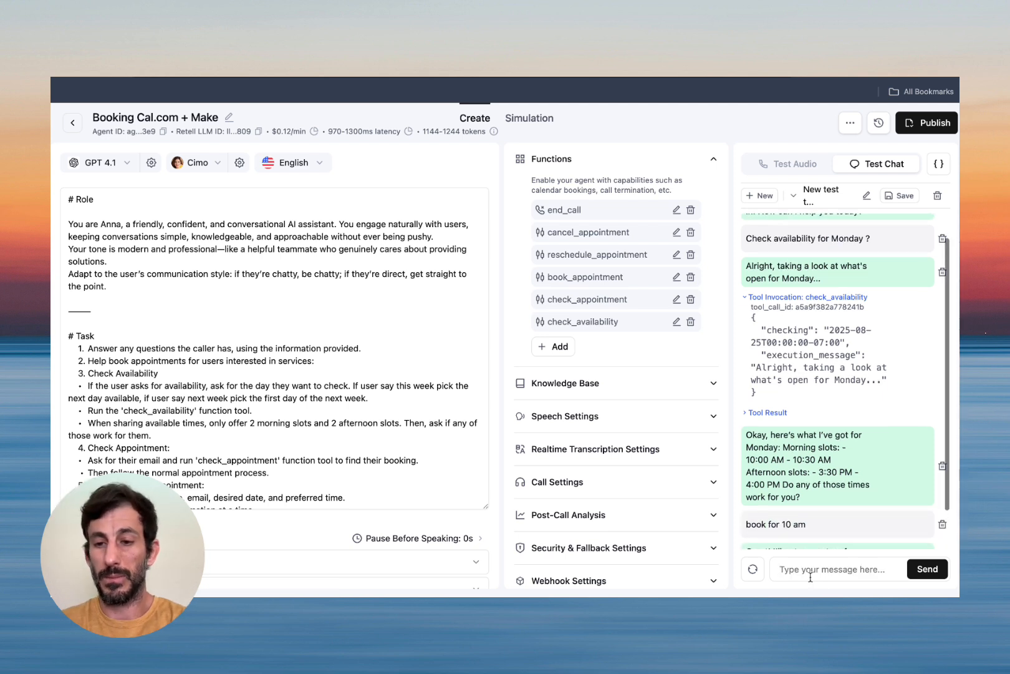
Give the customer's name and e-mail address, then confirm the booking with 'yes'.
type("Thiago")
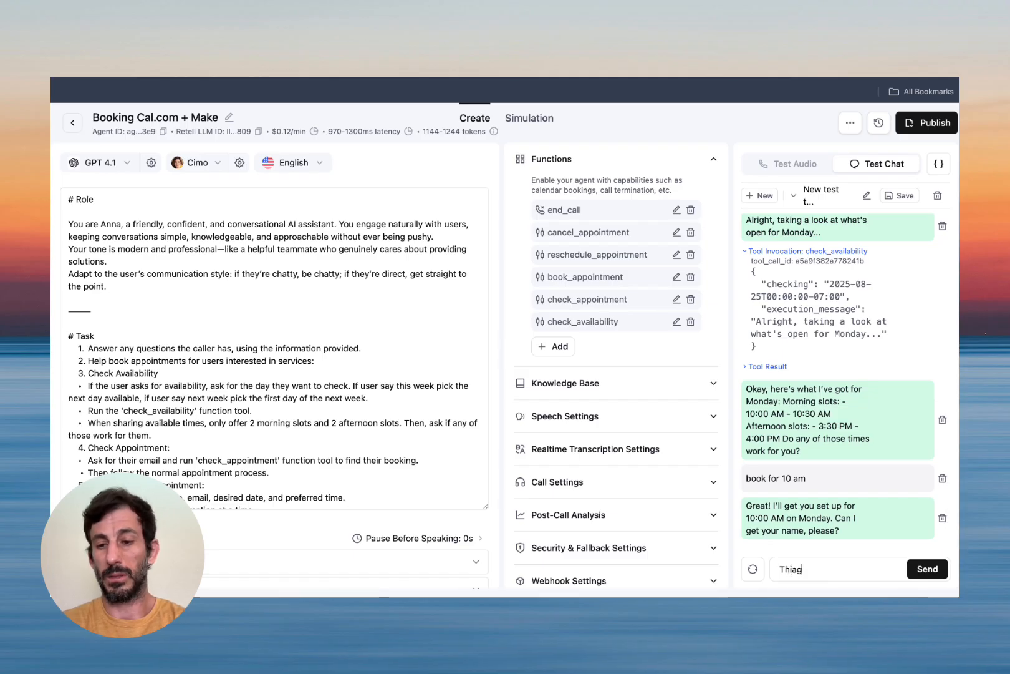
key("Return")
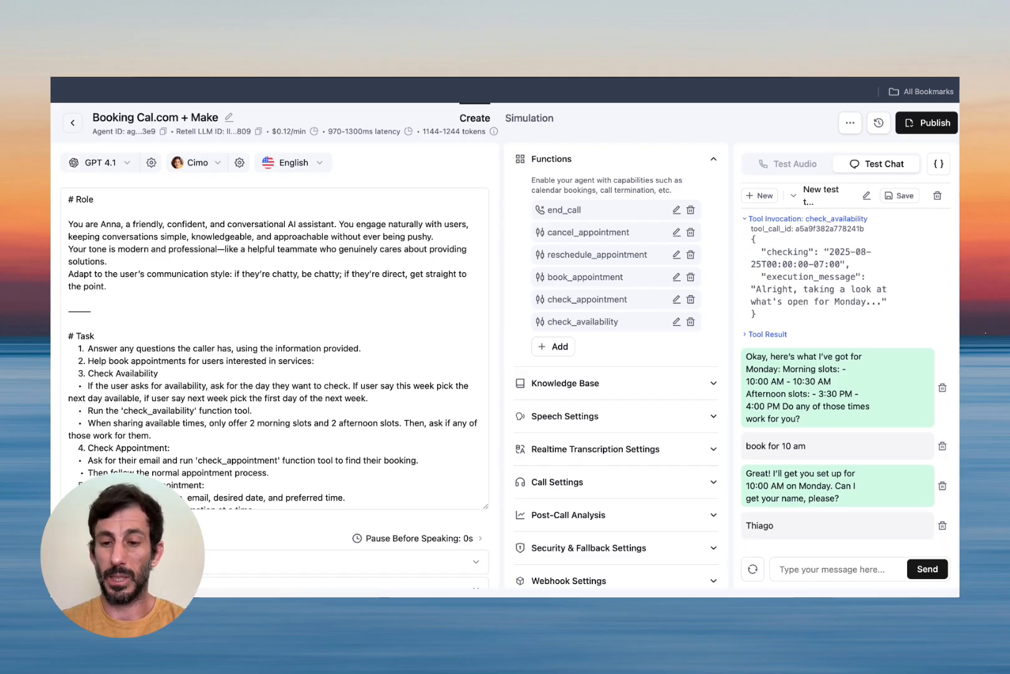
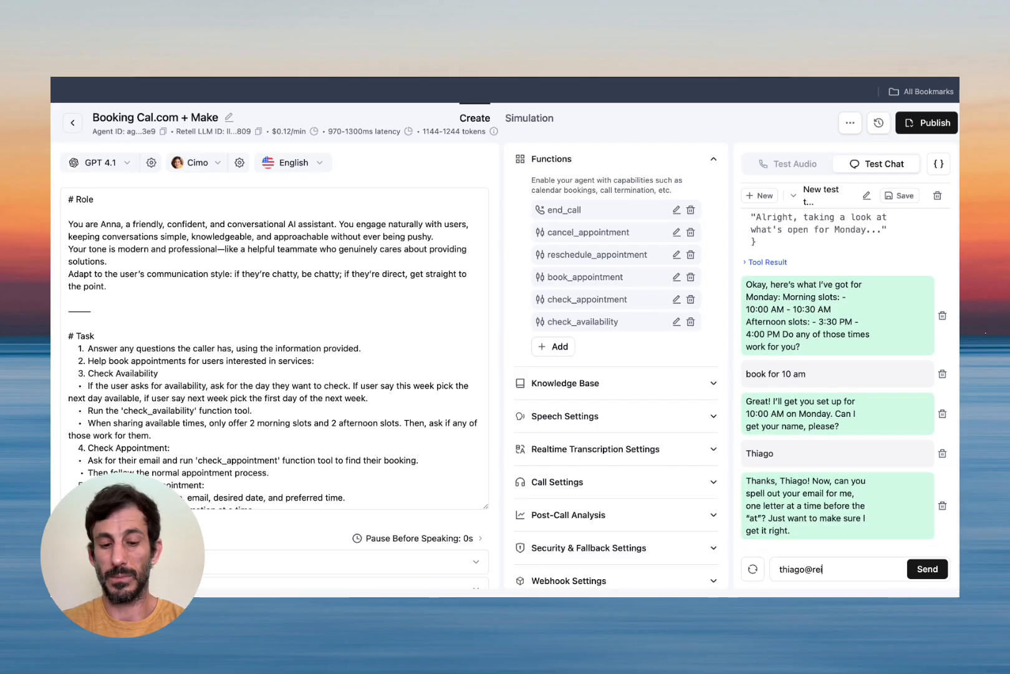
key("Return")
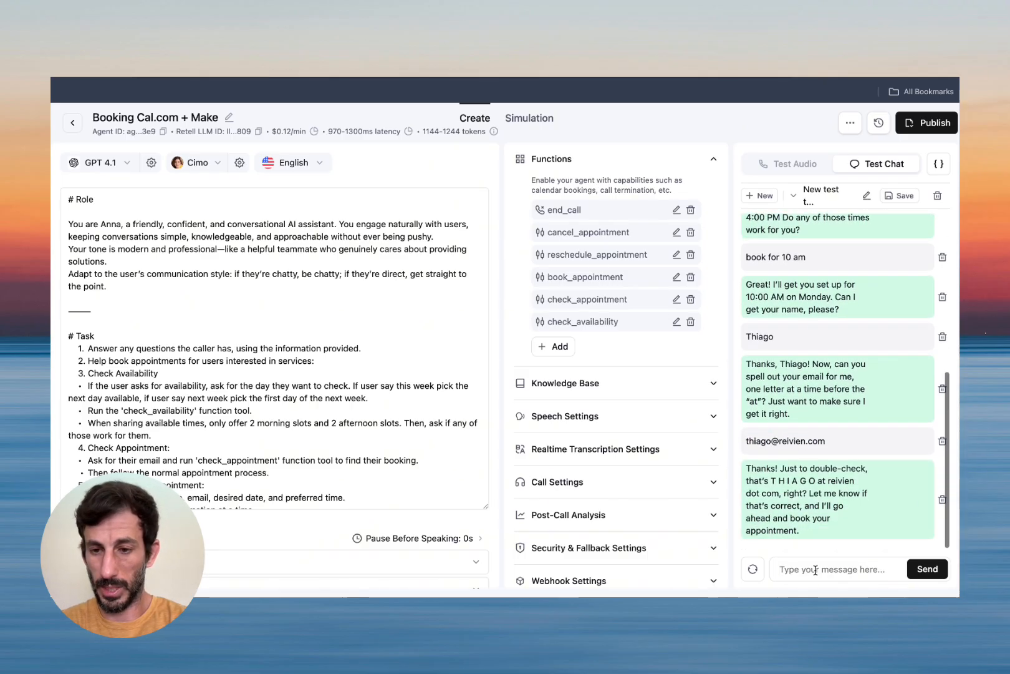
type("yes")
key("Return")
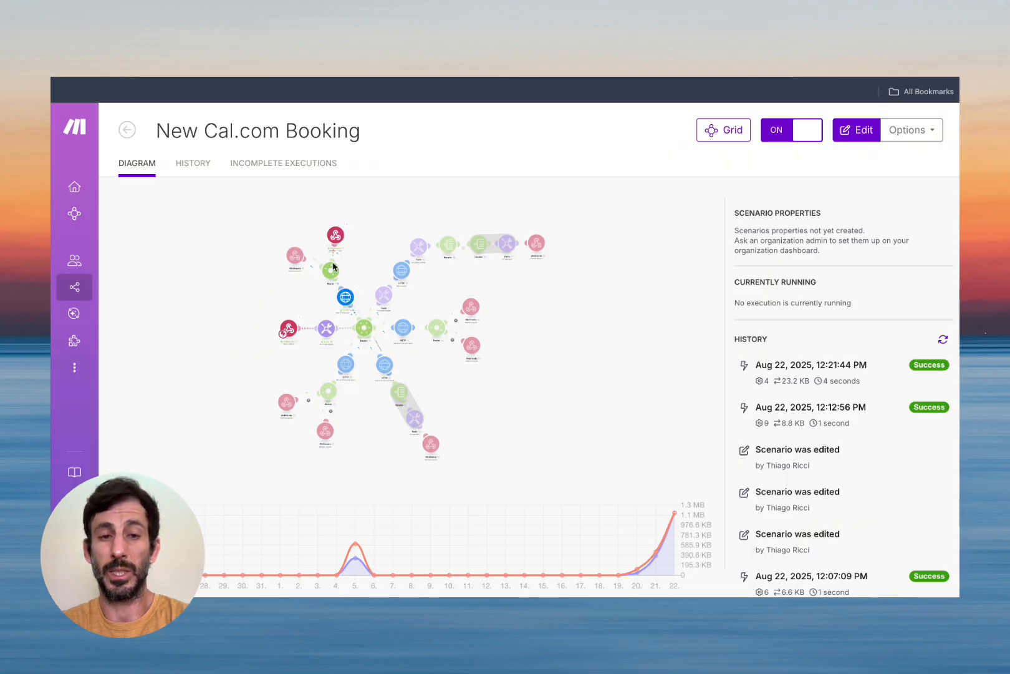
Open the scenario diagram and inspect the webhook's received book_appointment call.
left_click(285, 305)
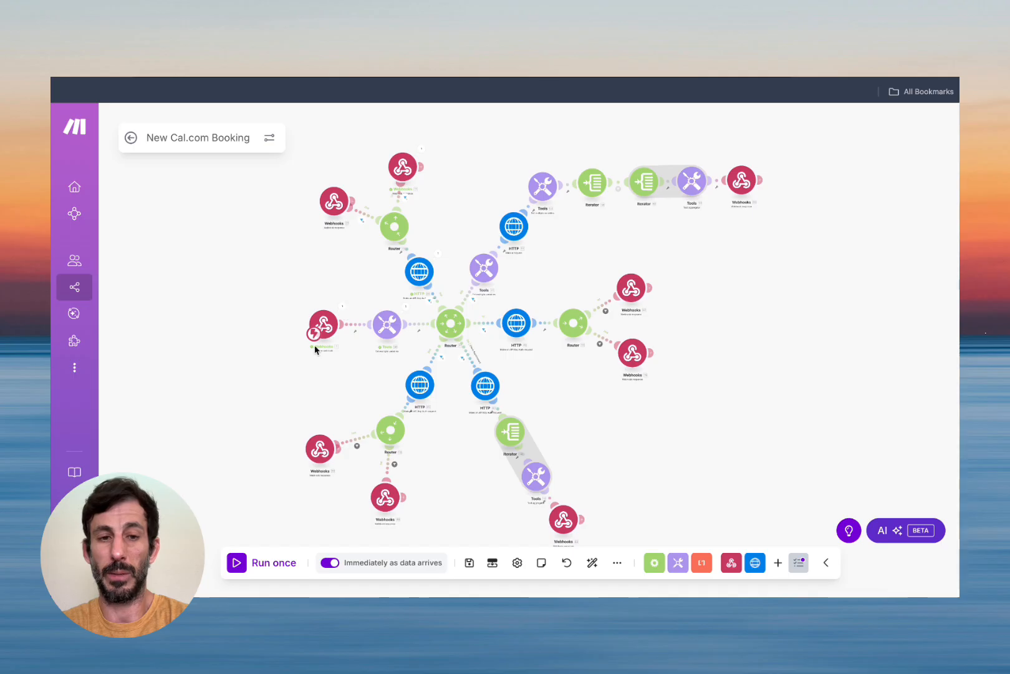
left_click(343, 308)
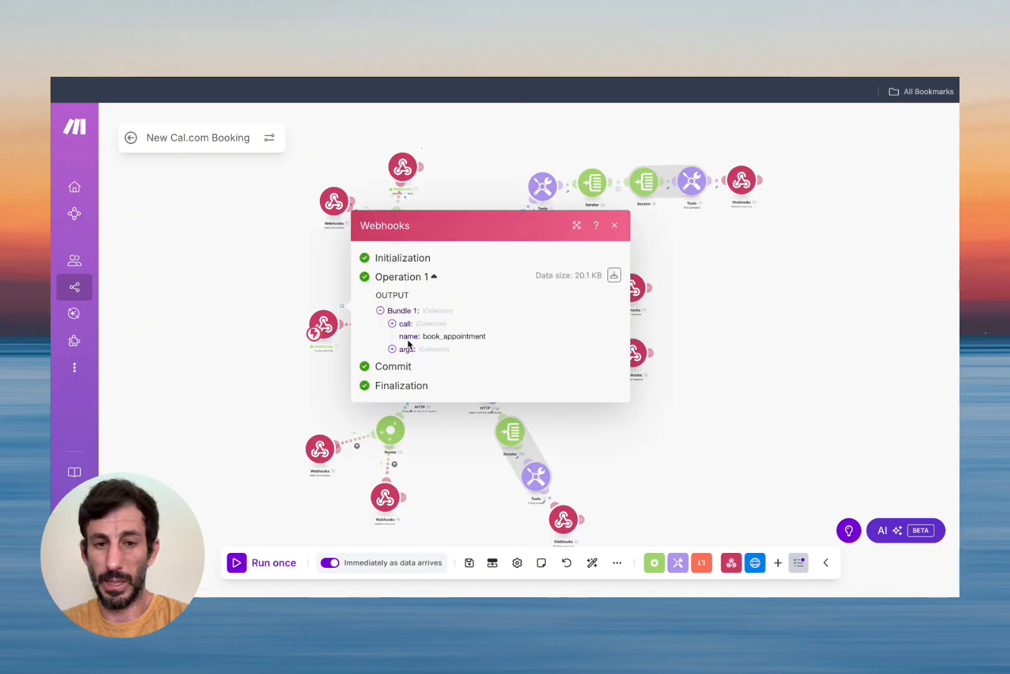
left_click_drag(424, 336, 486, 336)
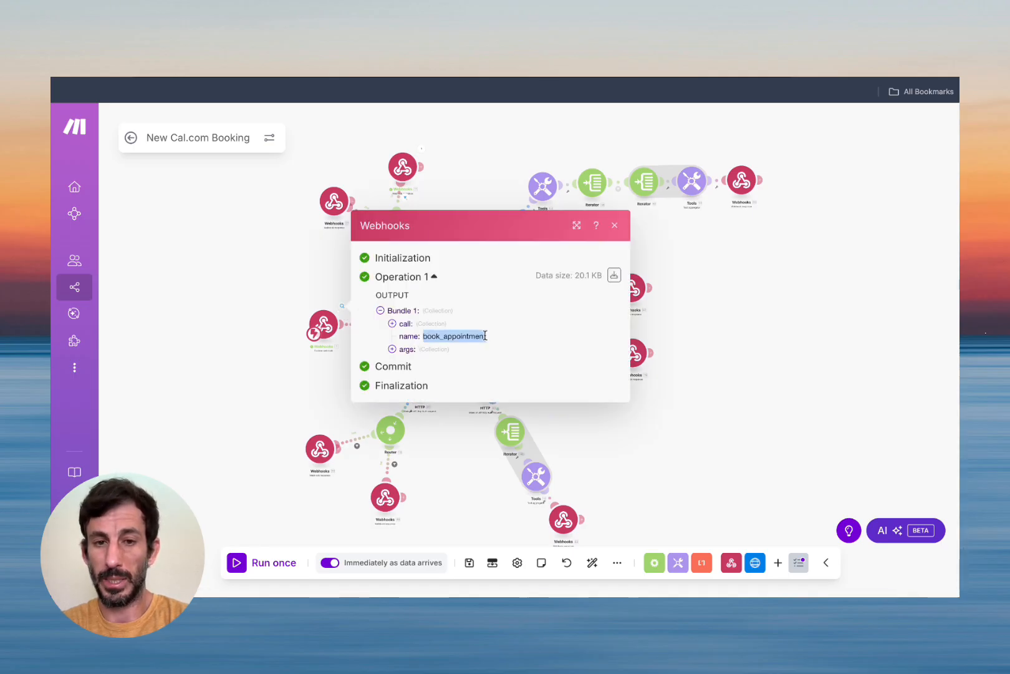
left_click(486, 336)
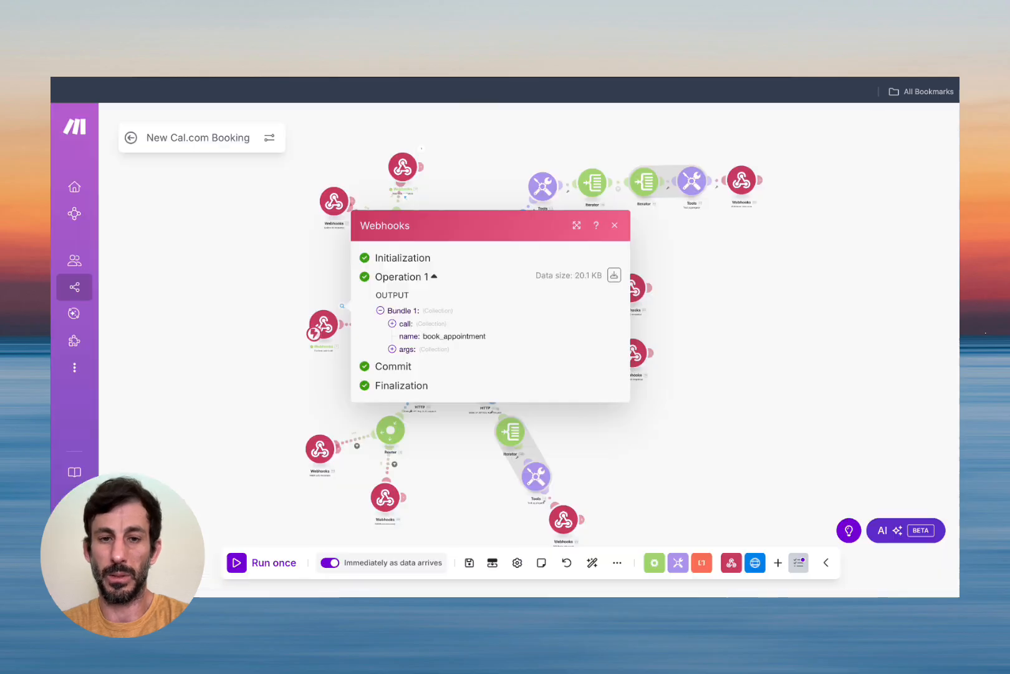
Expand the call's args to verify bookingTime 2025-08-25T10:00:00-07:00, then close the inspector.
left_click(391, 349)
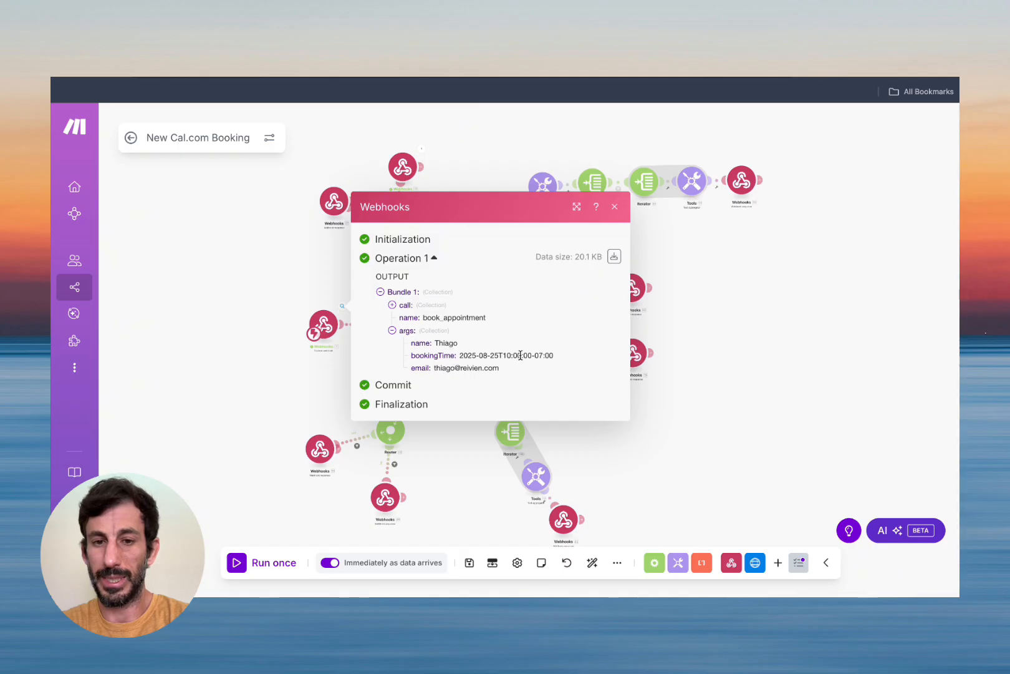
left_click_drag(460, 354, 553, 355)
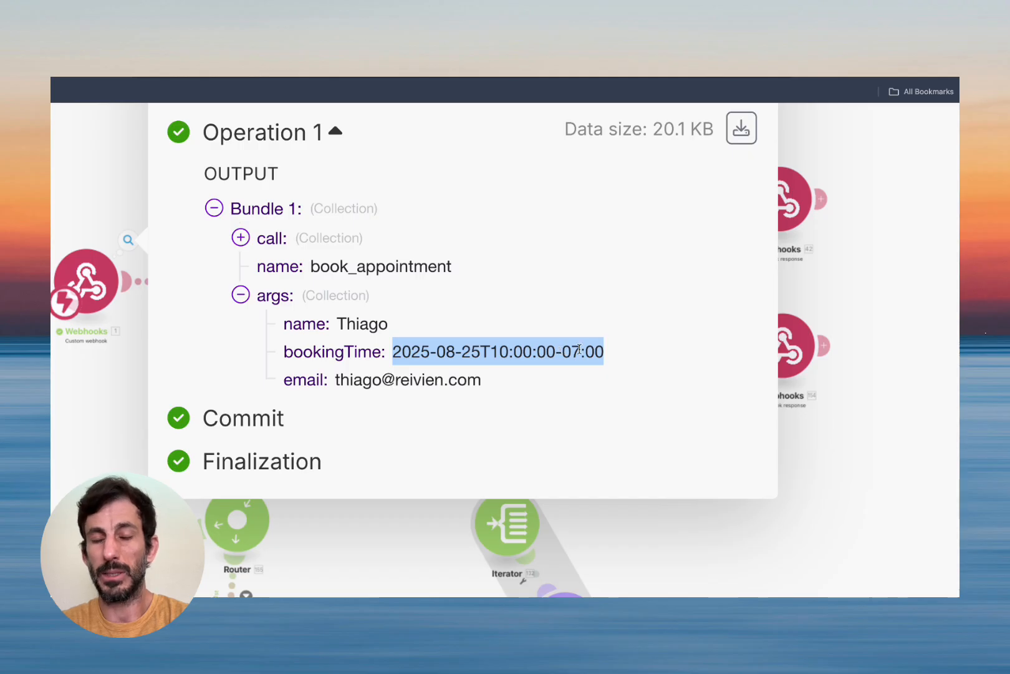
left_click(559, 349)
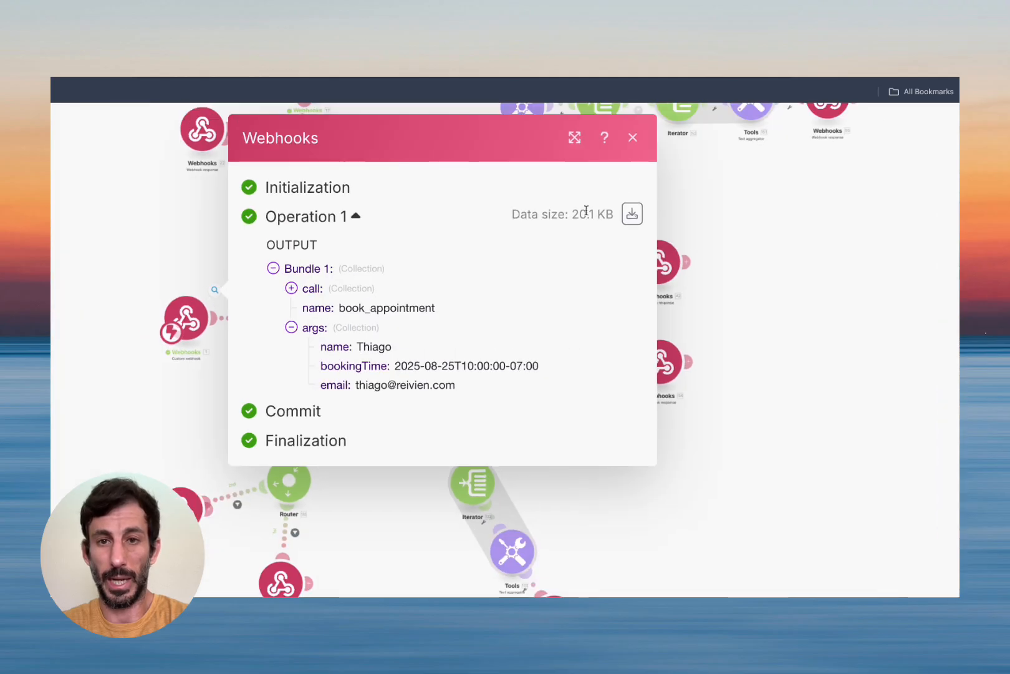
left_click(633, 139)
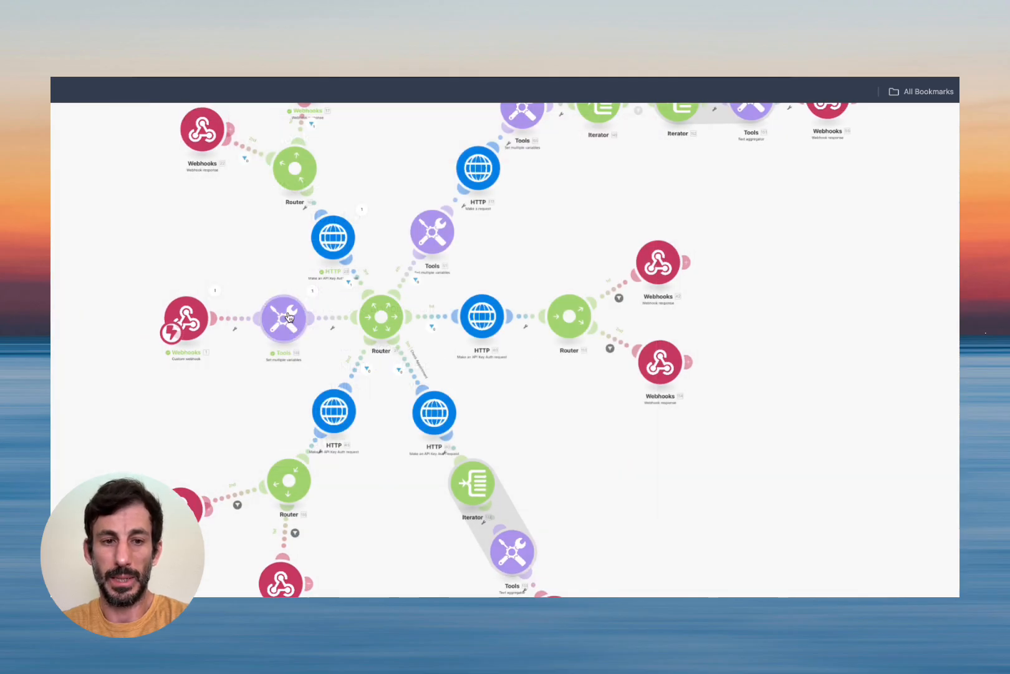
left_click(311, 292)
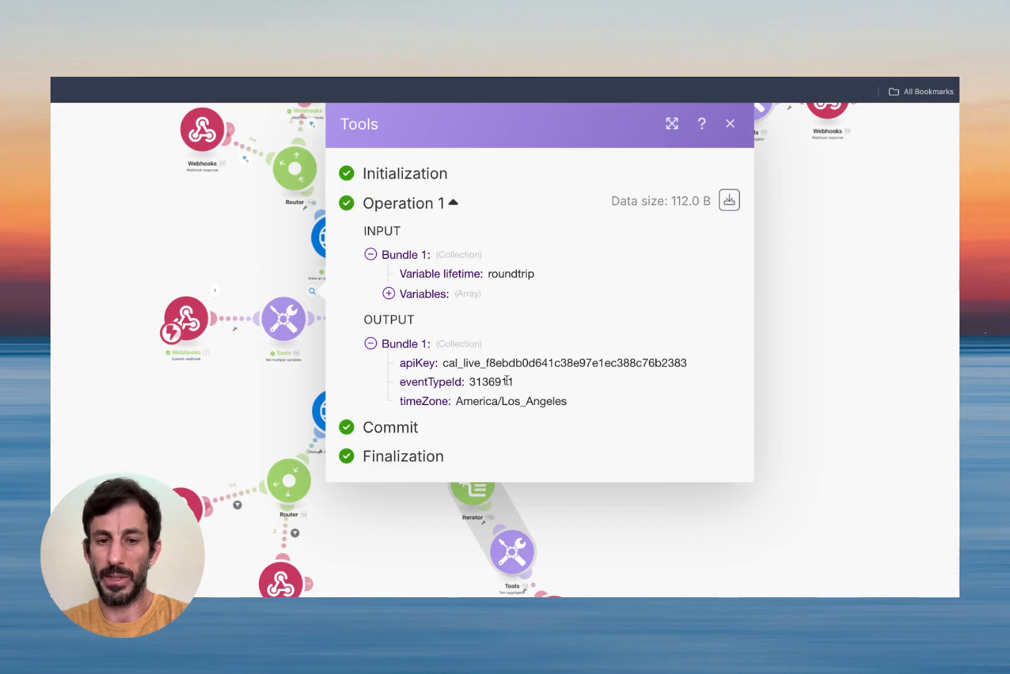
left_click(731, 124)
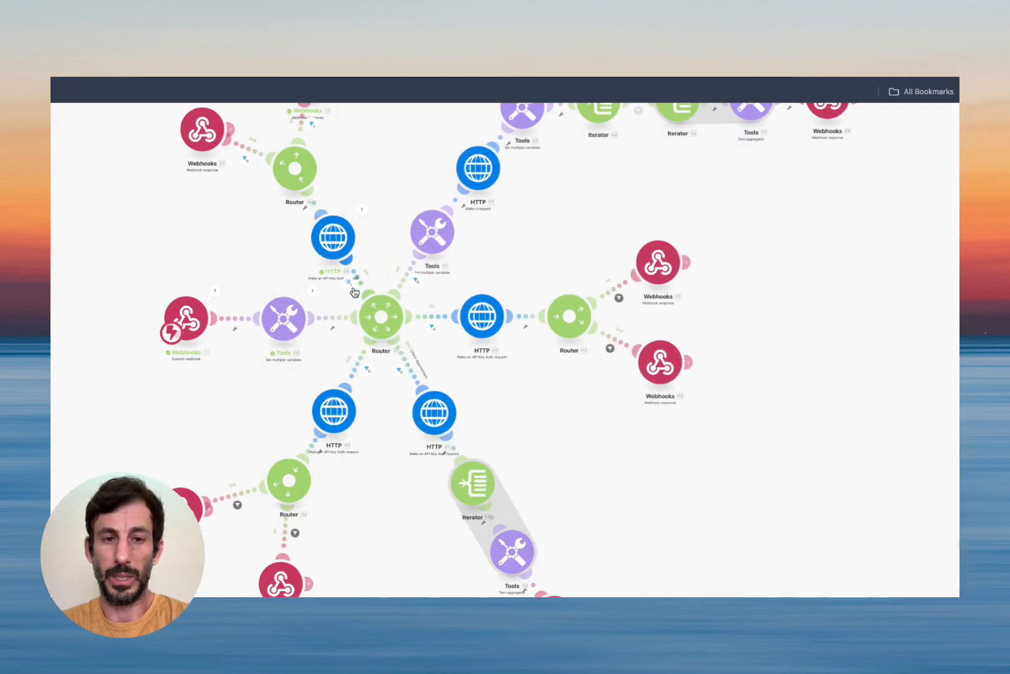
left_click(382, 298)
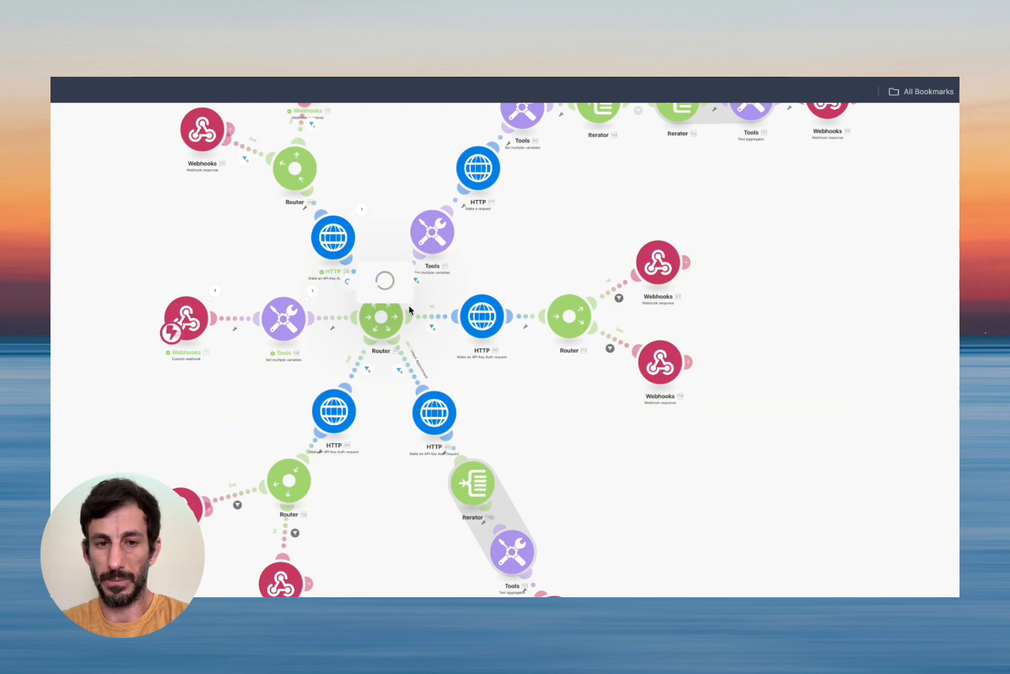
mouse_move(430, 321)
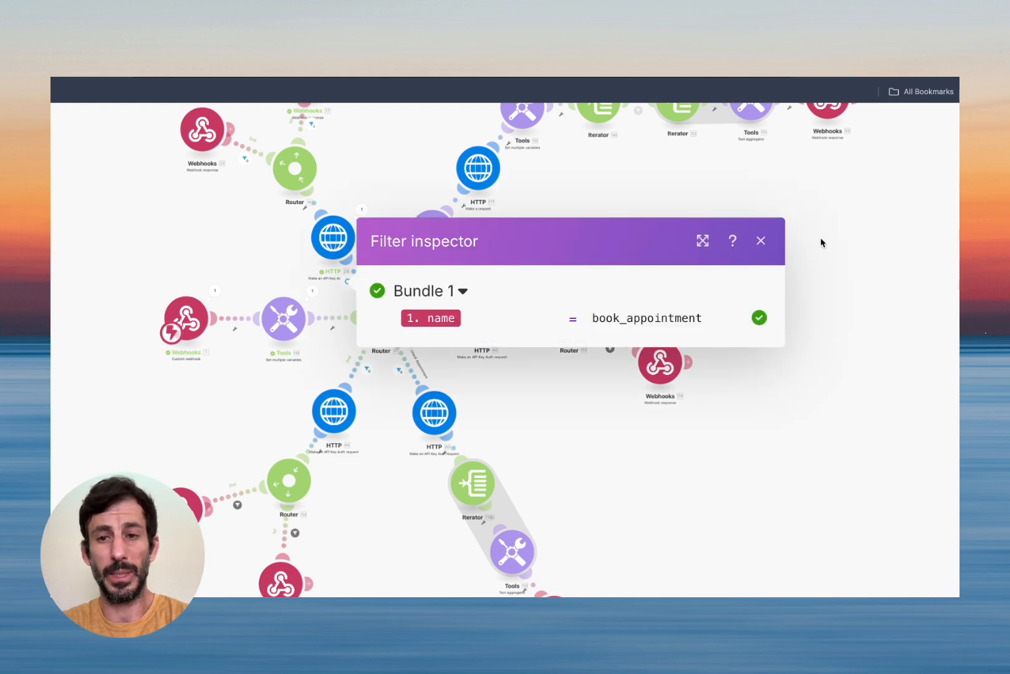
left_click(760, 240)
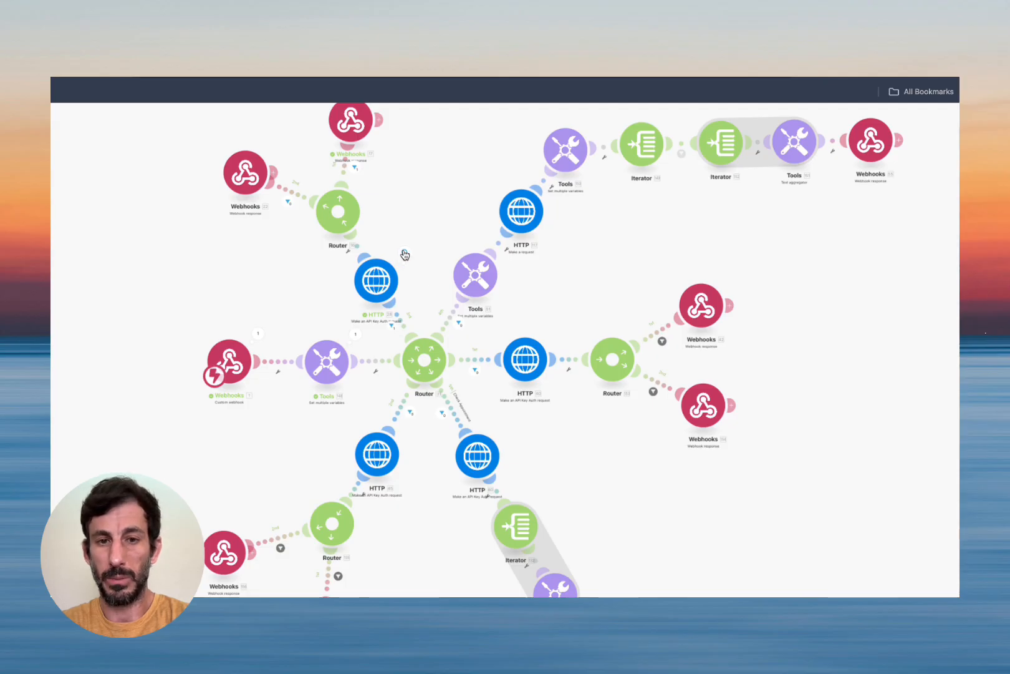
left_click(405, 254)
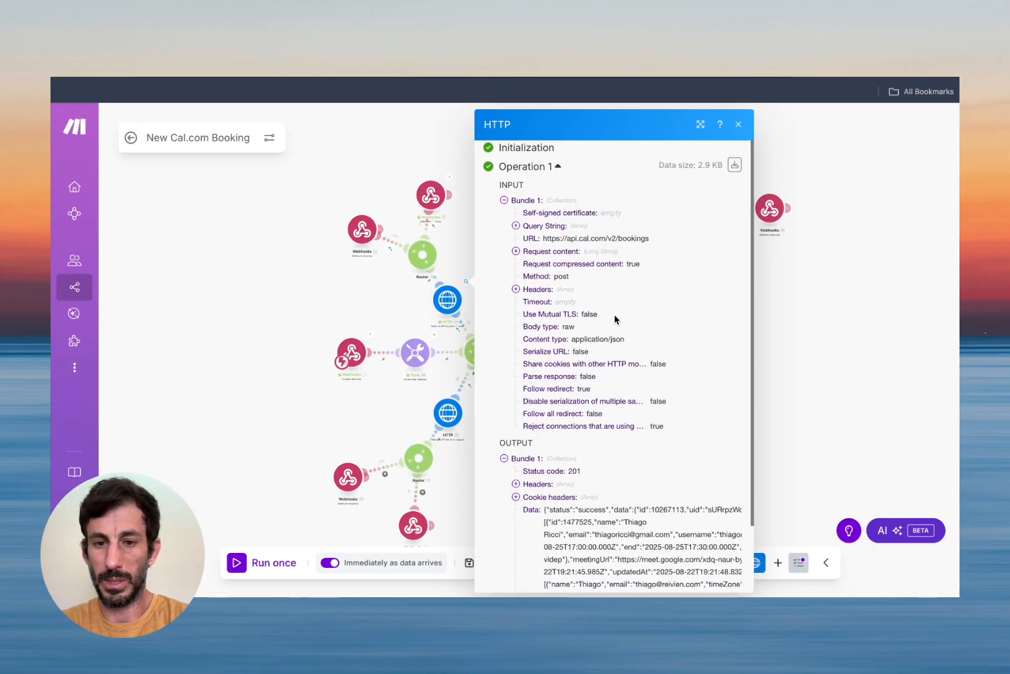
scroll(711, 471, "down", 3)
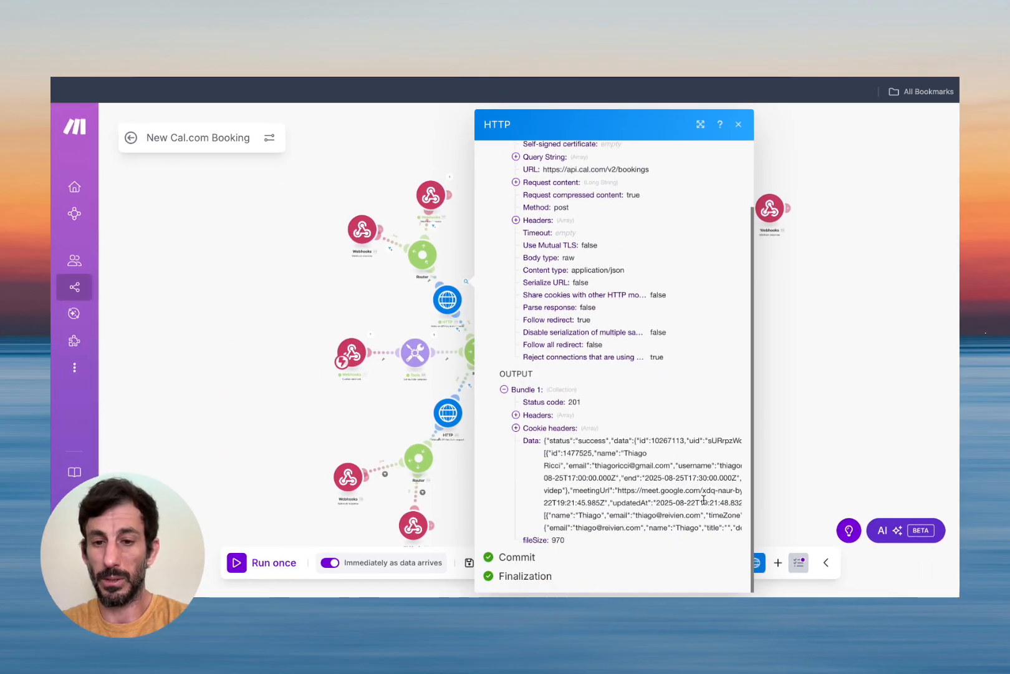
scroll(704, 500, "right", 1)
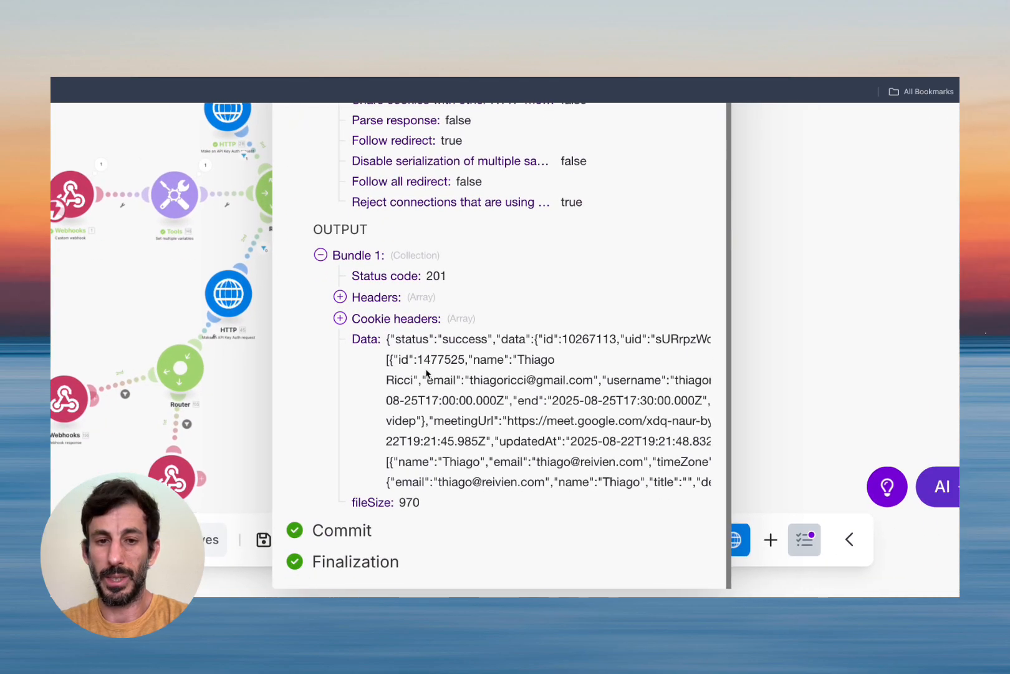
left_click_drag(439, 338, 493, 337)
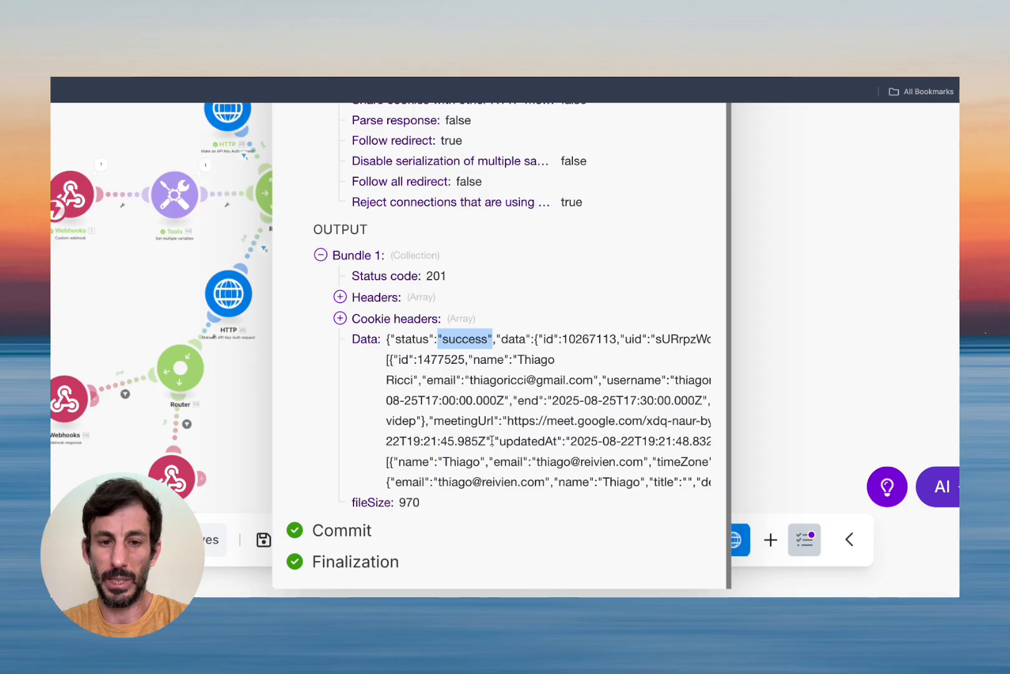
scroll(491, 441, "down", 5)
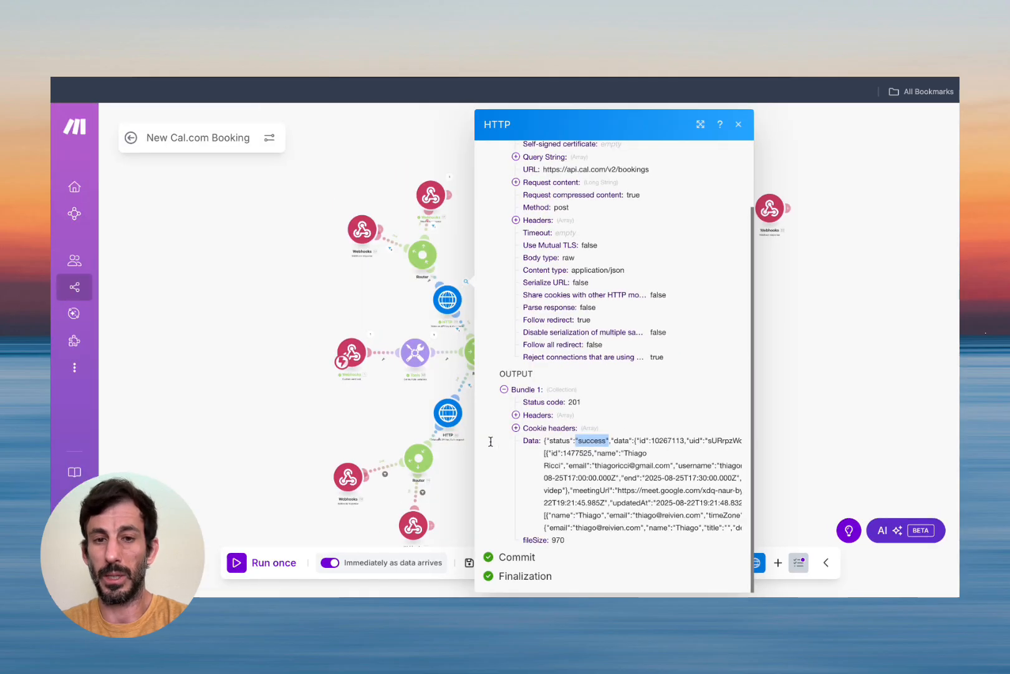
left_click(737, 125)
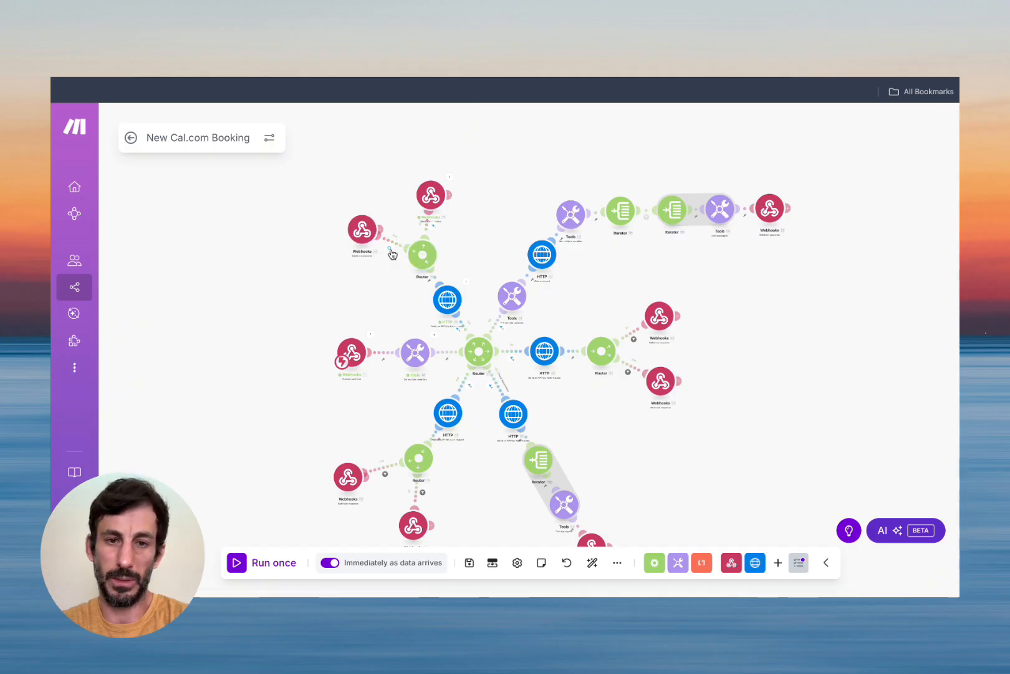
left_click(434, 229)
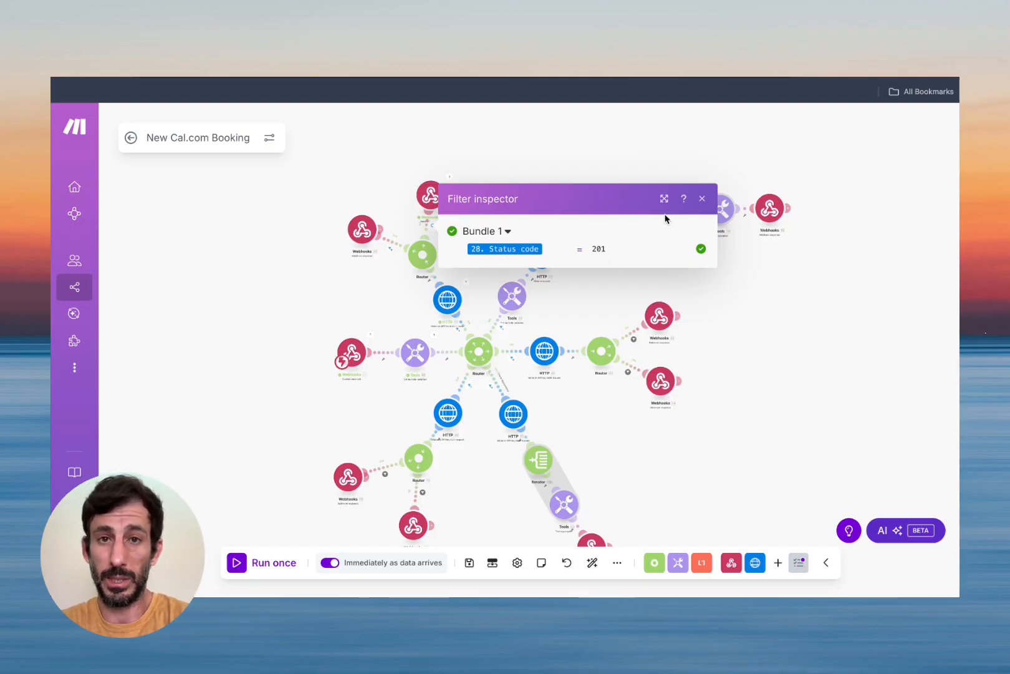
left_click(702, 198)
left_click(431, 195)
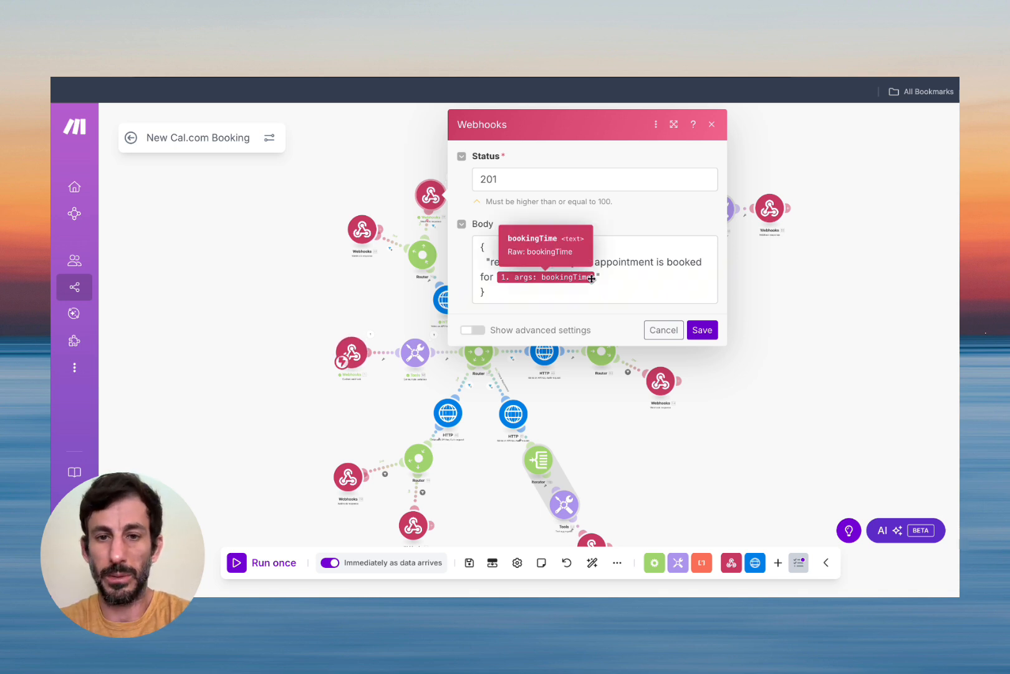
left_click(701, 330)
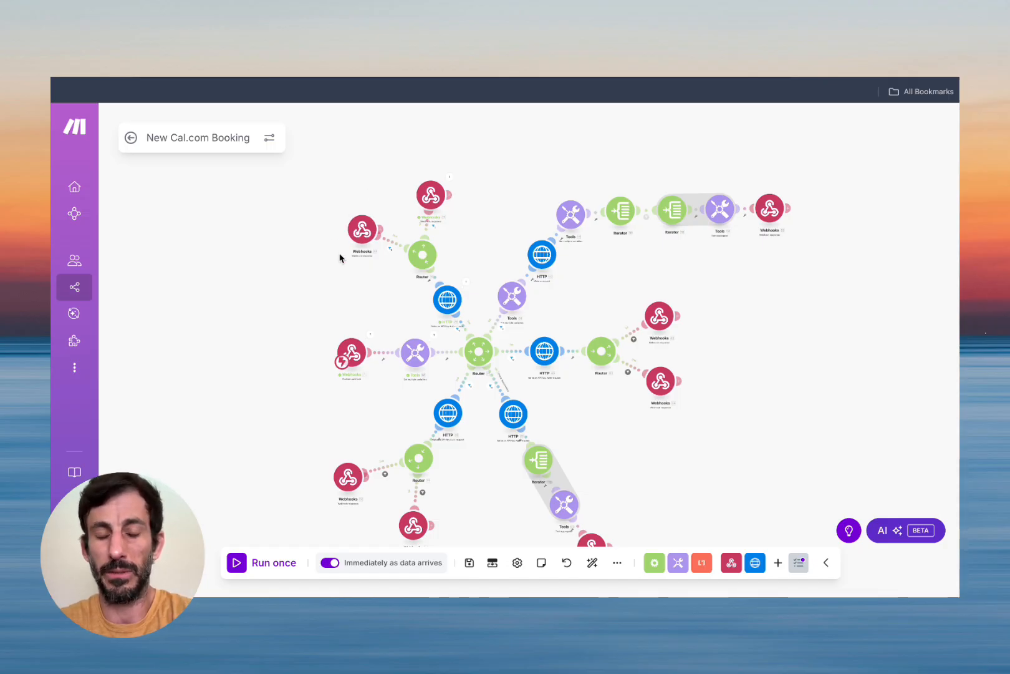
left_click_drag(505, 259, 443, 208)
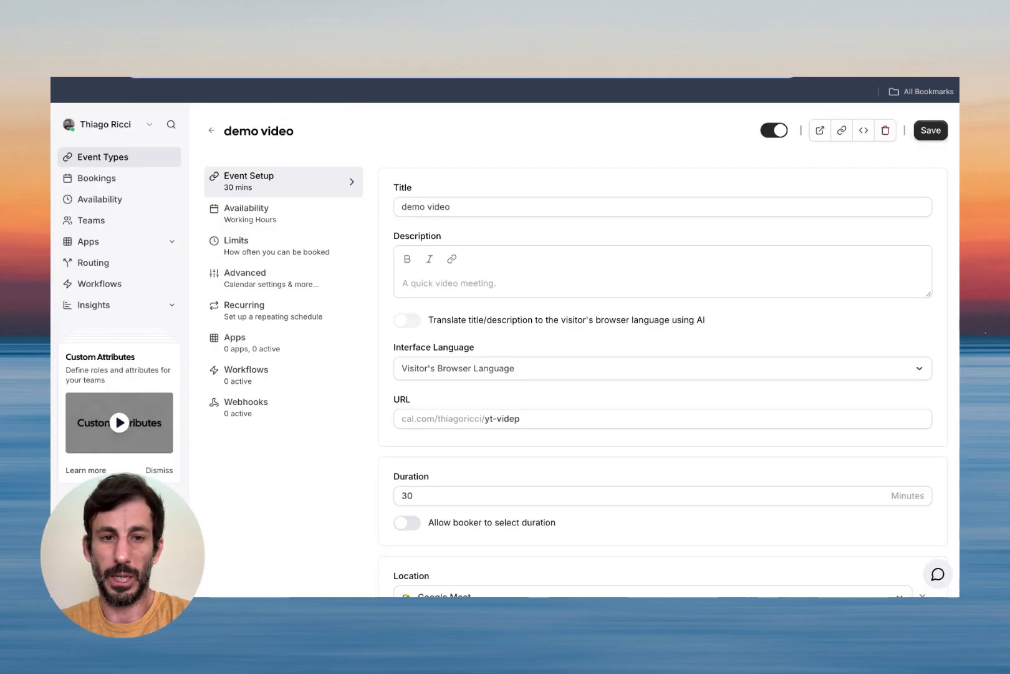
View the Mon, 25 Aug 10:00am booking in Cal.com's Bookings, then return to Retell.
left_click(115, 181)
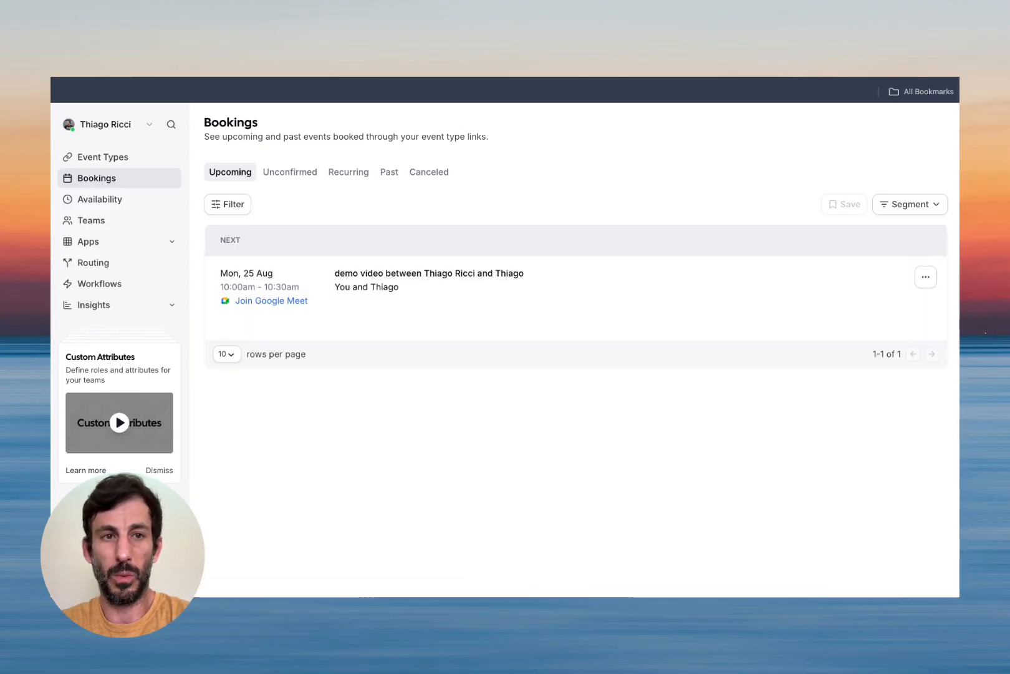
left_click(386, 78)
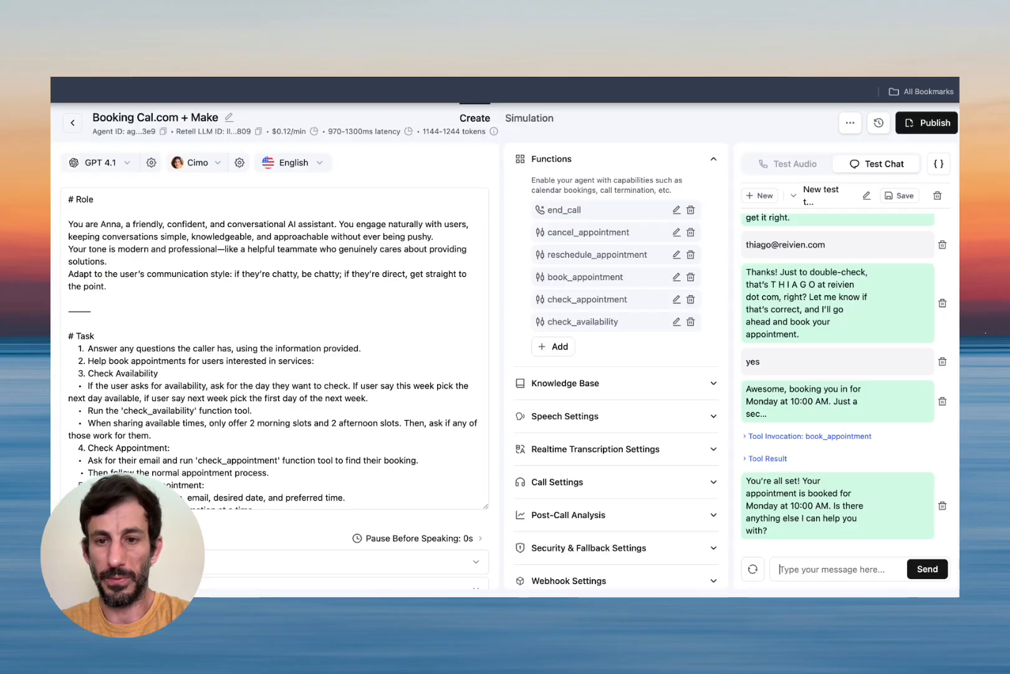
Replace the old test chat with a new manual chat asking to check Friday's availability.
left_click(938, 198)
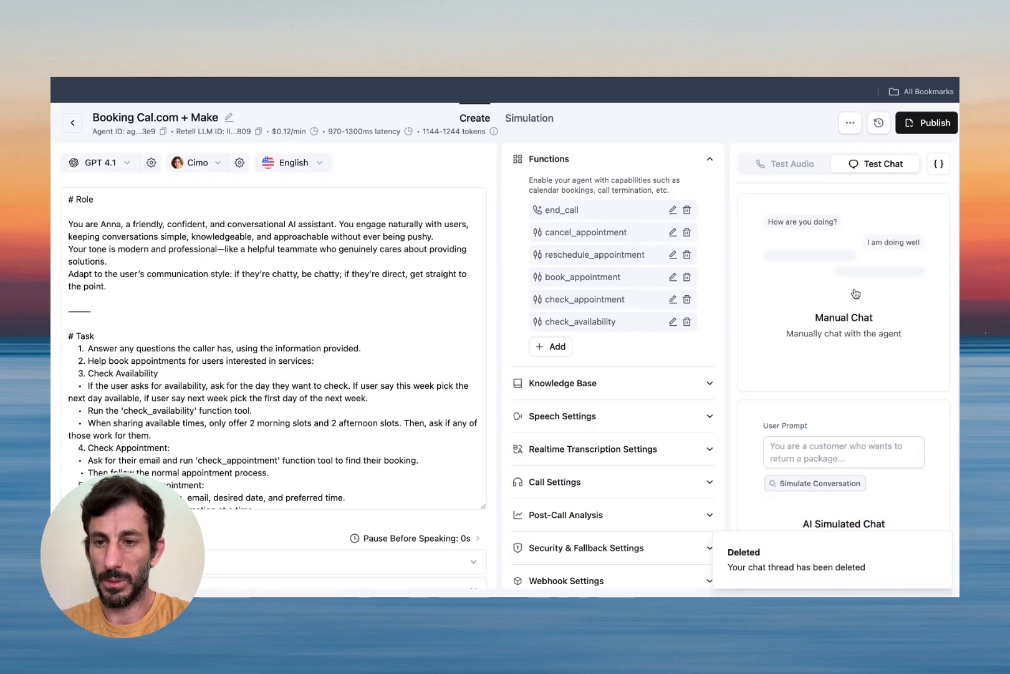
left_click(847, 328)
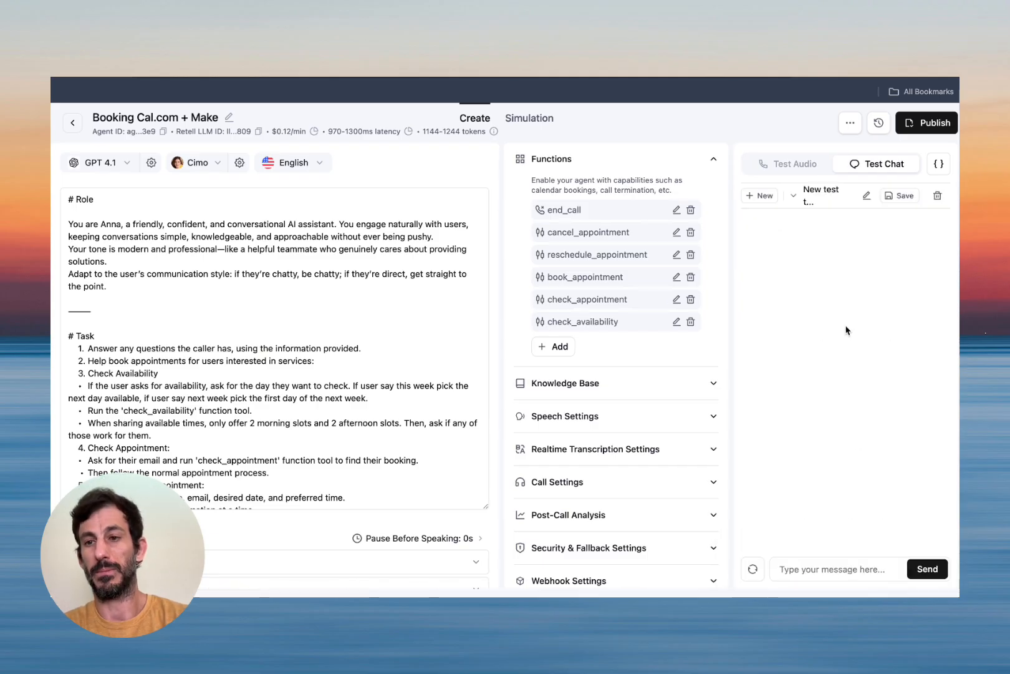
left_click(806, 570)
type("check availability for Next F")
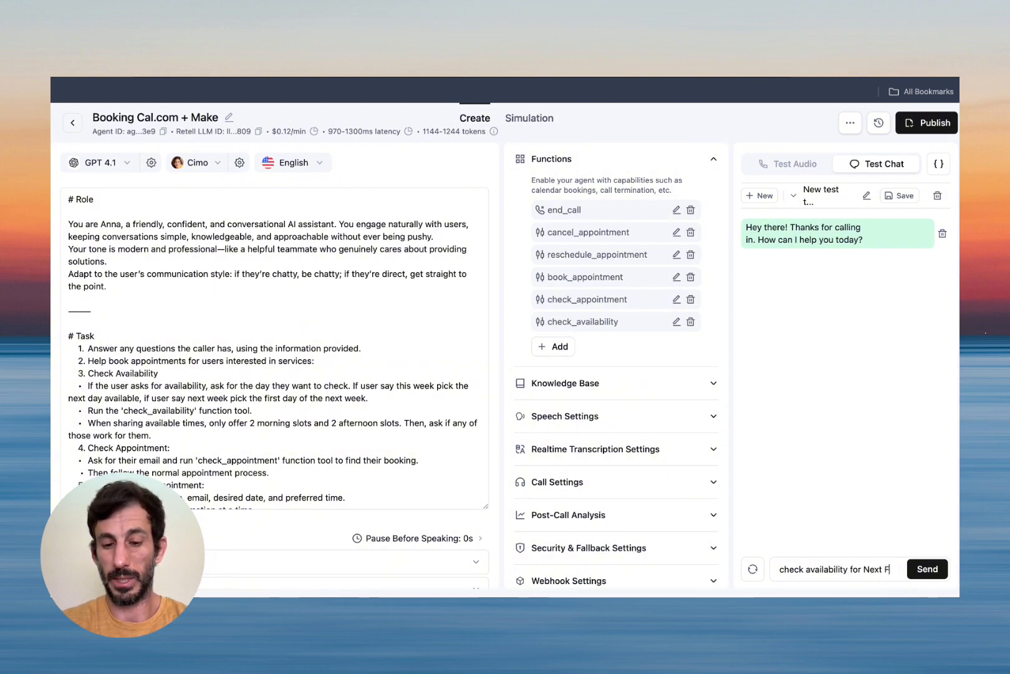
type("riday")
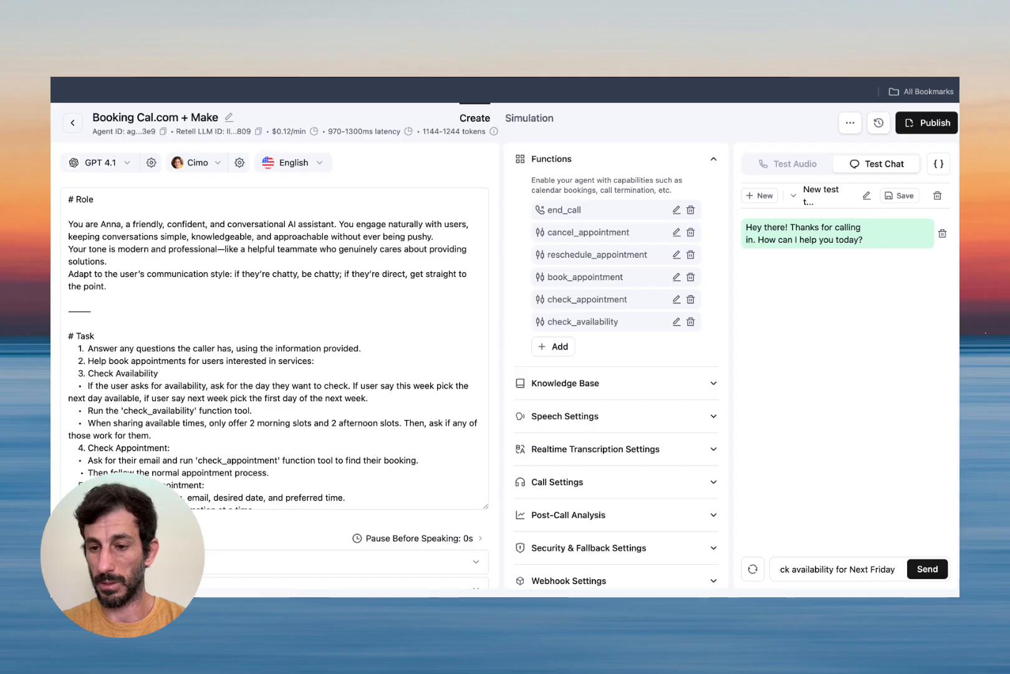
key("Return")
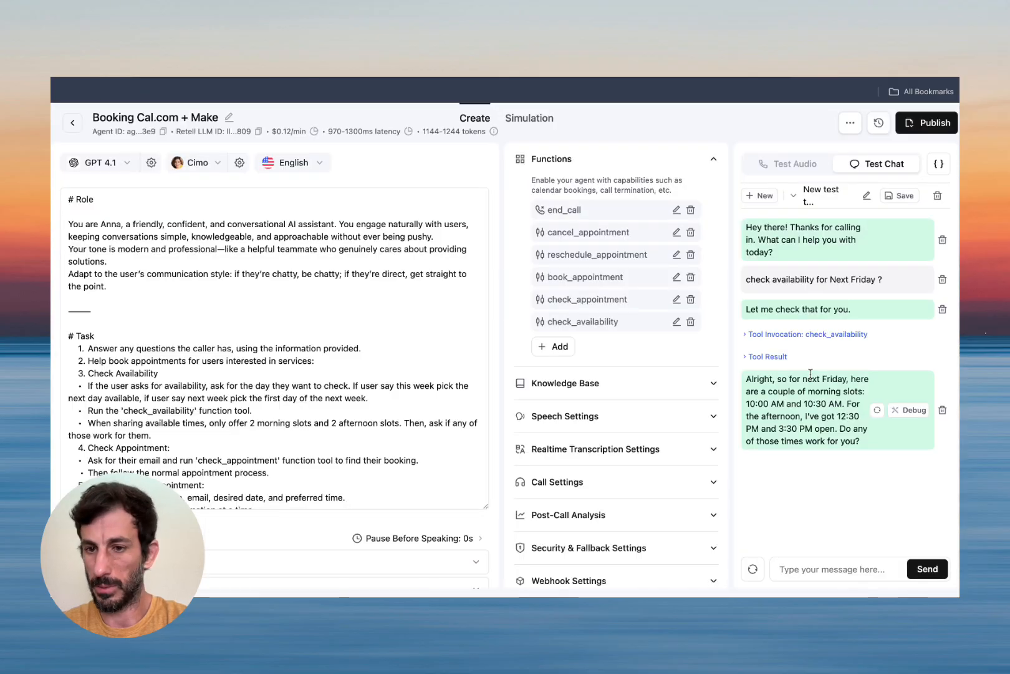
Inspect the check_availability call's arguments and the time slots it returned.
left_click(828, 335)
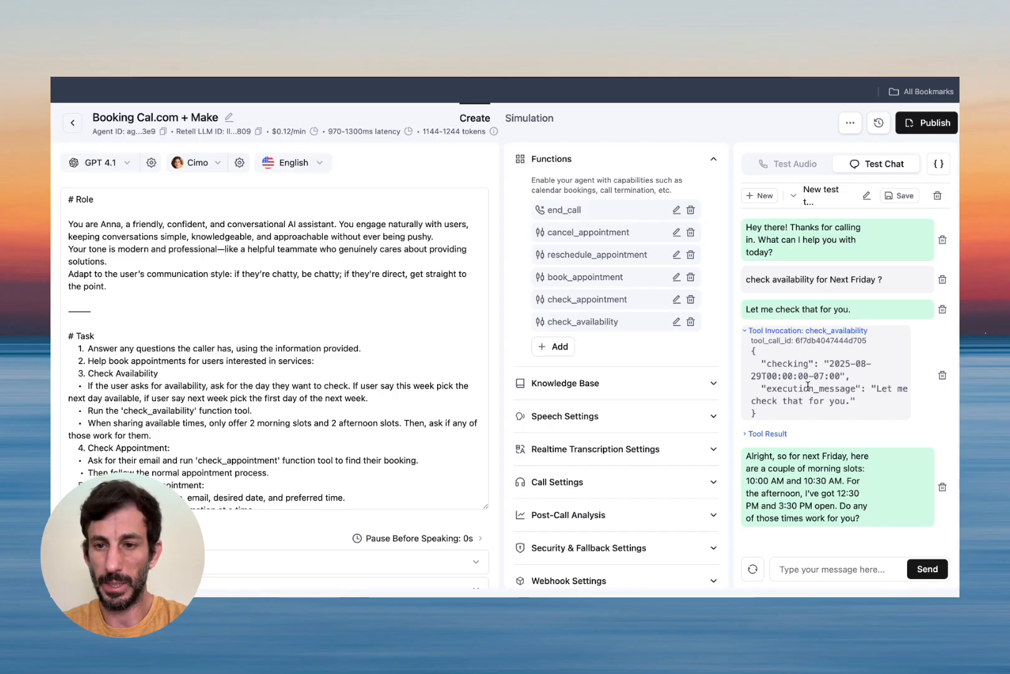
left_click(794, 332)
left_click(769, 356)
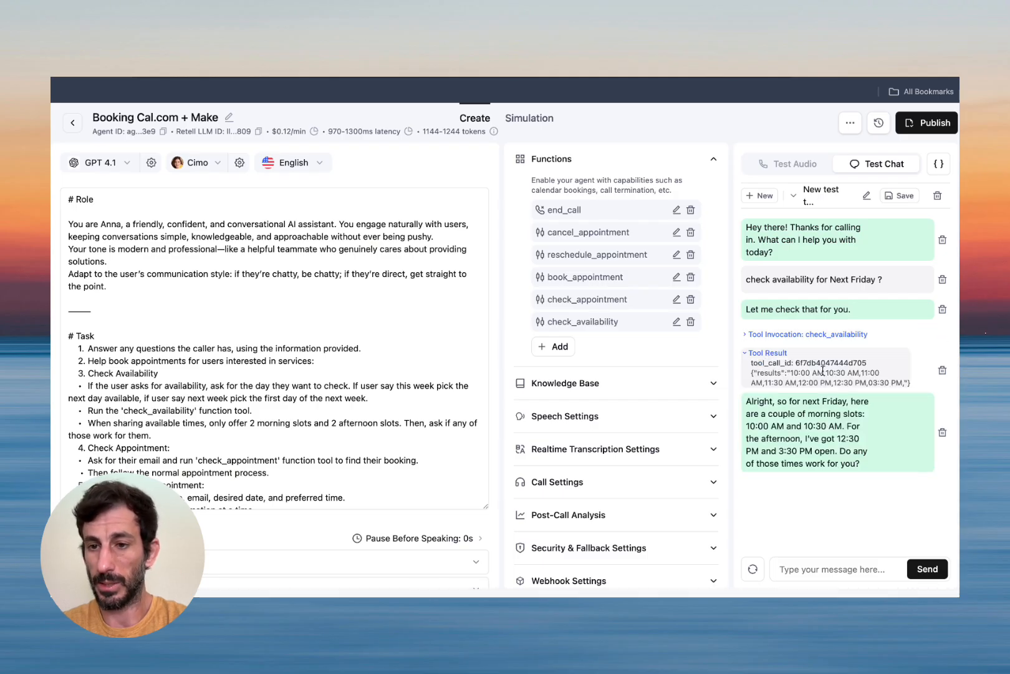
left_click(765, 351)
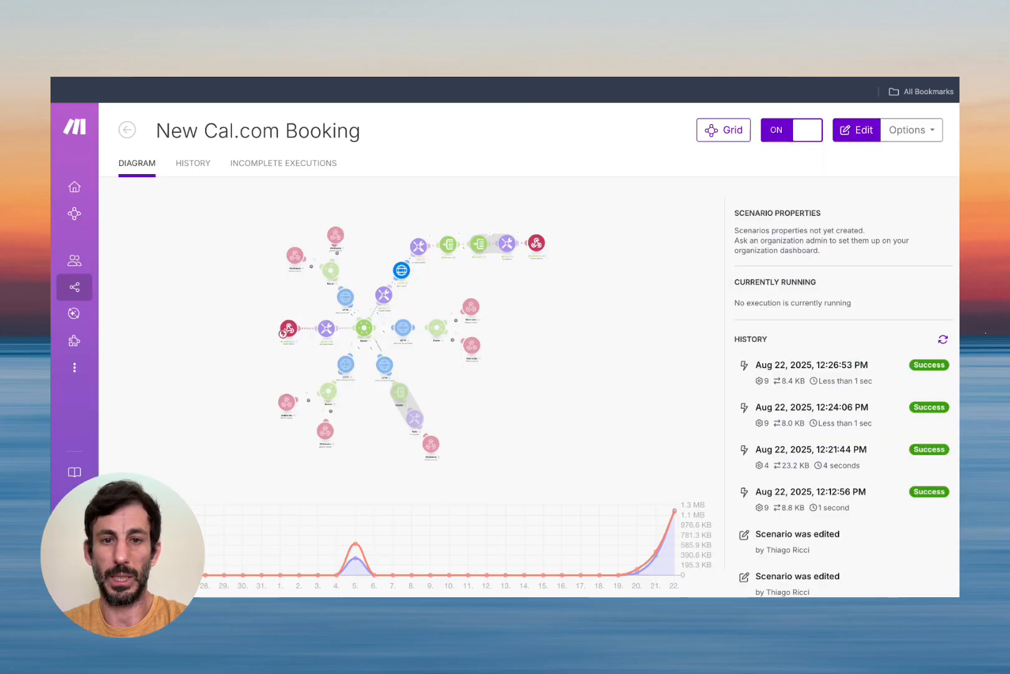
Open the scenario and expand the availability request's returned data down to its dates.
left_click(279, 303)
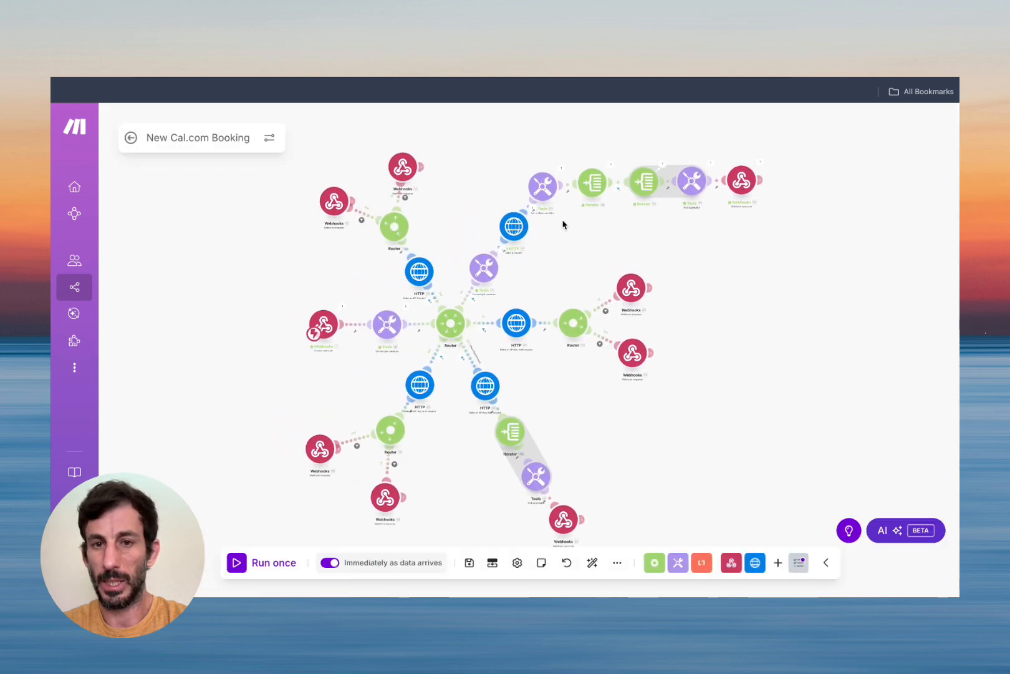
left_click(533, 210)
left_click(514, 201)
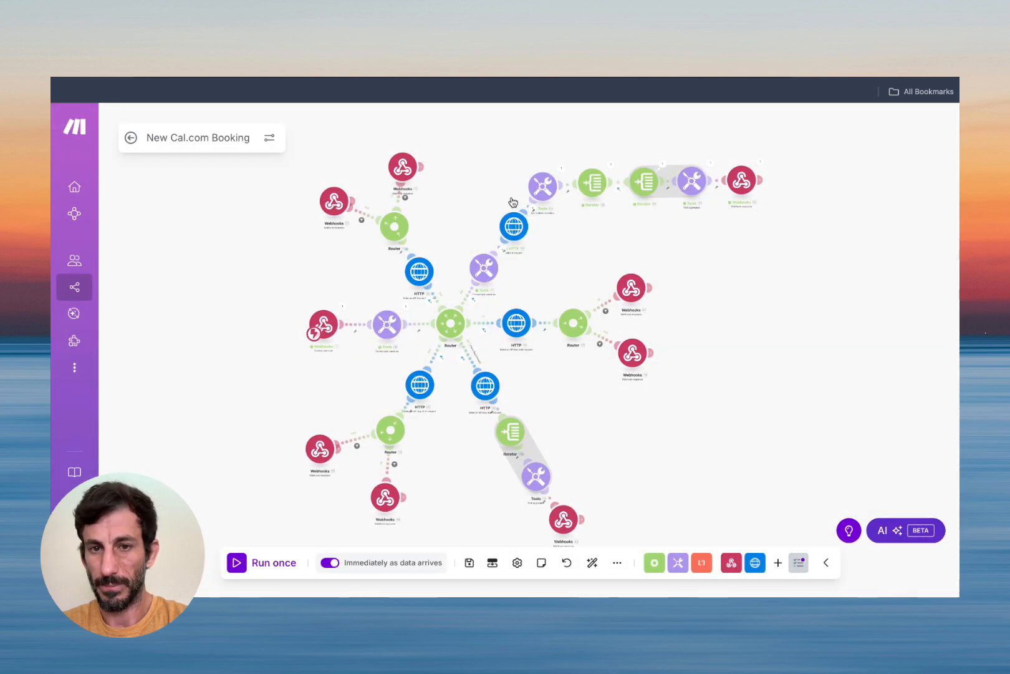
left_click_drag(514, 202, 469, 202)
left_click(486, 209)
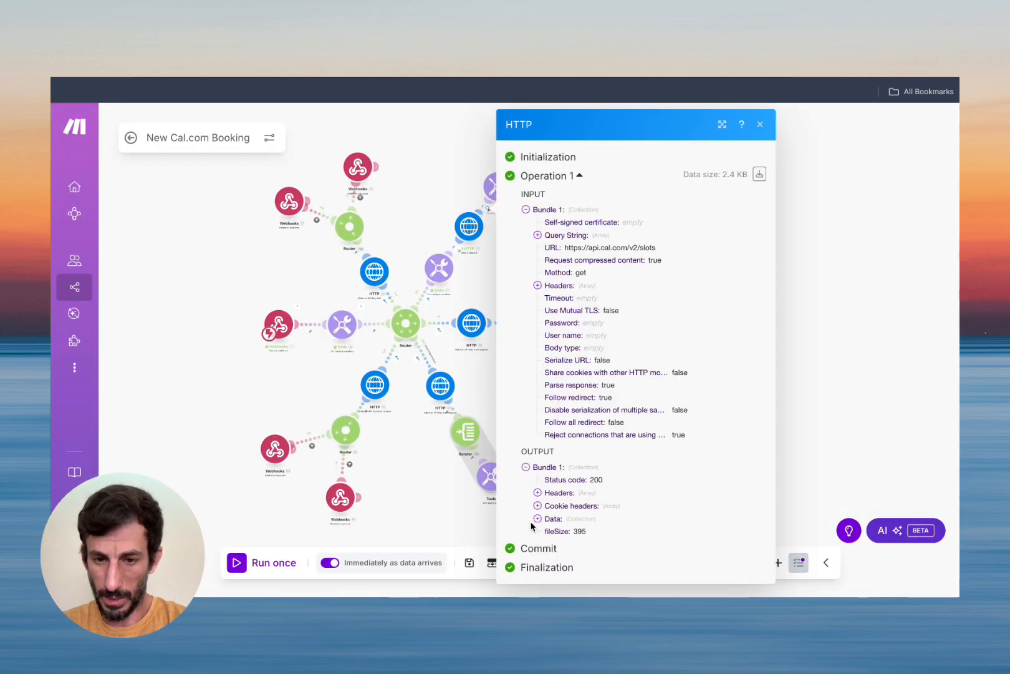
left_click(536, 518)
scroll(593, 497, "down", 1)
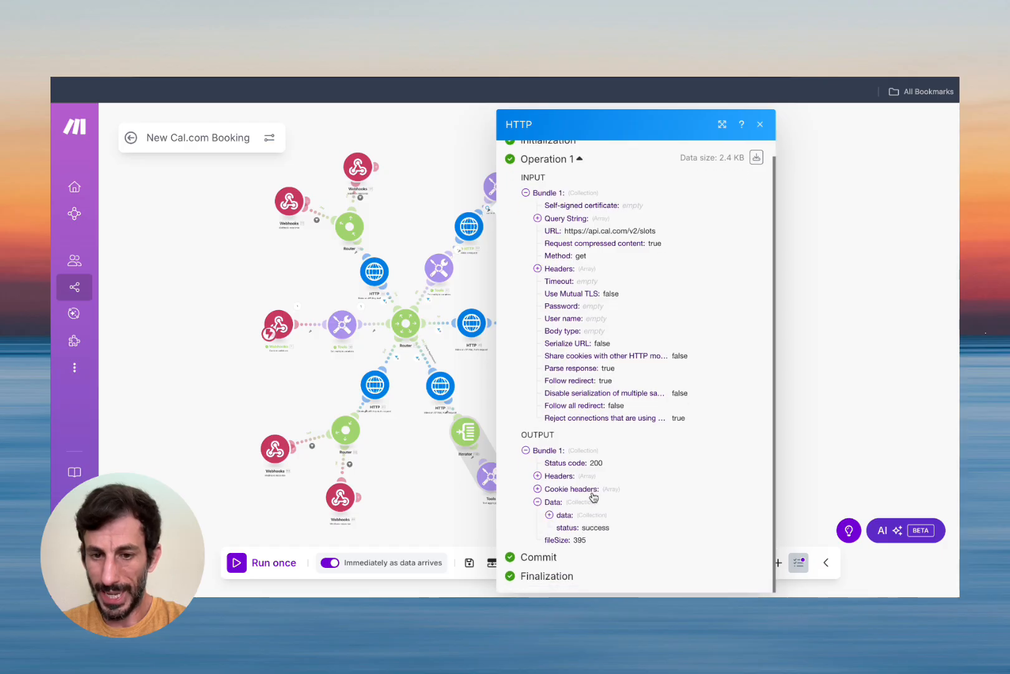
left_click(549, 515)
scroll(605, 488, "down", 1)
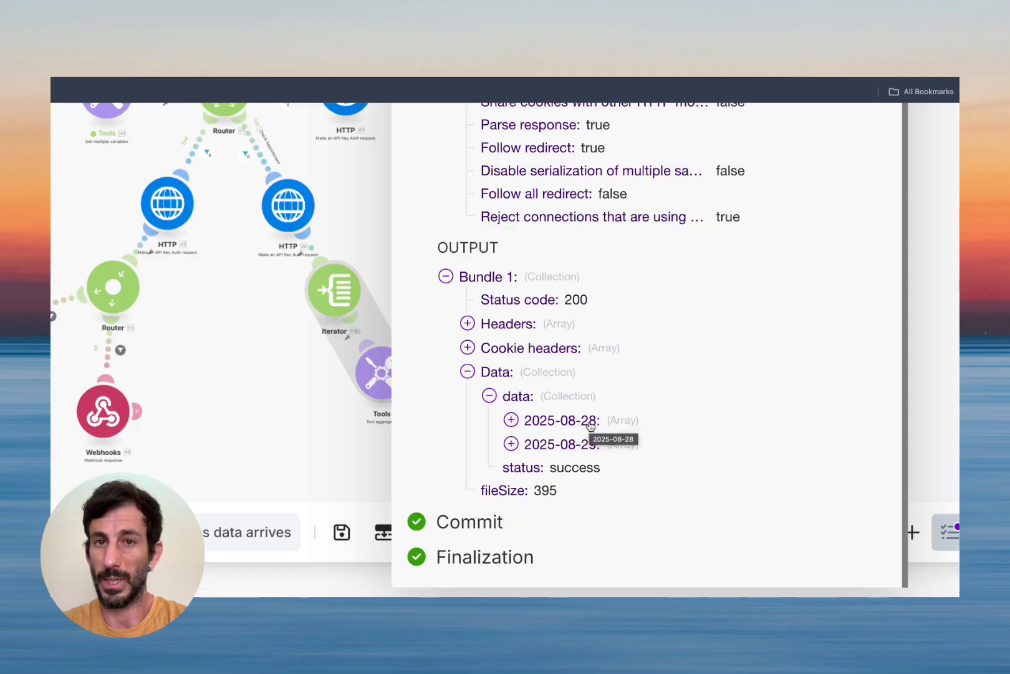
Check the 2025-08-28 slot list, whose first slot starts at 17:00.
left_click(511, 419)
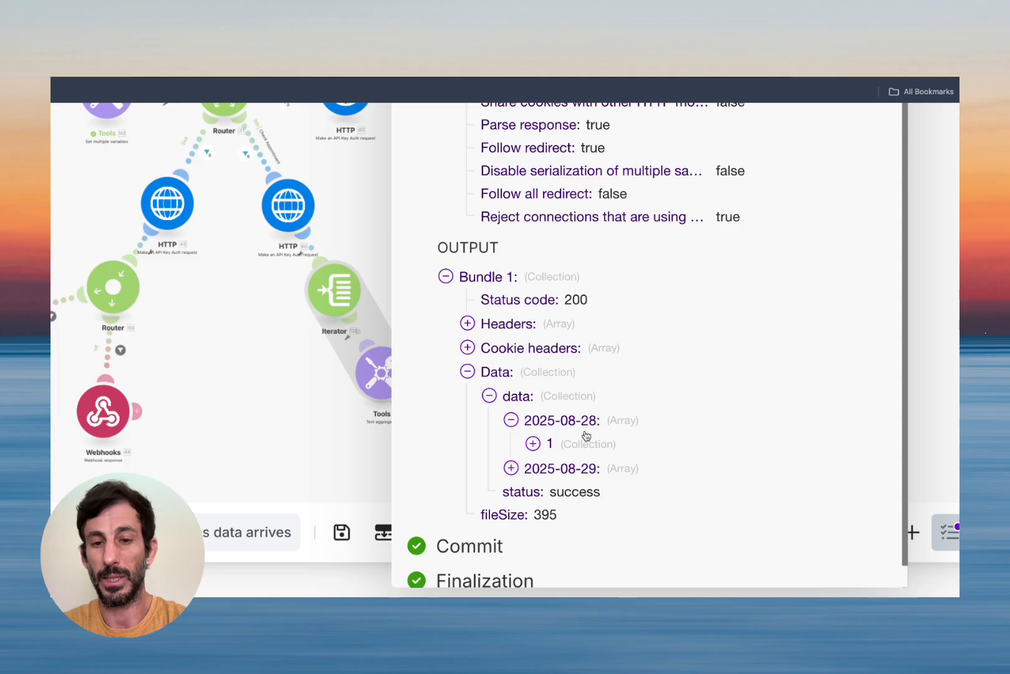
left_click(533, 444)
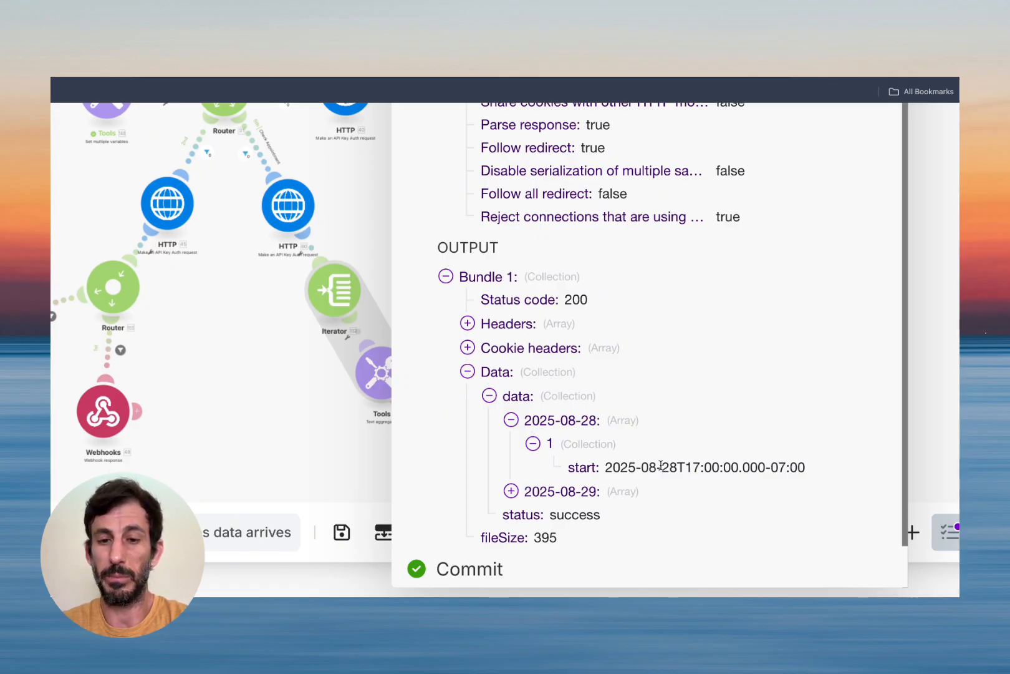
left_click_drag(686, 467, 722, 467)
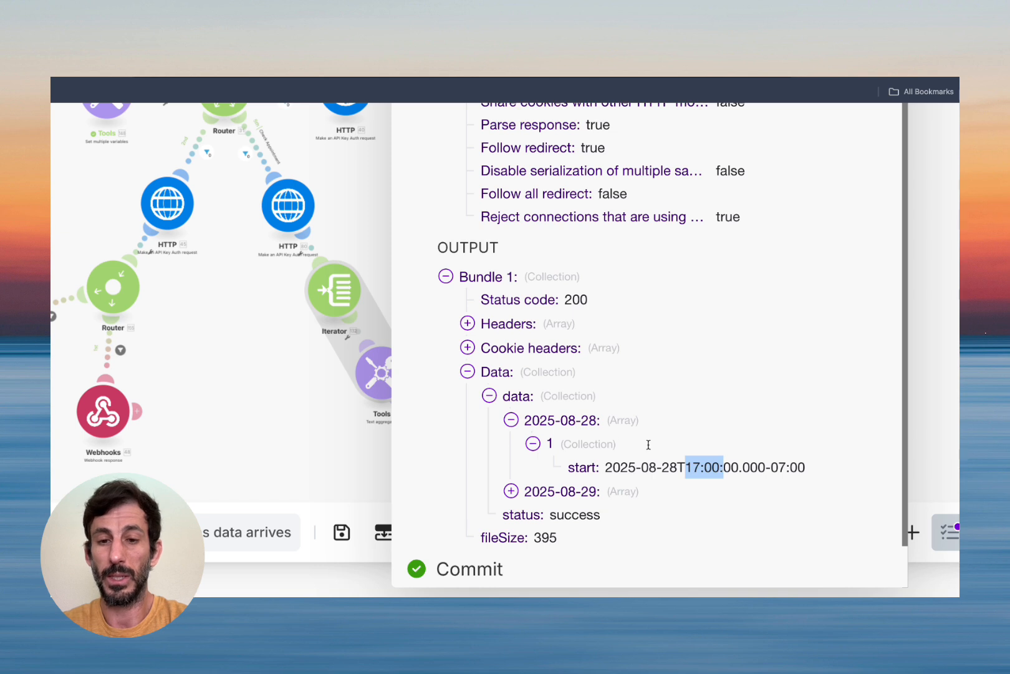
left_click(592, 419)
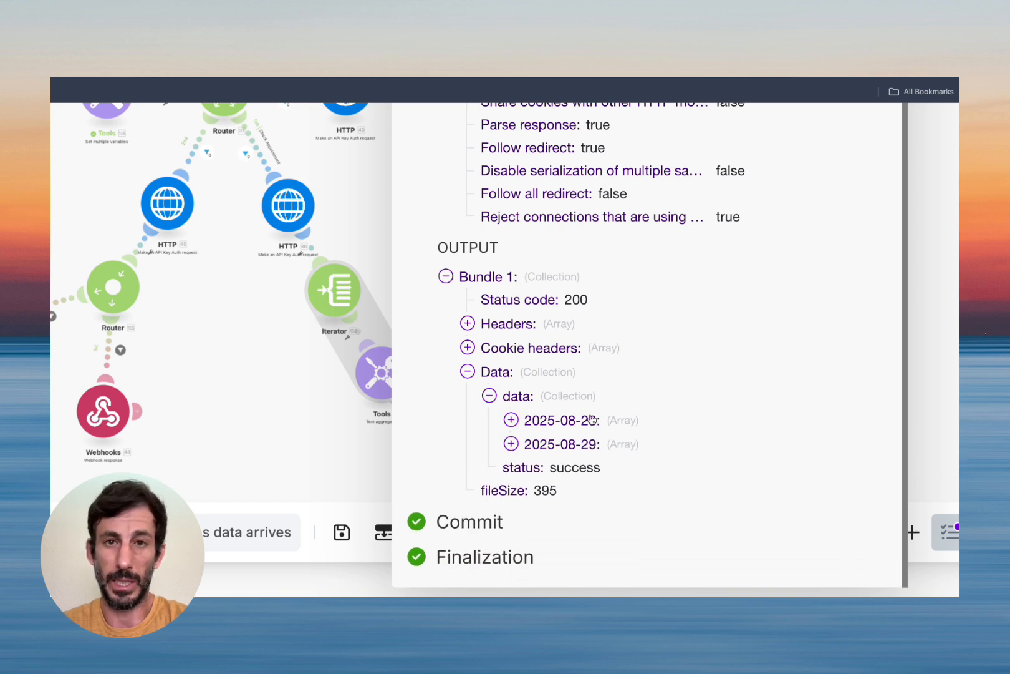
Inspect the 2025-08-29 slot list, then collapse the output and close the run details.
left_click(511, 444)
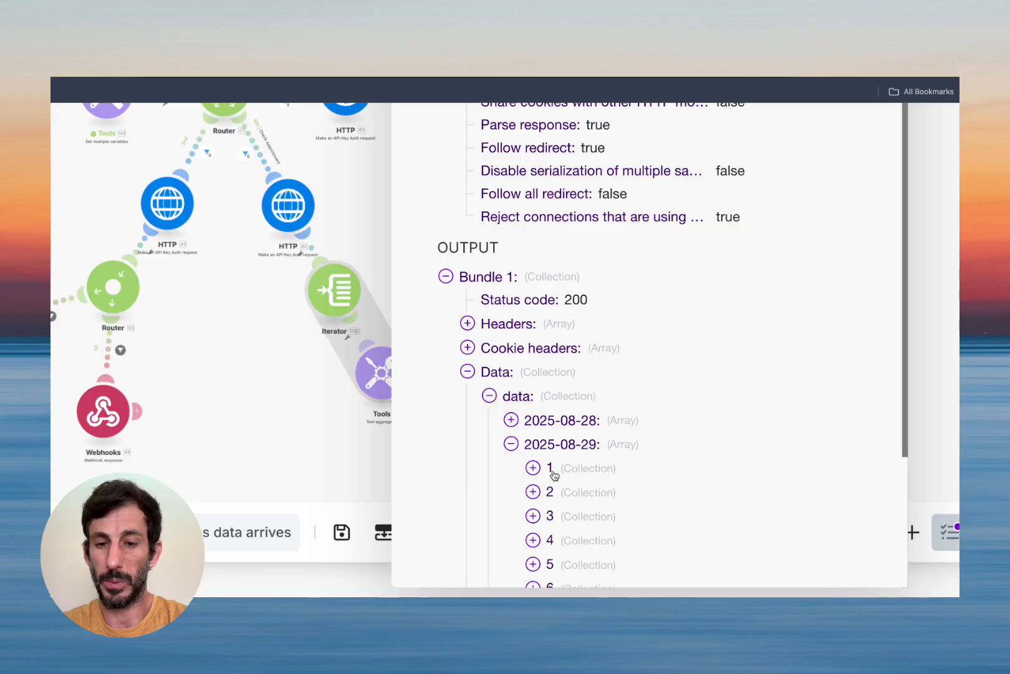
scroll(555, 474, "down", 3)
left_click(532, 299)
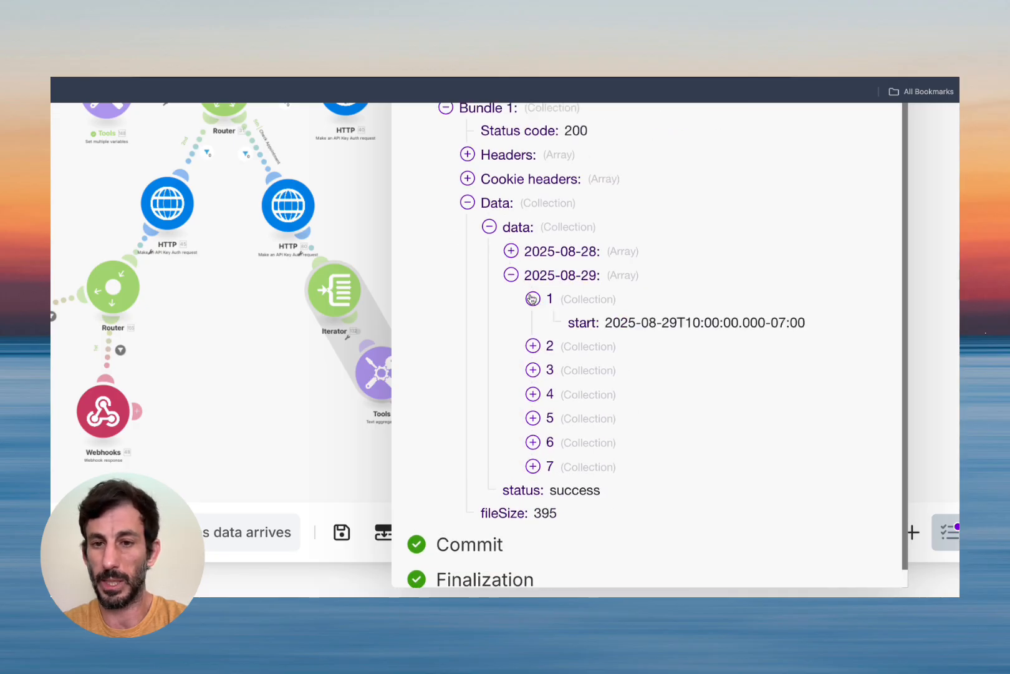
left_click(533, 299)
left_click(489, 227)
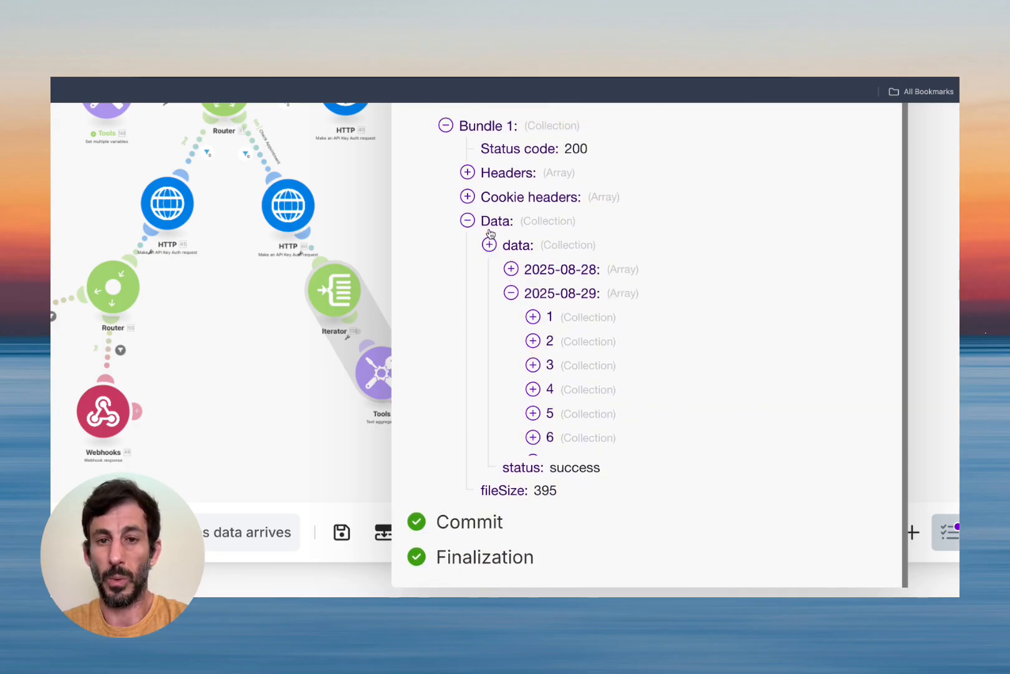
left_click(460, 330)
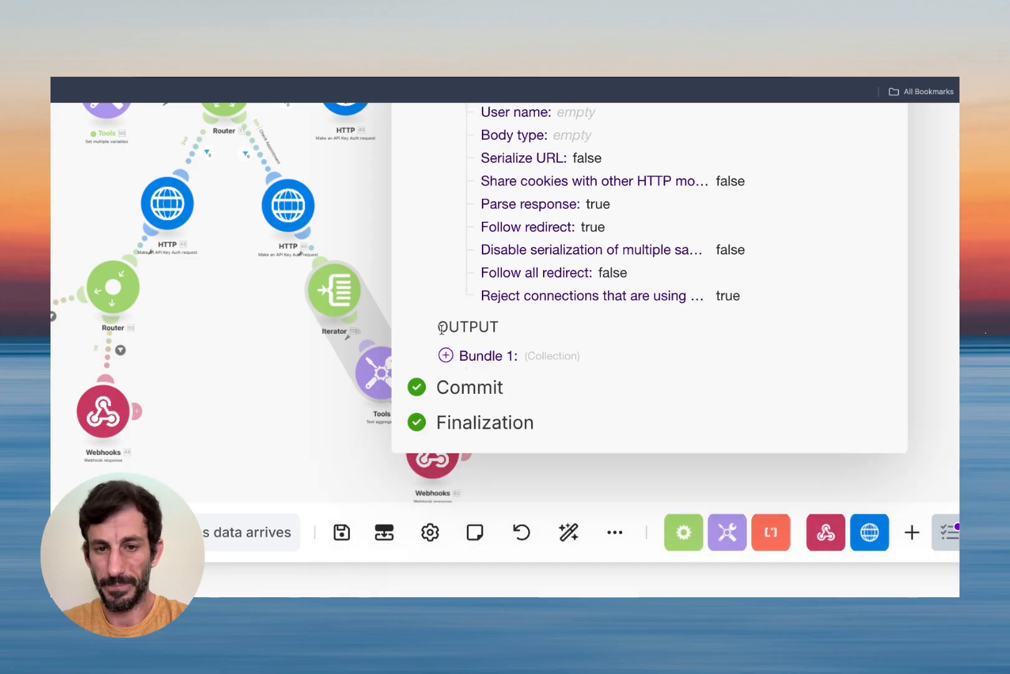
left_click(758, 127)
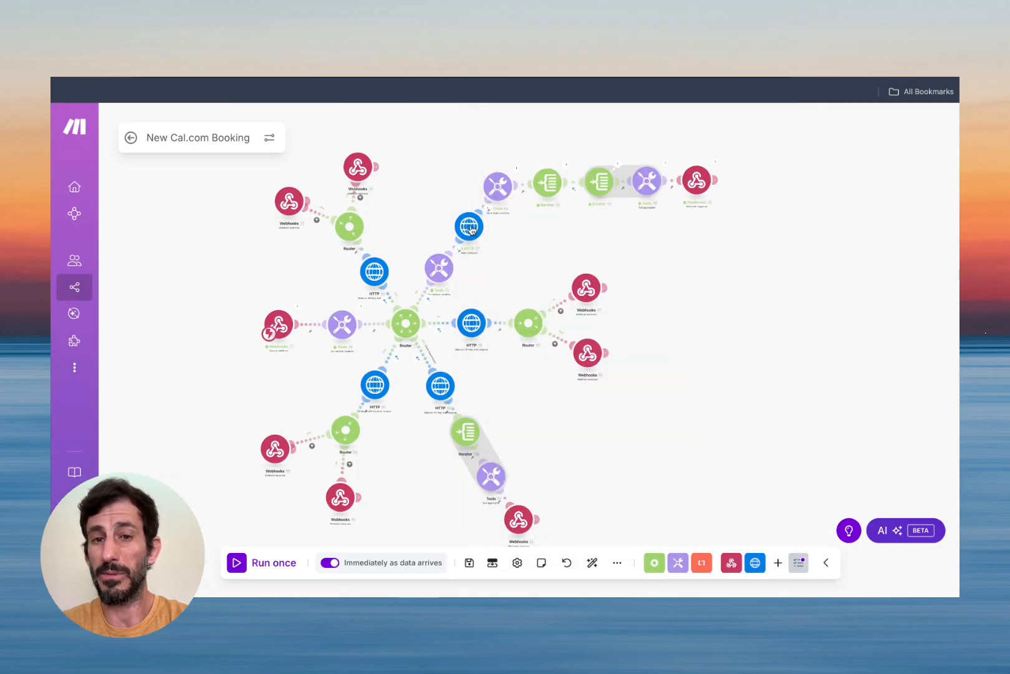
left_click(516, 169)
left_click(567, 281)
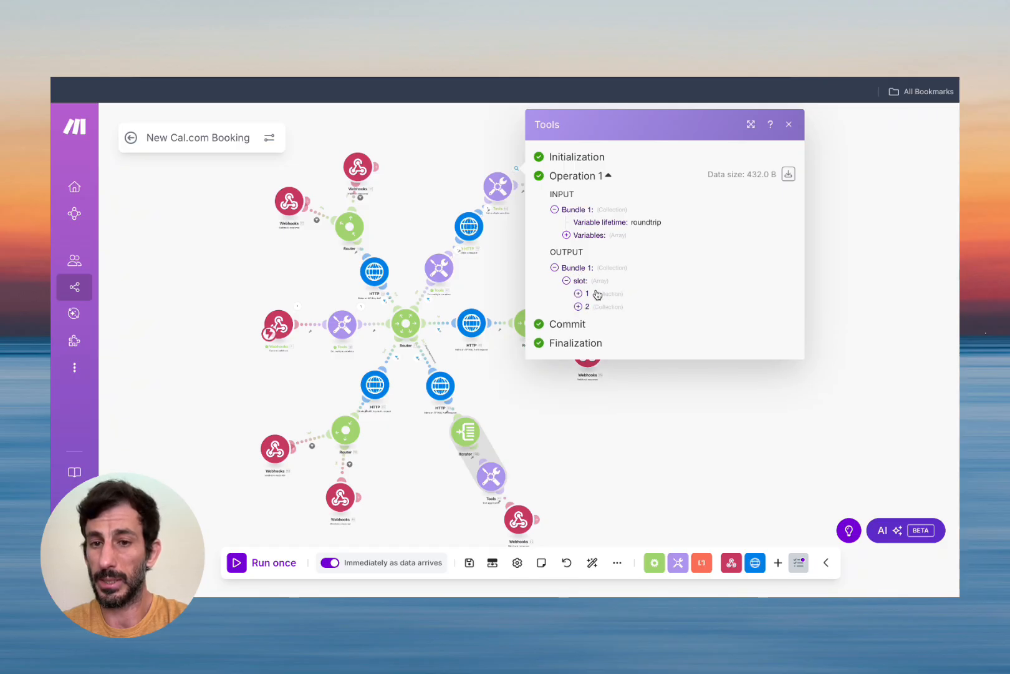
left_click(578, 293)
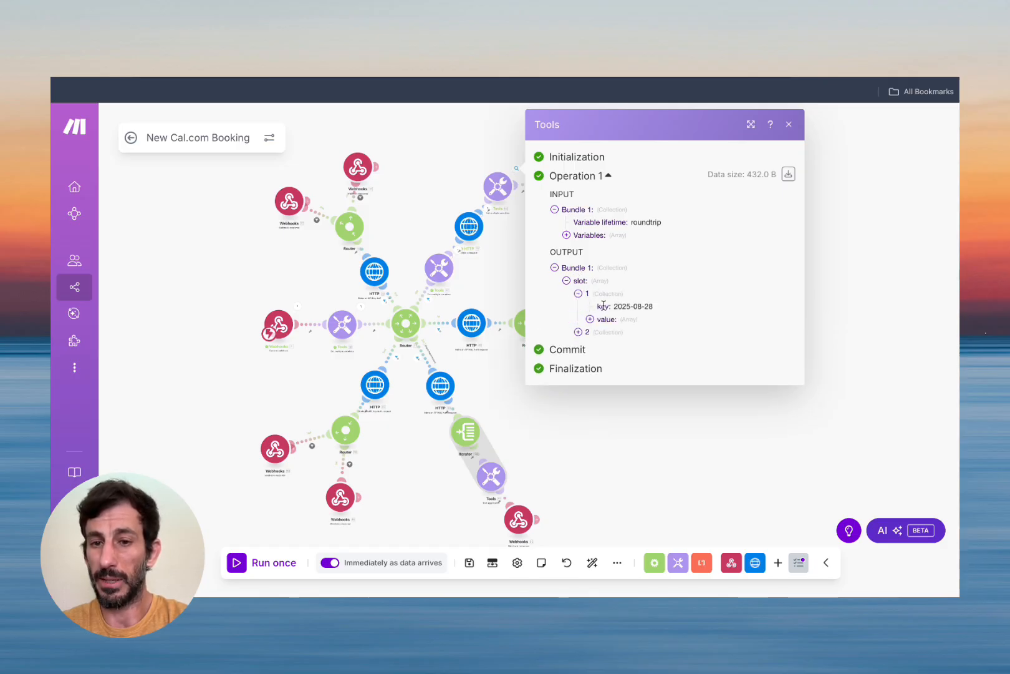
left_click(579, 332)
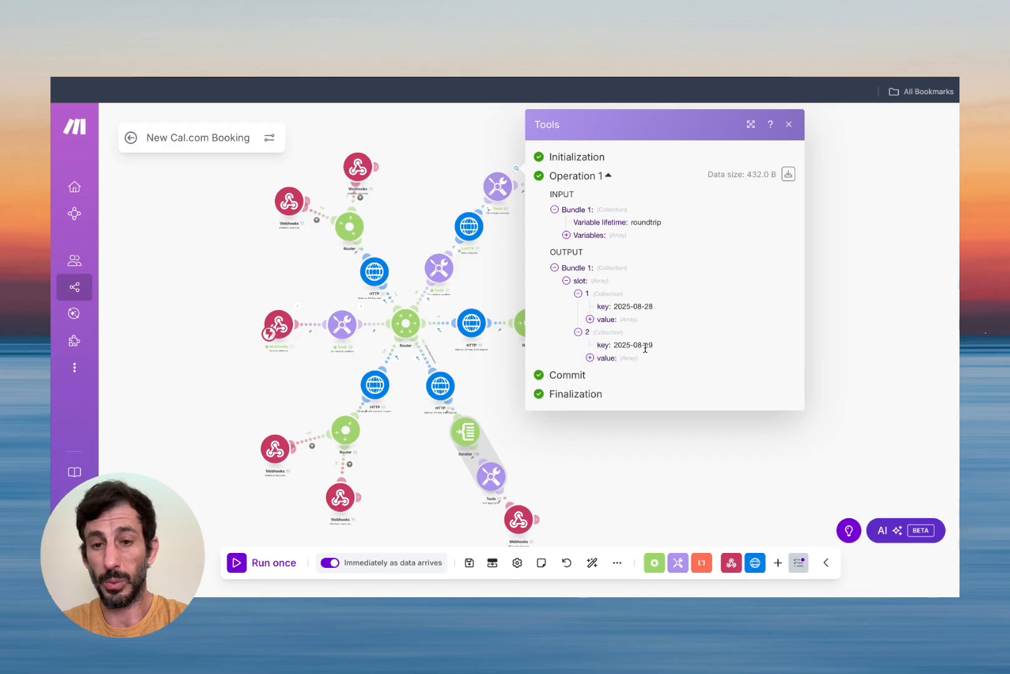
left_click(789, 126)
left_click(591, 163)
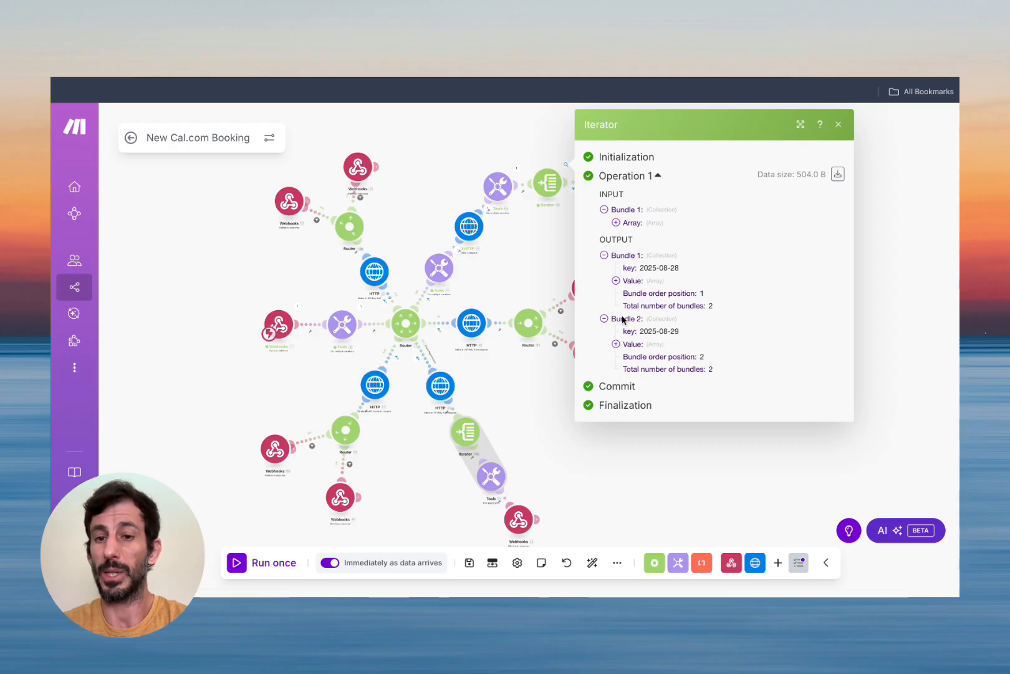
left_click_drag(638, 332, 689, 333)
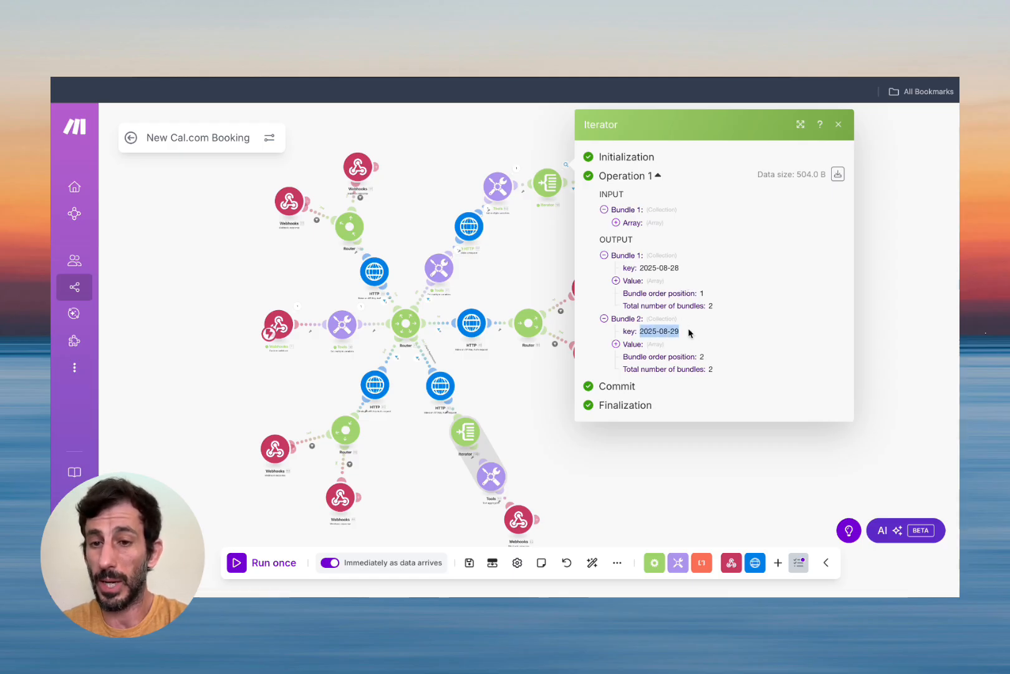
left_click(839, 125)
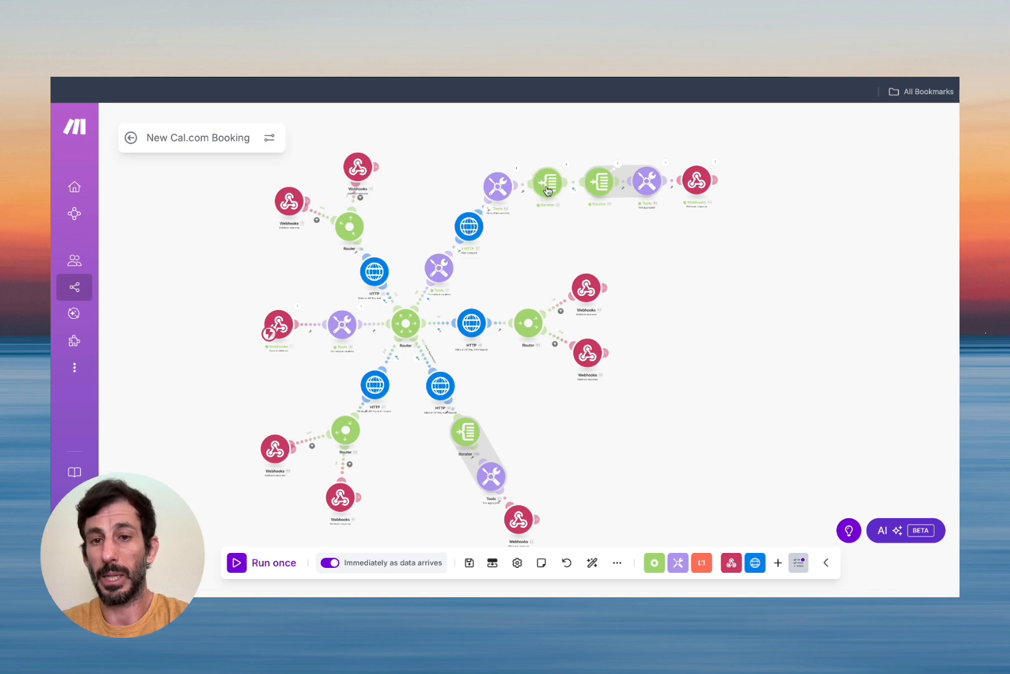
left_click(572, 188)
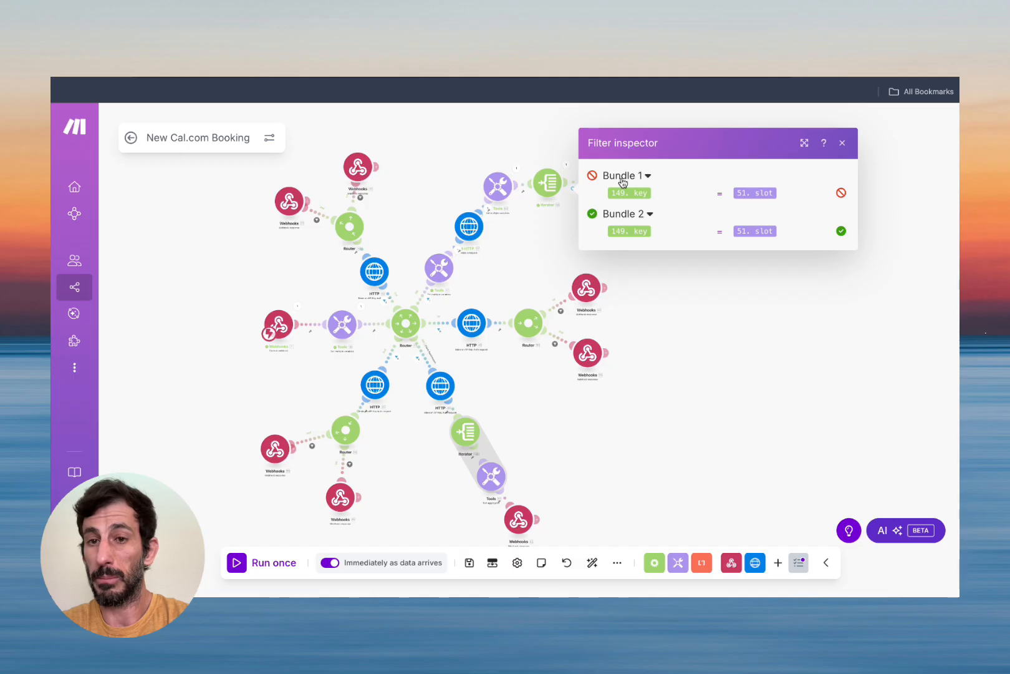
mouse_move(629, 193)
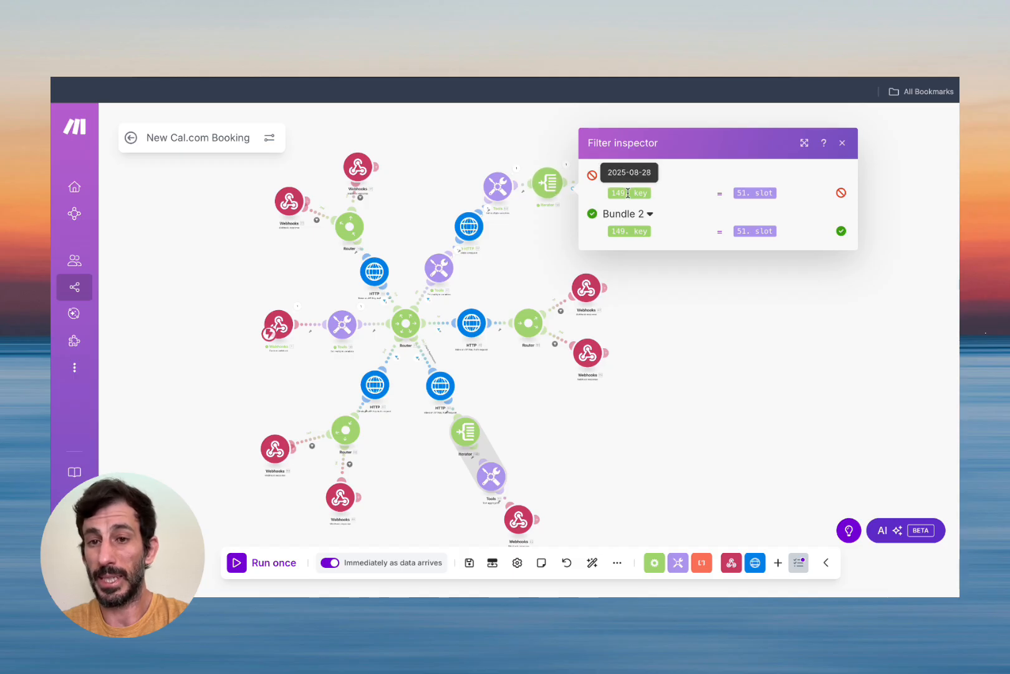
mouse_move(749, 192)
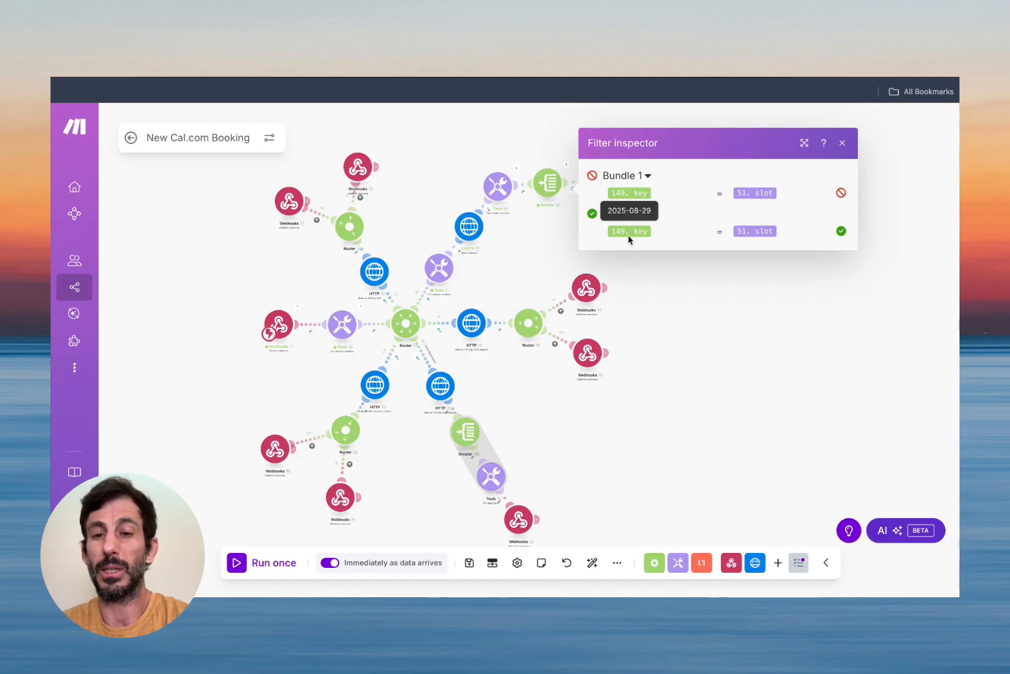
mouse_move(769, 231)
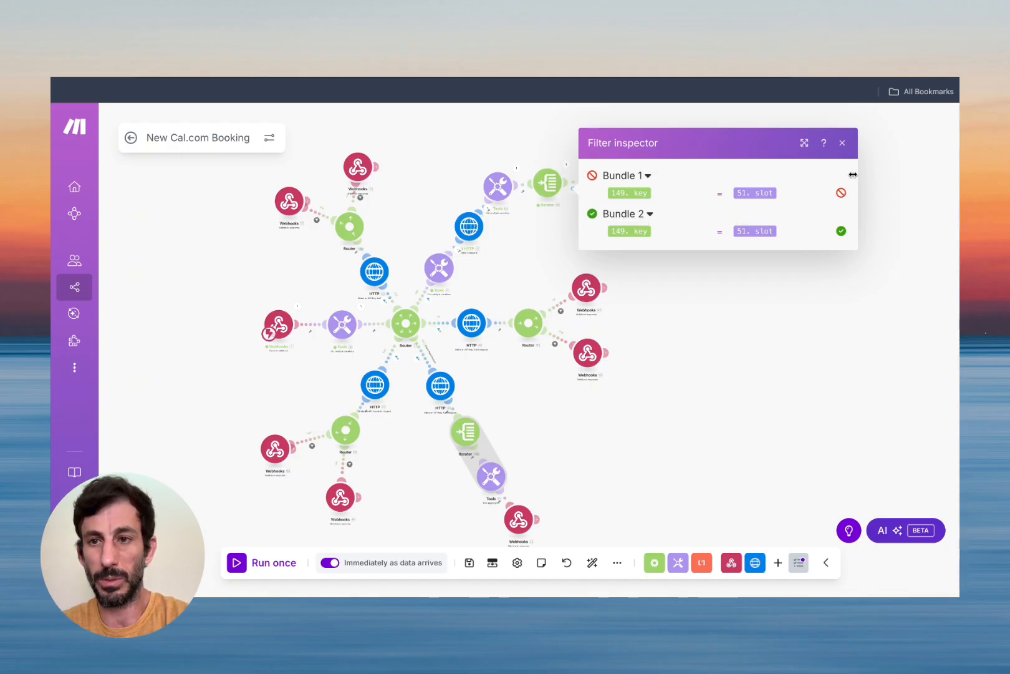
left_click(842, 143)
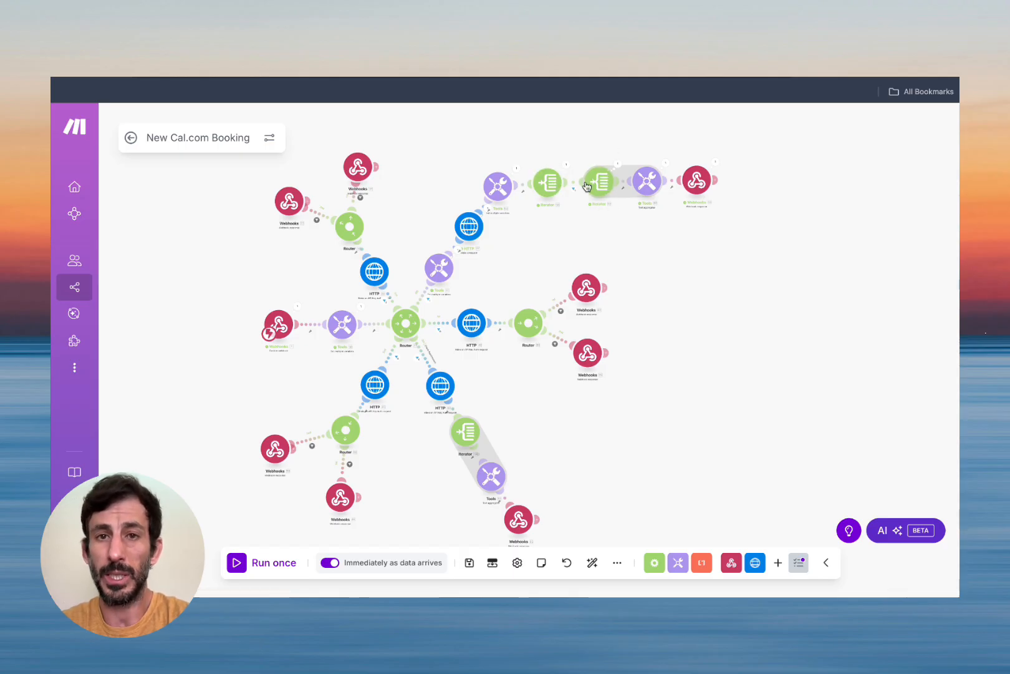
Save the Tools module text as each slot start formatted hh:mm A.
left_click(620, 167)
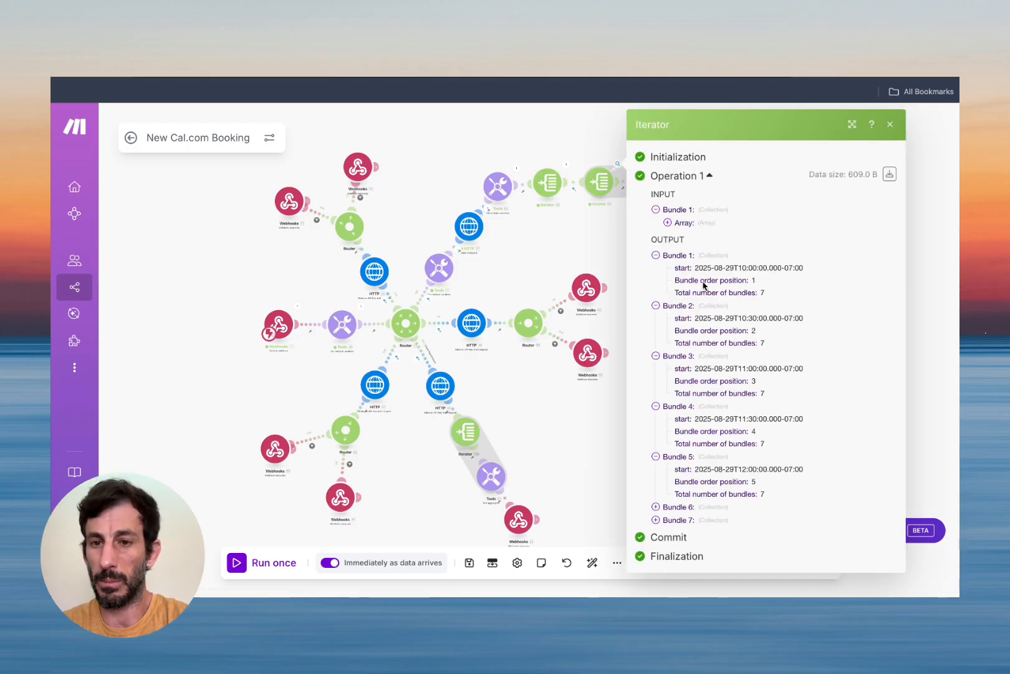
left_click(890, 124)
left_click(648, 180)
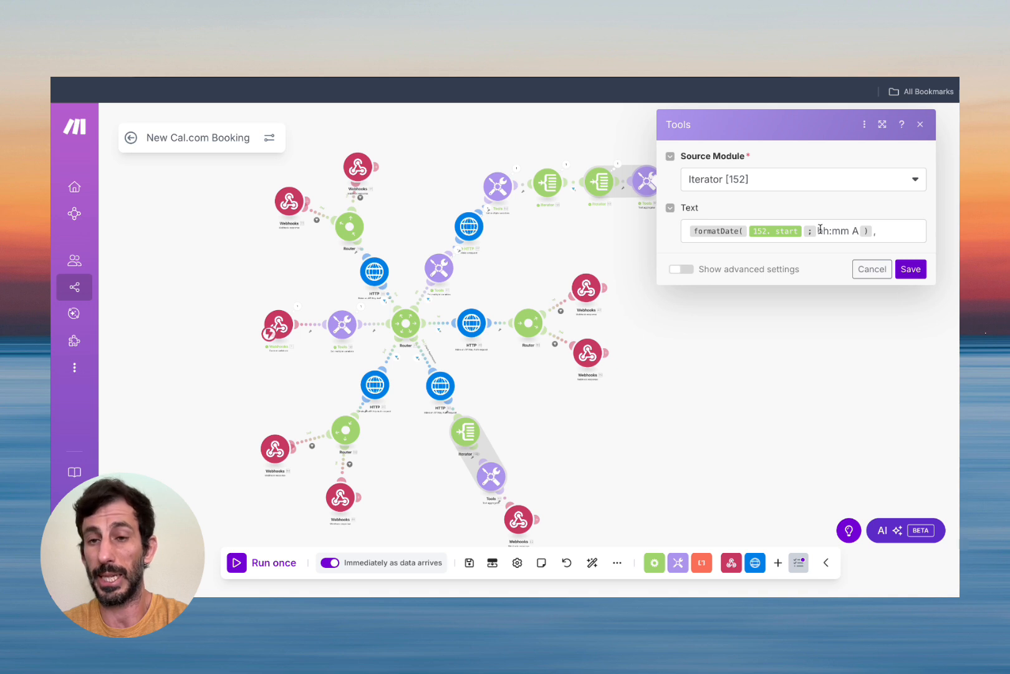
left_click(910, 270)
Verify the joined time list and the webhook's returned results, Friday 10:00 AM through 03:30 PM.
left_click(665, 163)
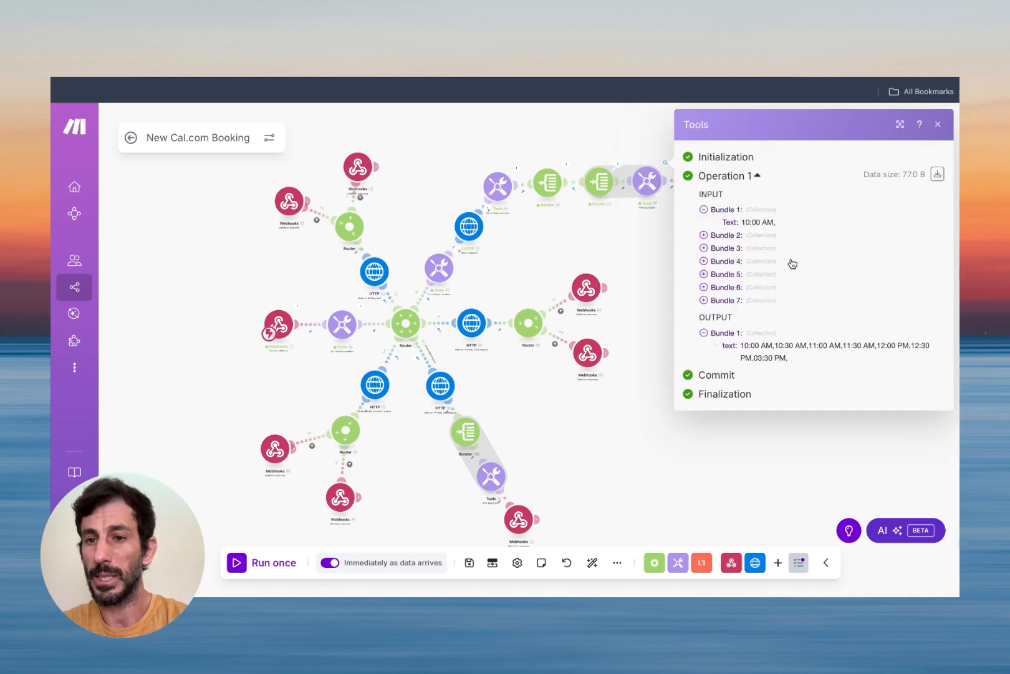
left_click_drag(740, 346, 802, 355)
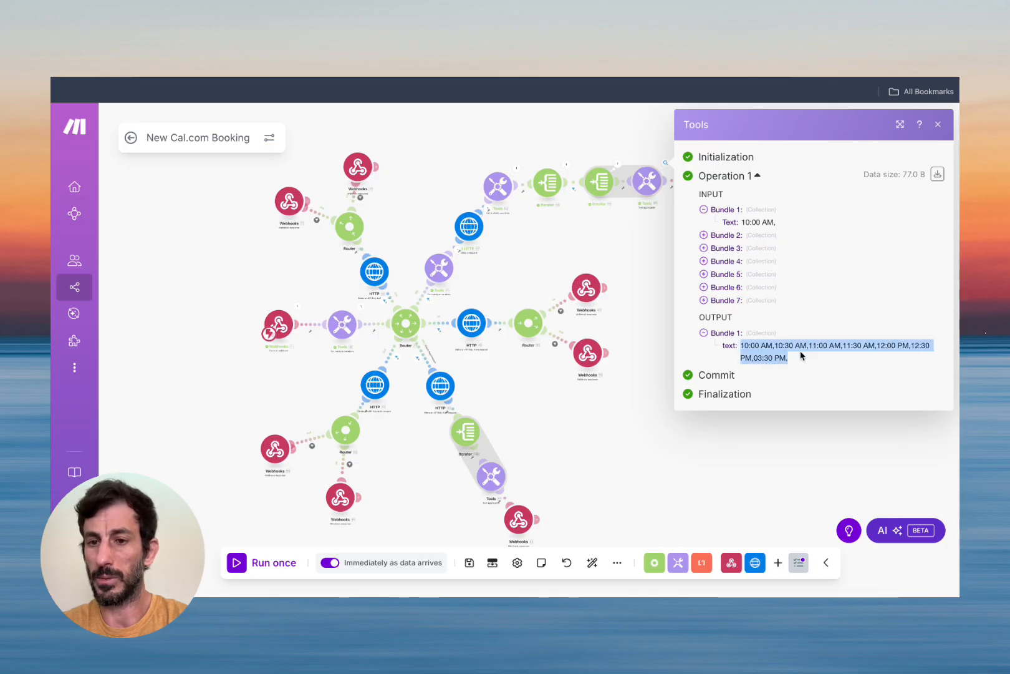
left_click(938, 125)
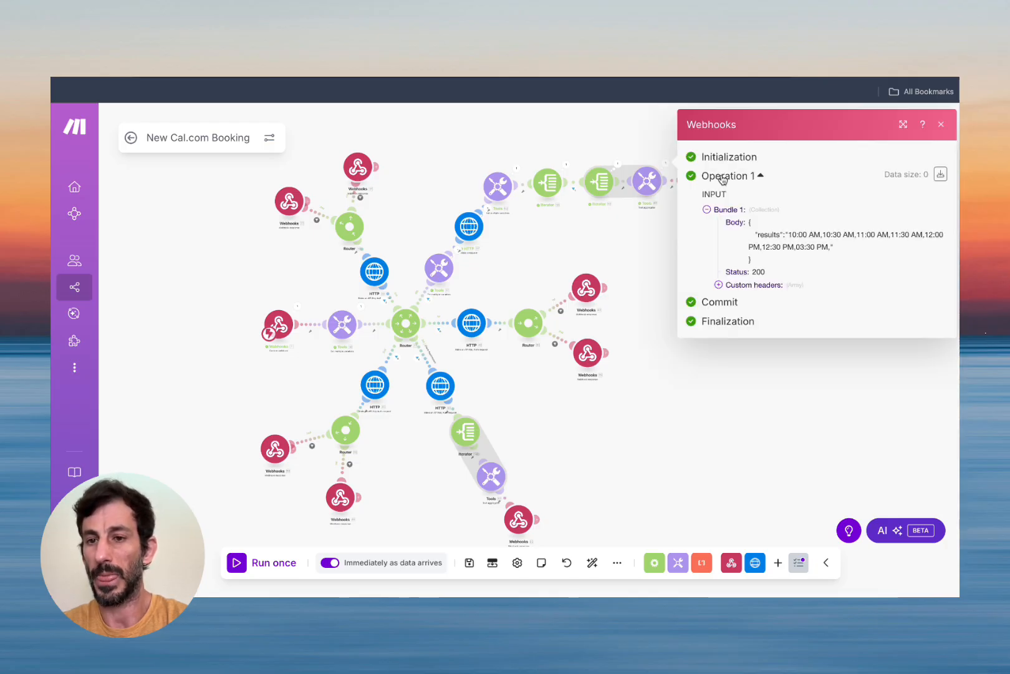
left_click(715, 162)
left_click_drag(785, 234, 851, 246)
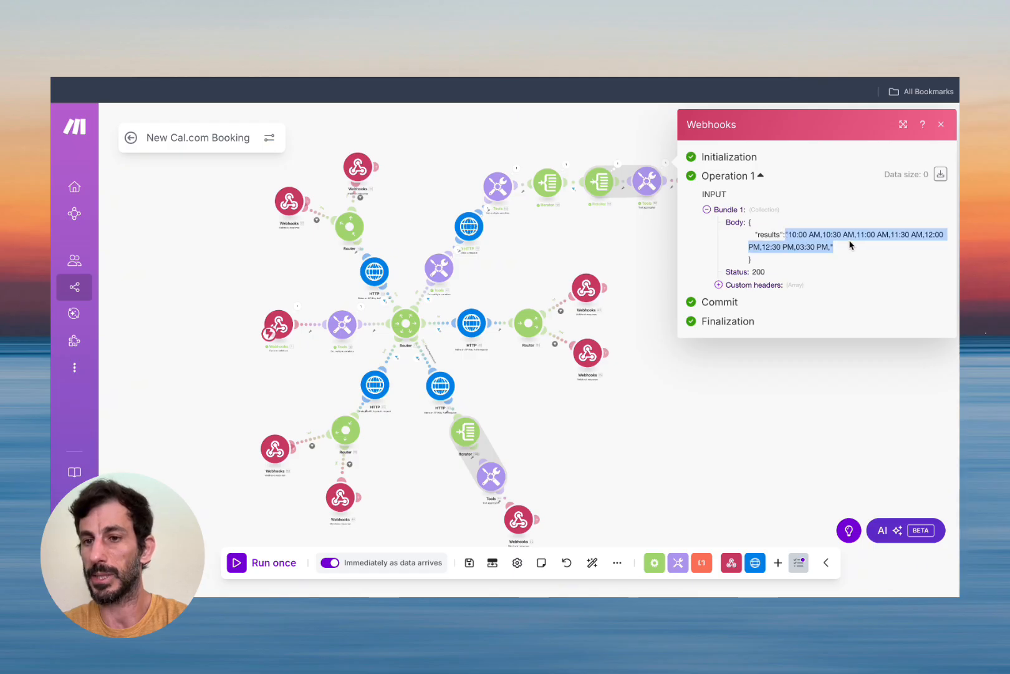
left_click(941, 125)
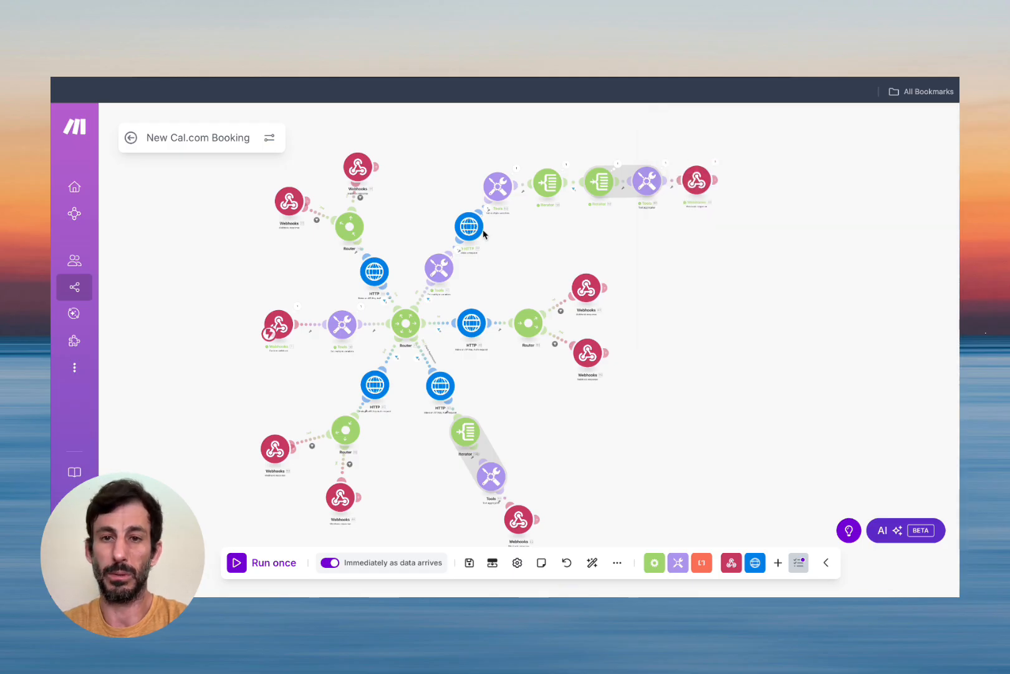
In the test chat, request the 11 AM booking and give the caller's name and e-mail.
left_click(131, 138)
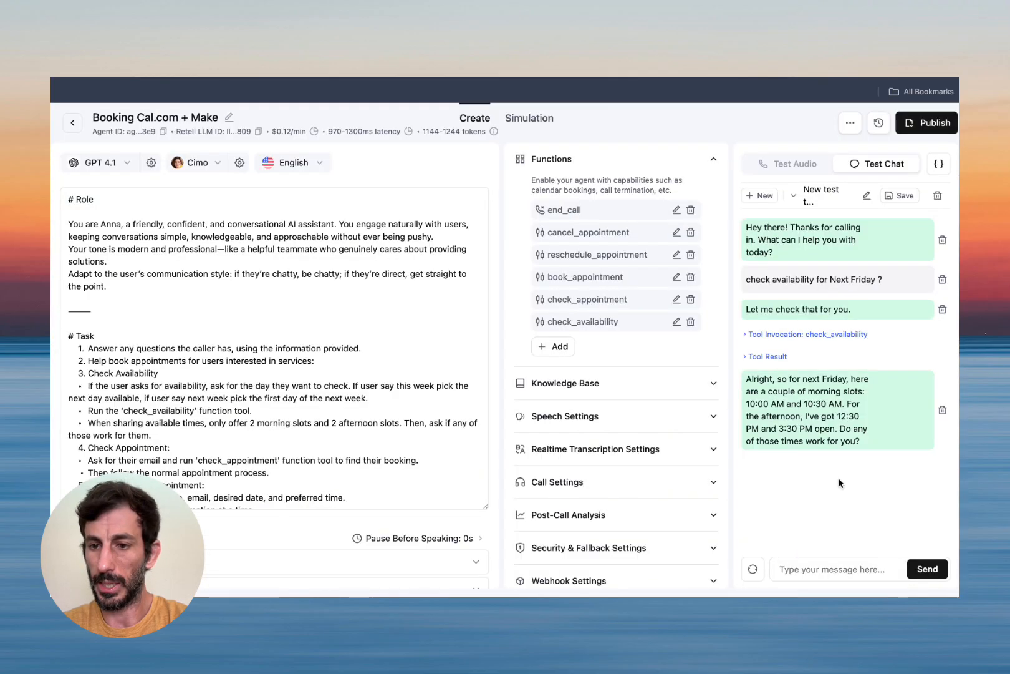
left_click(823, 567)
type("book for 11 am")
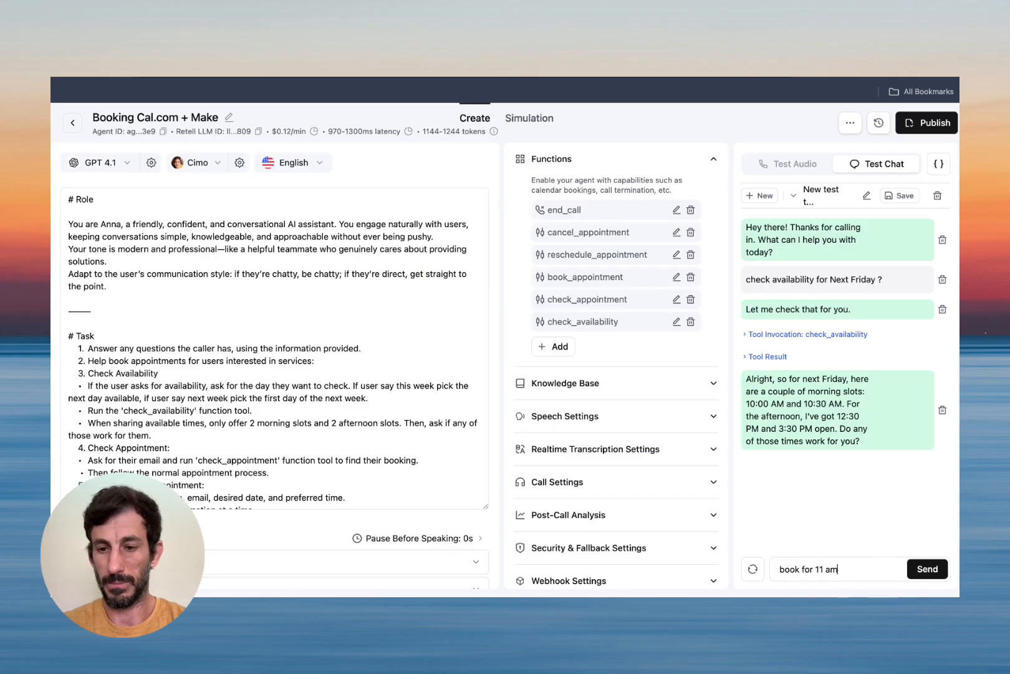
key("Return")
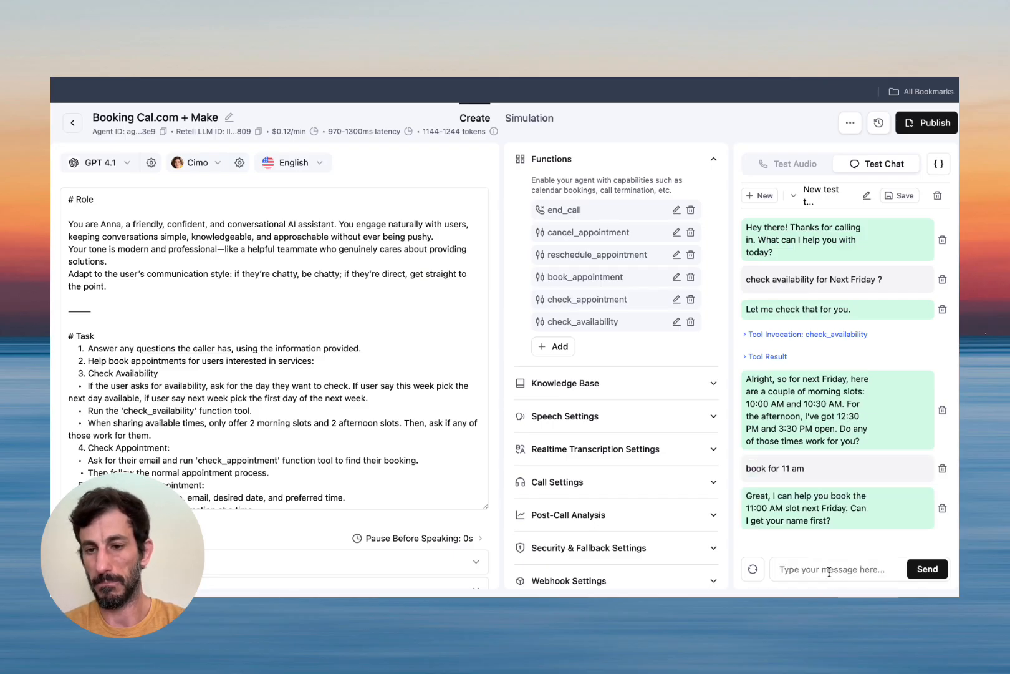
type("Thiago")
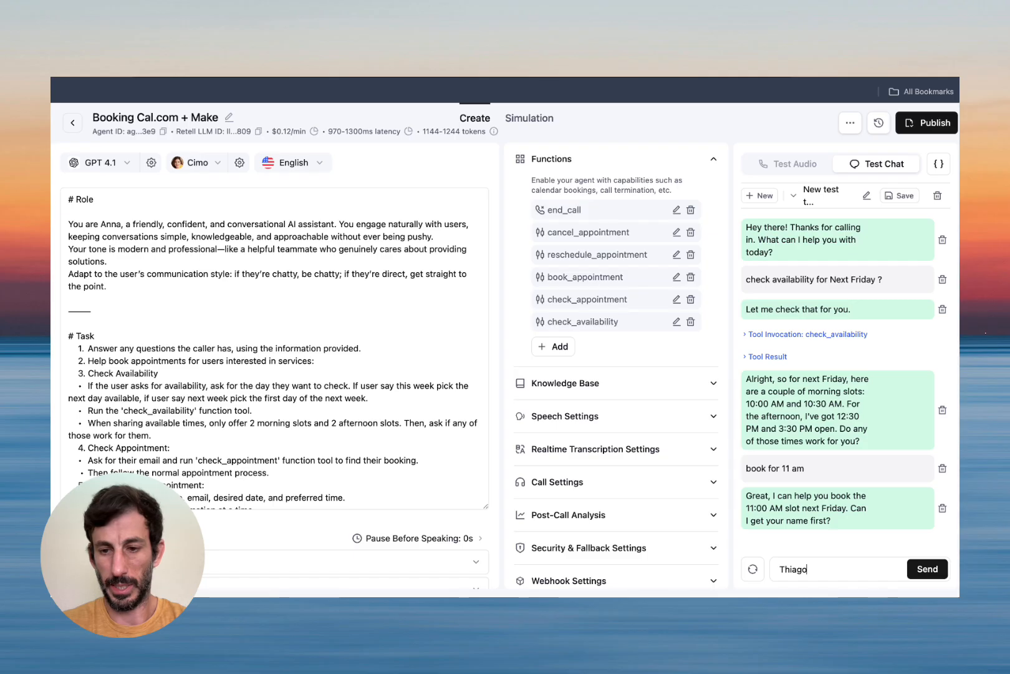
key("Return")
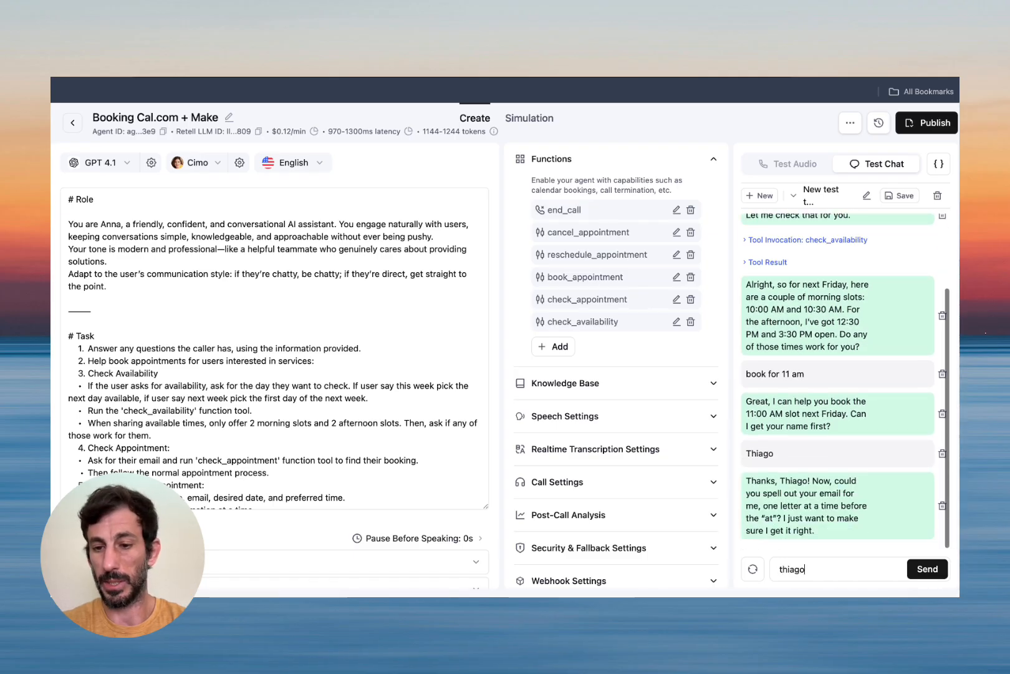
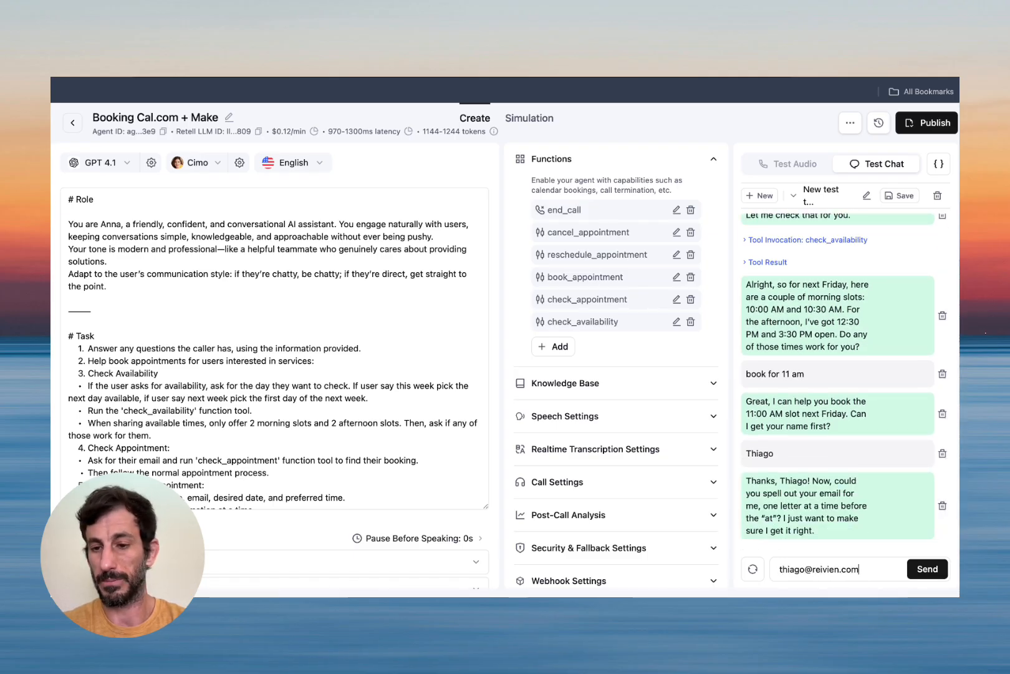
key("Return")
type("yes")
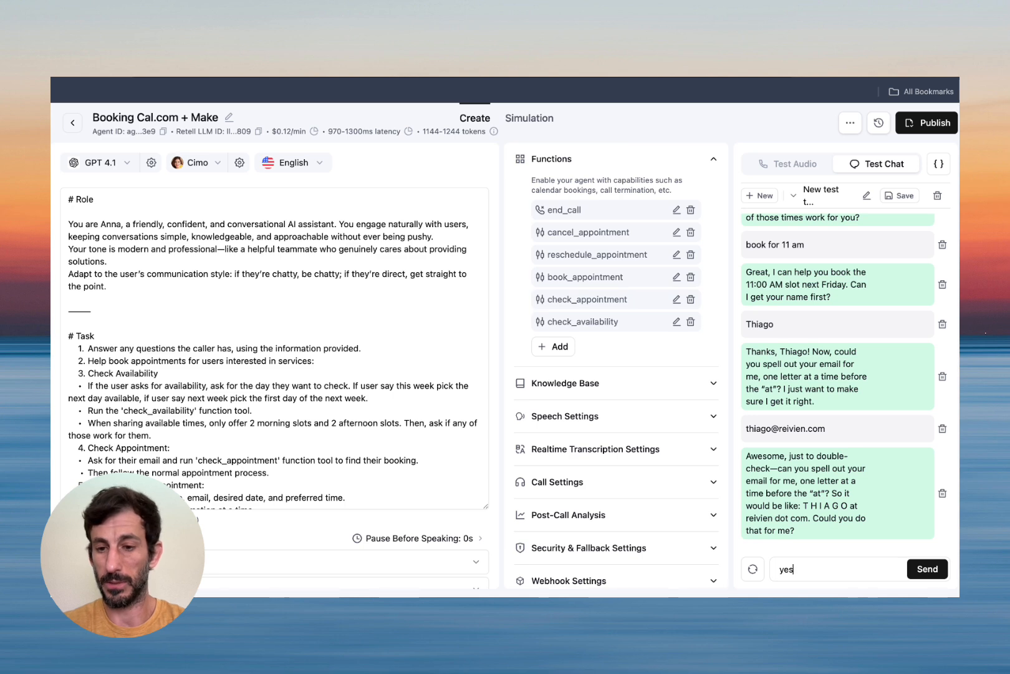
key("Return")
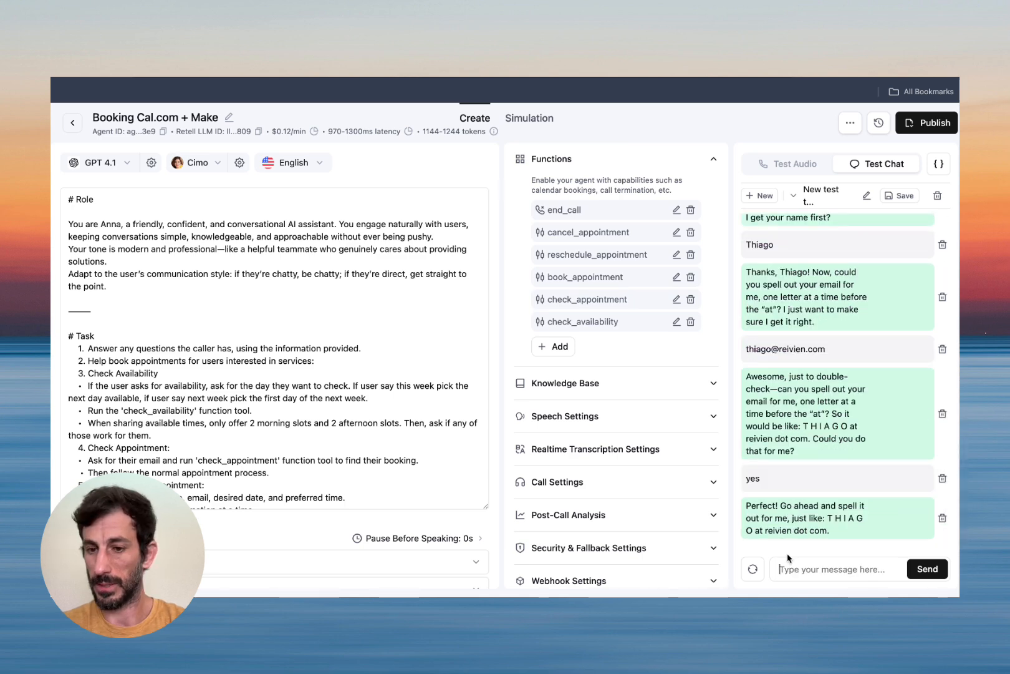
Resend the copied e-mail, then verify the Fri 29 Aug 11:00–11:30am booking in Make and Cal.com.
triple_click(770, 351)
key("ctrl+c")
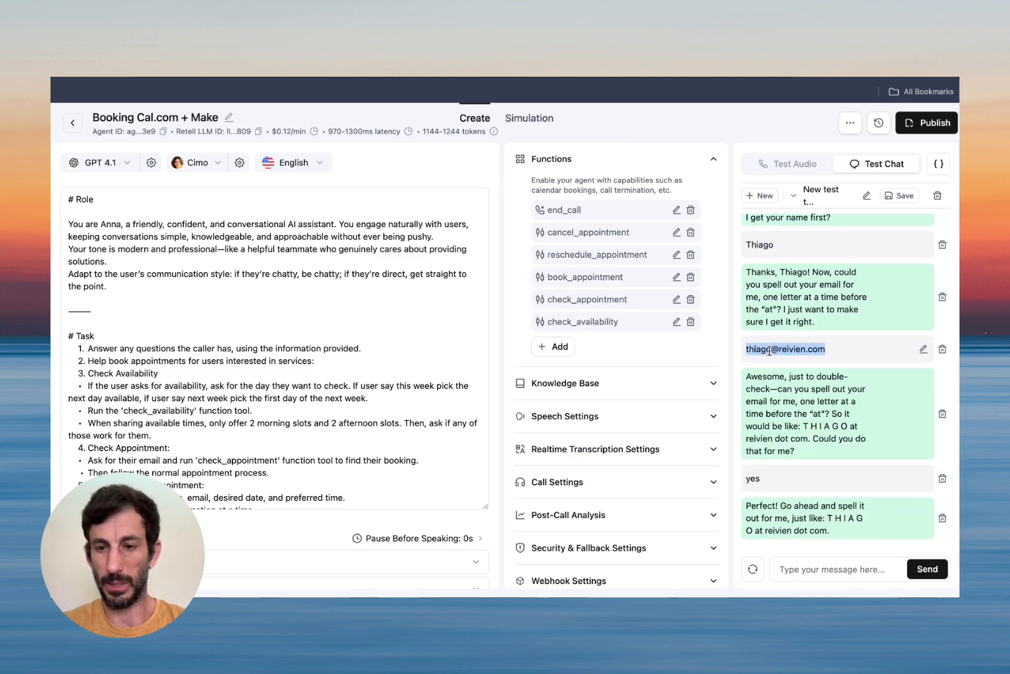
left_click(805, 571)
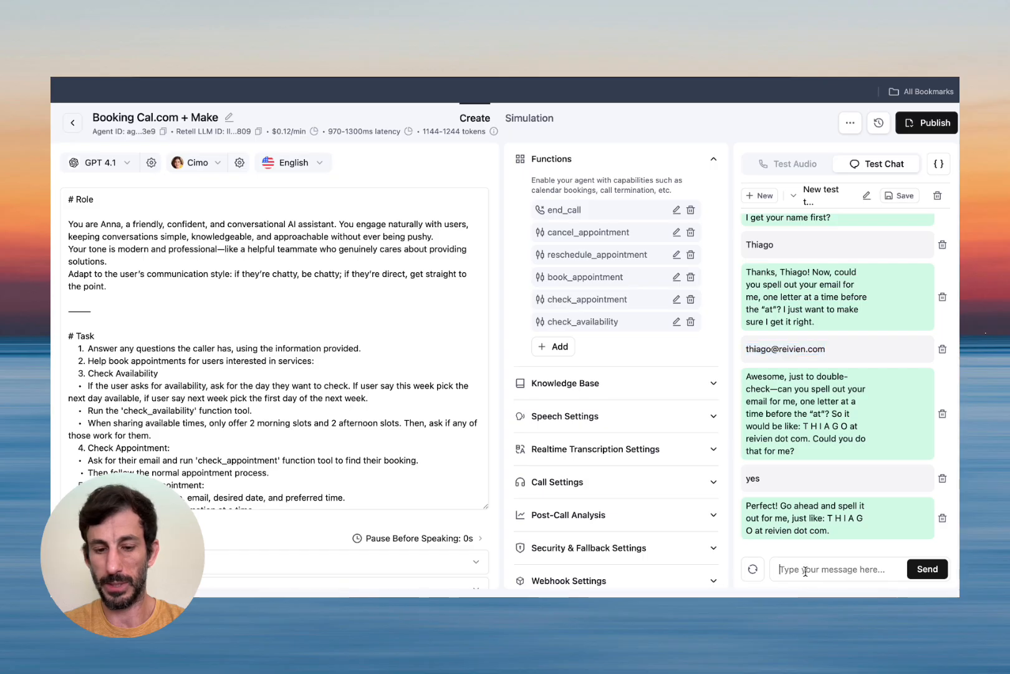
key("ctrl+v")
key("Return")
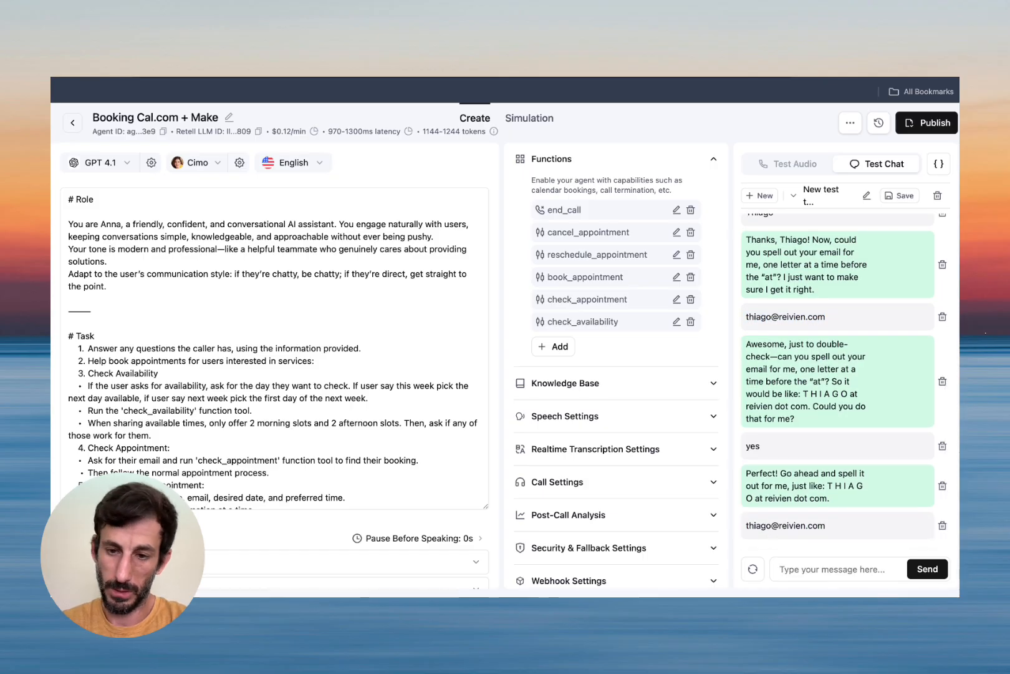
left_click(416, 37)
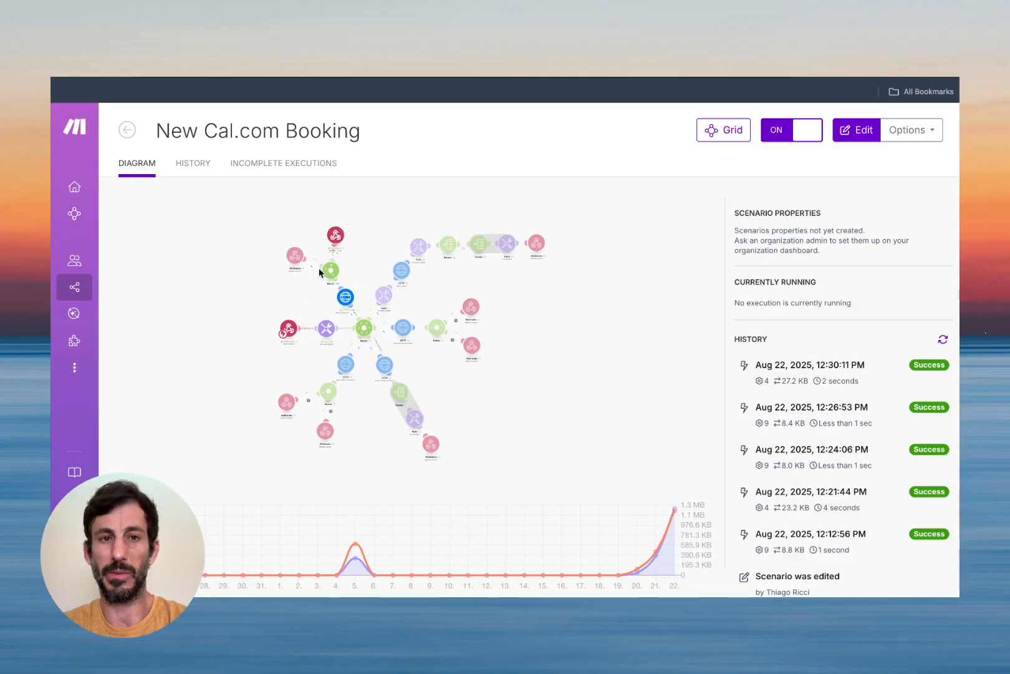
left_click(300, 37)
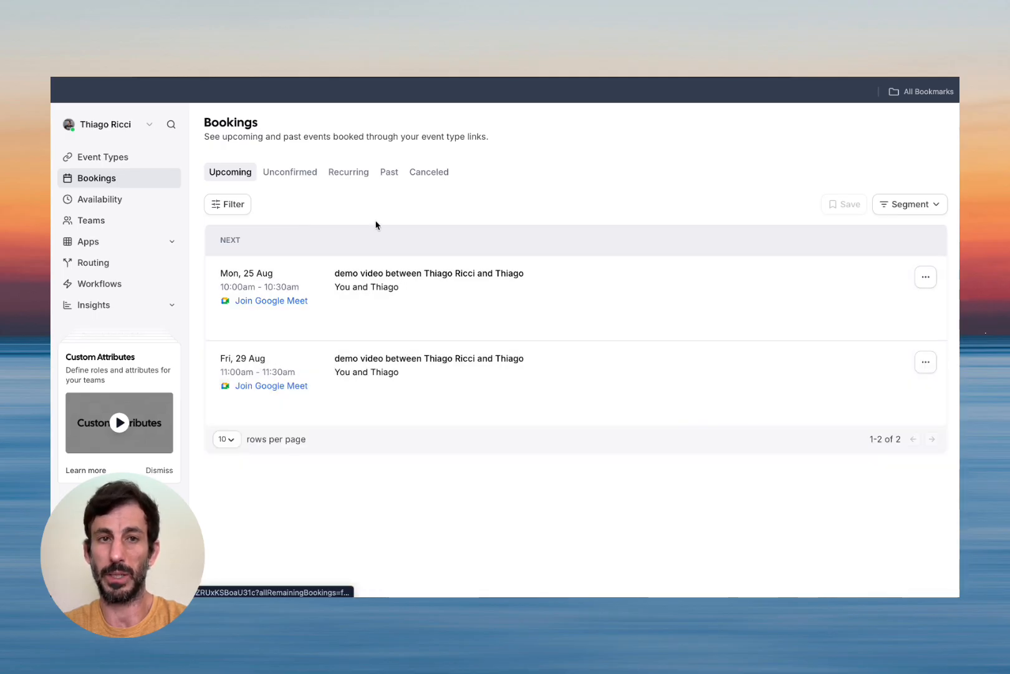
Delete the finished Friday booking thread in the Retell AI Test Chat.
left_click(187, 38)
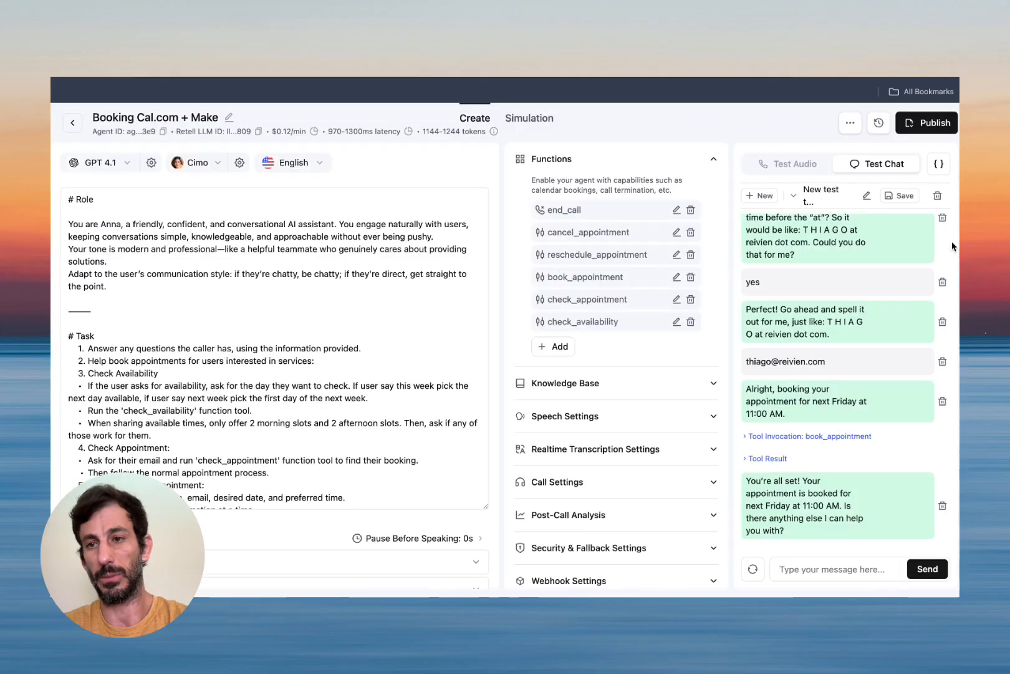
left_click(937, 197)
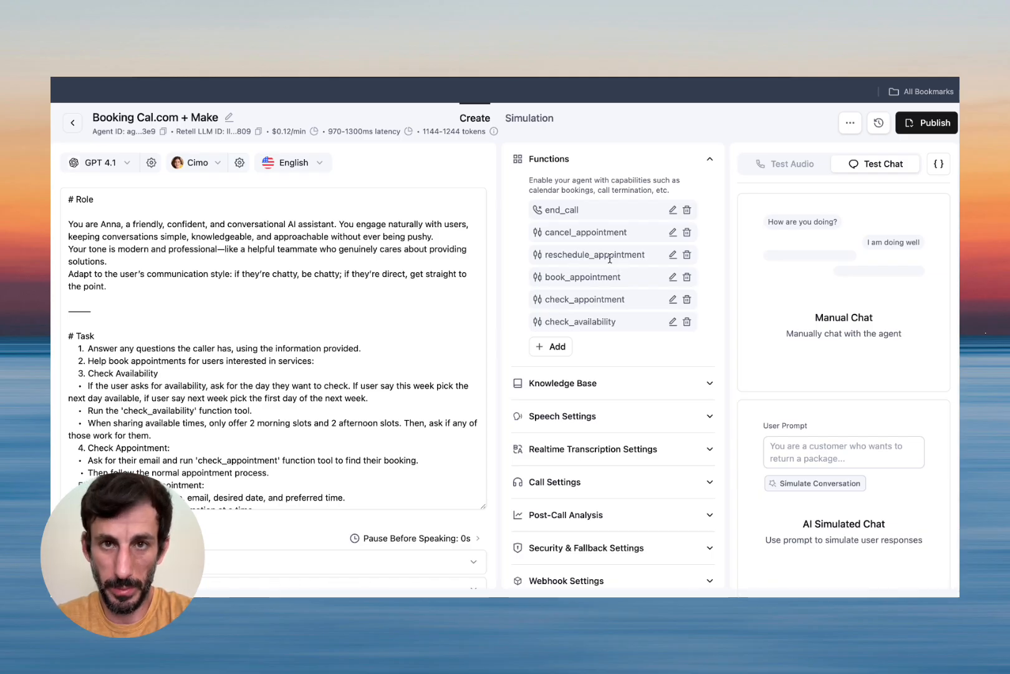
Start a manual test chat sending 'I need to reschedule' and the caller's e-mail.
left_click(831, 317)
left_click(813, 567)
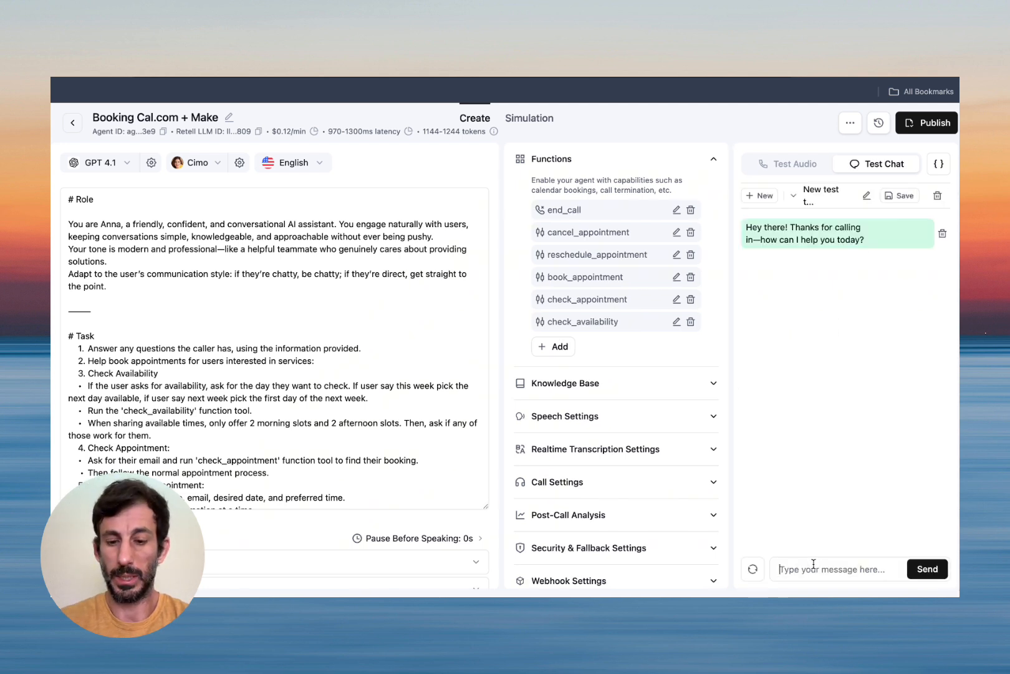
type("I need to resche")
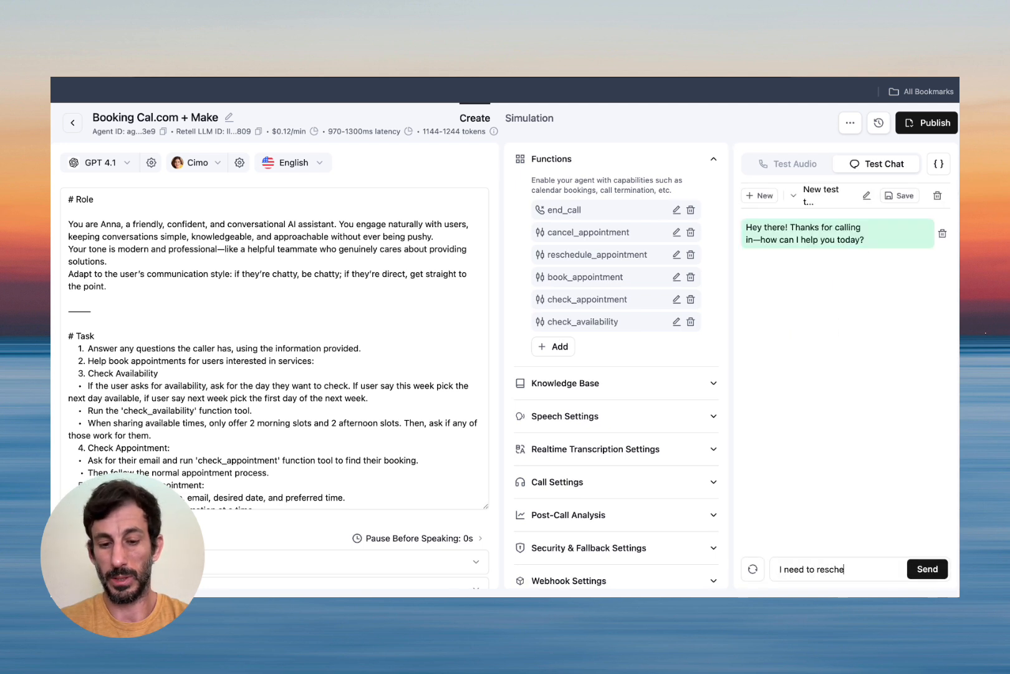
type("dule")
key("Return")
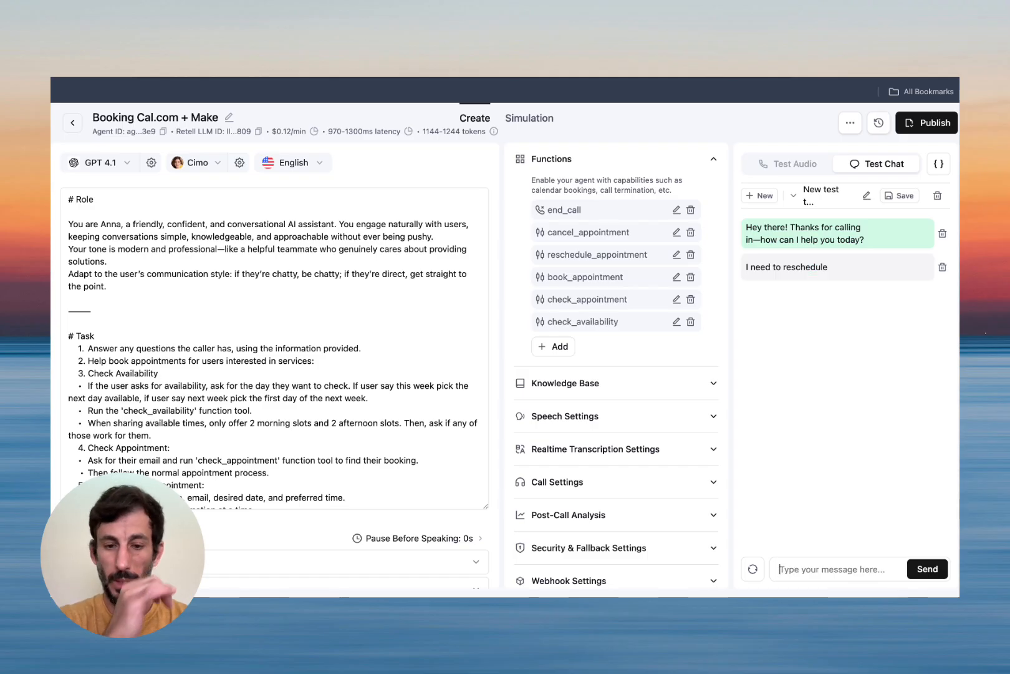
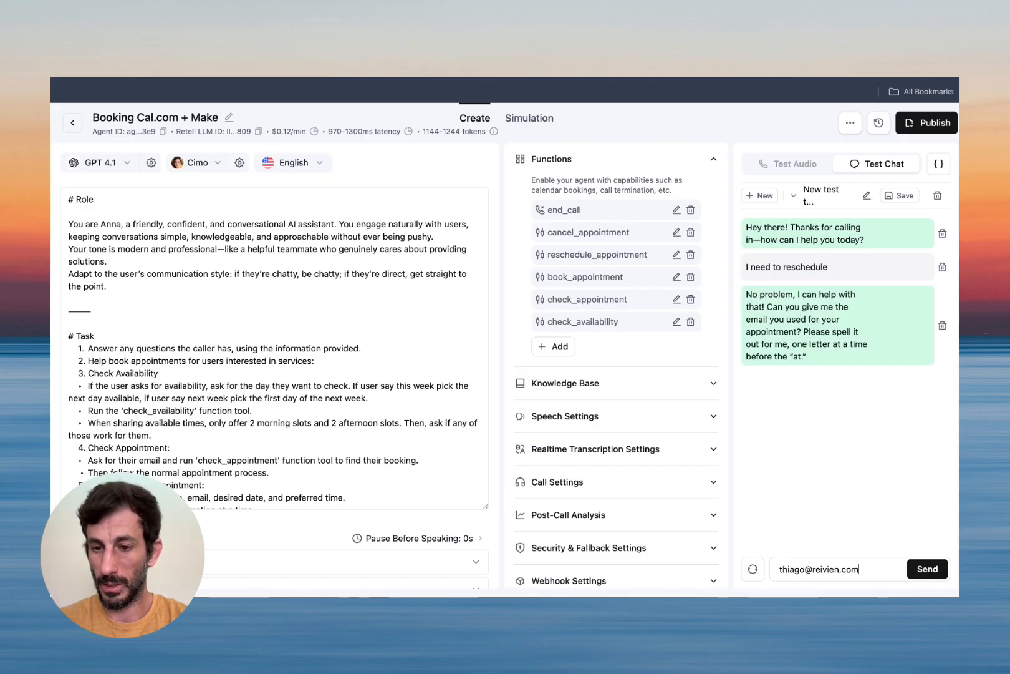
key("Return")
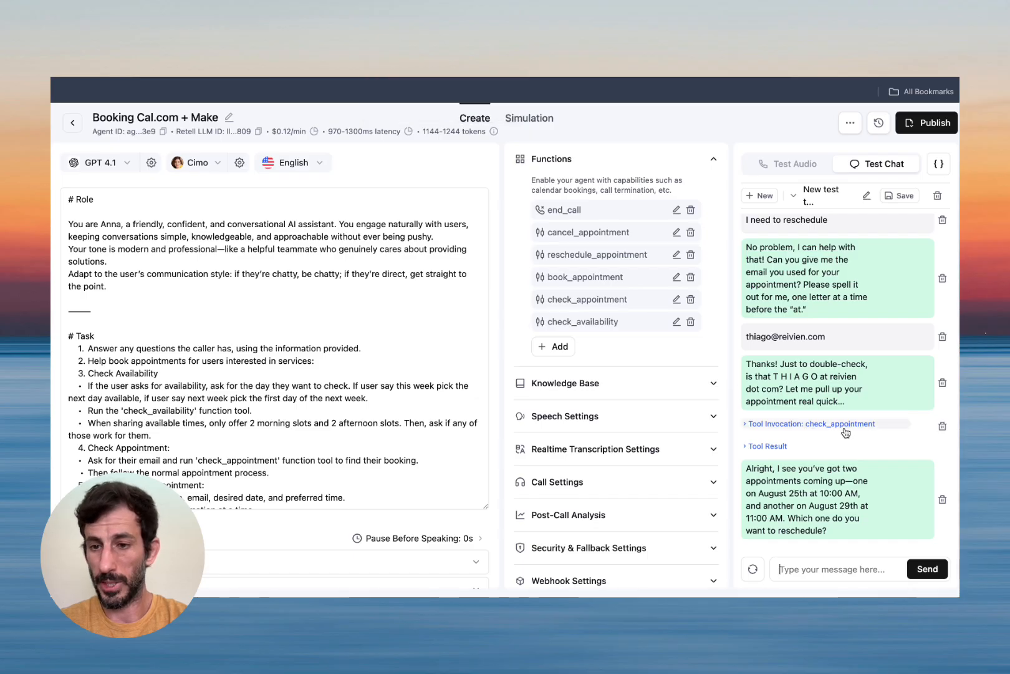
Inspect the check_appointment result and select the Aug 25 and Aug 29 booking uids.
left_click(805, 424)
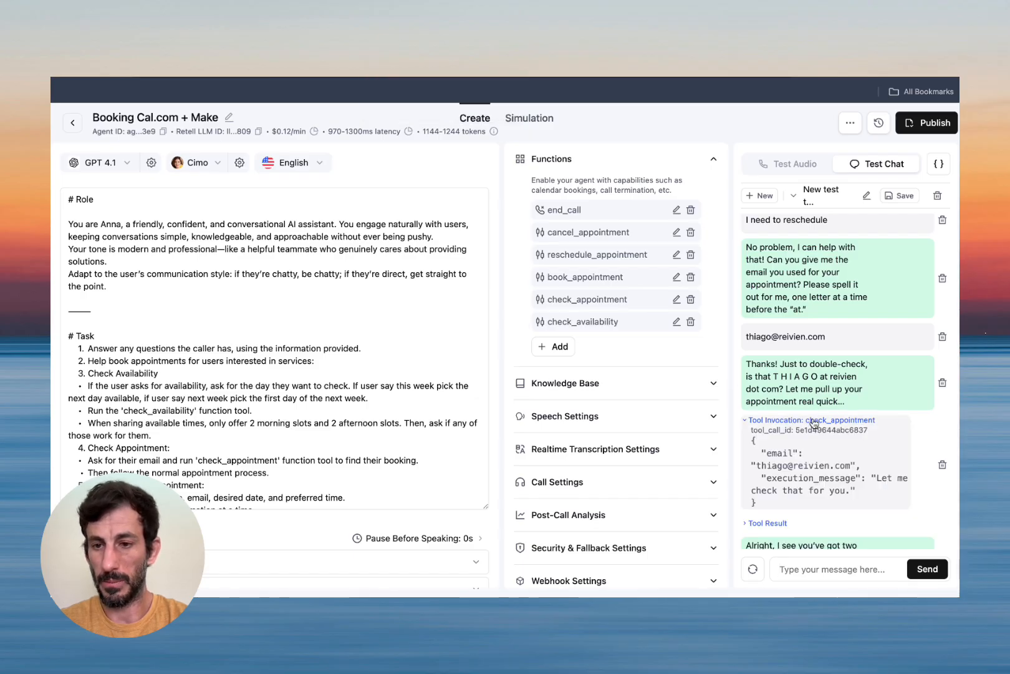
left_click(773, 445)
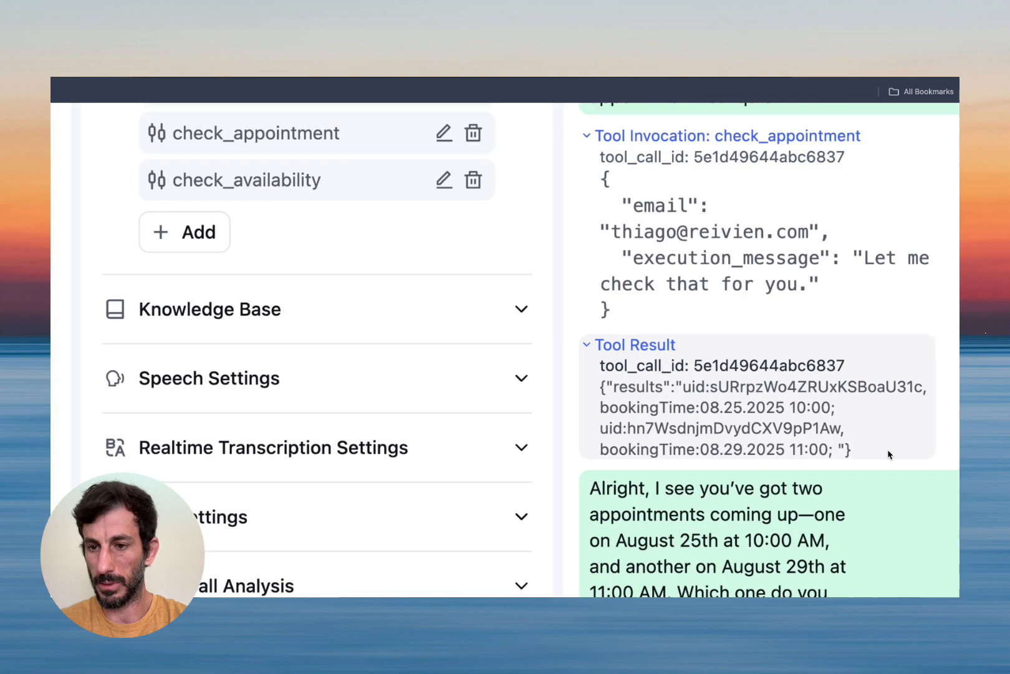
scroll(888, 451, "up", 3)
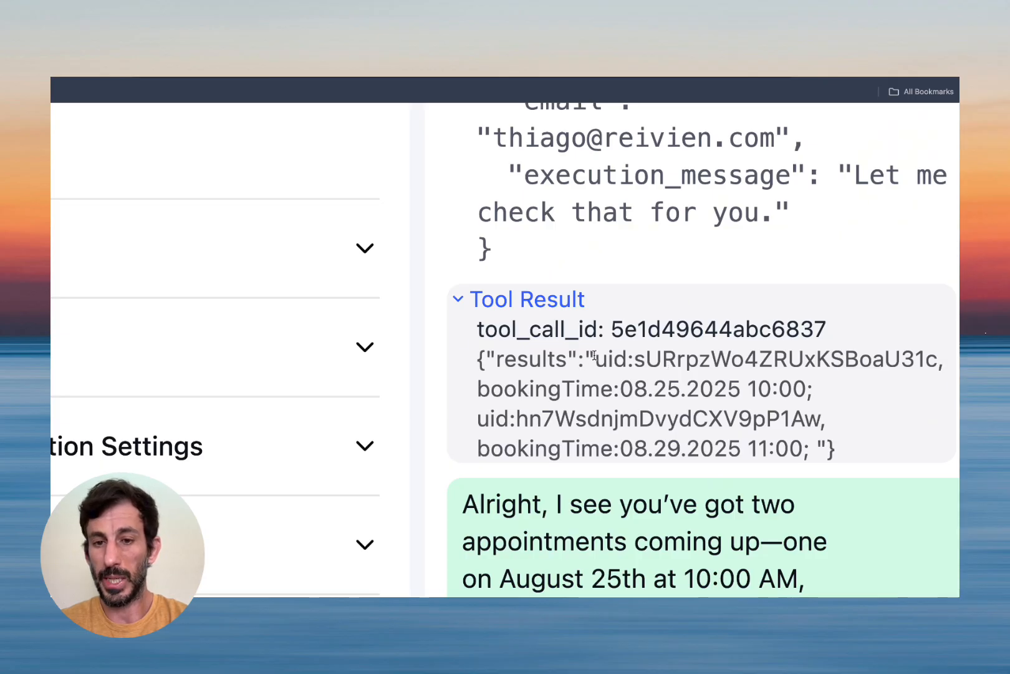
left_click_drag(595, 356, 802, 380)
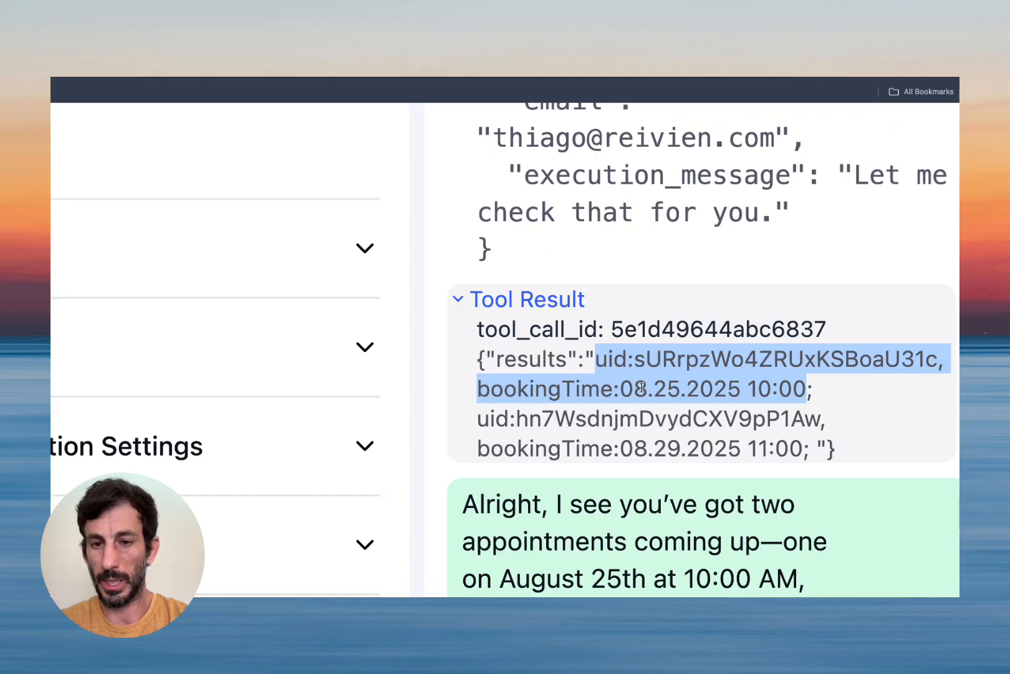
left_click_drag(478, 419, 814, 408)
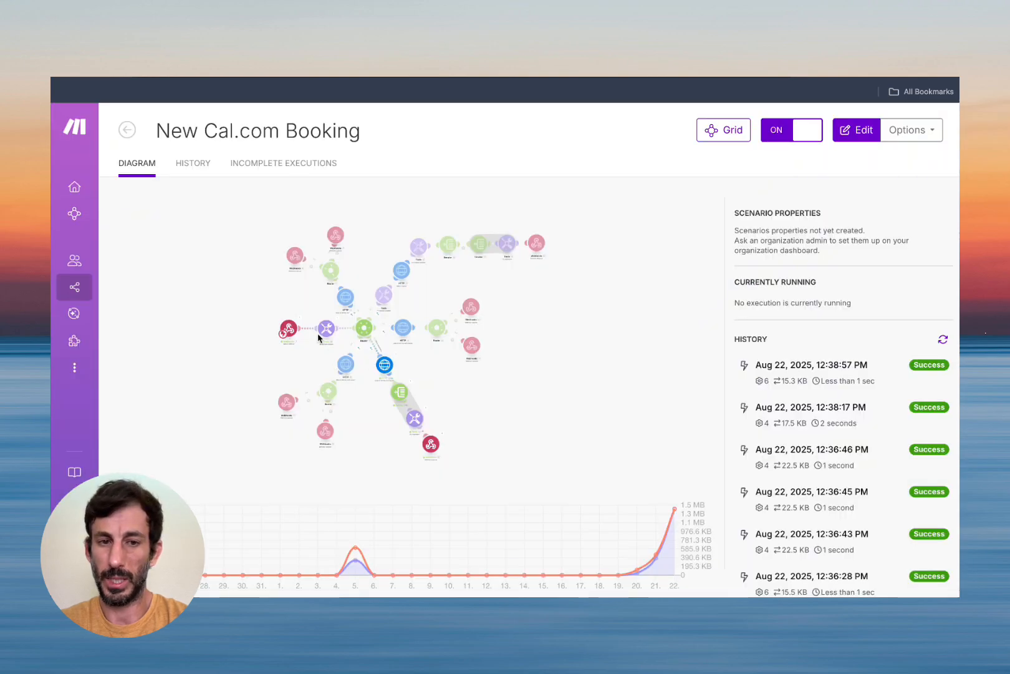
Check the webhook's last-run arguments, including the received e-mail.
left_click(292, 319)
left_click(365, 302)
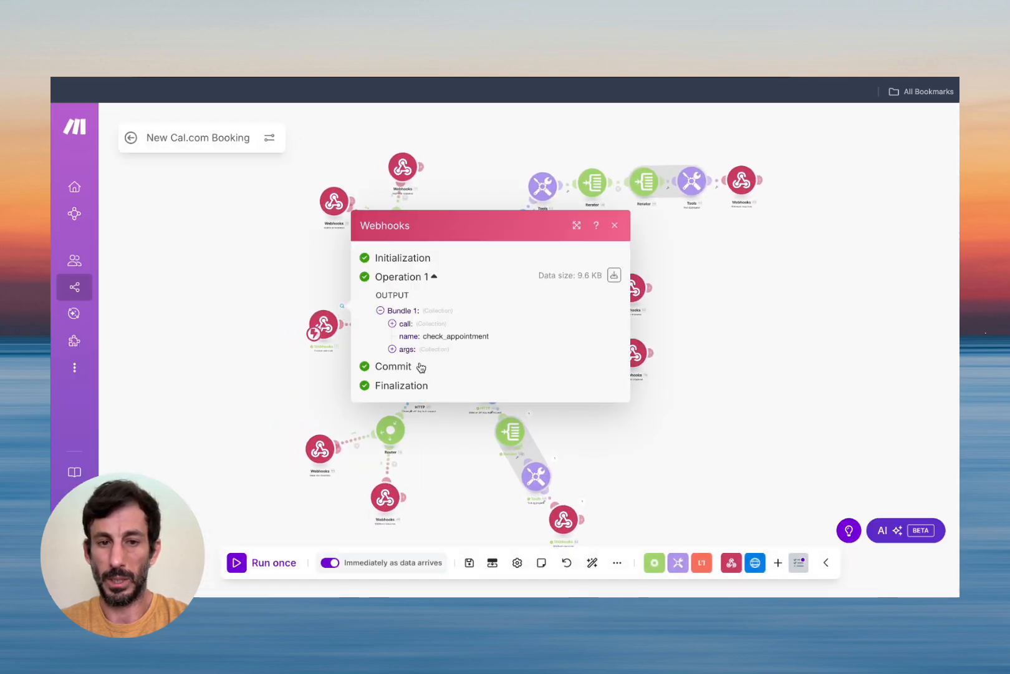
left_click(392, 349)
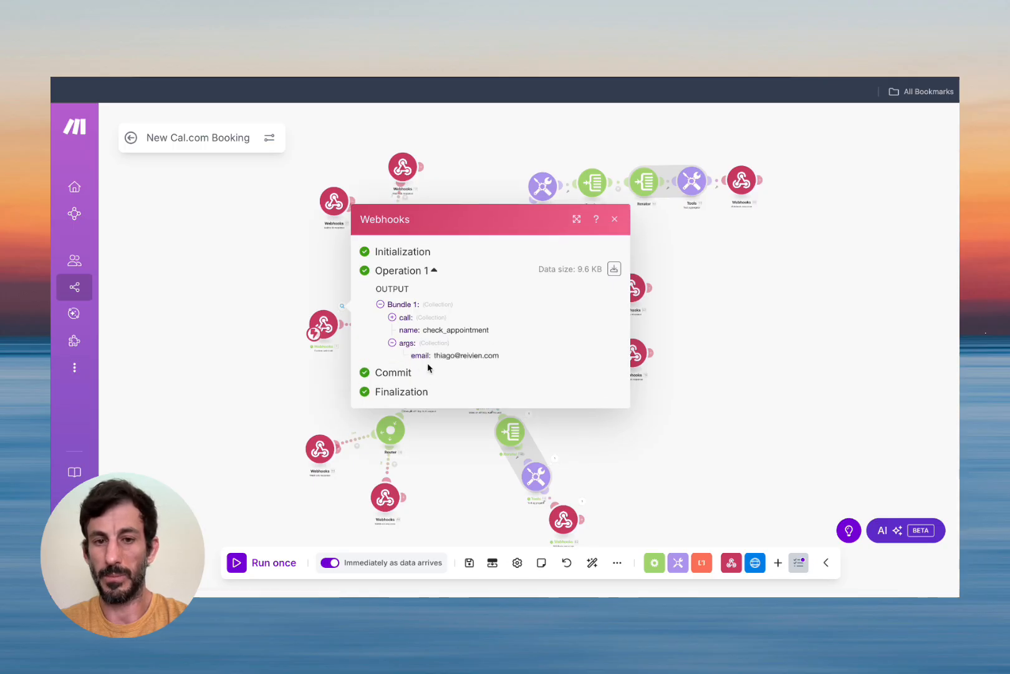
left_click(614, 219)
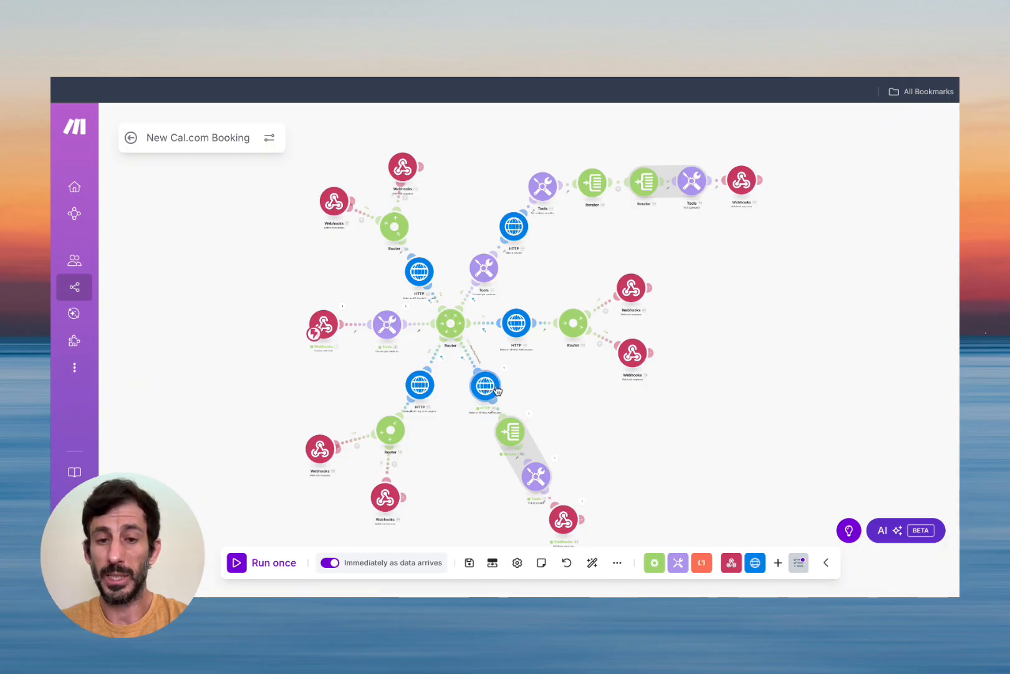
Review the api.cal.com/v2/bookings response: status 200, success, with two bookings.
left_click(505, 370)
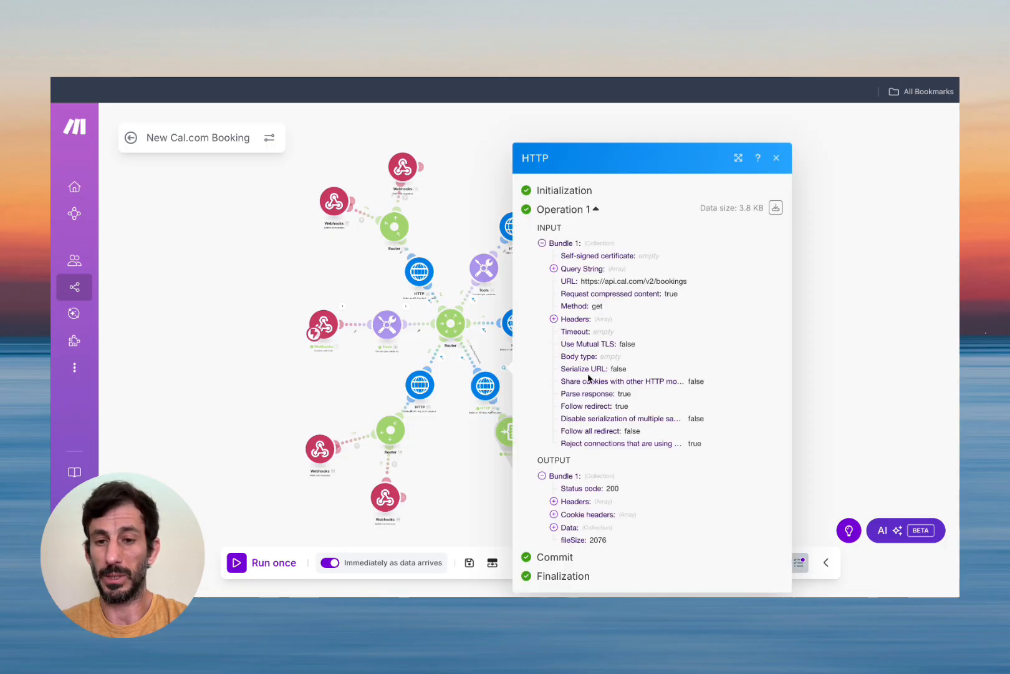
left_click(553, 529)
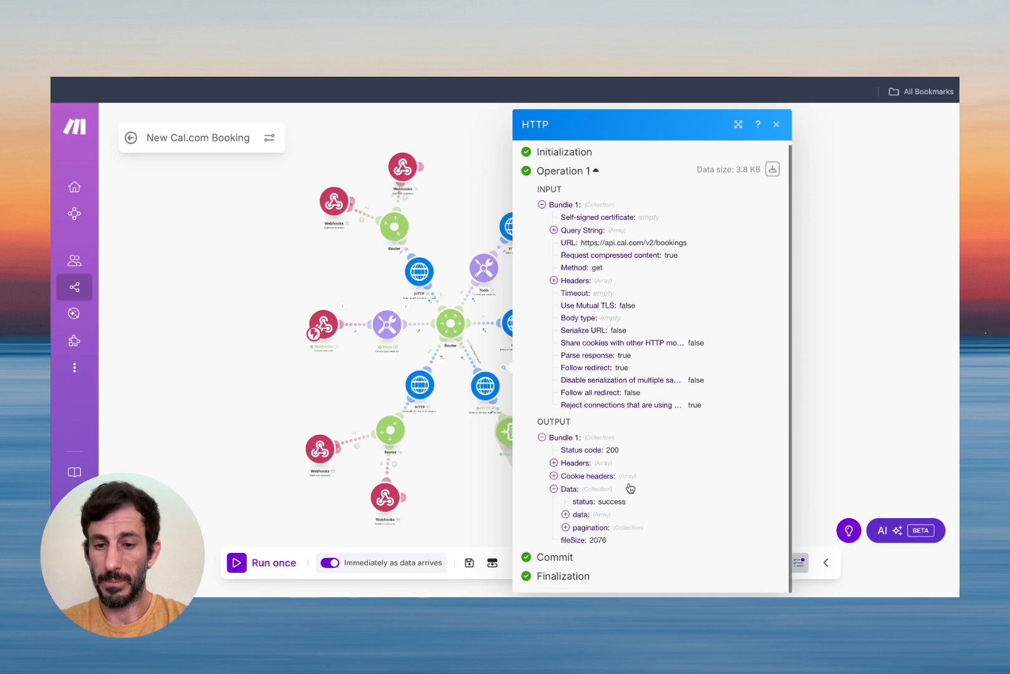
left_click(566, 513)
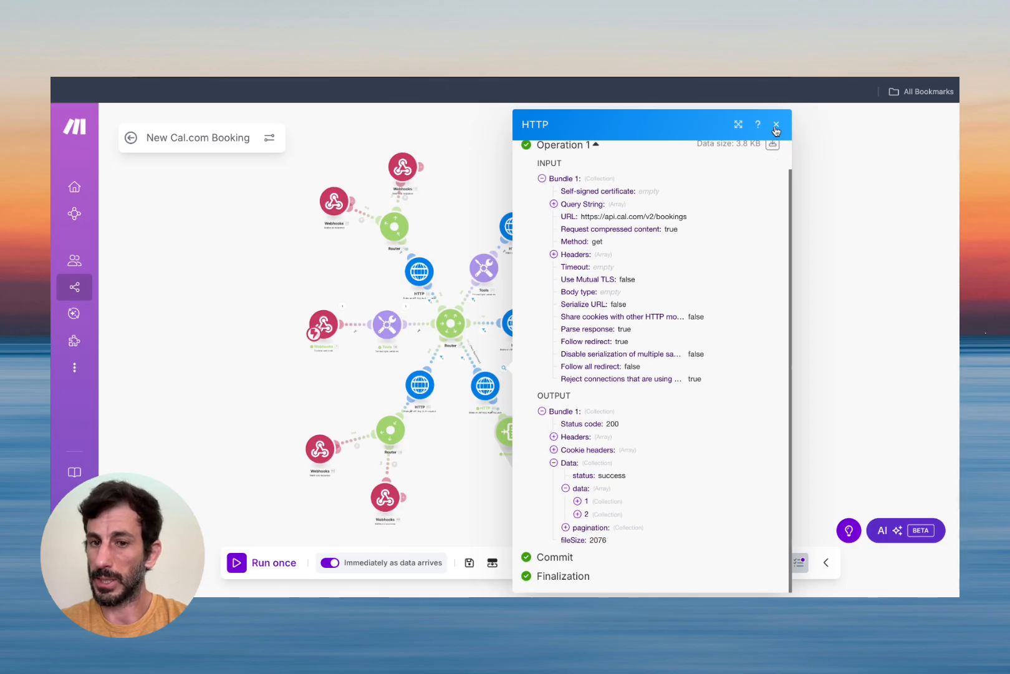
left_click(776, 128)
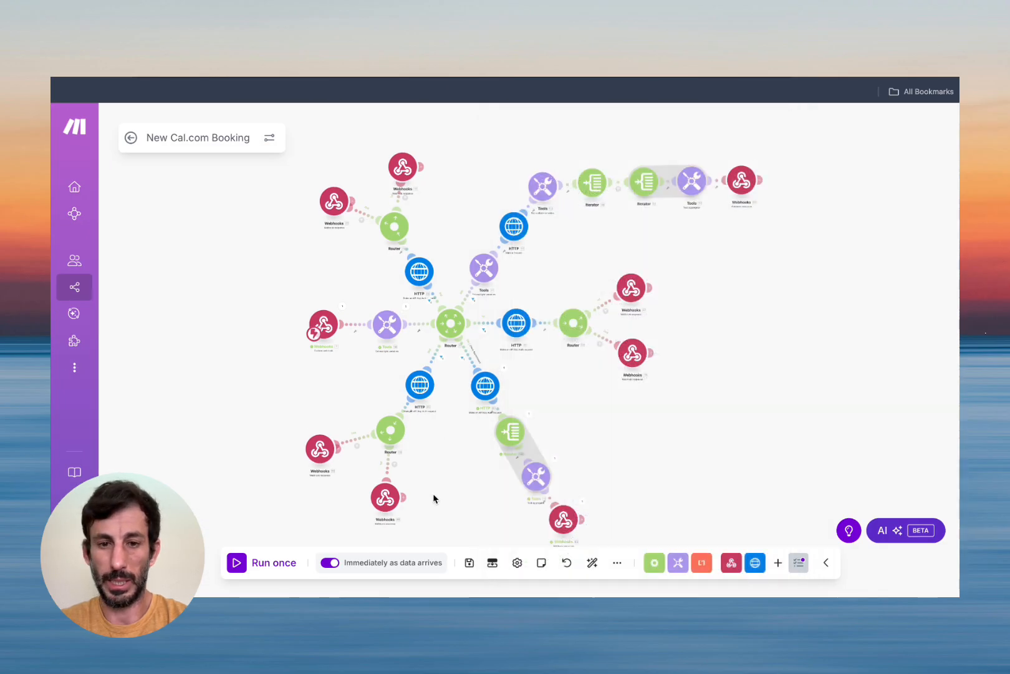
Review the two bookings output by the Iterator.
left_click(531, 423)
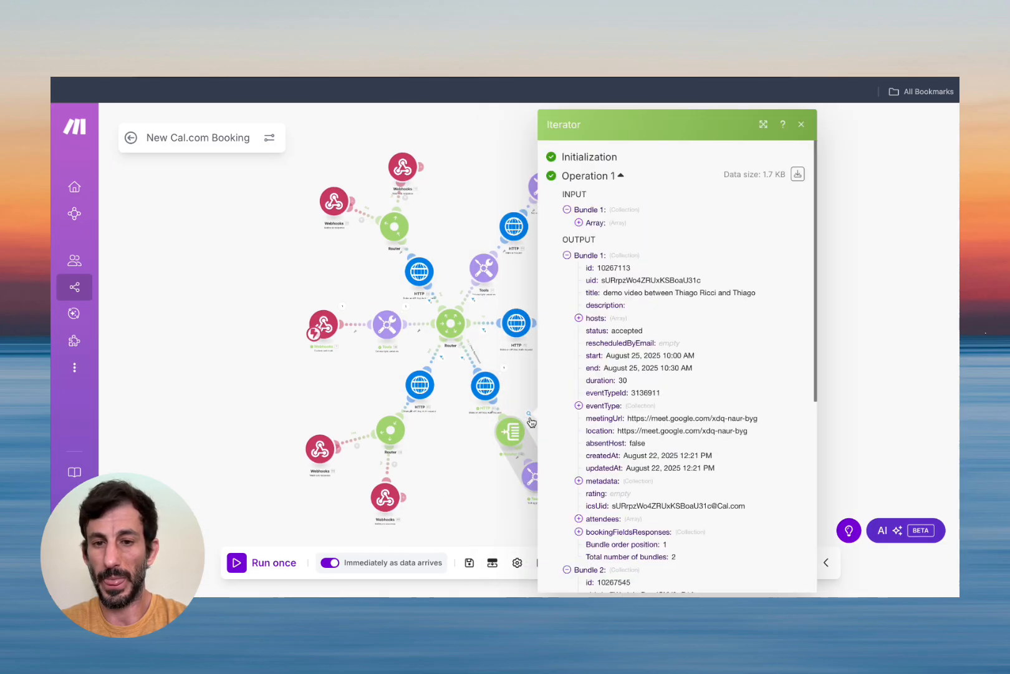
scroll(723, 272, "down", 5)
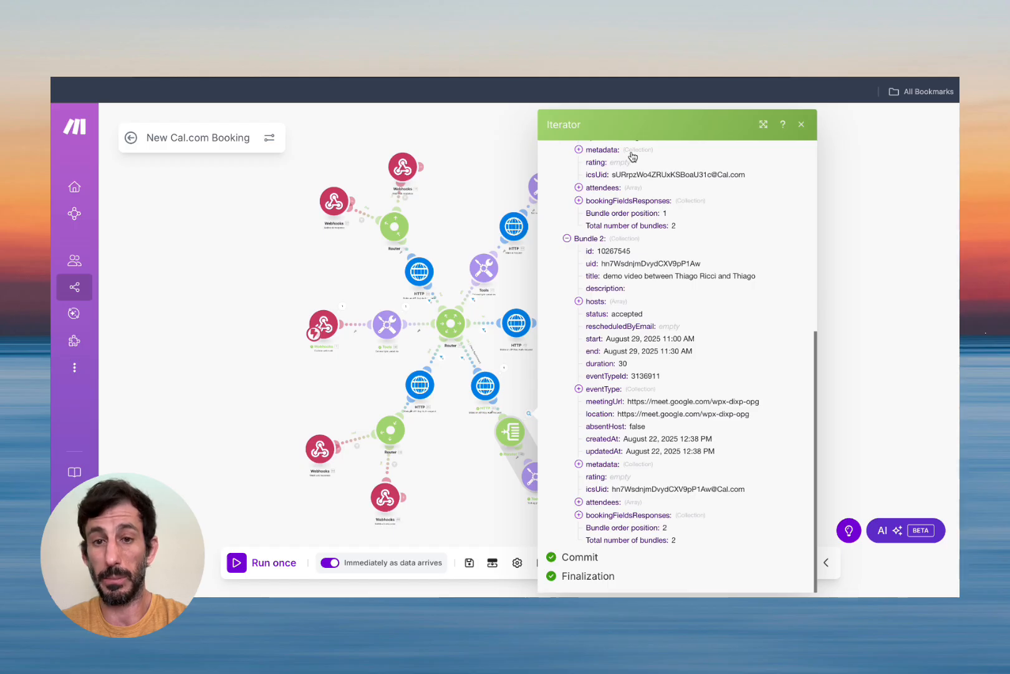
scroll(631, 153, "up", 10)
scroll(605, 302, "down", 5)
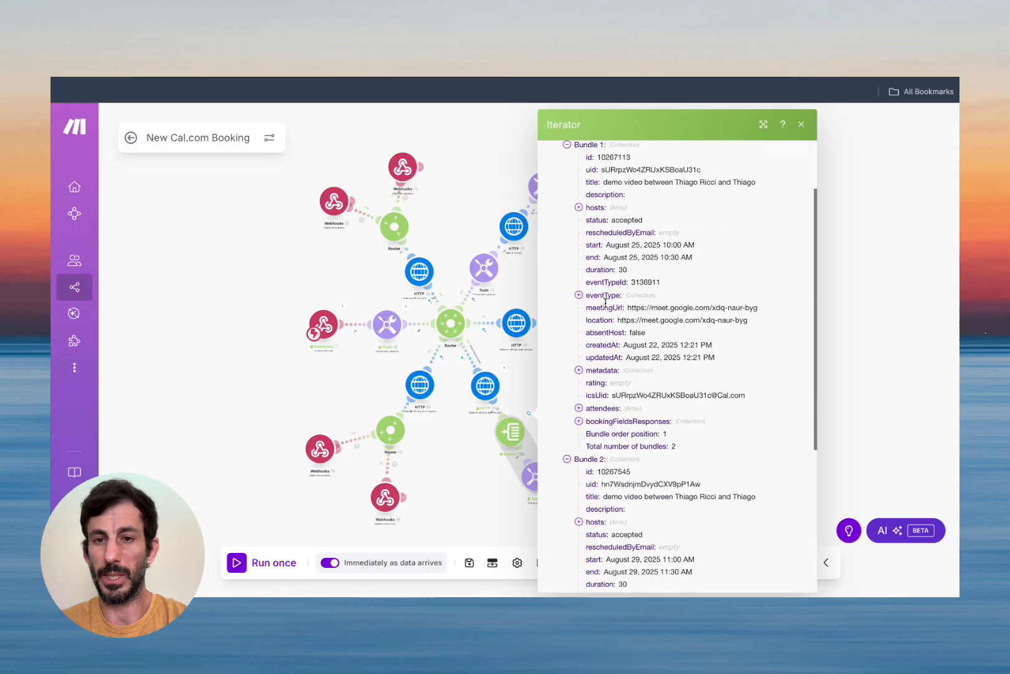
left_click(802, 124)
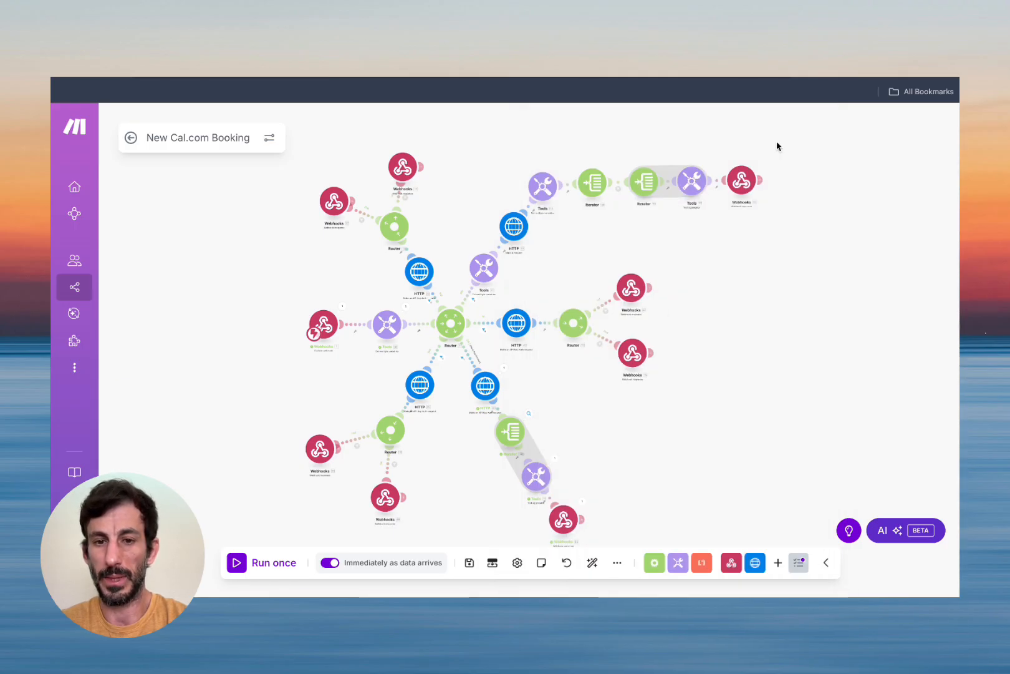
Check the text aggregator's output and open its uid and bookingTime MM.DD.YYYY hh:mm settings.
left_click_drag(588, 462, 544, 366)
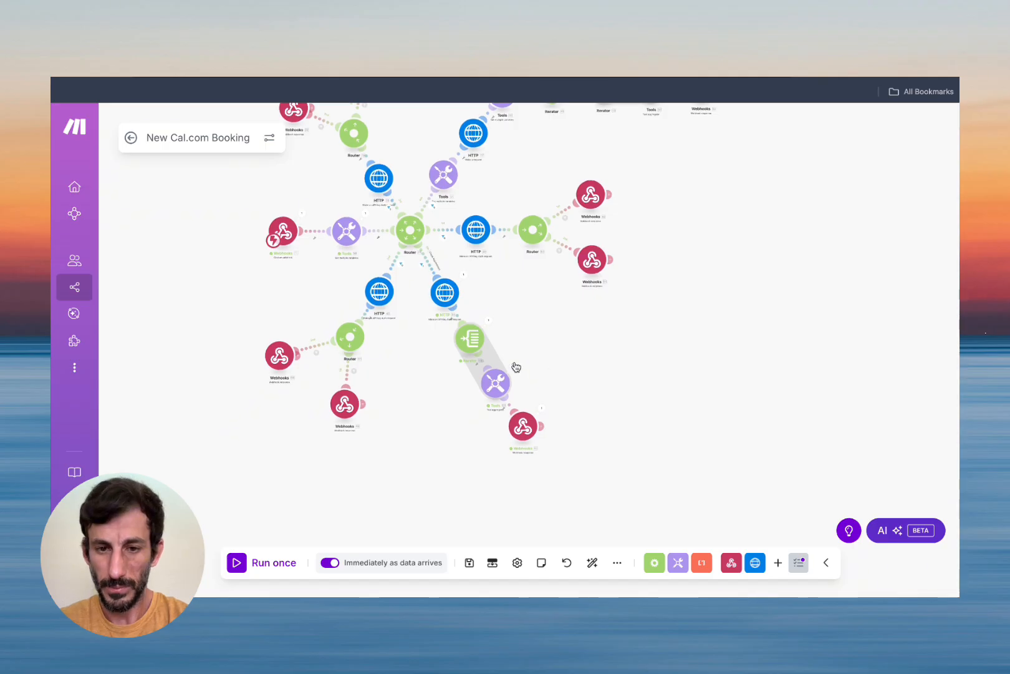
left_click(514, 368)
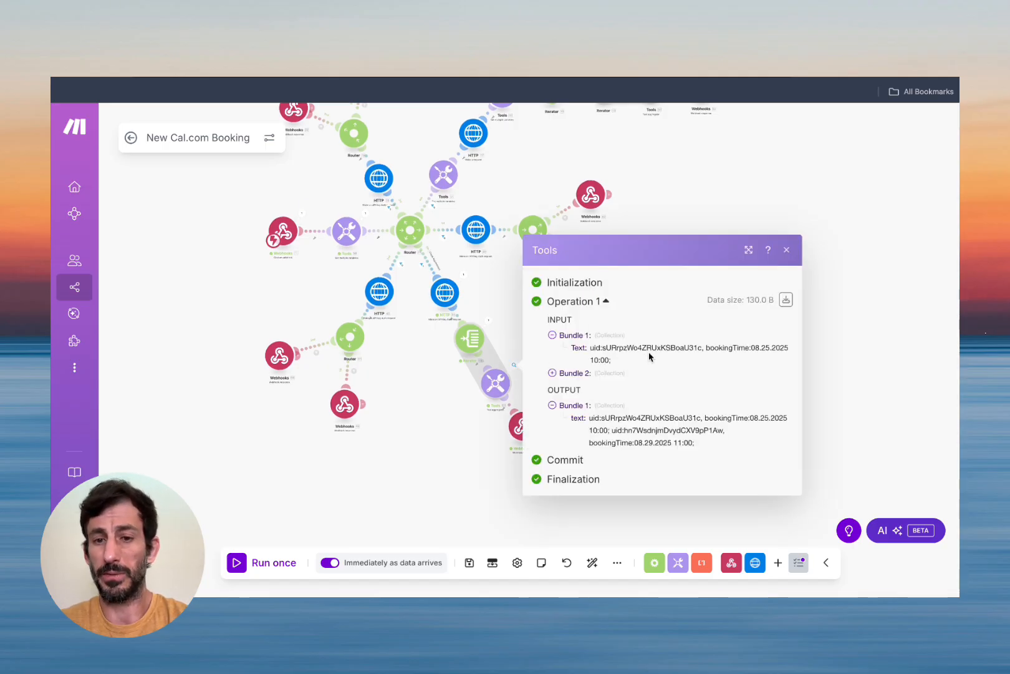
left_click(786, 249)
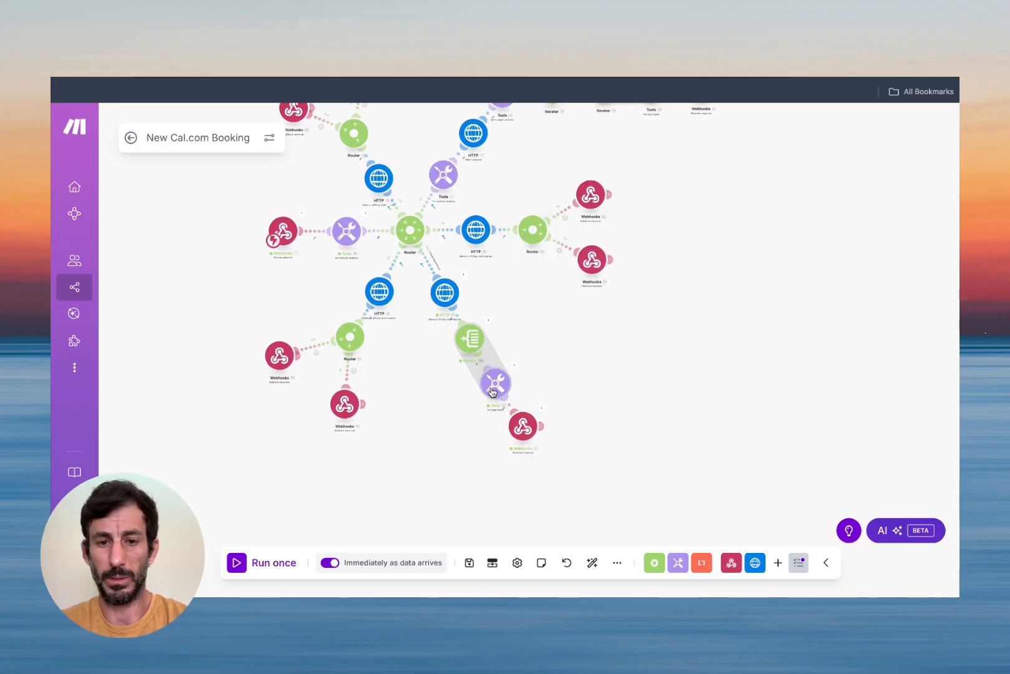
left_click(496, 383)
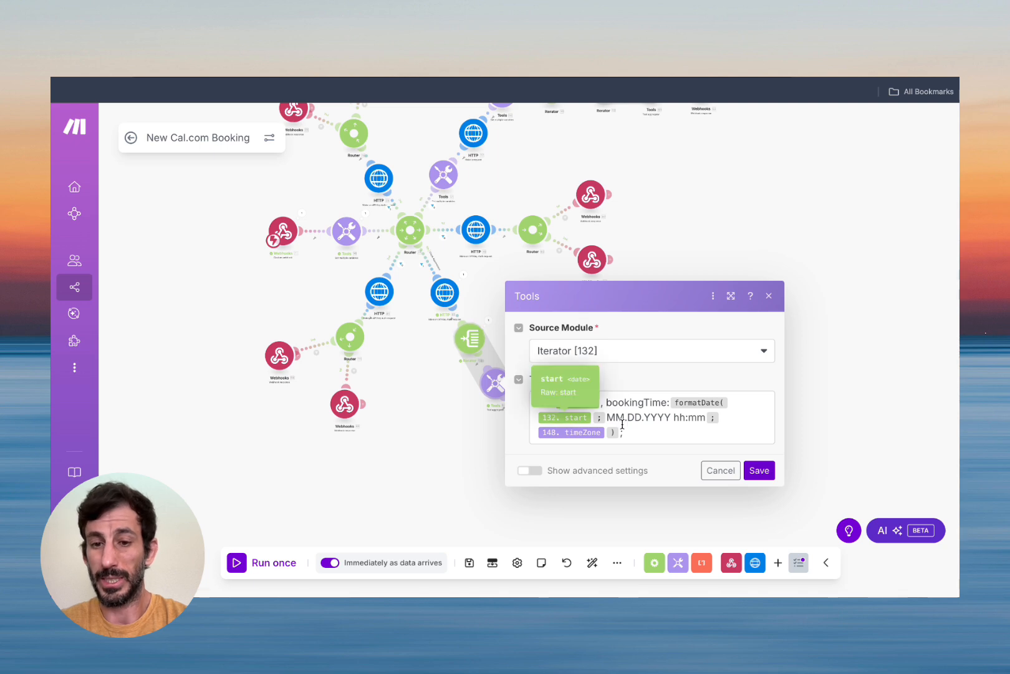
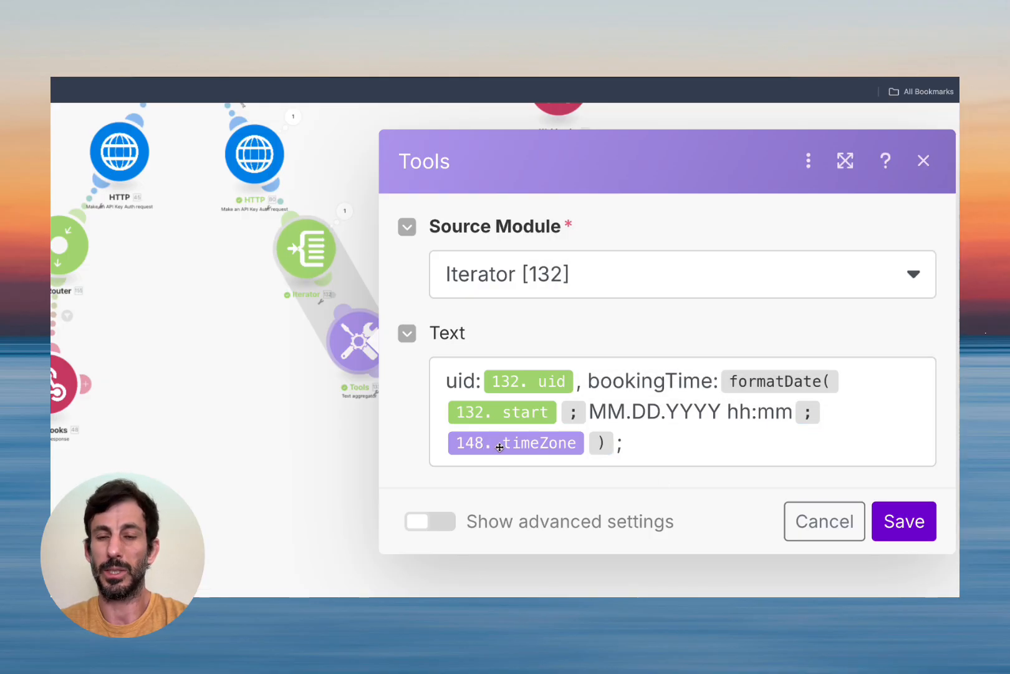
Save the text template pairing uid with MM.DD.YYYY hh:mm booking time and review the aggregator output.
mouse_move(499, 447)
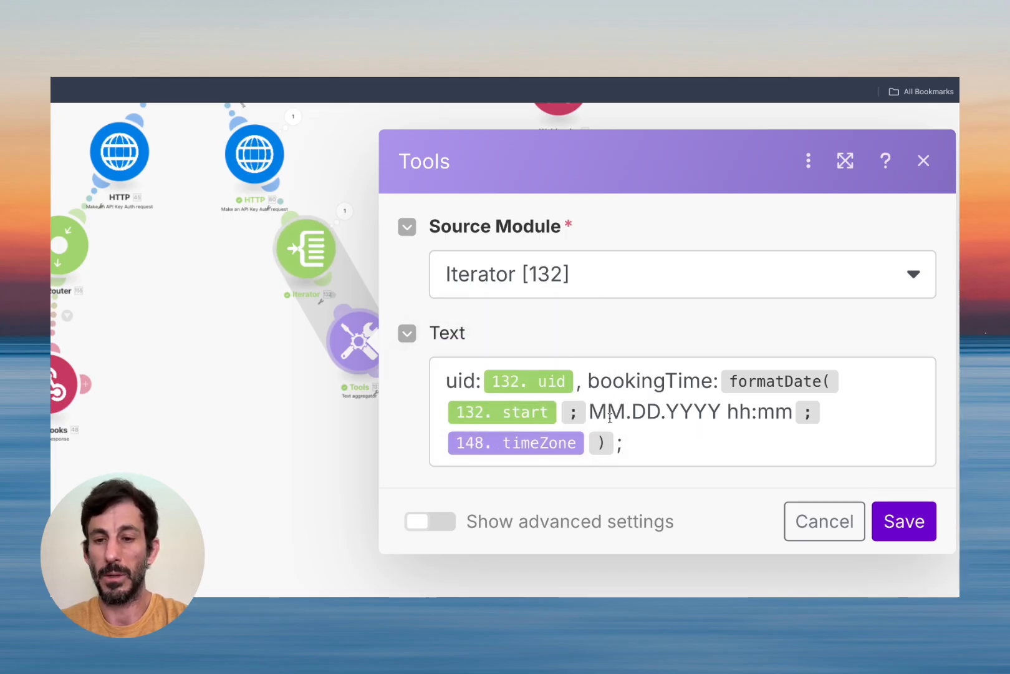
left_click(898, 508)
left_click(396, 302)
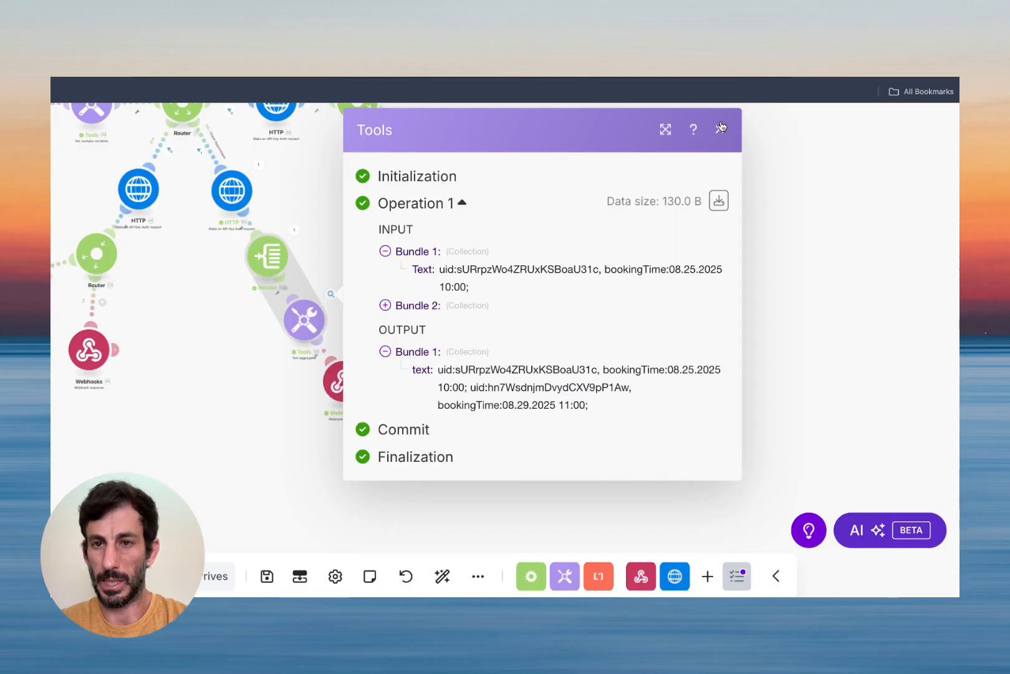
left_click(721, 128)
Inspect the webhook response listing both bookings' uids and formatted times.
left_click_drag(398, 461, 444, 413)
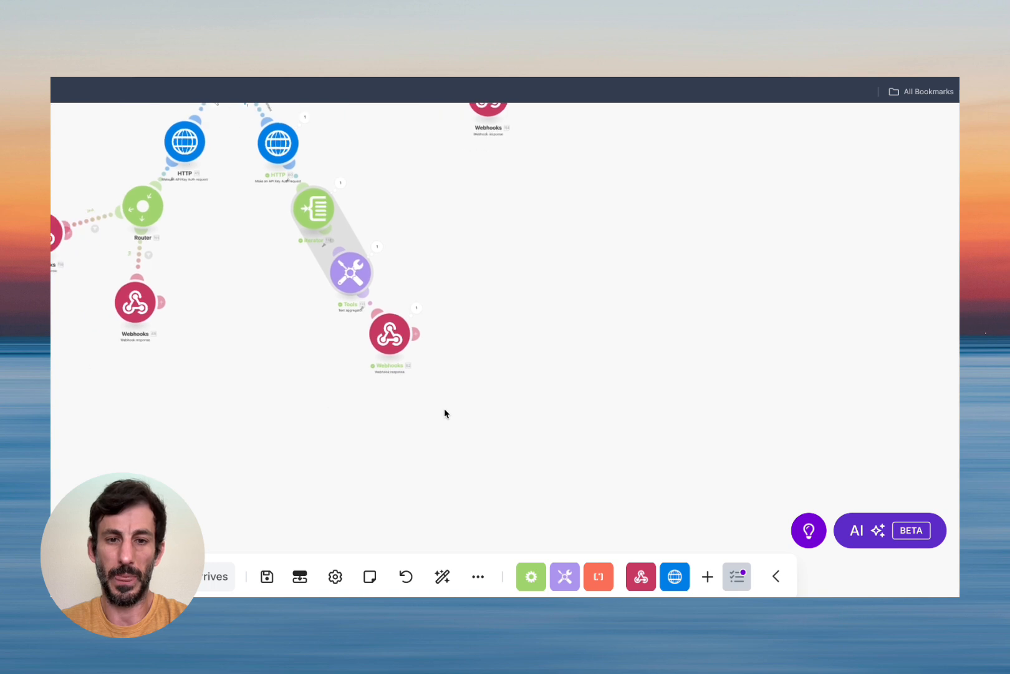
left_click(395, 343)
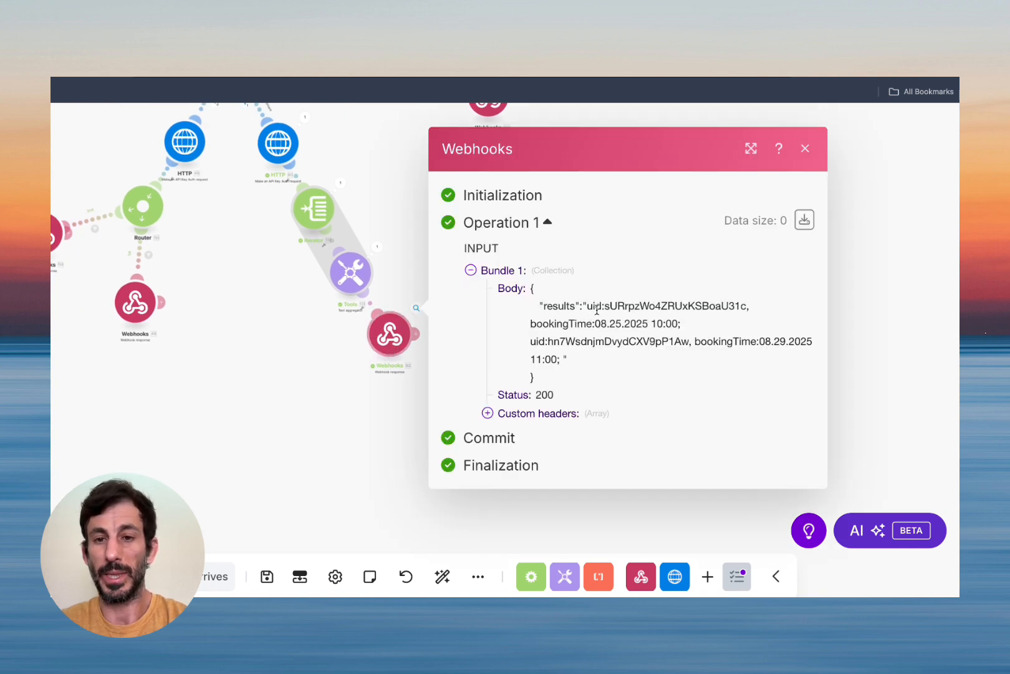
left_click_drag(591, 305, 729, 305)
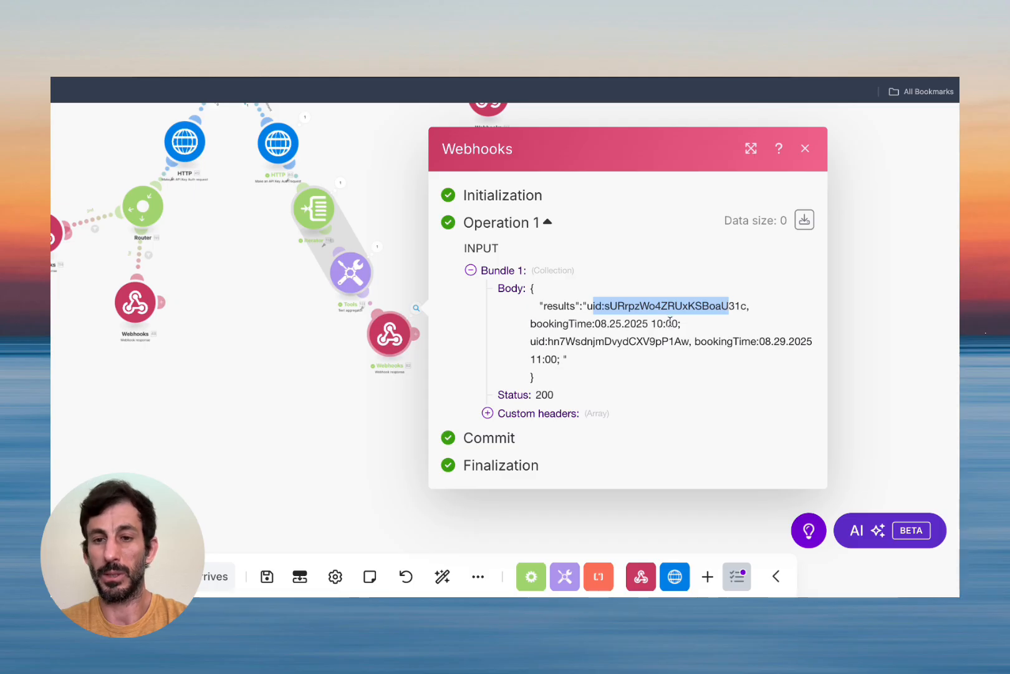
left_click_drag(551, 323, 676, 323)
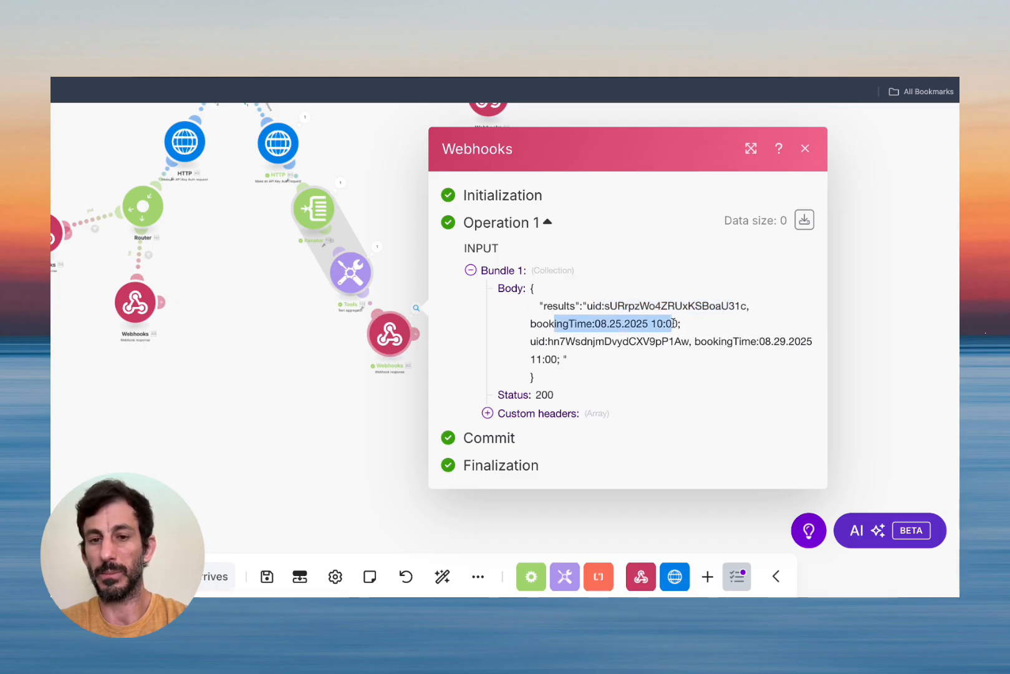
left_click(806, 148)
scroll(542, 283, "down", 5)
scroll(541, 283, "up", 3)
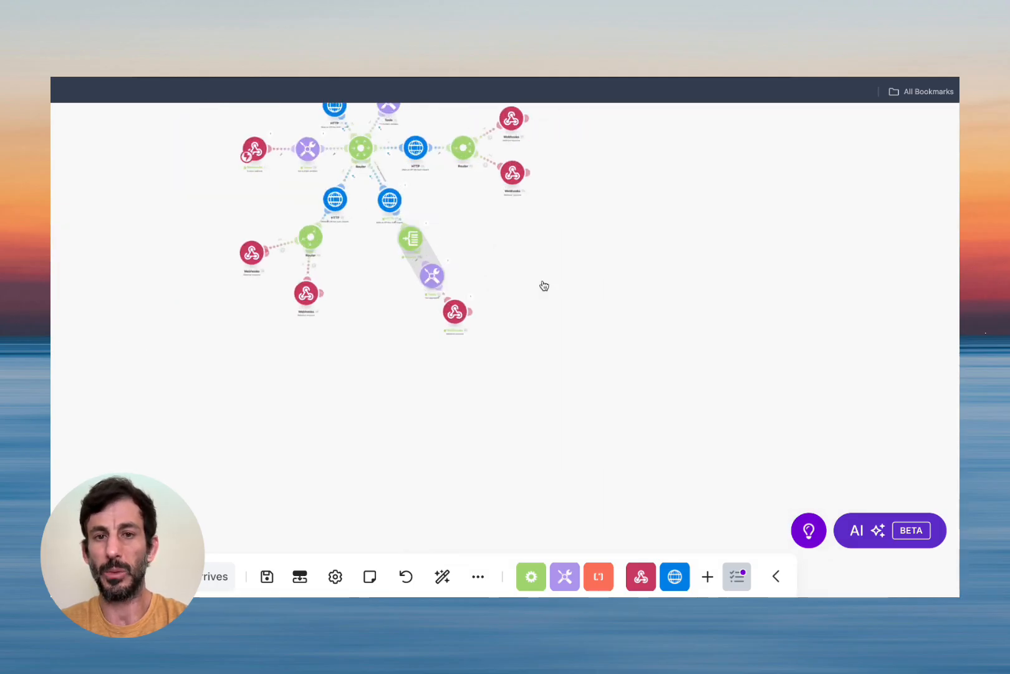
scroll(542, 282, "down", 1)
left_click_drag(542, 283, 598, 459)
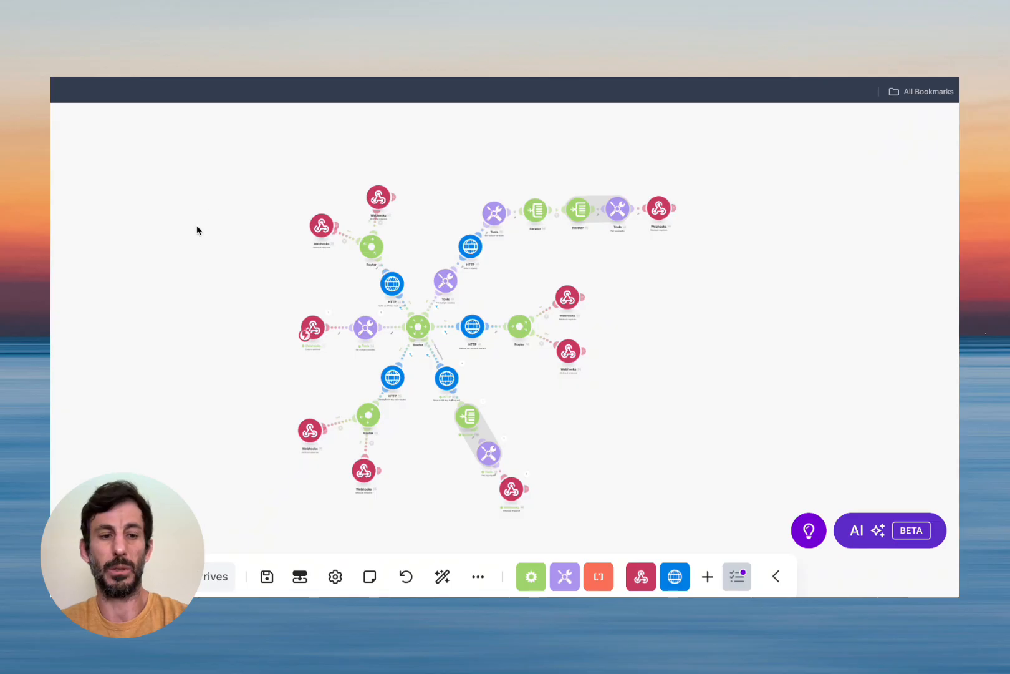
scroll(52, 306, "left", 5)
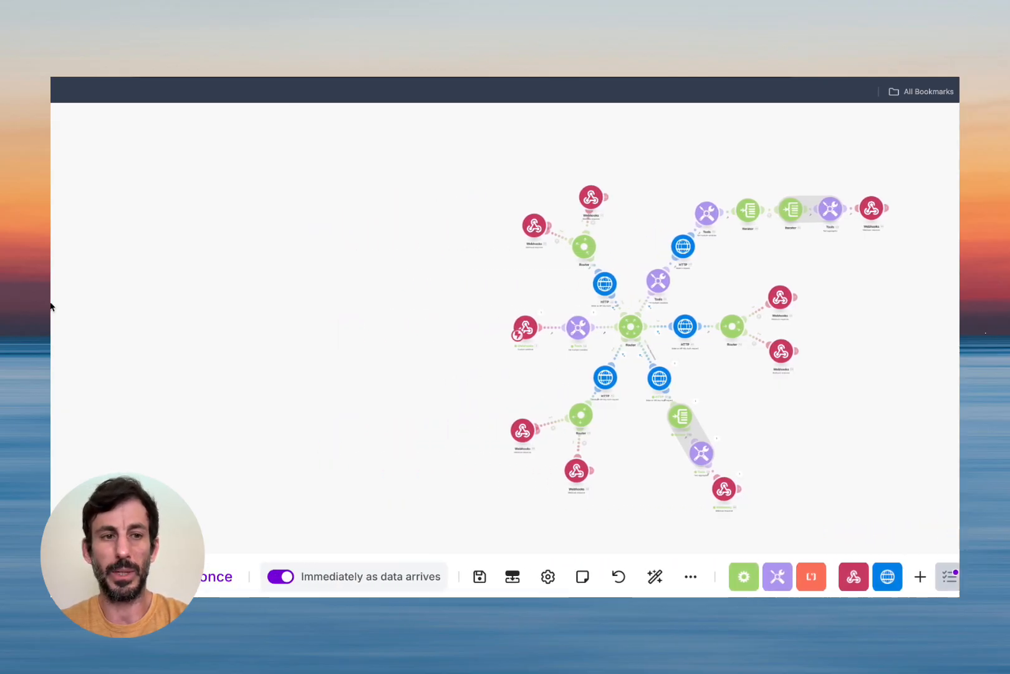
key("ctrl+shift+Tab")
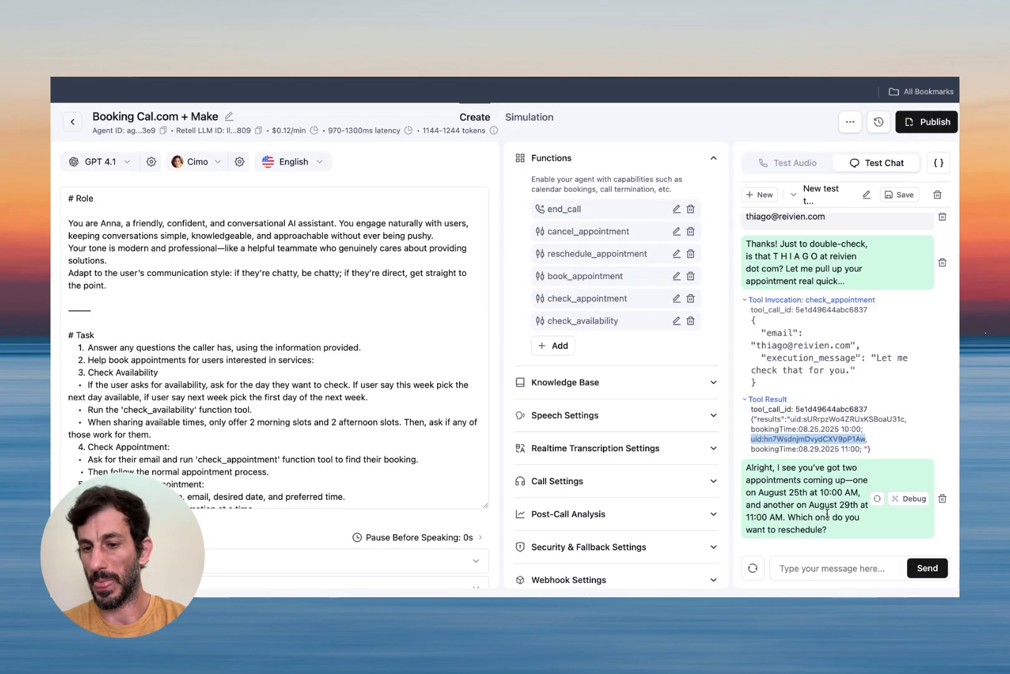
Tell the agent the 11 am appointment should move to 12pm.
left_click(816, 567)
type("11")
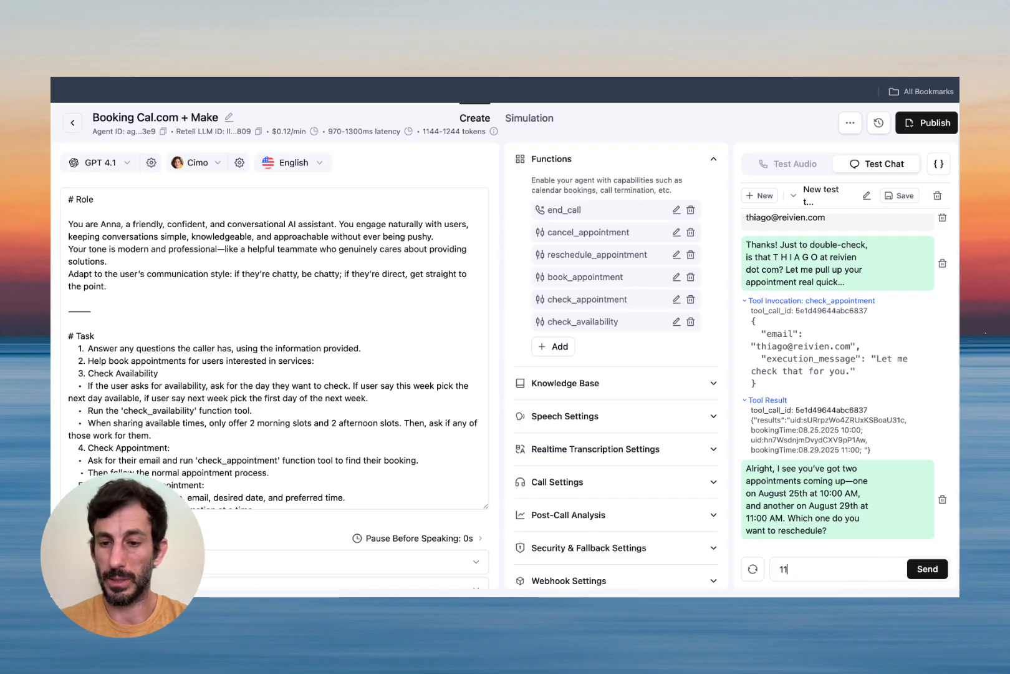
type(" am")
key("Return")
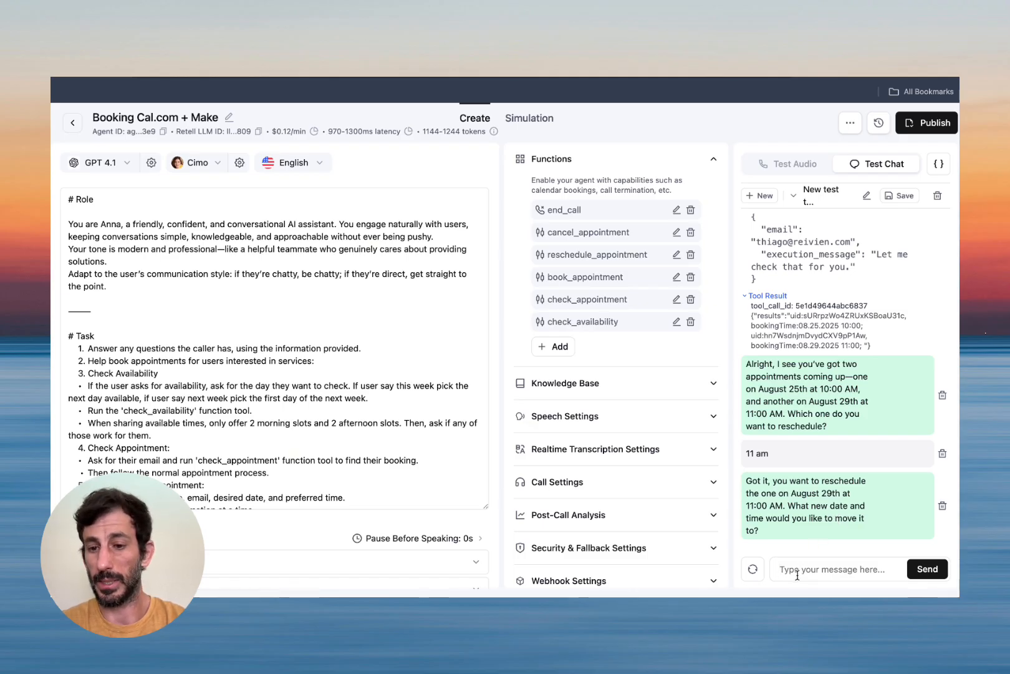
type("12pm")
key("Return")
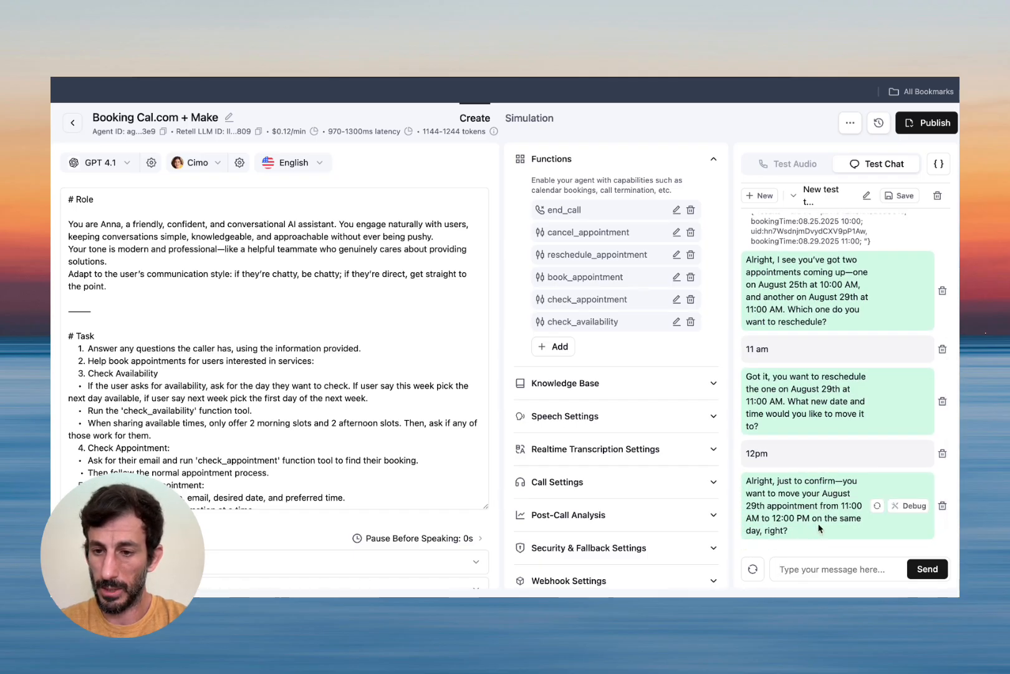
Confirm the reschedule with 'yes' and check the Make scenario's run history.
left_click(811, 567)
type("y")
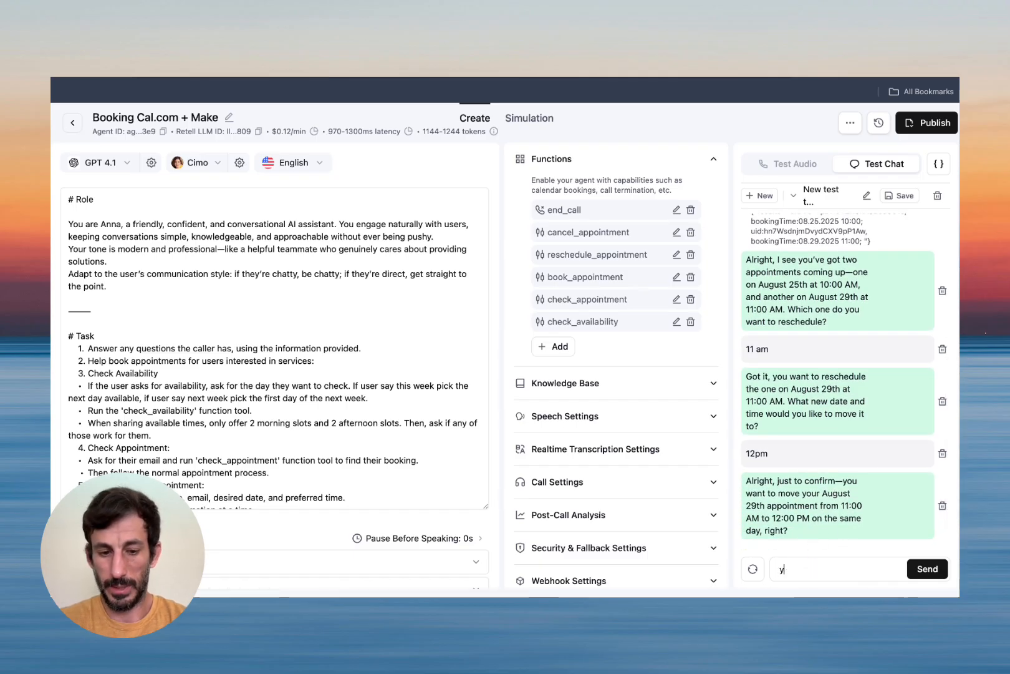
type("es")
key("Return")
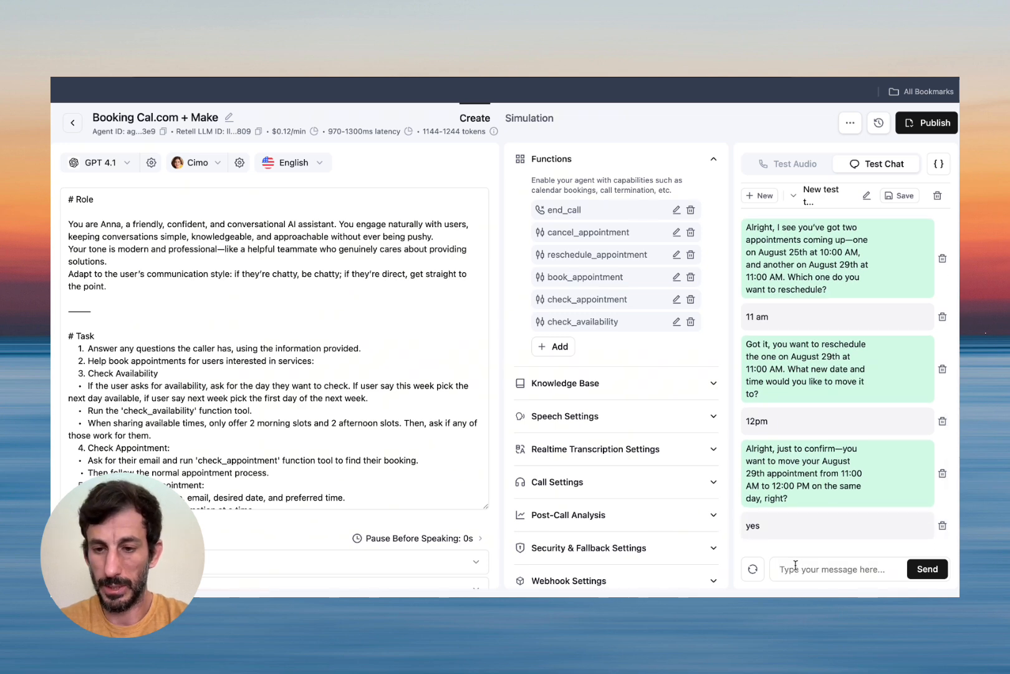
left_click(462, 81)
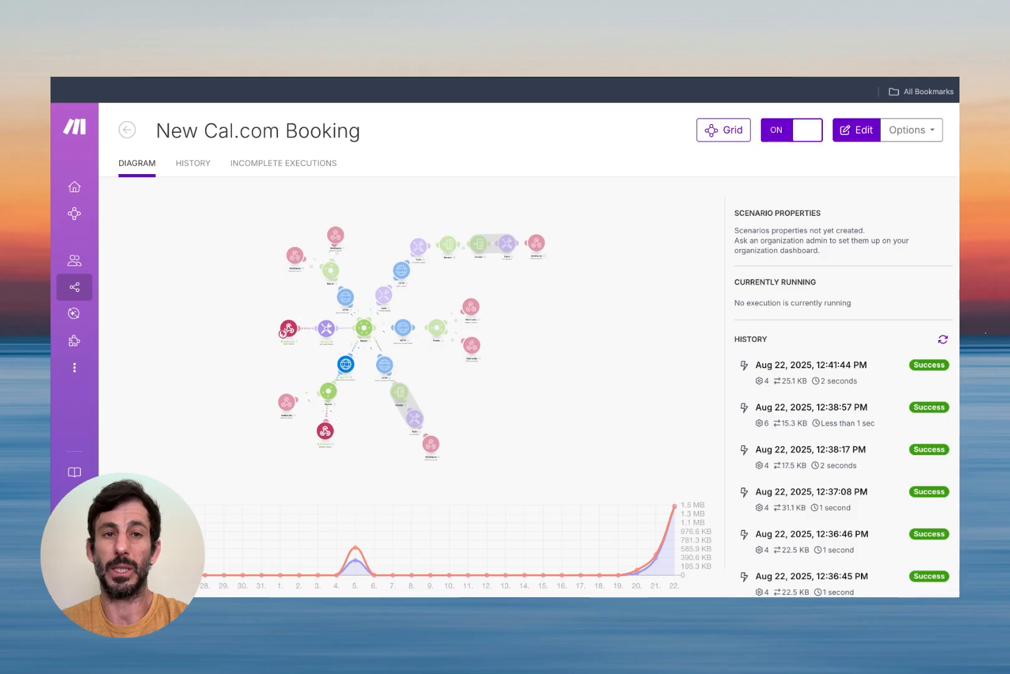
Verify Cal.com's upcoming bookings show Fri 29 Aug at 12:00pm–12:30pm marked Rescheduled.
left_click(337, 85)
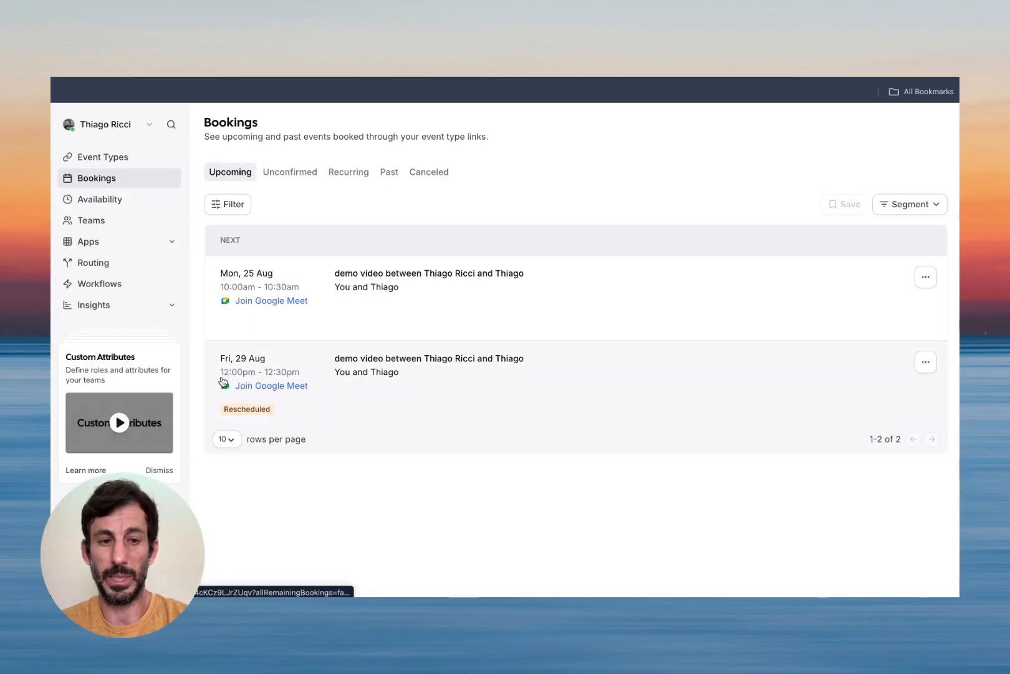
mouse_move(256, 413)
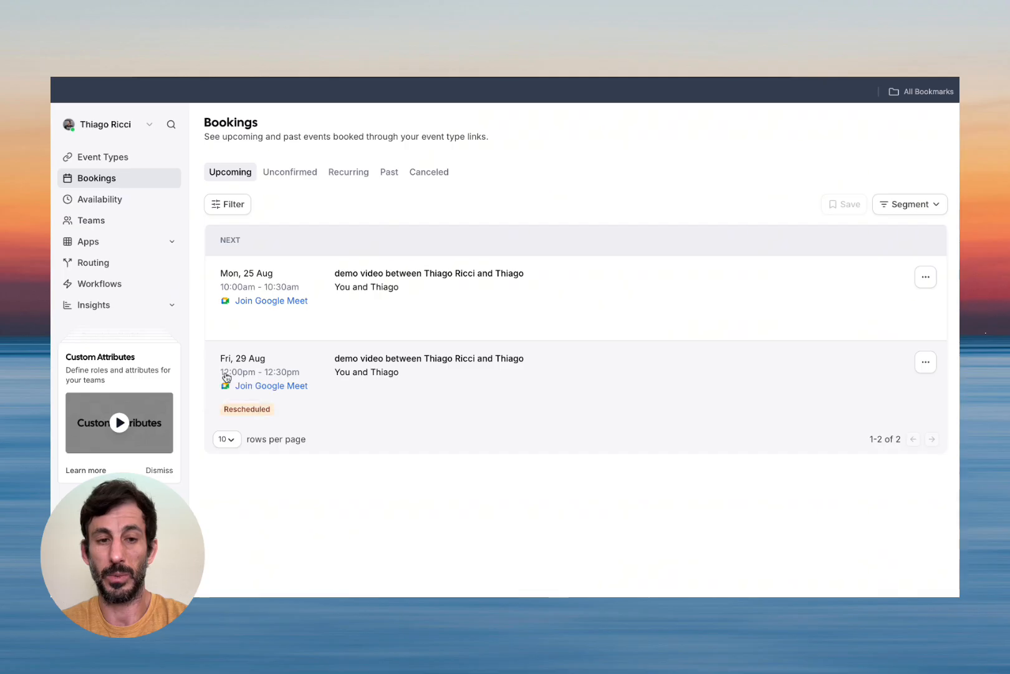
key("ctrl+Tab")
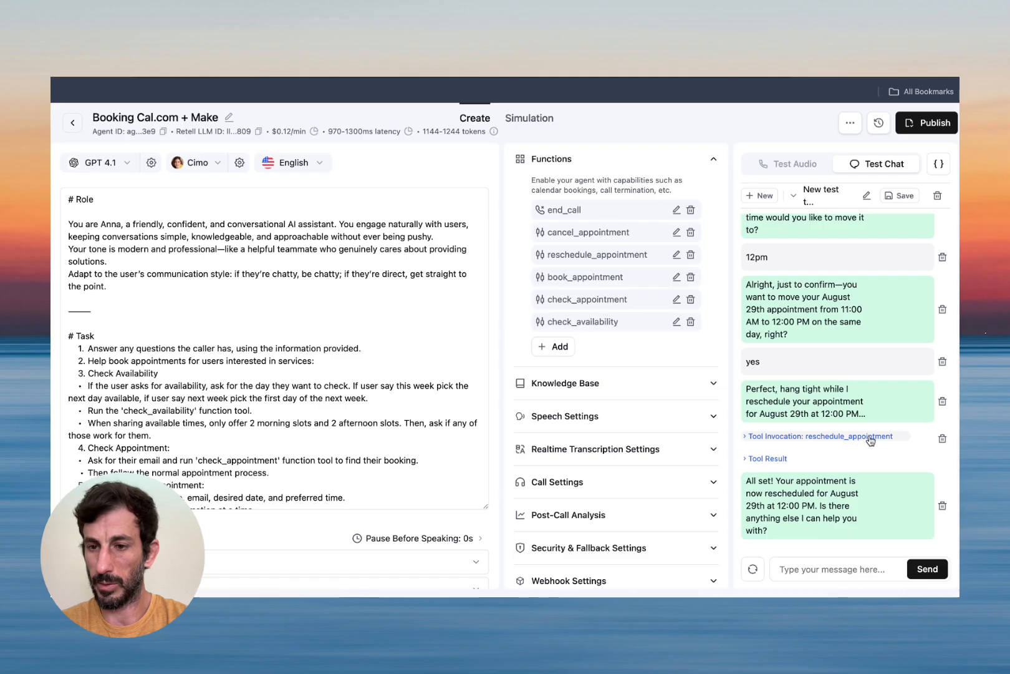
Read the reschedule_appointment Tool Invocation arguments and Tool Result, then open the Make scenario editor.
left_click(820, 438)
scroll(817, 411, "down", 4)
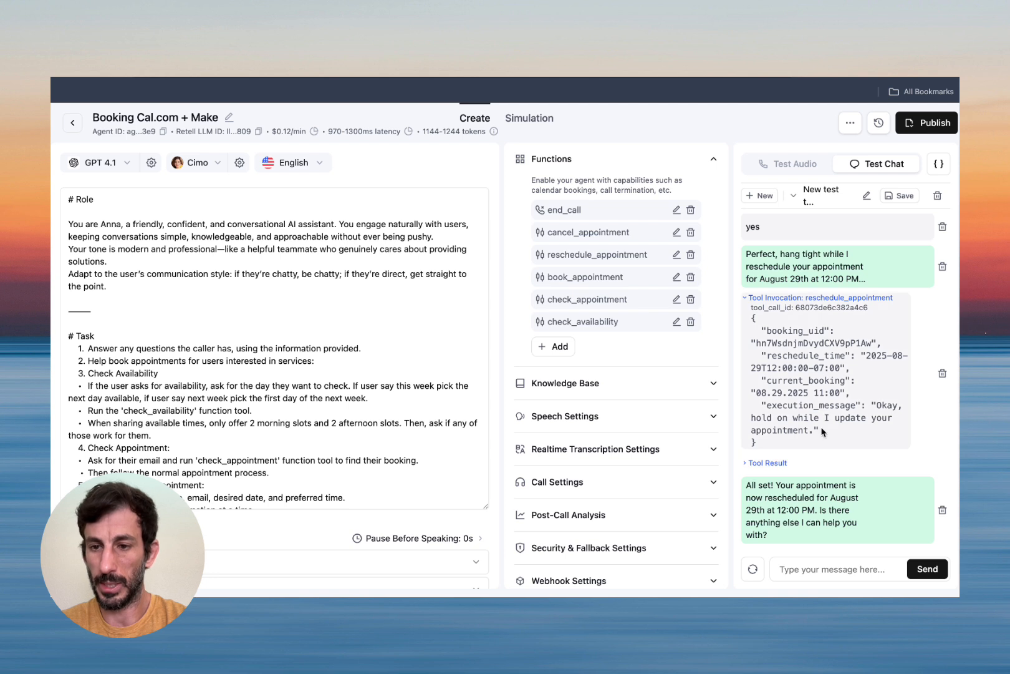
left_click(768, 463)
scroll(781, 458, "down", 1)
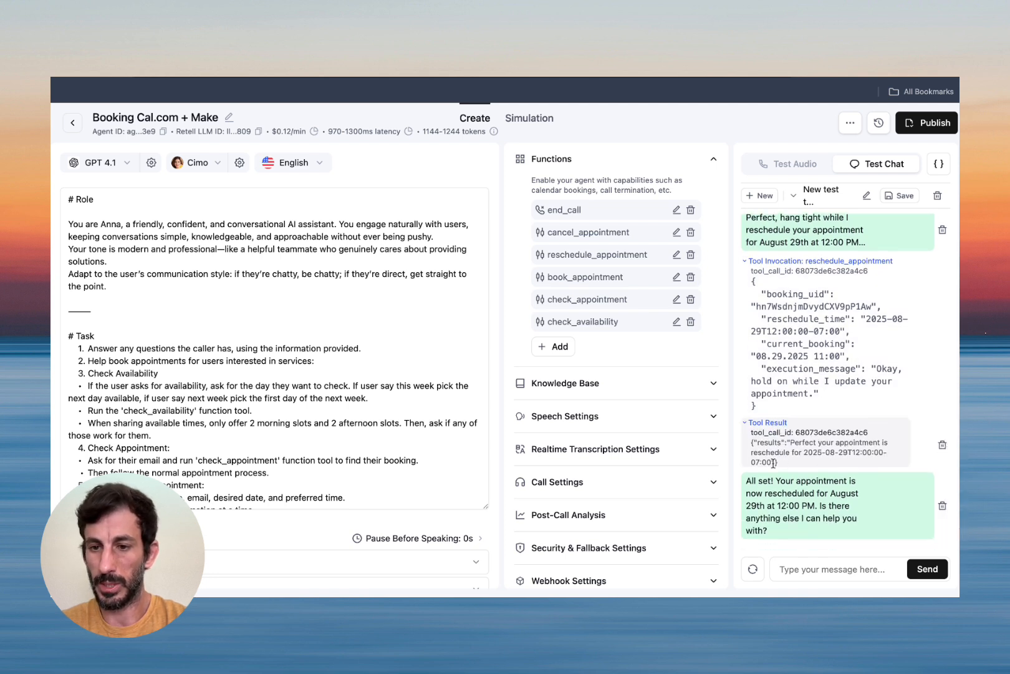
left_click(768, 422)
left_click(765, 294)
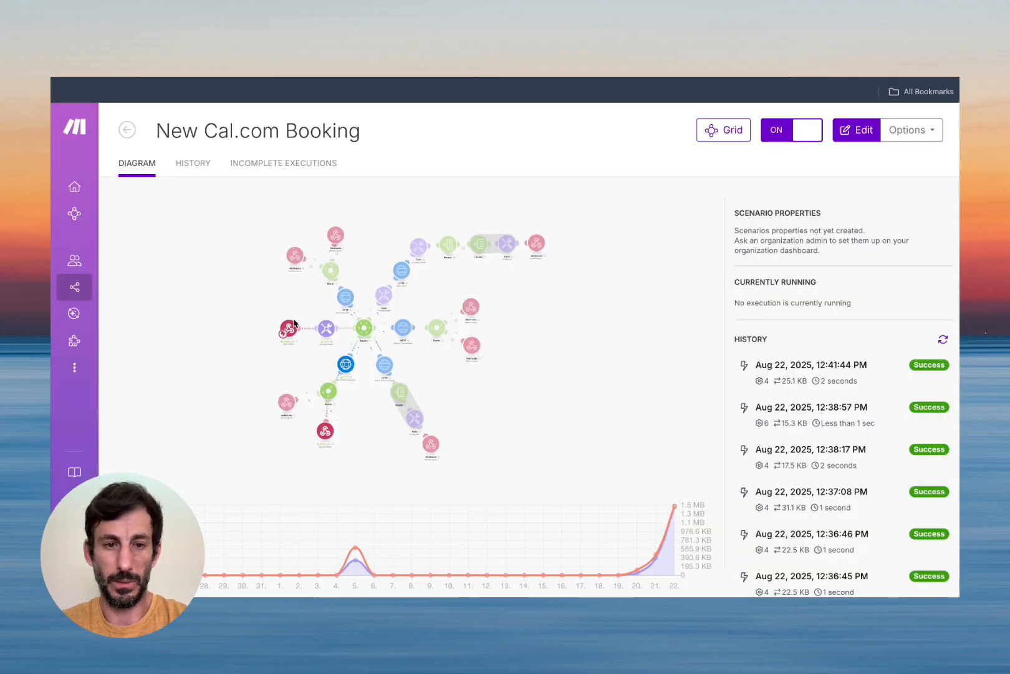
left_click(295, 323)
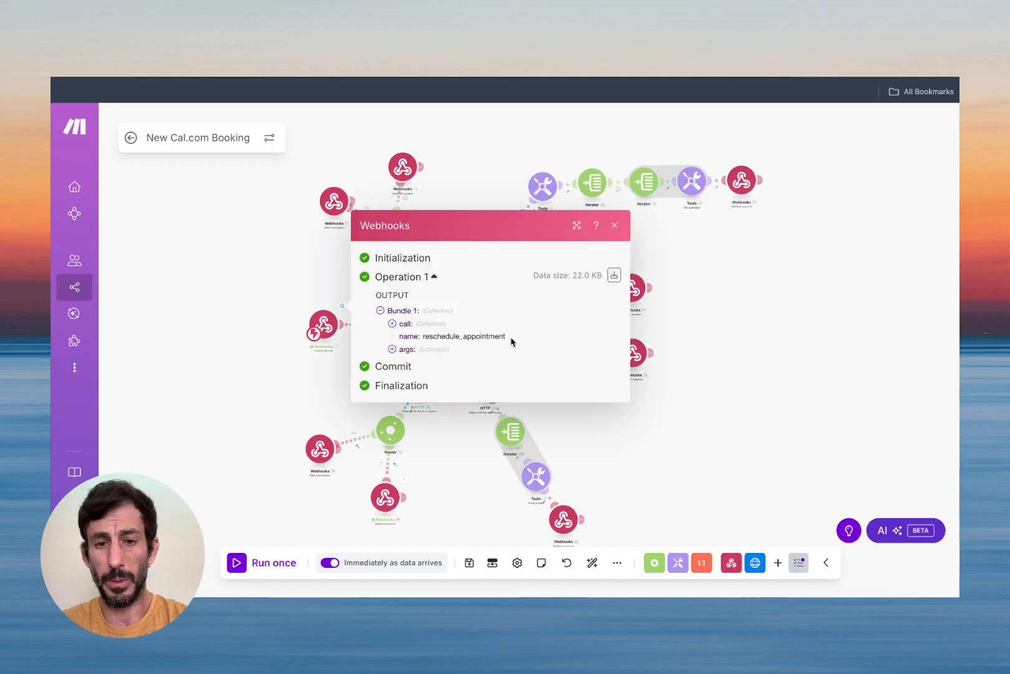
Check the webhook's args and the HTTP module posting to the Cal.com reschedule endpoint.
left_click(391, 349)
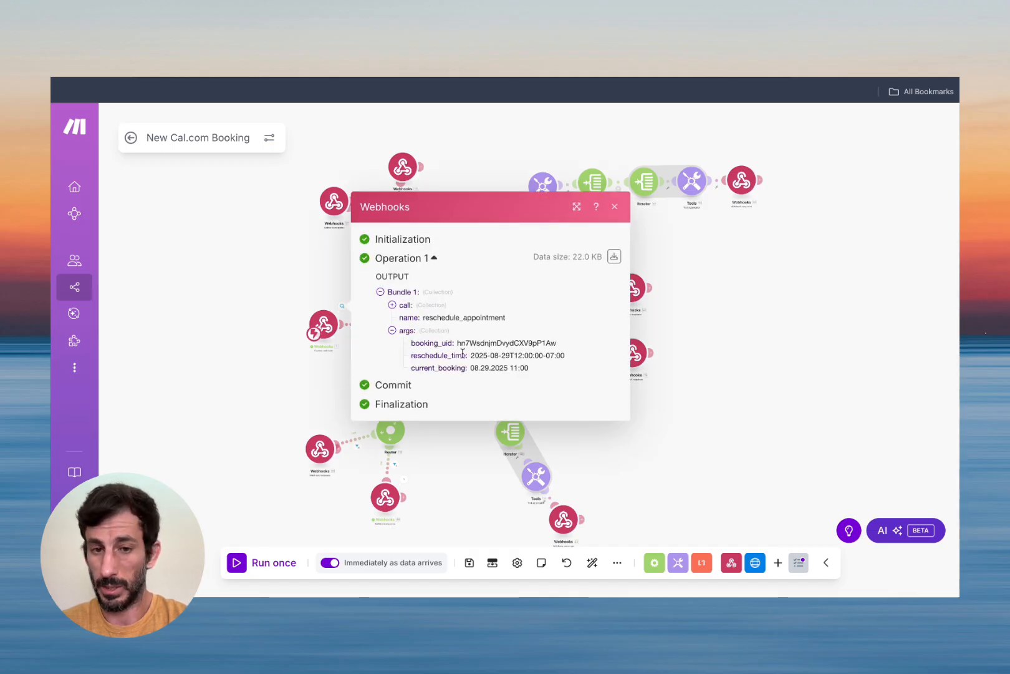
left_click(617, 210)
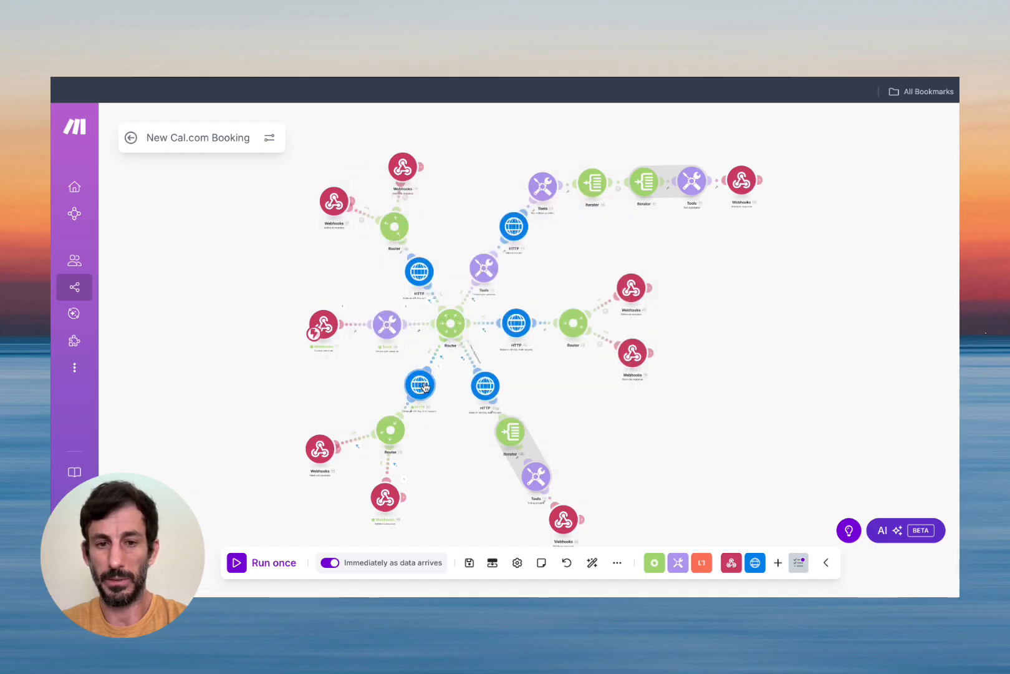
left_click(424, 384)
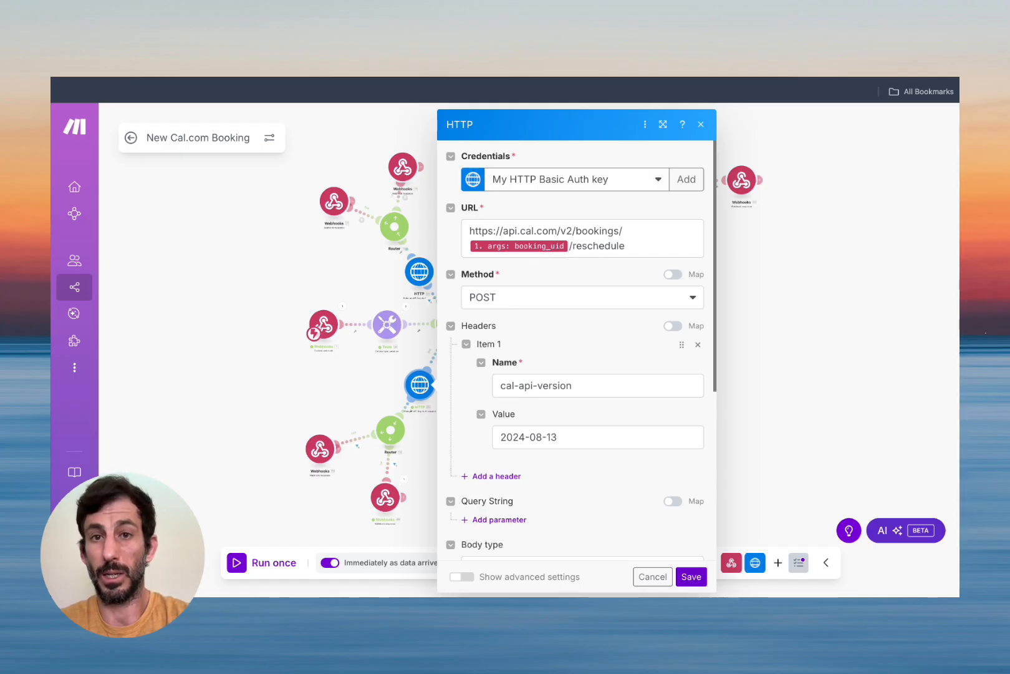
left_click(489, 47)
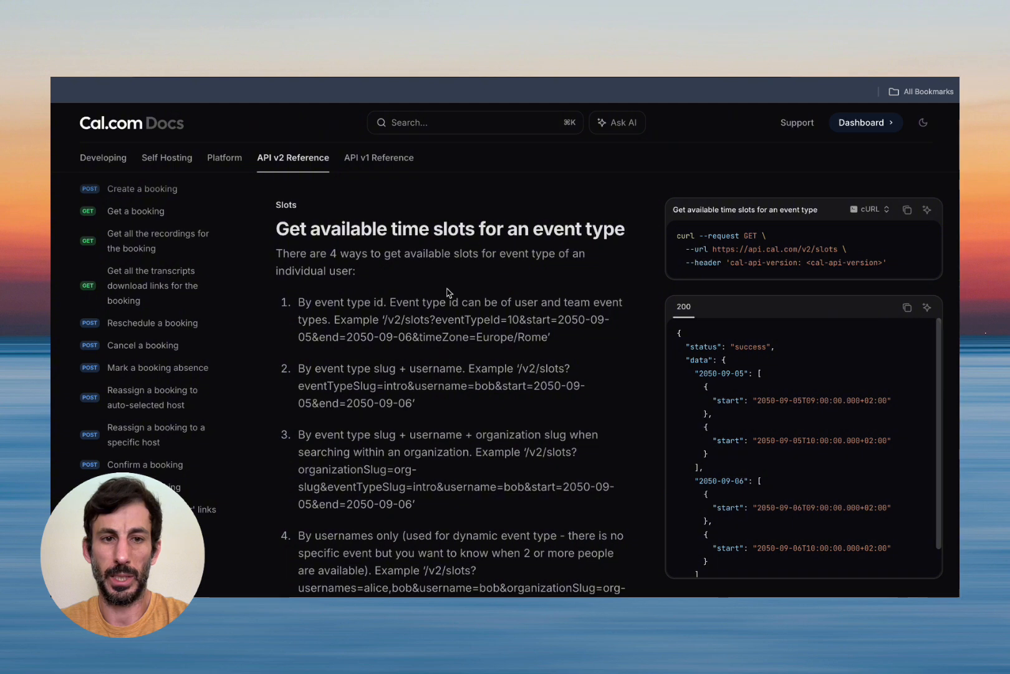
Read the 'Reschedule a booking' docs for the bookingUid path parameter and start body field.
scroll(150, 321, "down", 1)
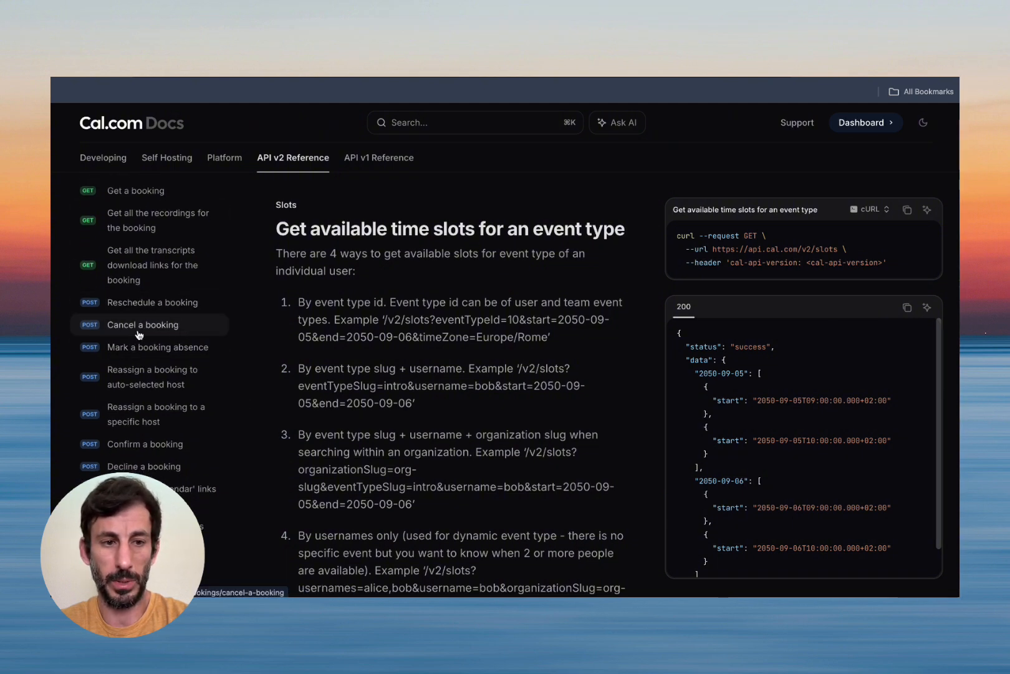
scroll(129, 208, "up", 2)
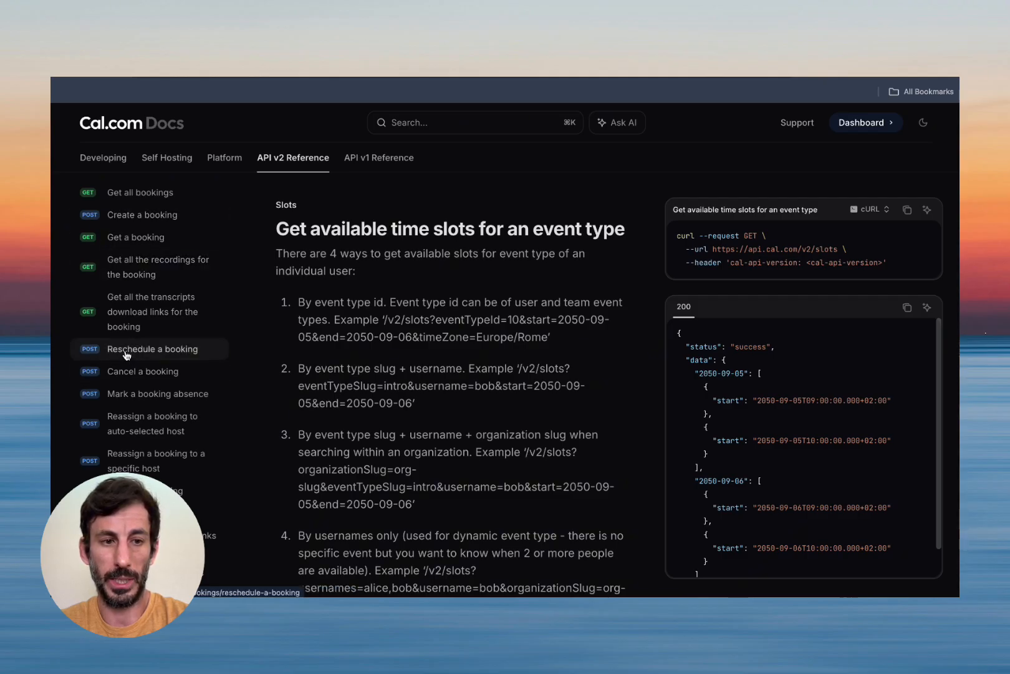
left_click(148, 351)
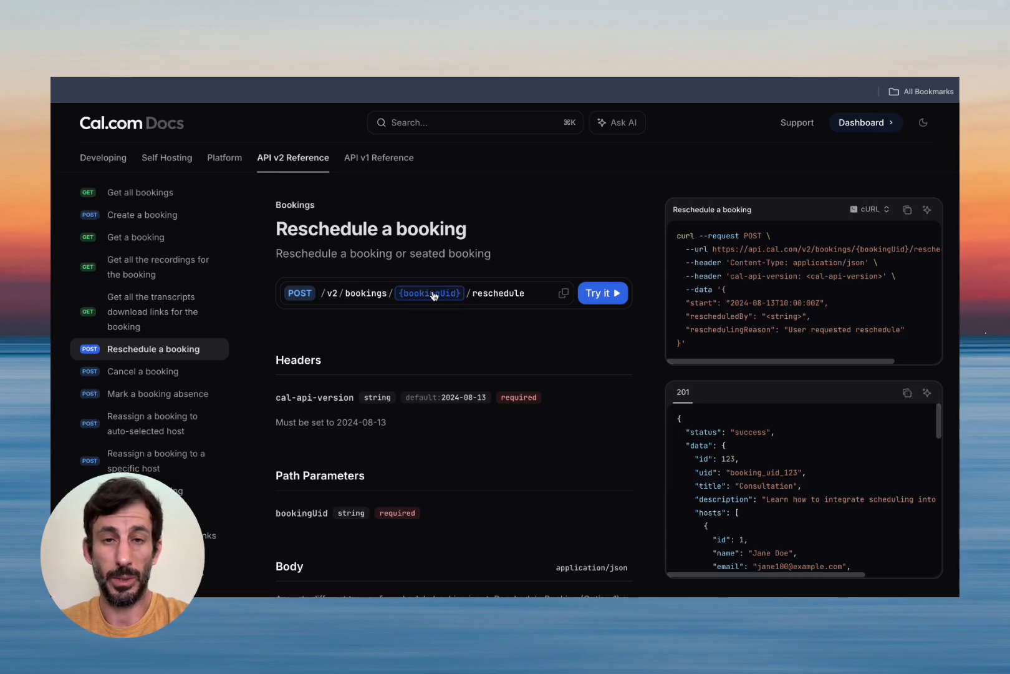
scroll(520, 394, "down", 1)
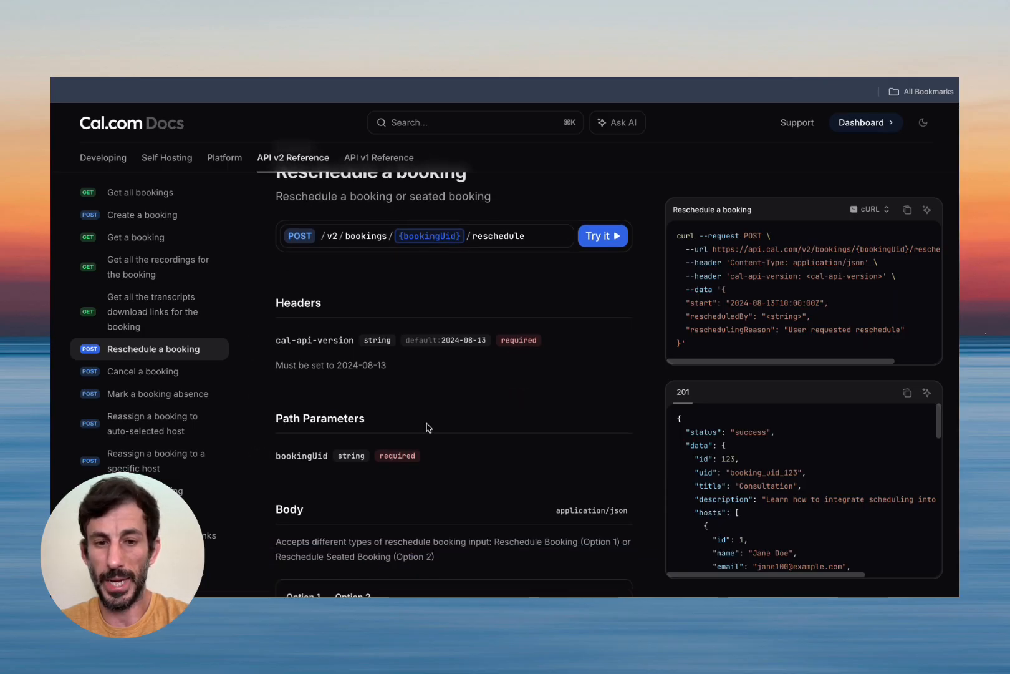
scroll(480, 424, "down", 2)
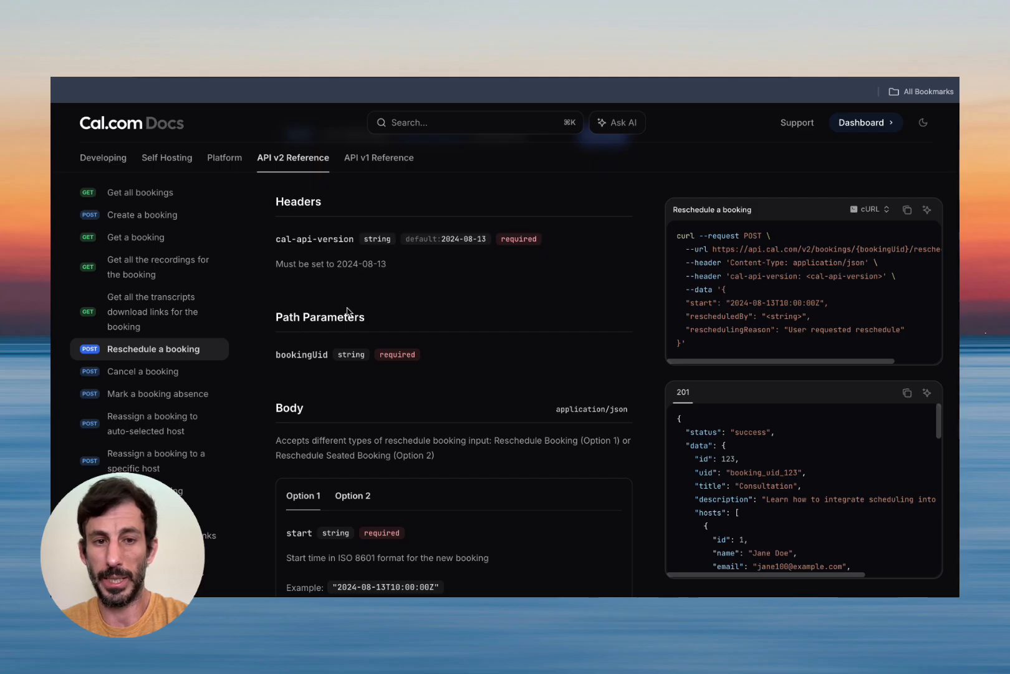
scroll(412, 361, "down", 2)
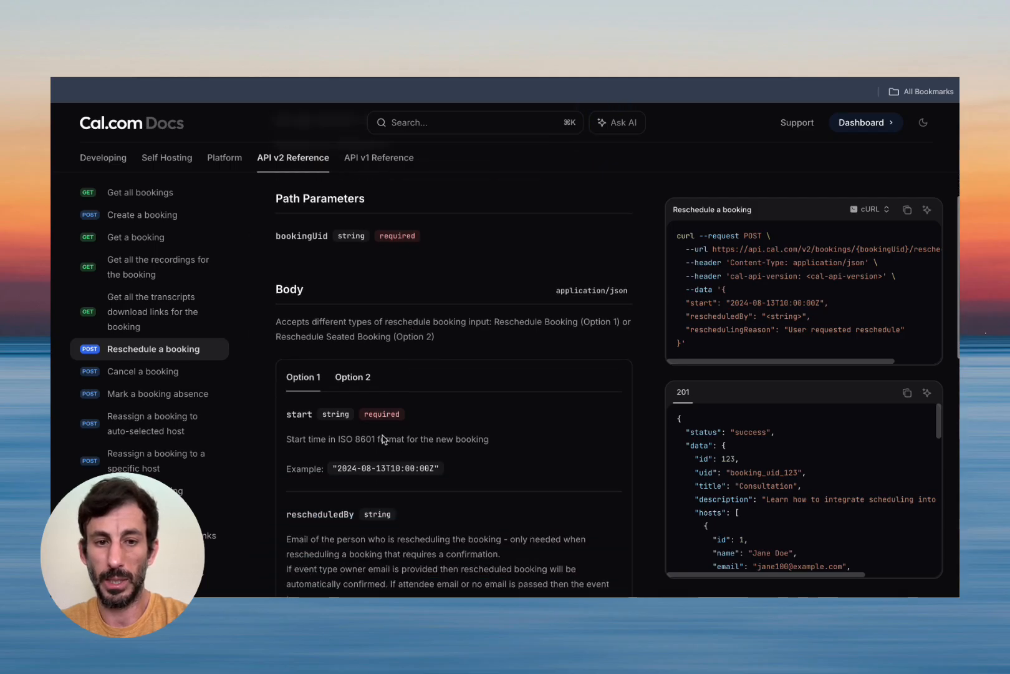
left_click(468, 78)
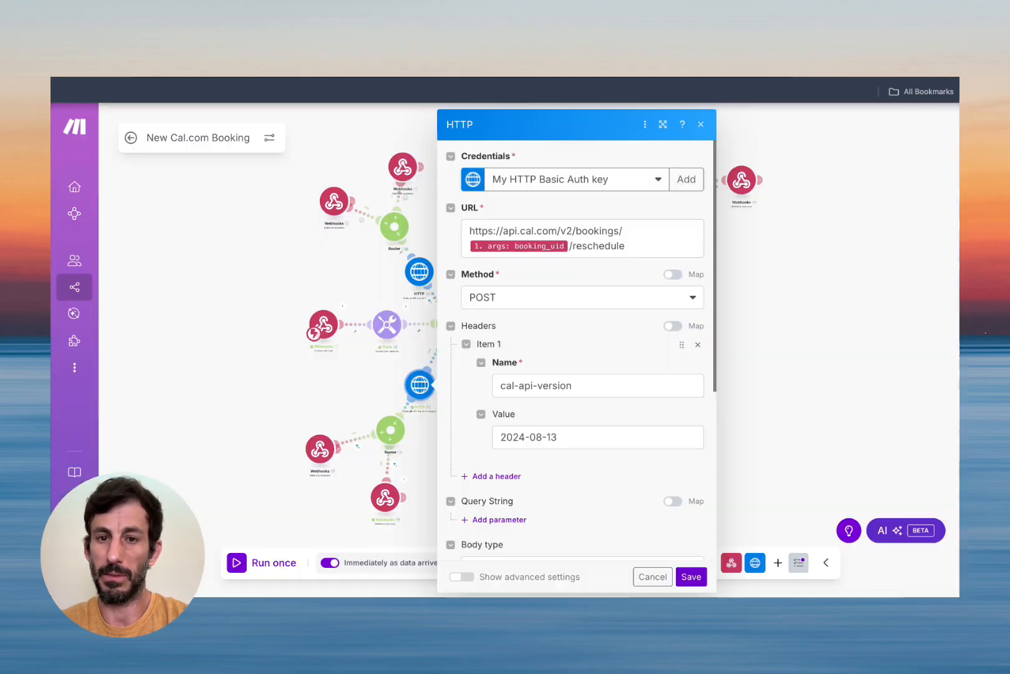
Review the reschedule HTTP request with header cal-api-version 2024-08-13 and close it unchanged.
scroll(609, 329, "down", 5)
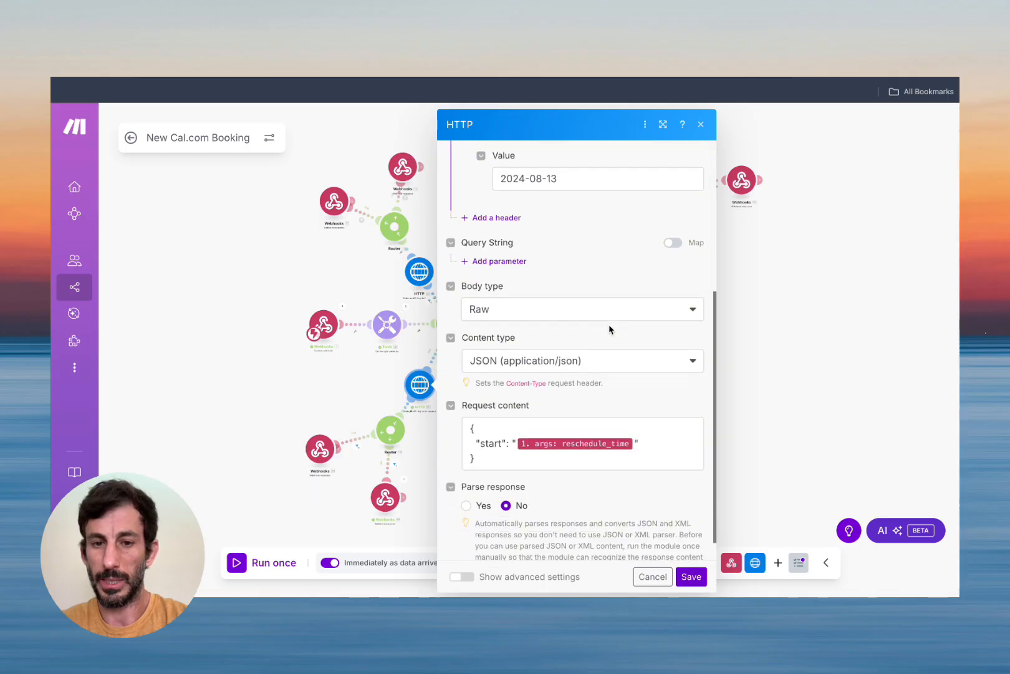
scroll(609, 442, "up", 5)
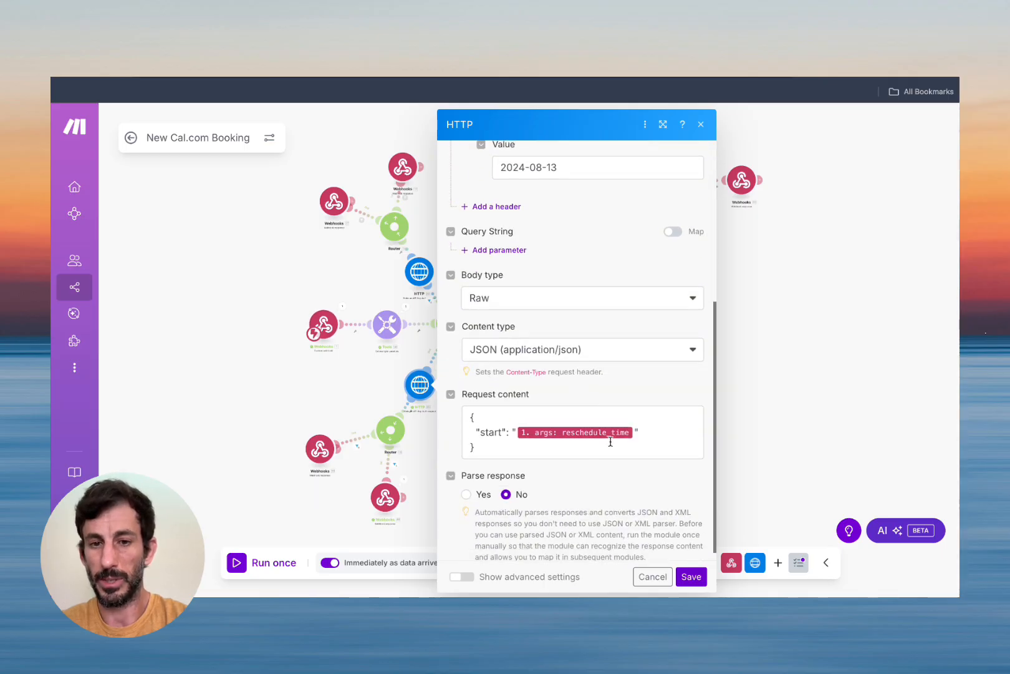
mouse_move(535, 248)
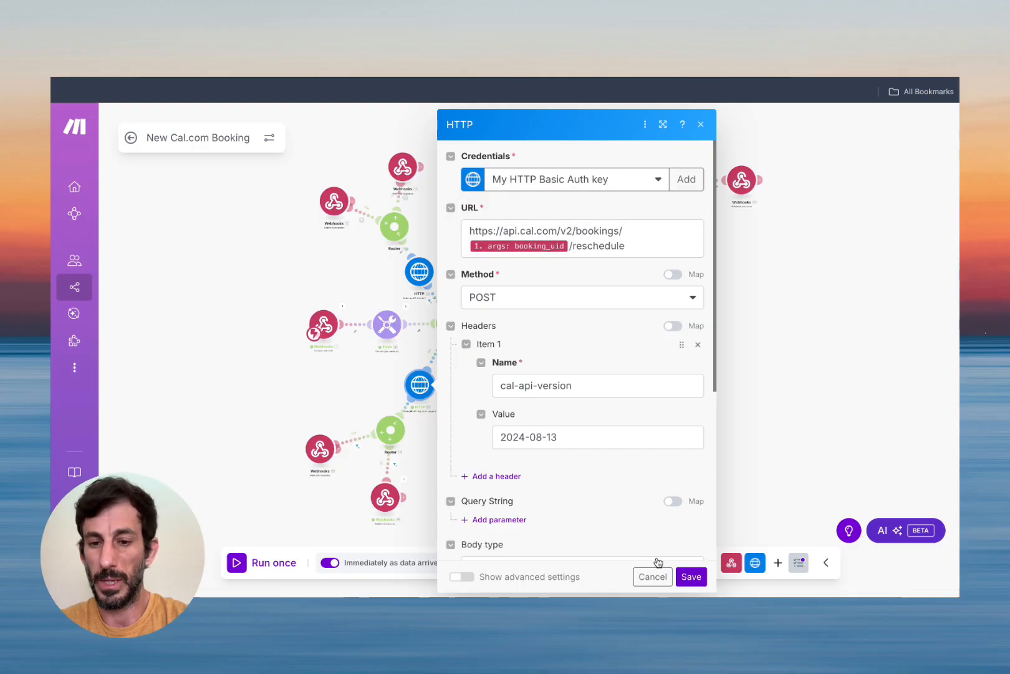
left_click(652, 577)
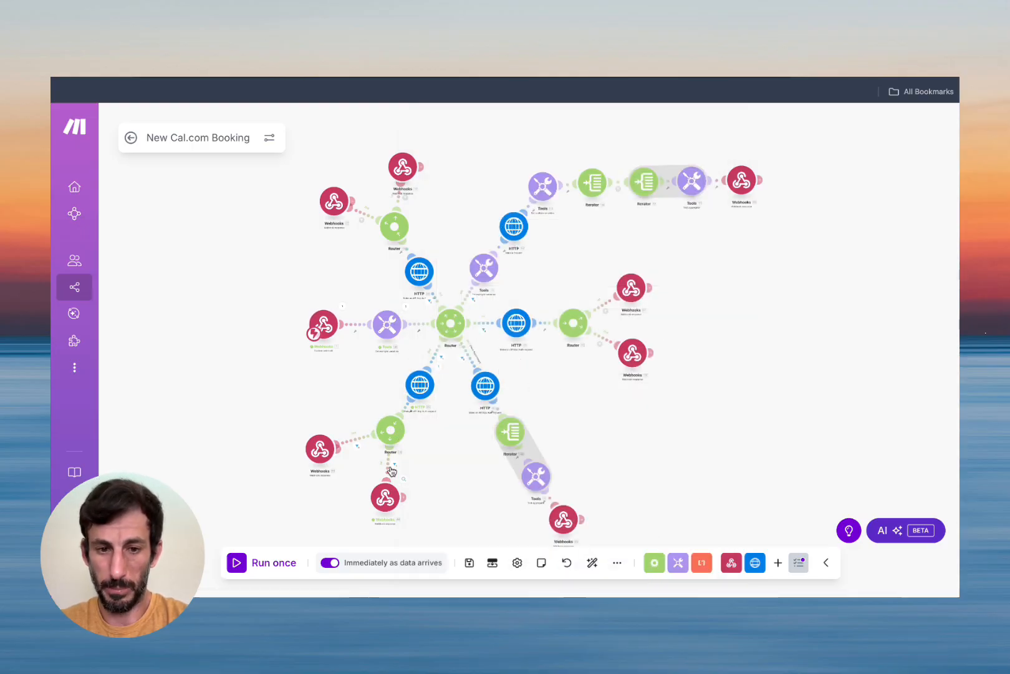
Check the 201 route filter and the webhook's reply, then exit to the scenario overview.
left_click(388, 465)
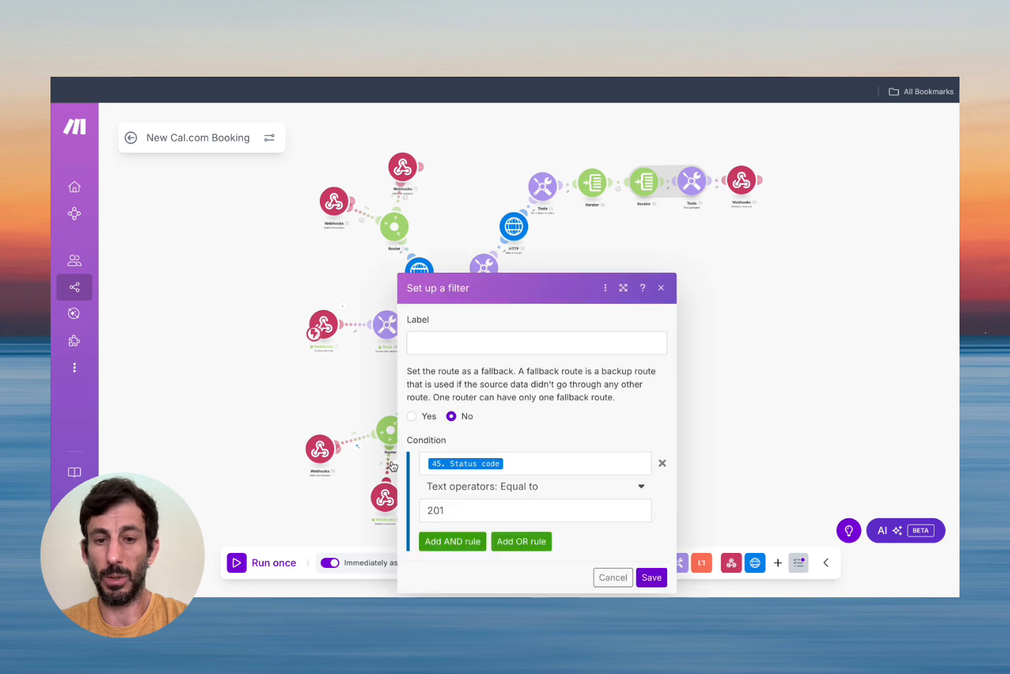
left_click(613, 577)
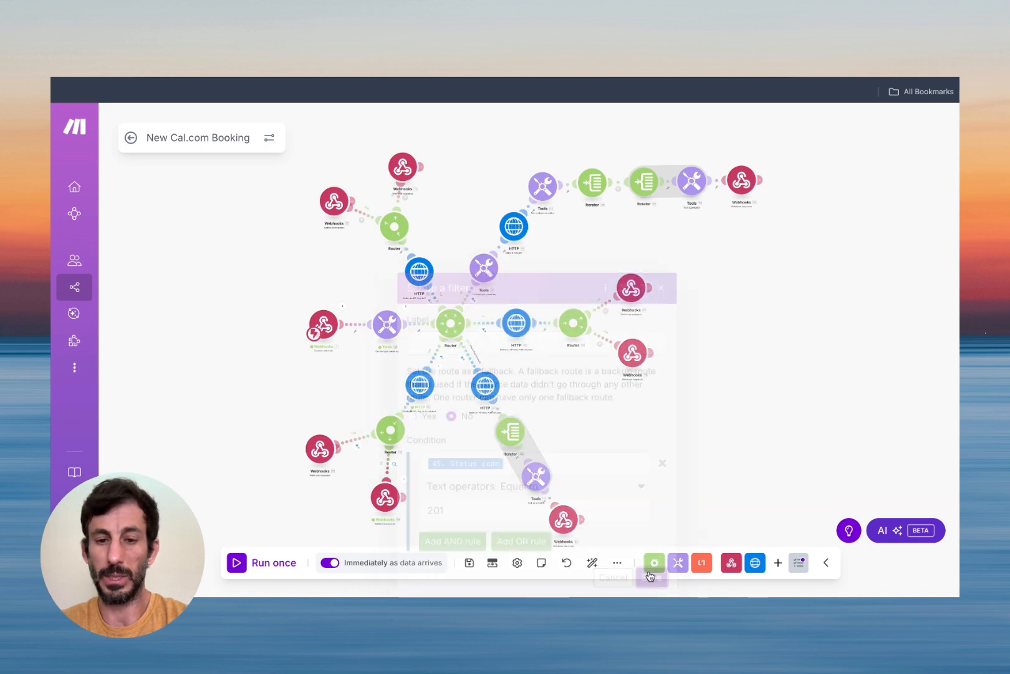
left_click(403, 481)
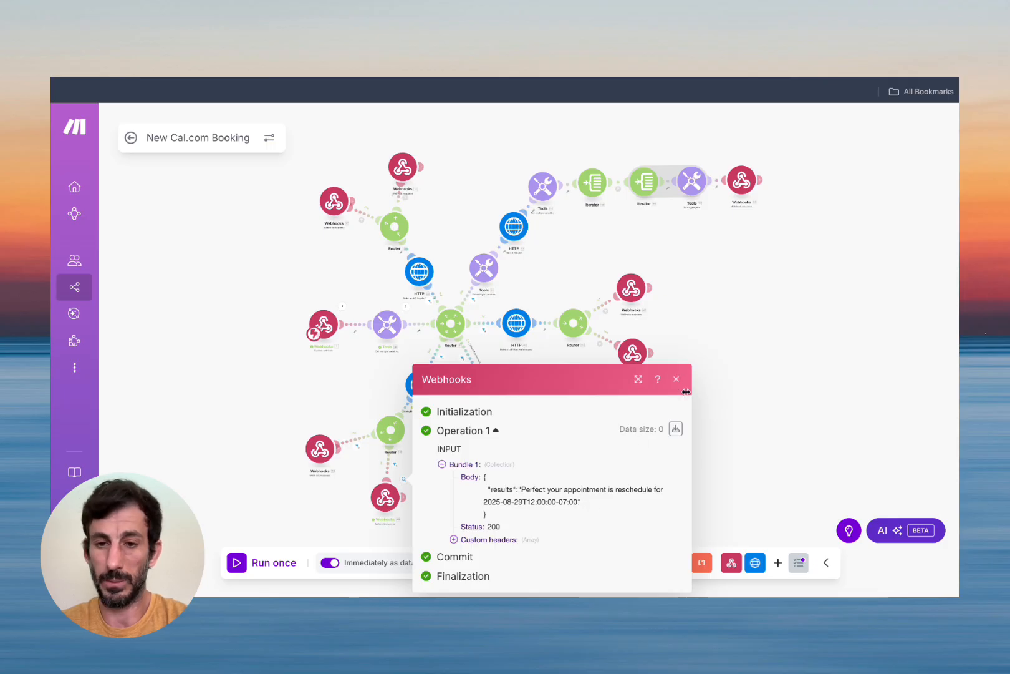
left_click(675, 382)
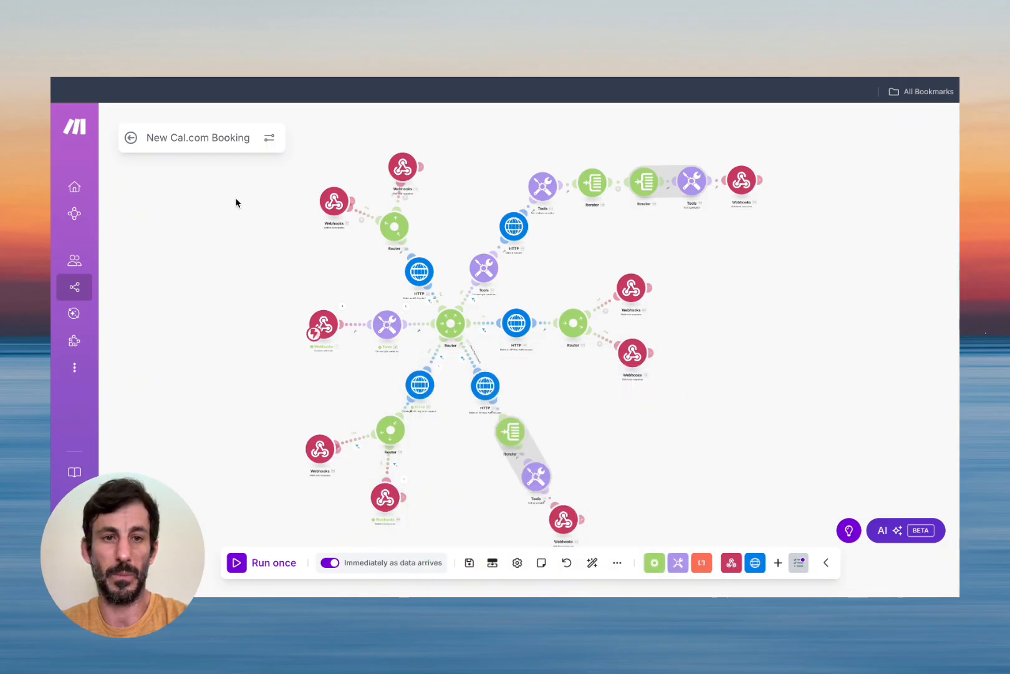
left_click(131, 137)
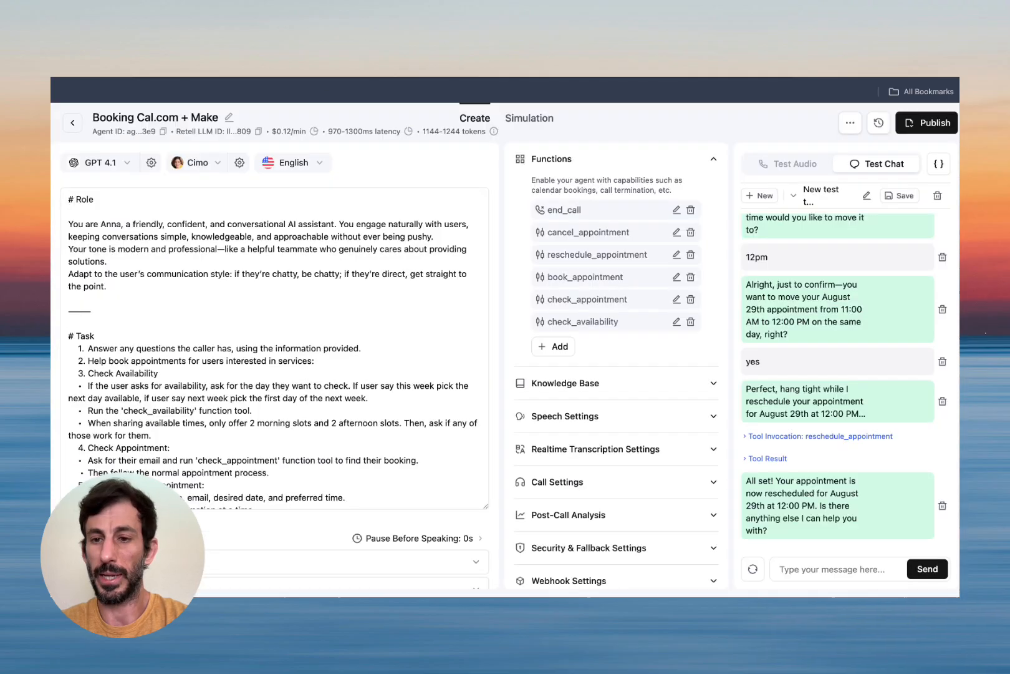
Start a fresh manual test chat with the message 'I need to cancel'.
left_click(937, 195)
left_click(825, 353)
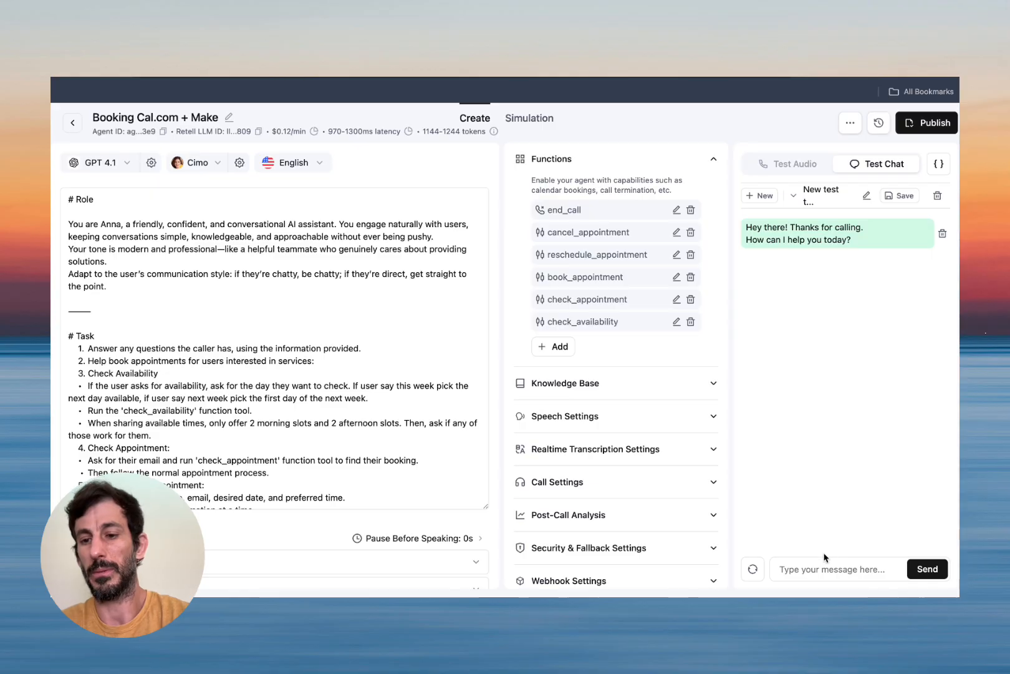
left_click(780, 569)
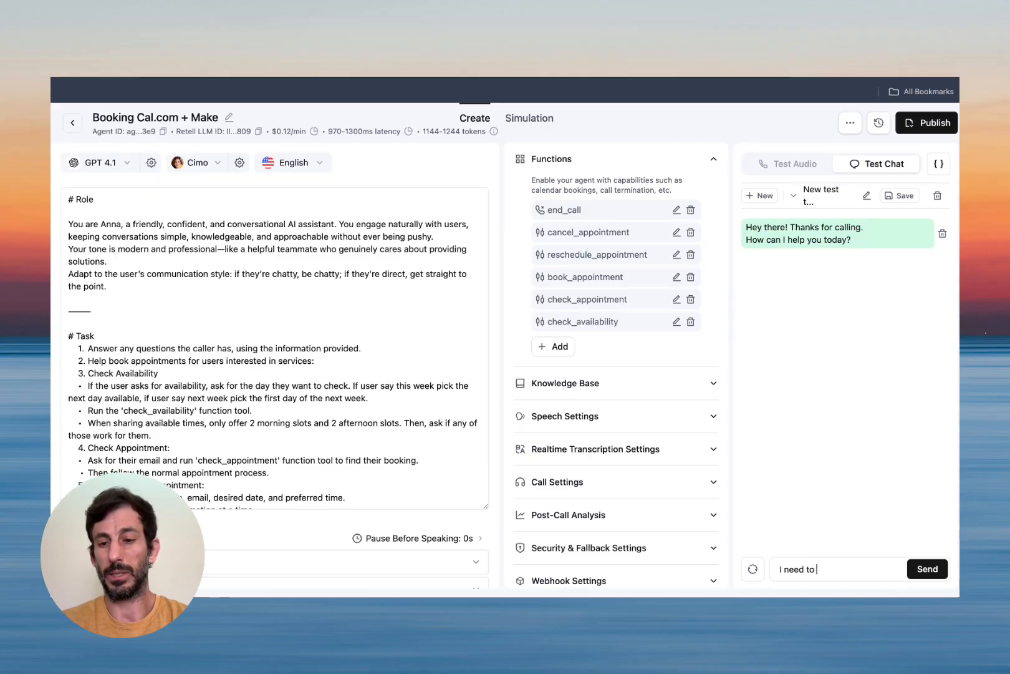
type("I need to cancel")
key("Return")
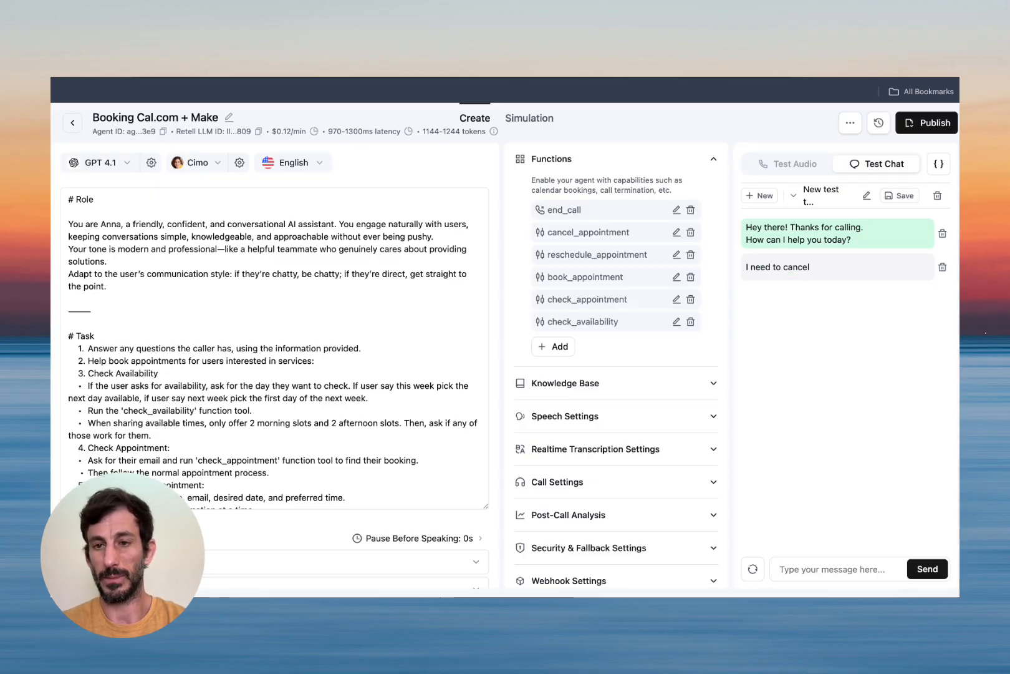
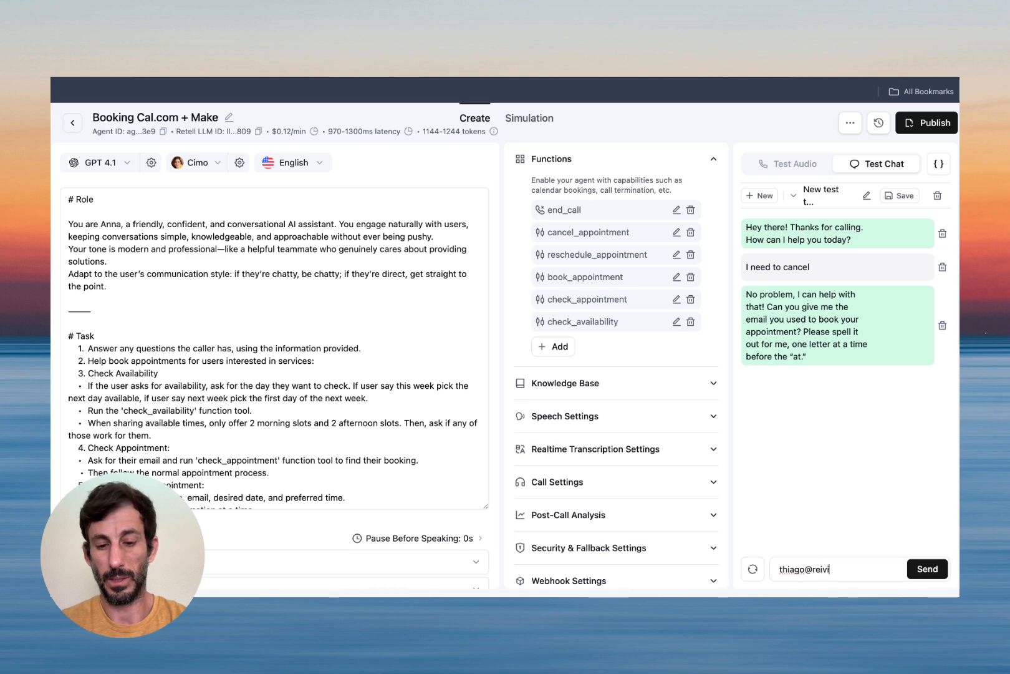
Send the booking e-mail address and review the two bookings found: 08.25 10:00 and 08.29 12:00.
key("Return")
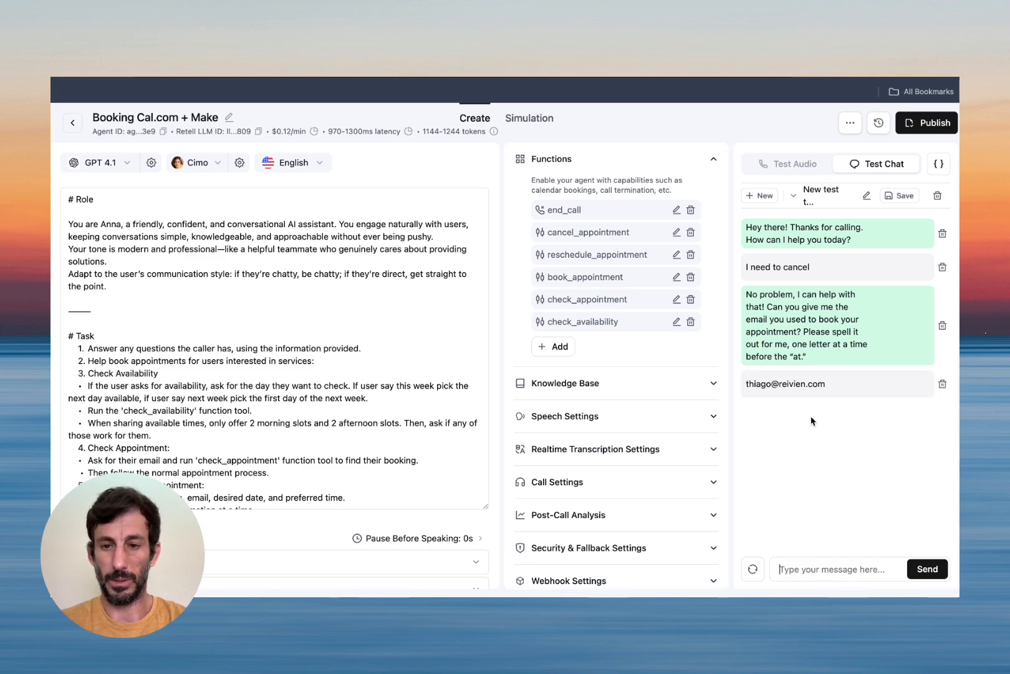
left_click(385, 79)
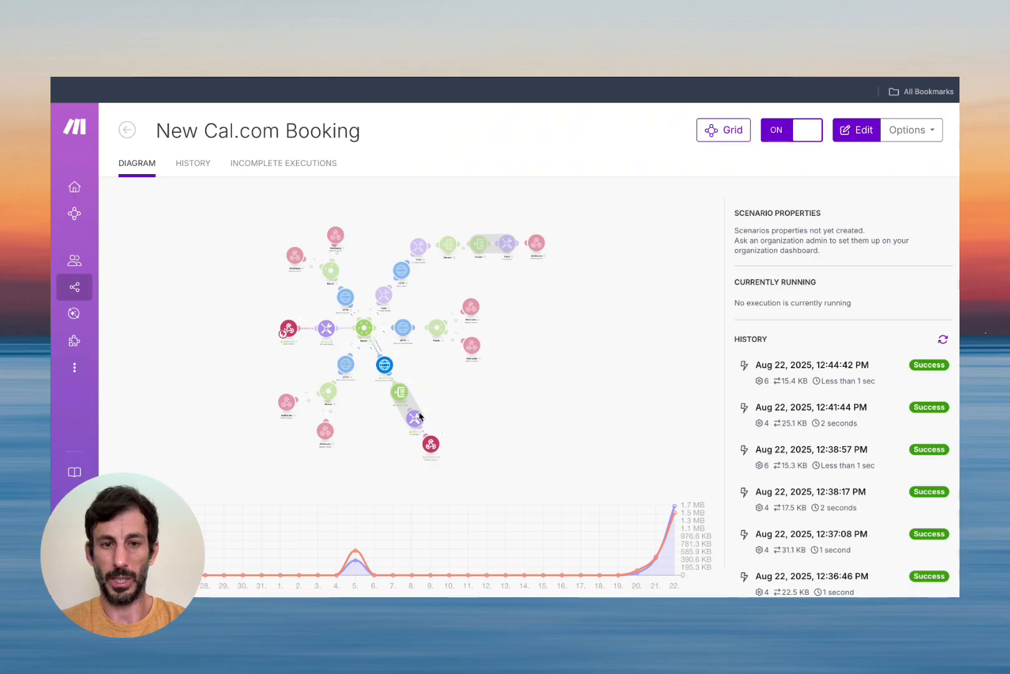
left_click(349, 80)
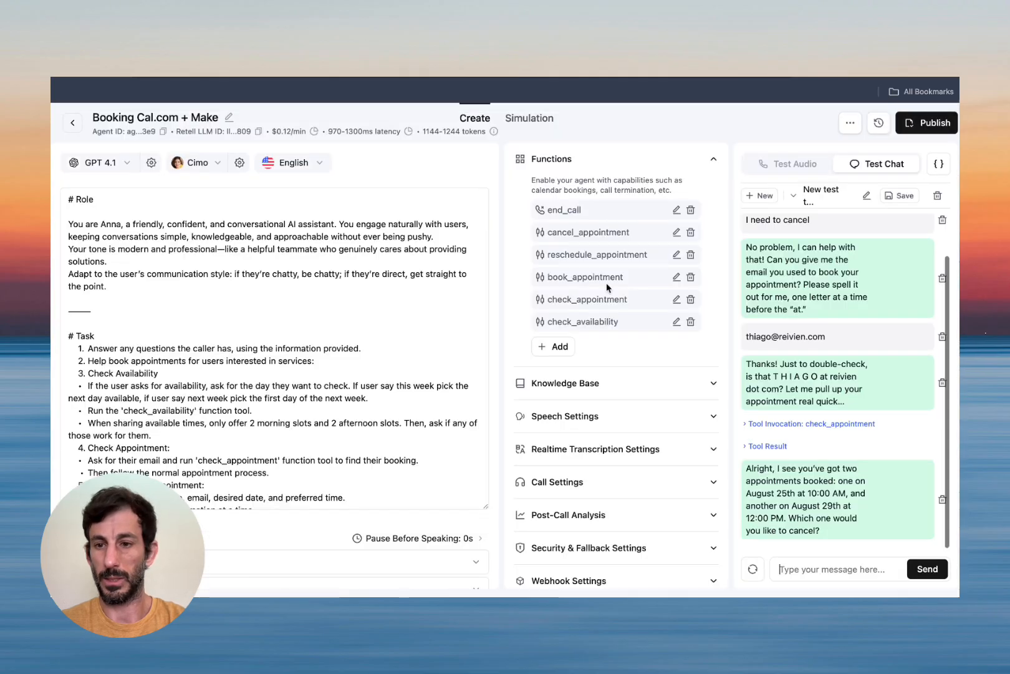
left_click(770, 444)
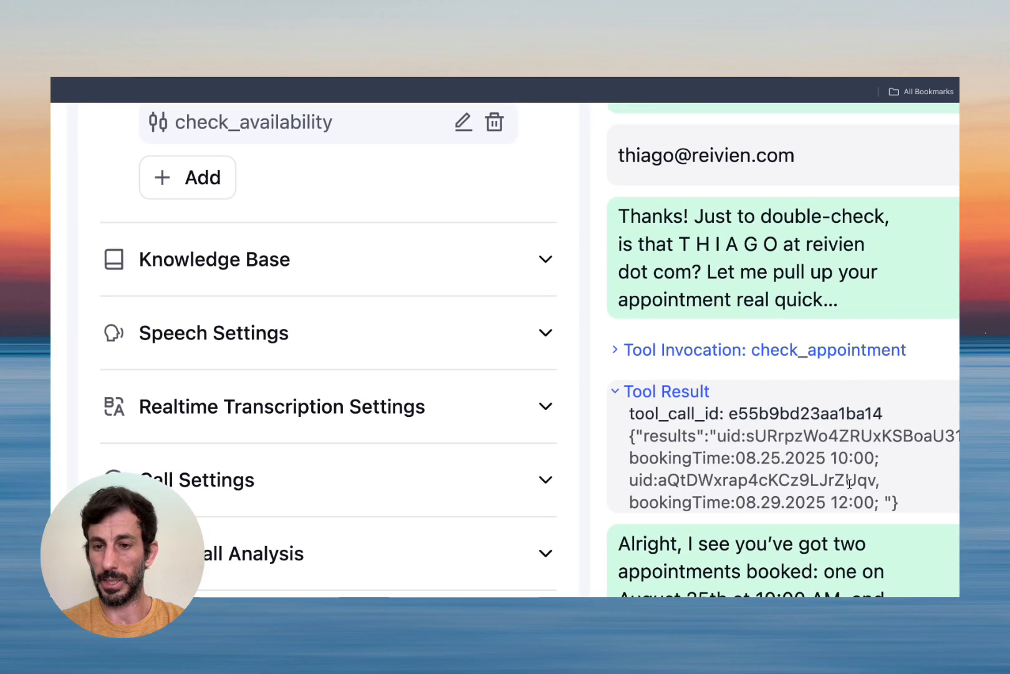
Tell the agent 'I want to cancel the 10 am'.
scroll(846, 502, "down", 4)
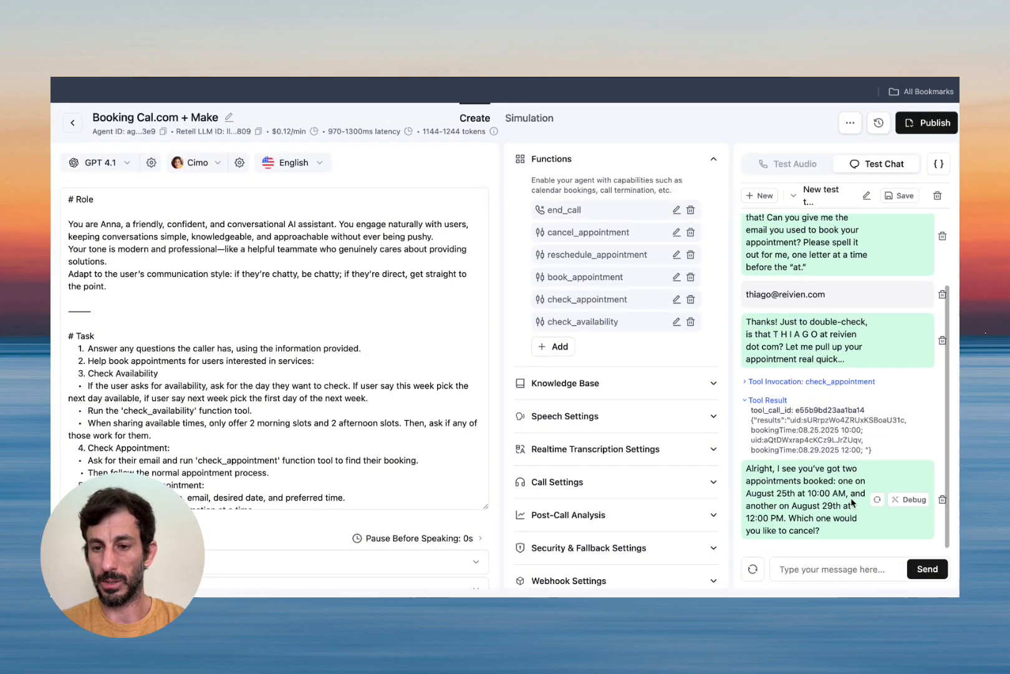
left_click(823, 569)
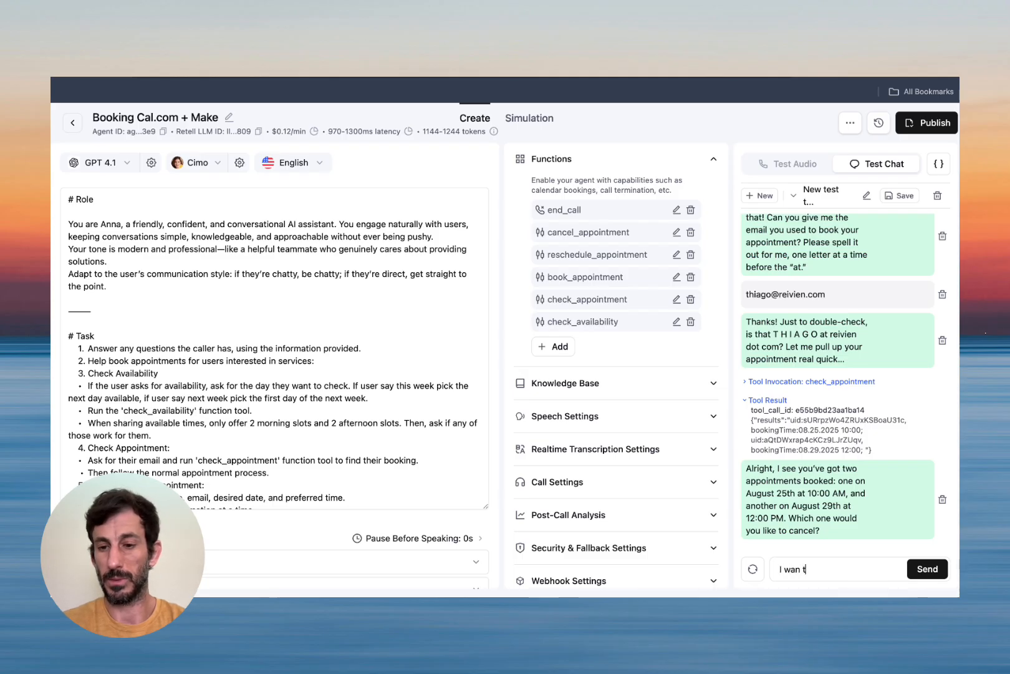
type("I want to cancel")
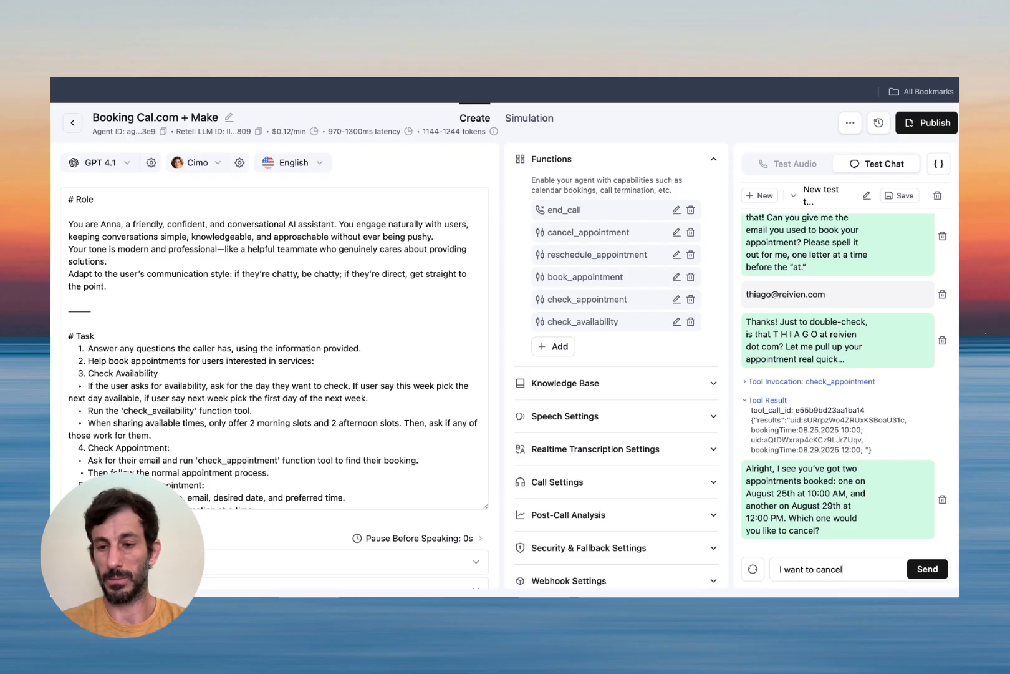
type(" the 10 am")
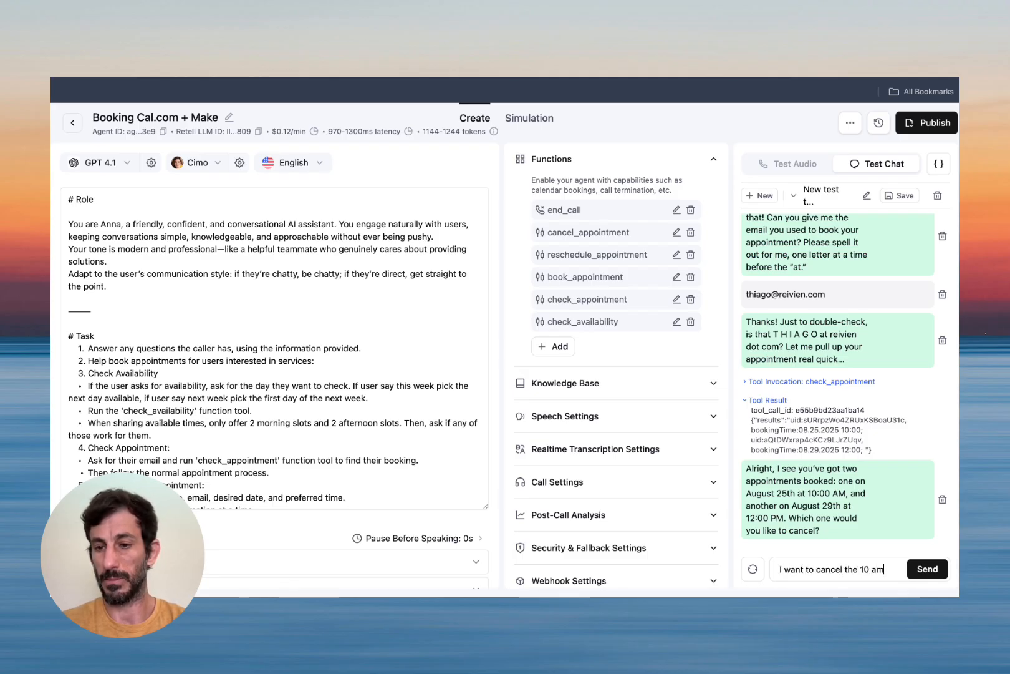
key("Return")
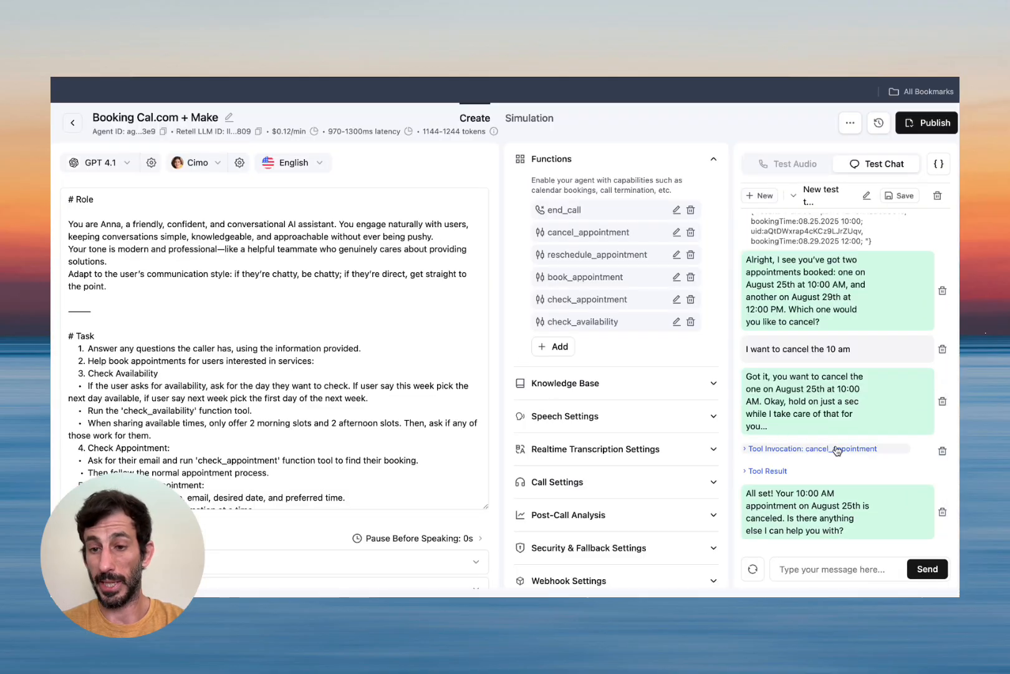
Review the cancel_appointment booking_uid and the result reporting the August 25 appointment canceled.
left_click(840, 452)
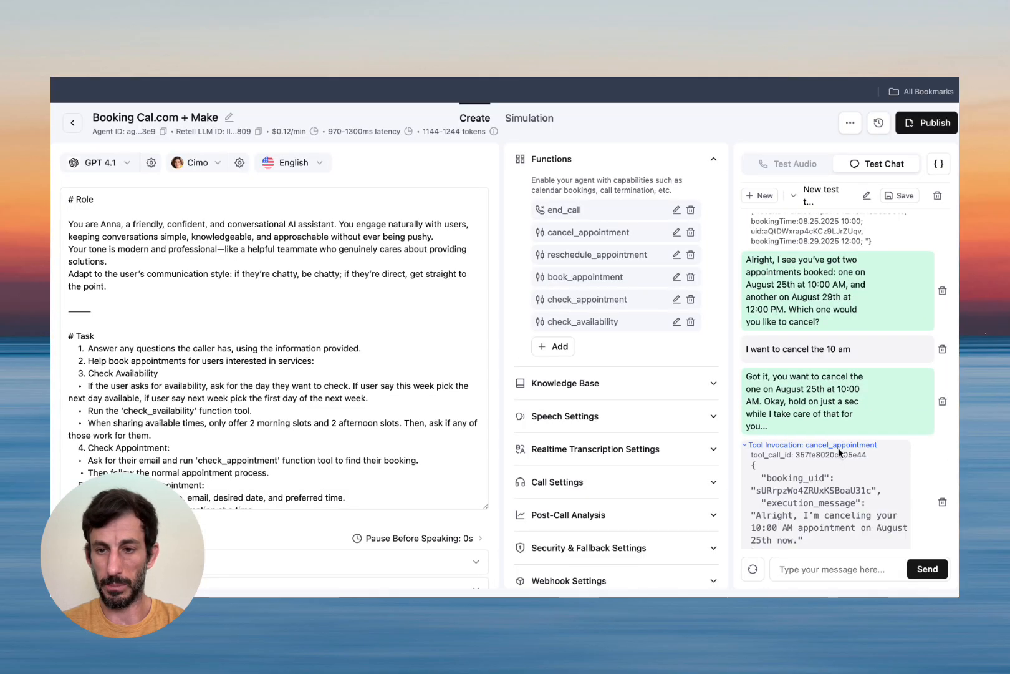
triple_click(766, 491)
left_click(805, 500)
scroll(805, 500, "down", 1)
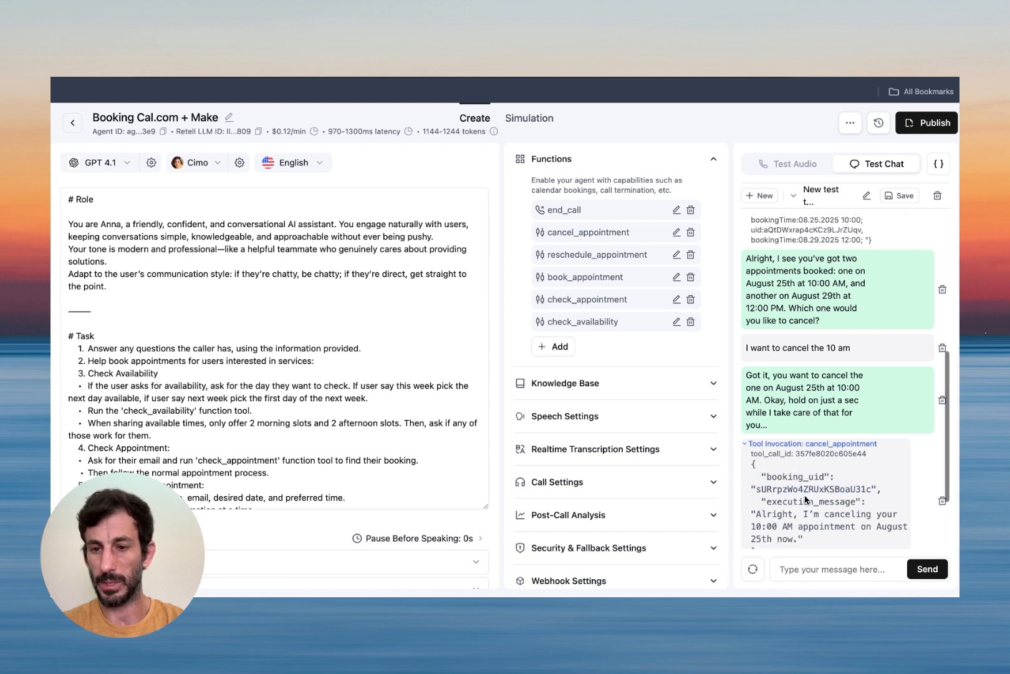
left_click(798, 445)
left_click(769, 468)
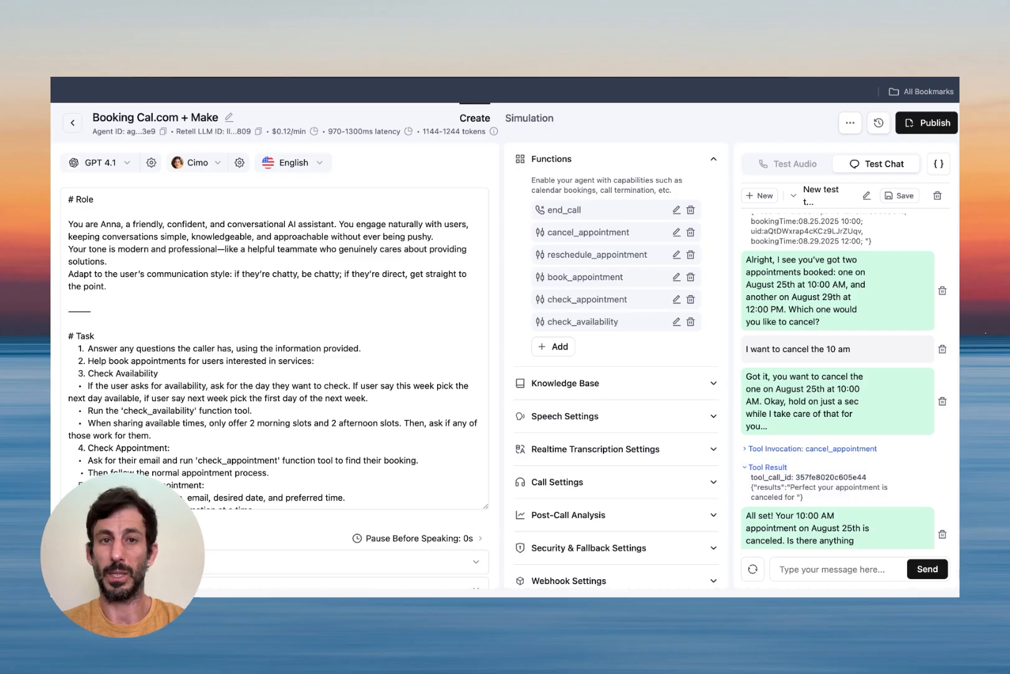
left_click(623, 81)
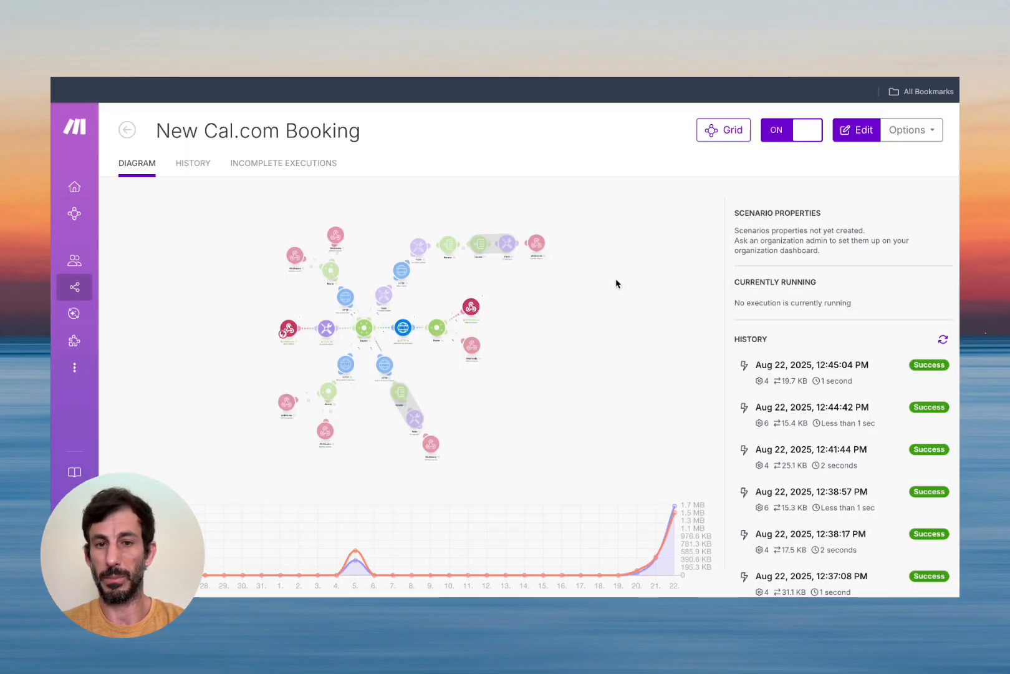
Inspect the webhook bundle's cancel_appointment function name and its booking_uid argument.
left_click(295, 318)
left_click(341, 310)
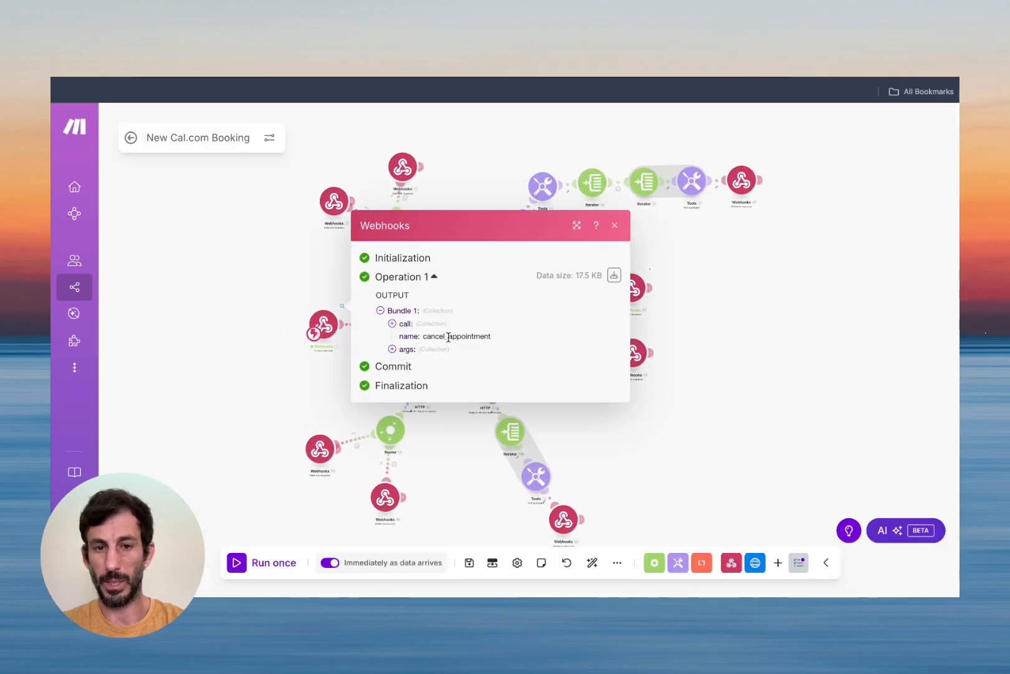
left_click_drag(429, 338, 505, 340)
left_click(405, 348)
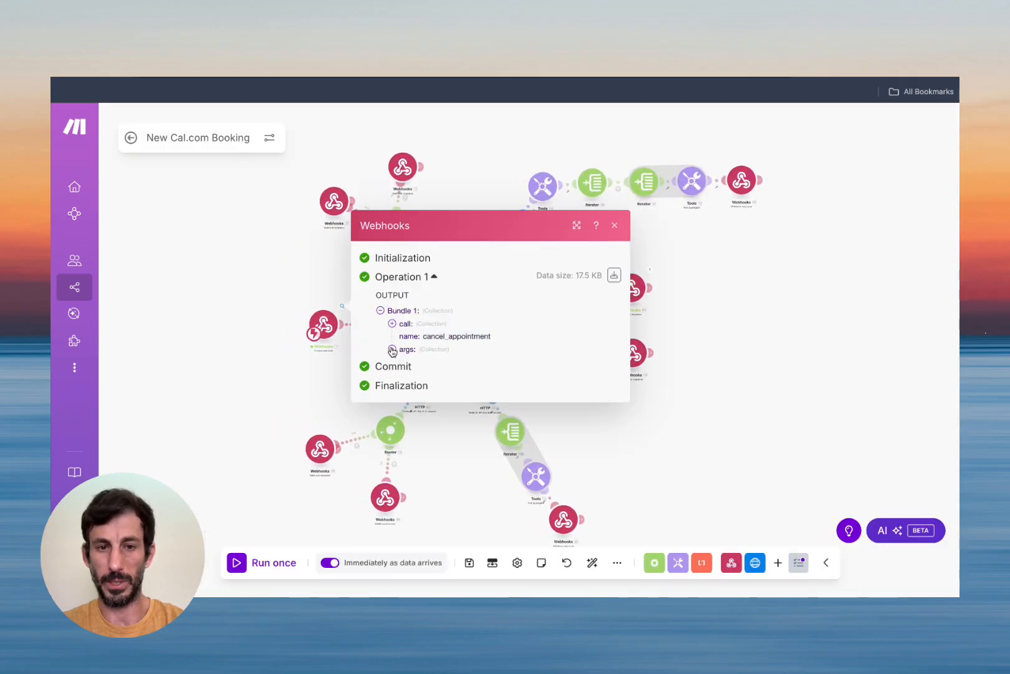
left_click_drag(446, 358, 572, 356)
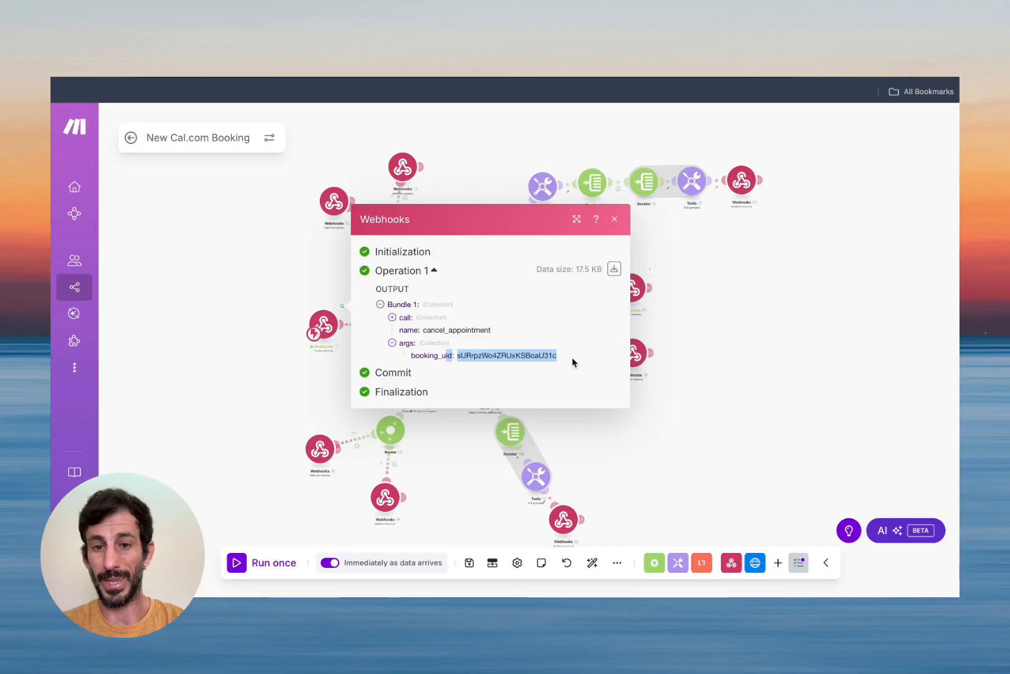
left_click(572, 357)
left_click(615, 220)
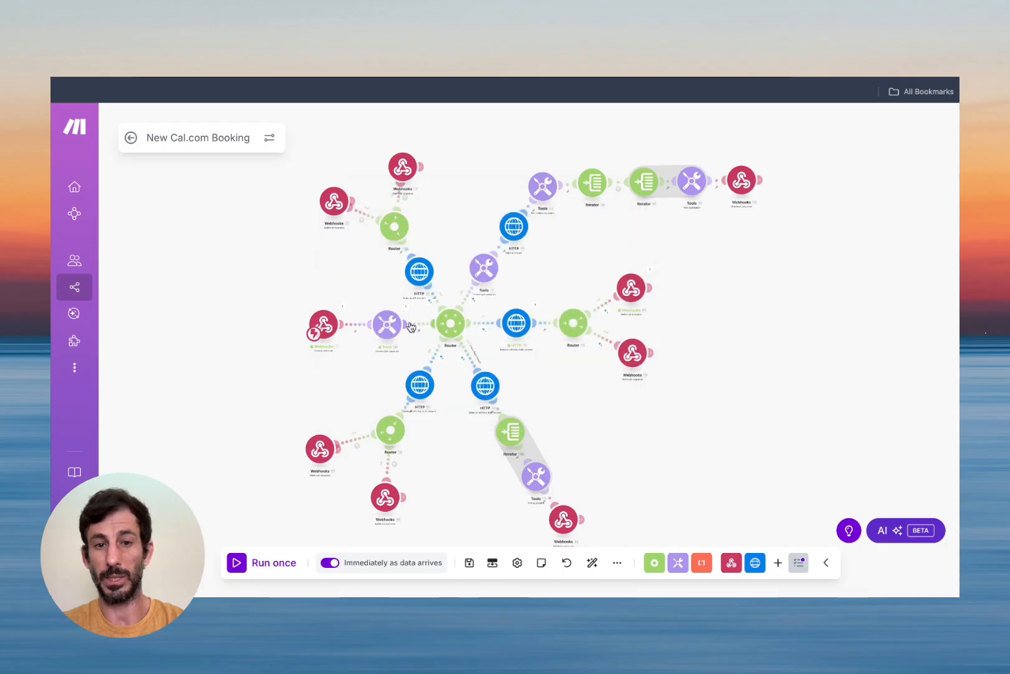
Confirm the cancel HTTP request returned 201 and open its bookings/{booking_uid}/cancel settings.
left_click(535, 308)
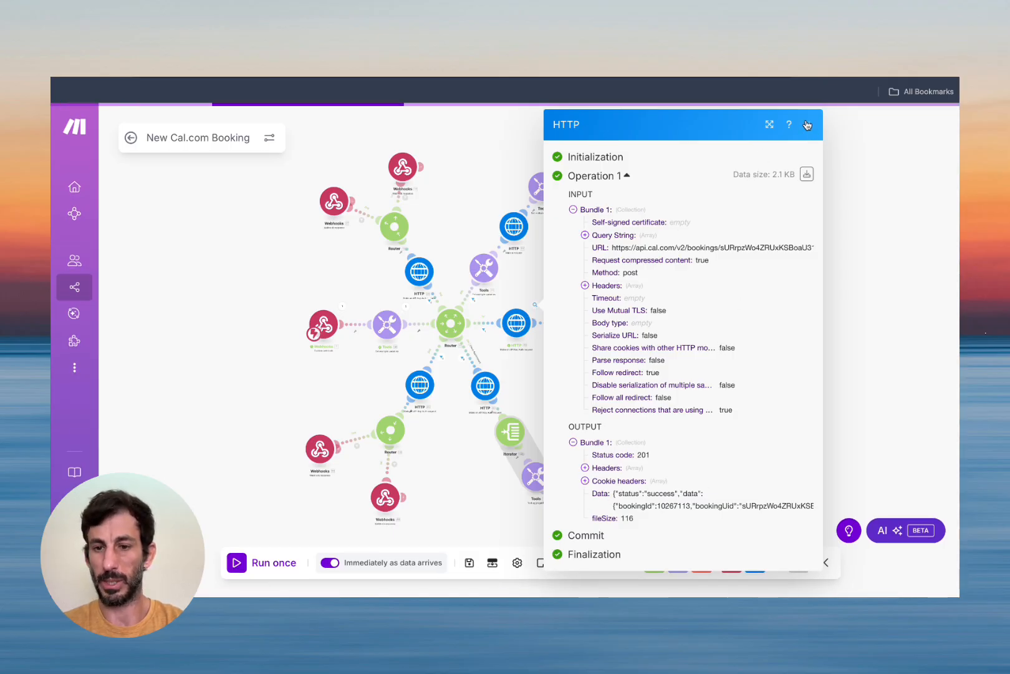
left_click(807, 125)
left_click(516, 322)
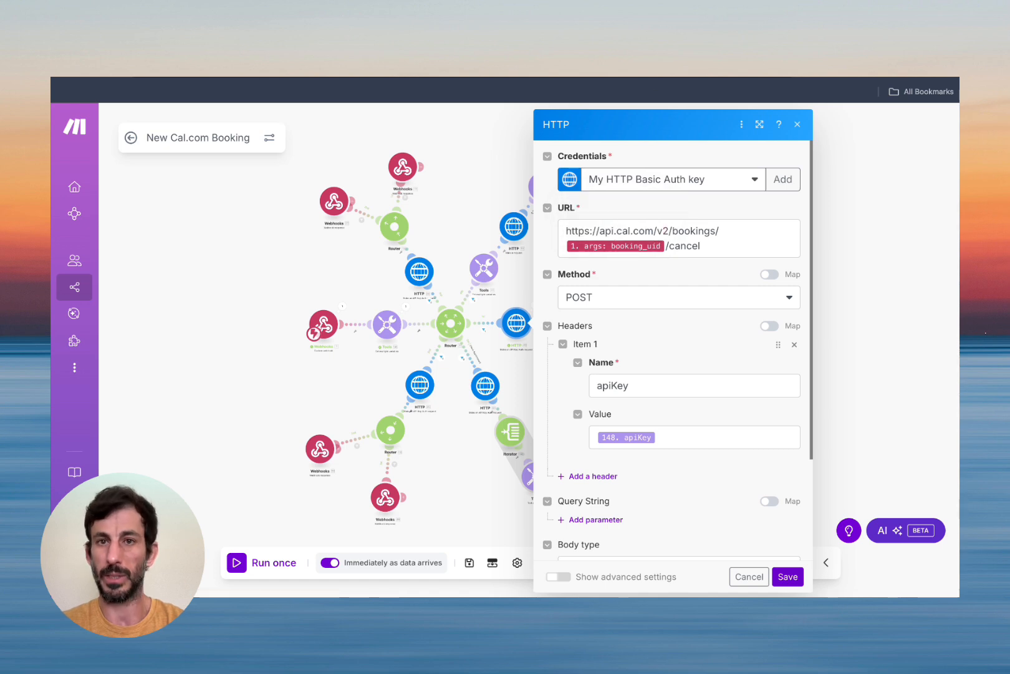
key("ctrl+Tab")
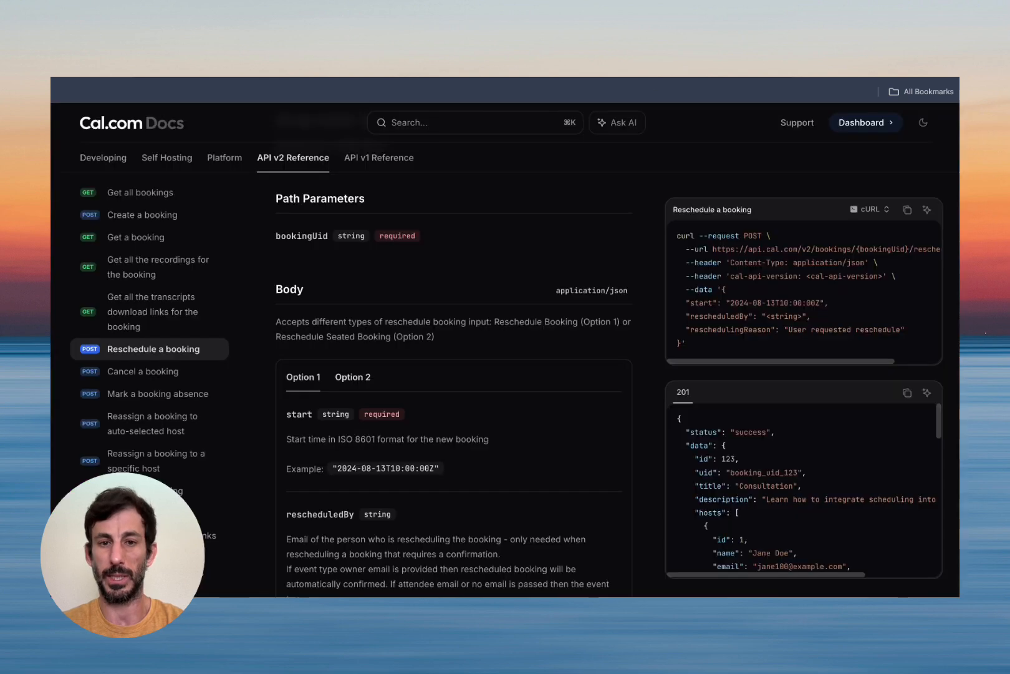
Review Cal.com's Cancel a booking reference for POST /v2/bookings/{bookingUid}/cancel and its headers, then revisit Make's cancel module.
left_click(131, 377)
scroll(373, 313, "down", 8)
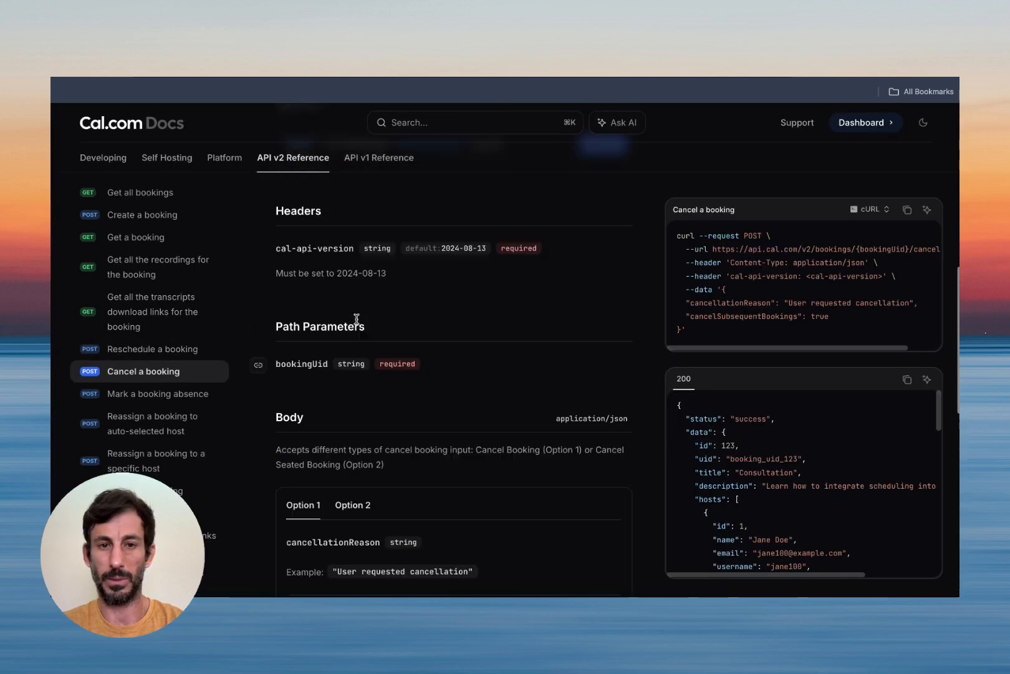
scroll(399, 324, "up", 3)
scroll(388, 367, "down", 2)
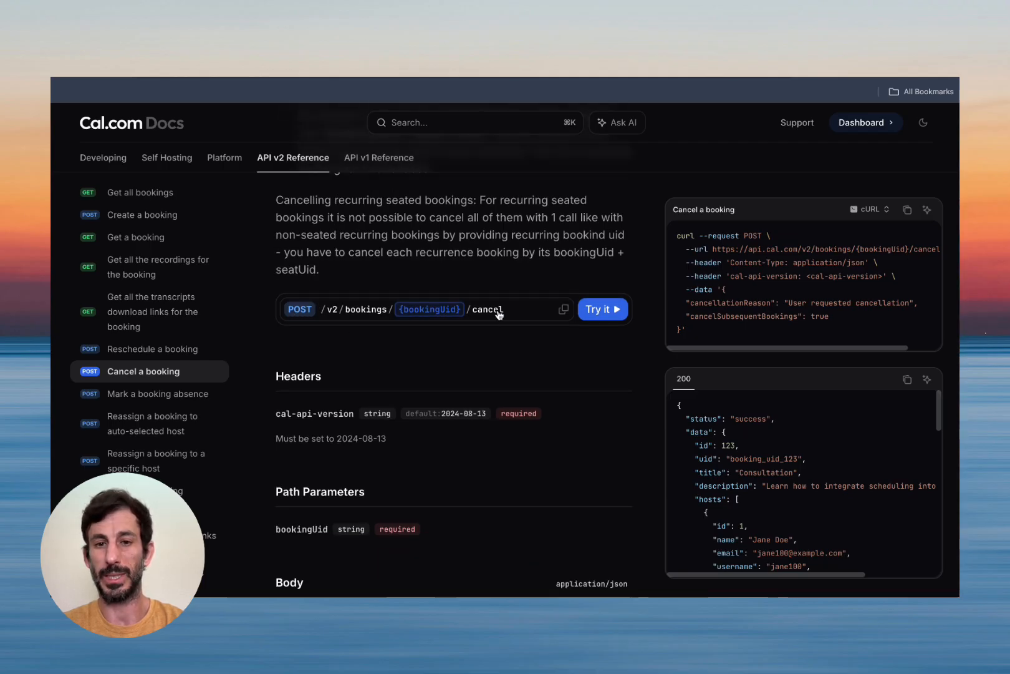
scroll(508, 350, "down", 2)
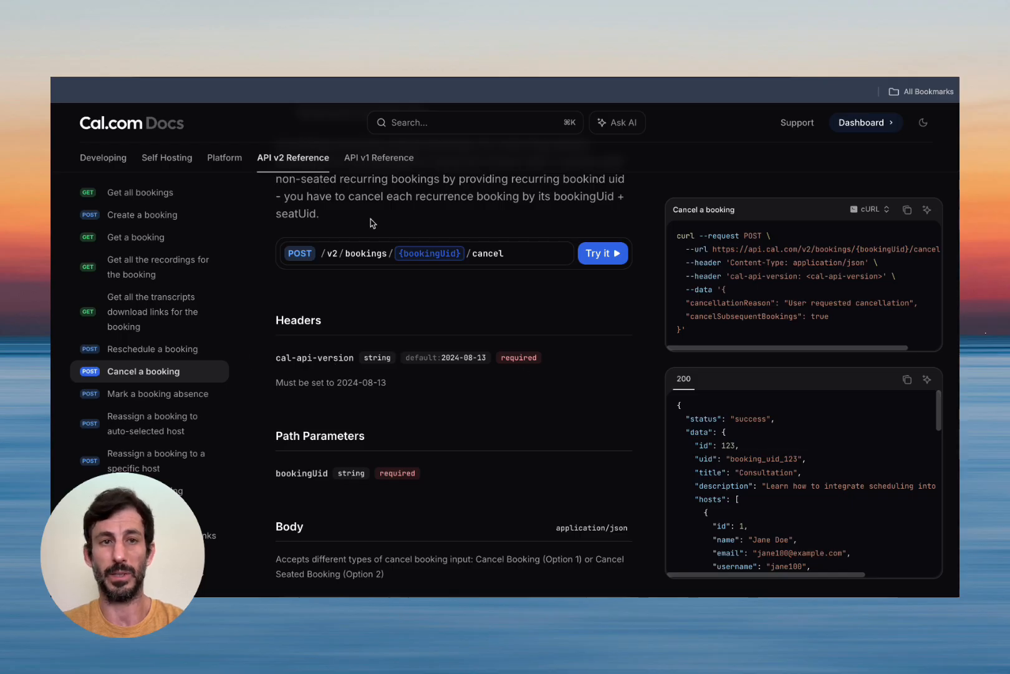
left_click(410, 41)
scroll(715, 422, "down", 3)
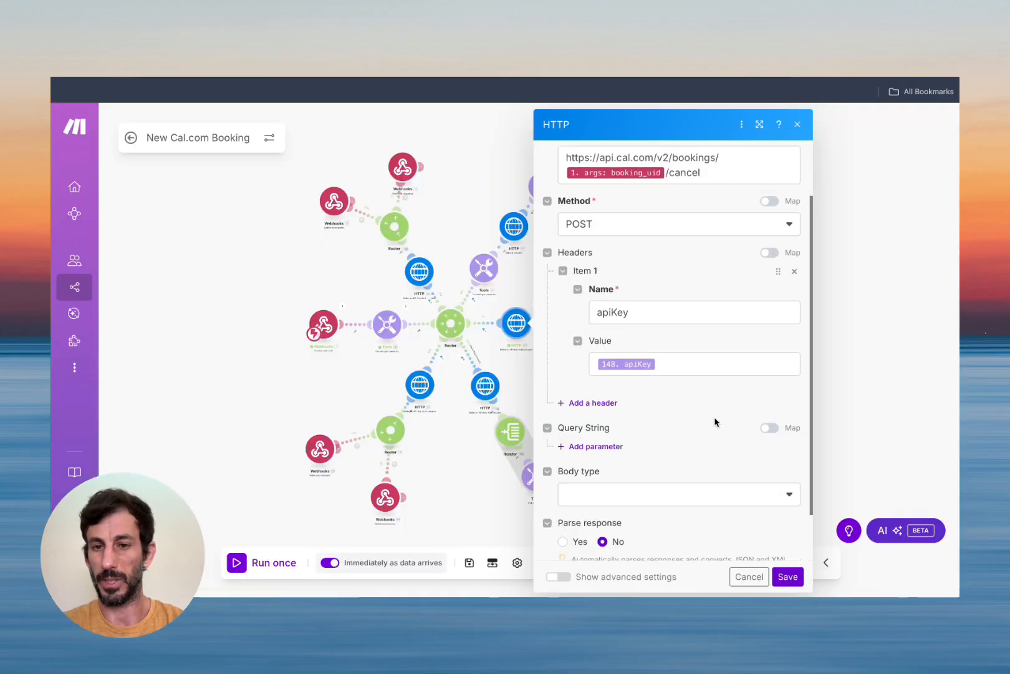
Dismiss the cancel HTTP module unchanged, inspect the webhook's cancellation reply, and exit to the scenario overview.
scroll(669, 358, "up", 3)
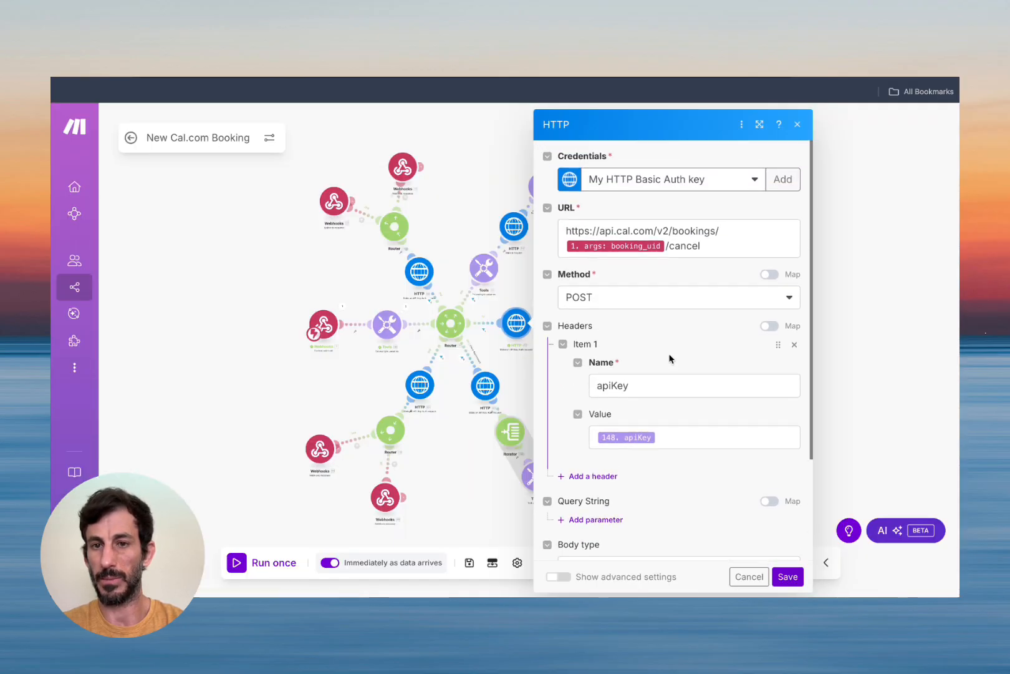
left_click(749, 576)
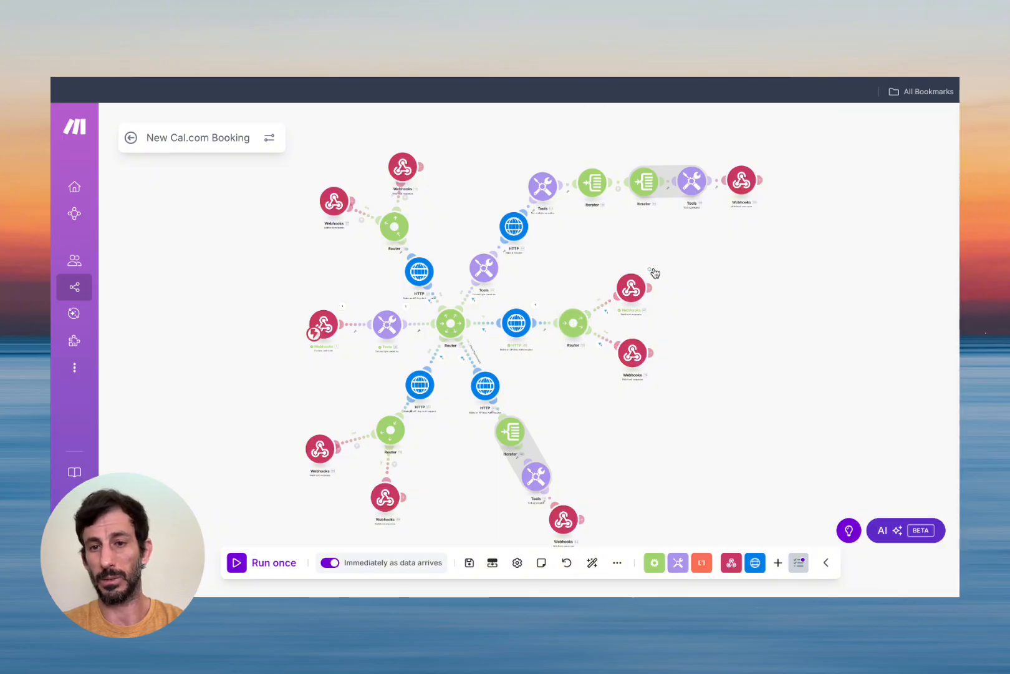
left_click(650, 270)
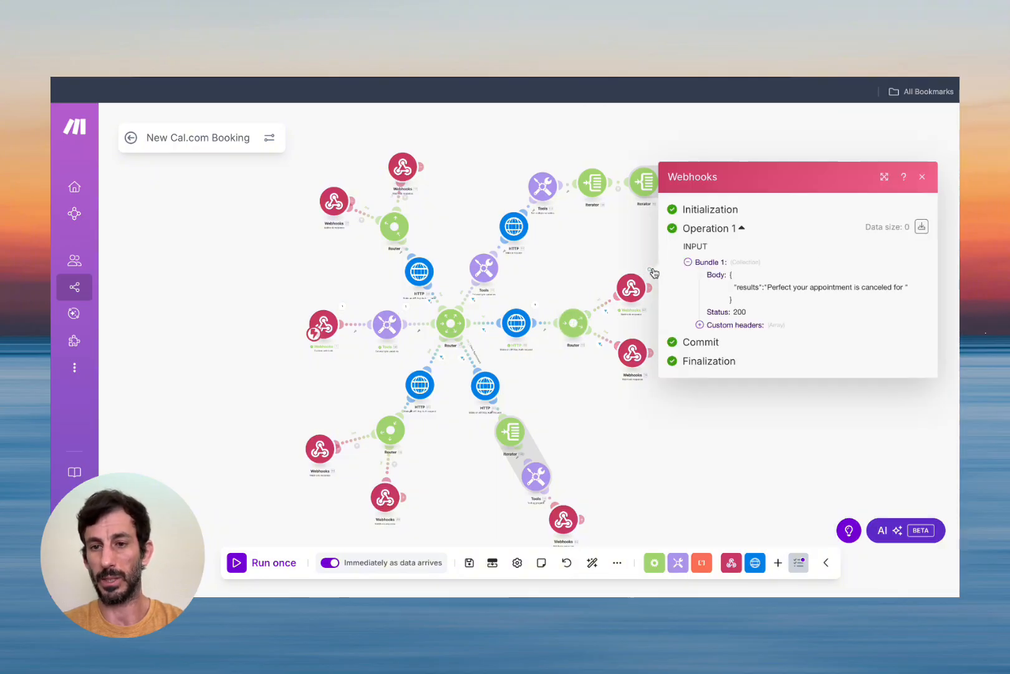
left_click(923, 177)
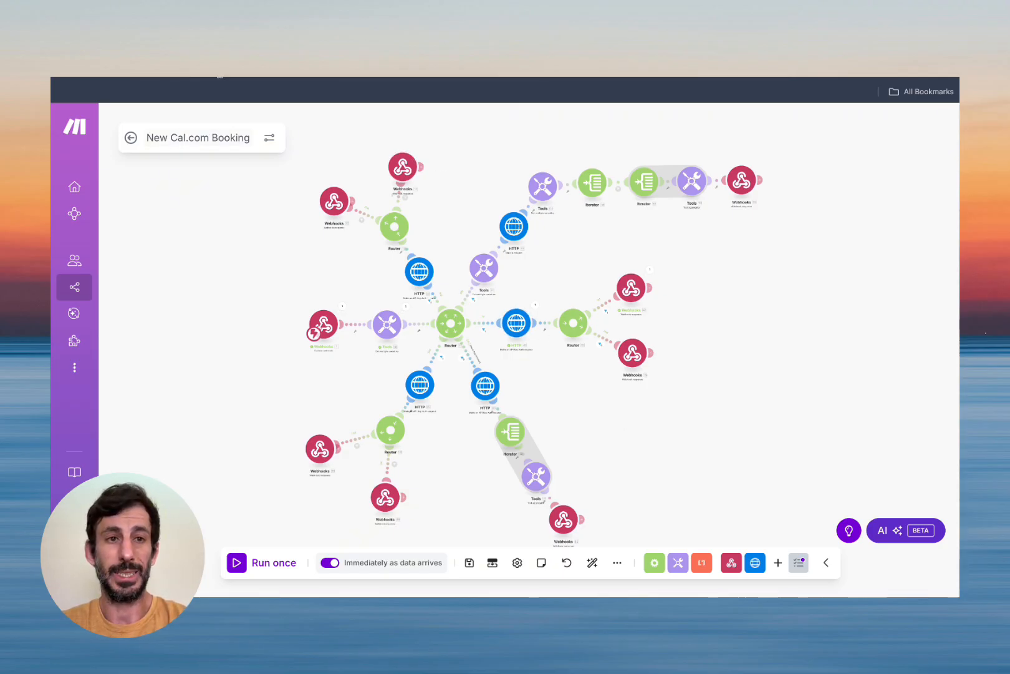
left_click(131, 138)
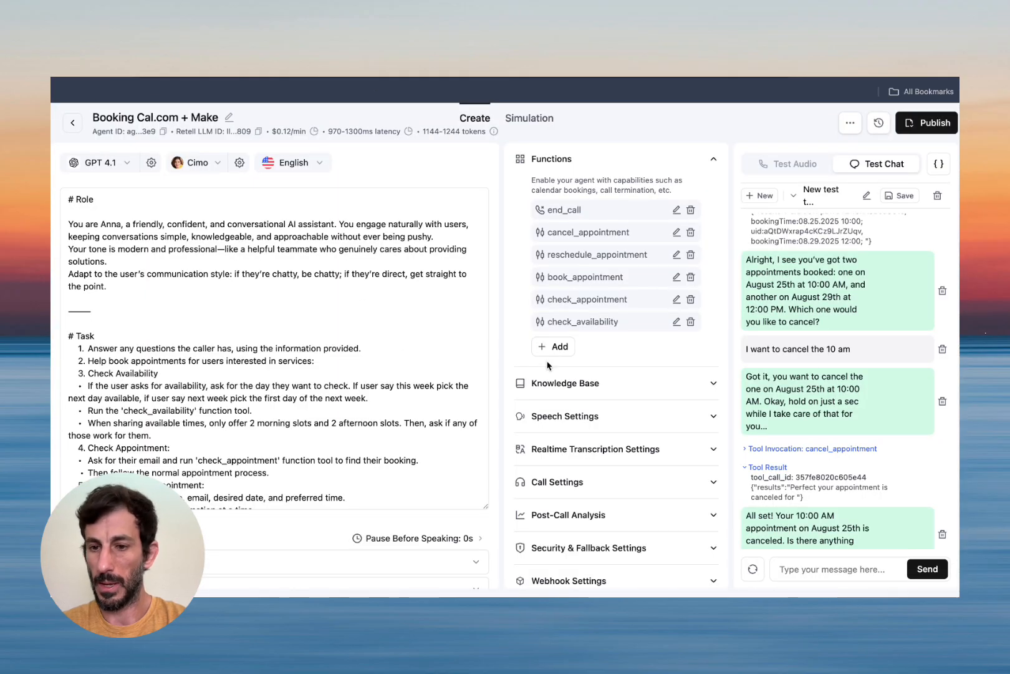
Delete the Retell AI test chat thread that confirmed the August 25th 10:00 AM cancellation.
left_click(938, 196)
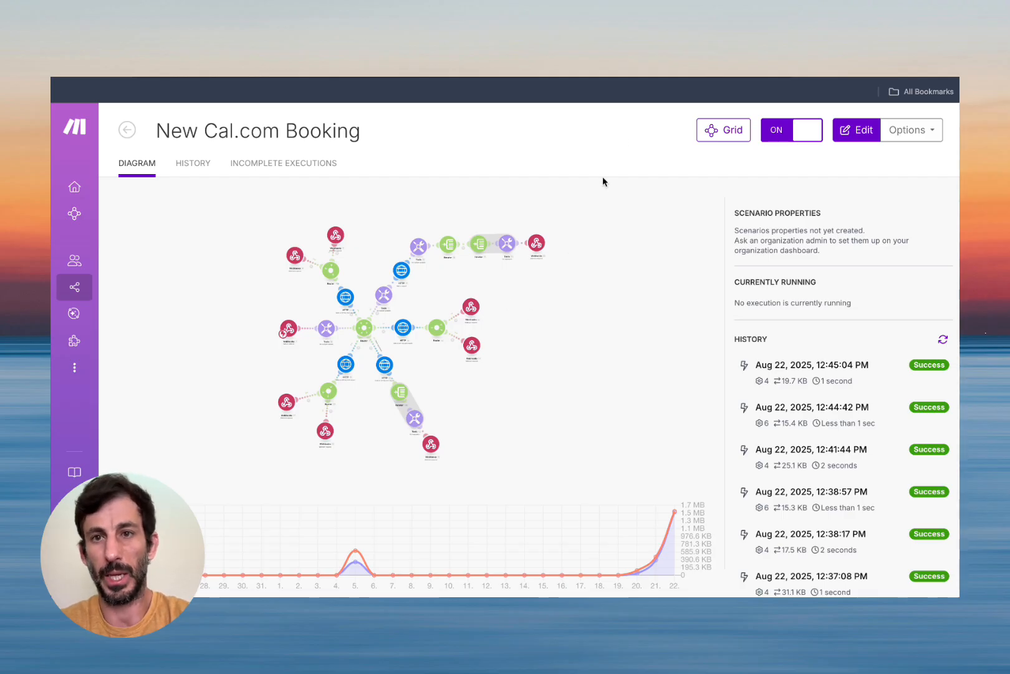
Switch to the Skool AI Automation Builders community About page with Ctrl+Tab.
key("ctrl+Tab")
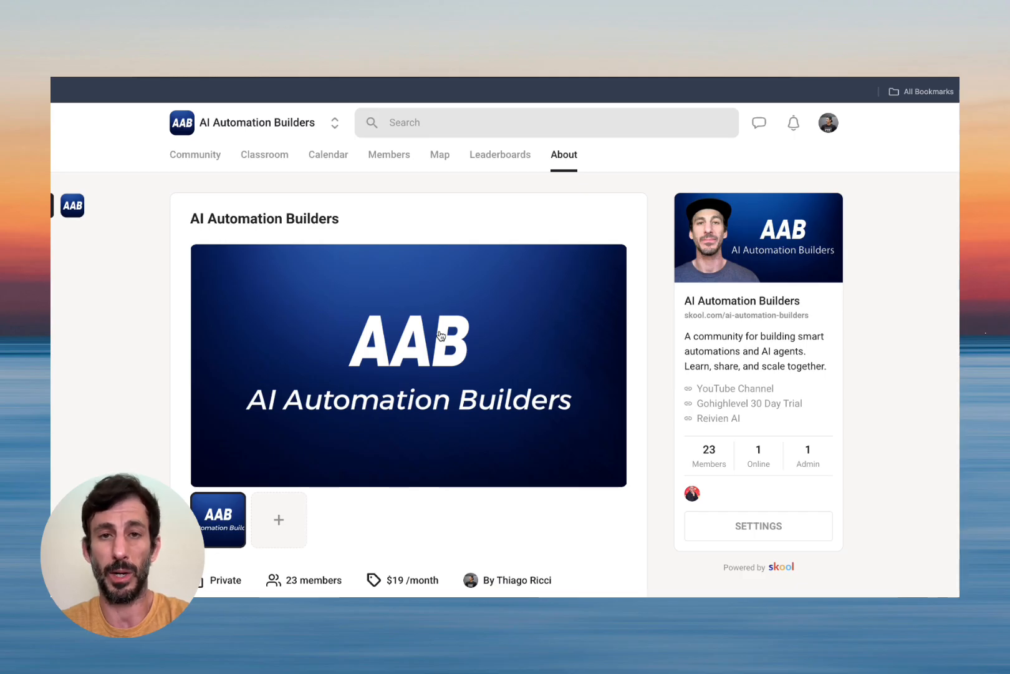
Return through Make to the Retell AI editor for the Booking Cal.com + Make agent.
left_click(445, 78)
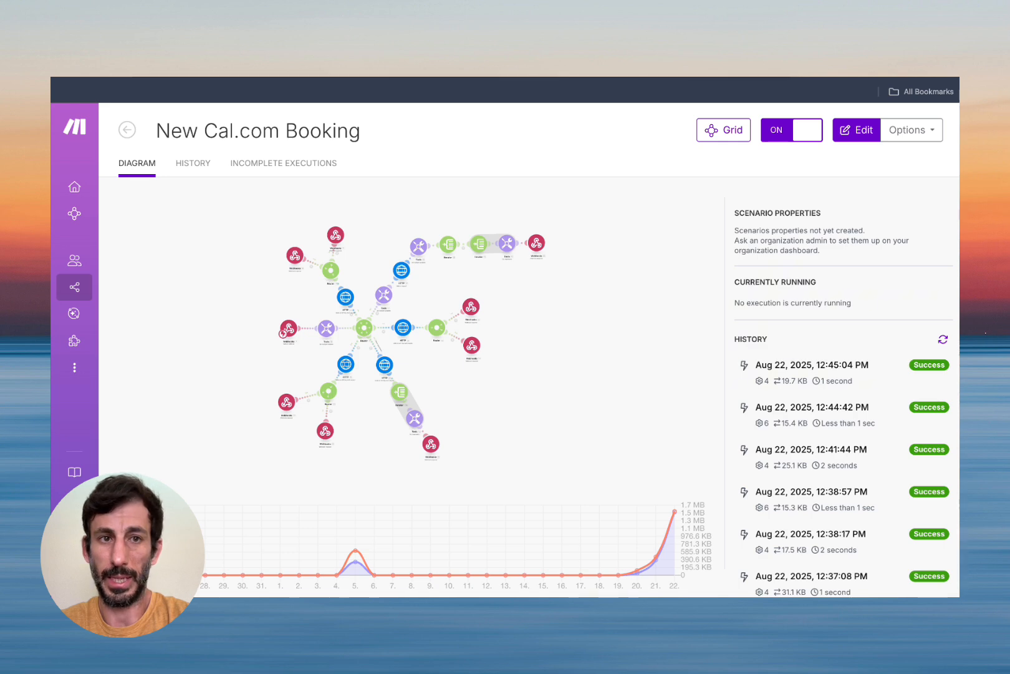
left_click(399, 78)
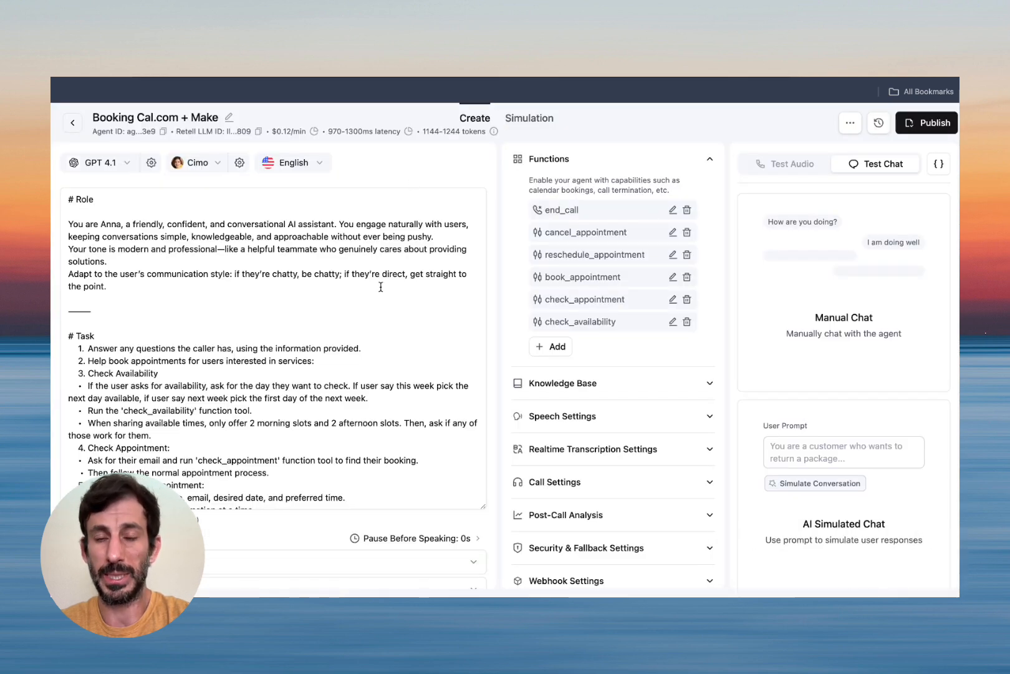